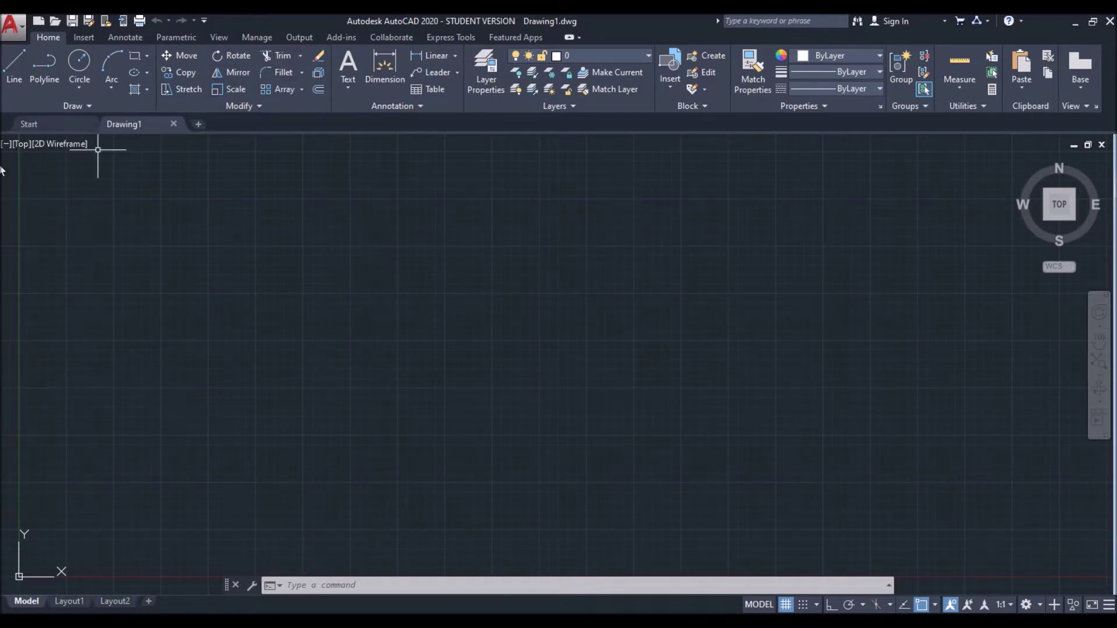
Enter the UNITS command at the command line of the blank drawing
{"action": "left_click", "coordinate": [475, 590]}
{"action": "type", "text": "units"}
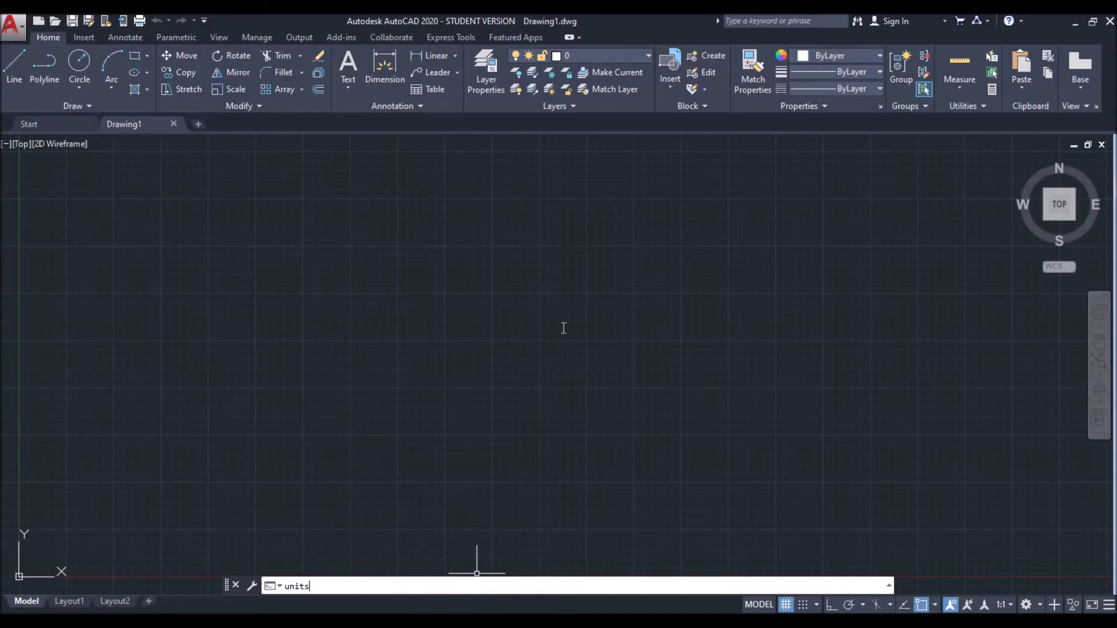
Set length precision to 0.00 and insertion scale to Millimeters in Drawing Units
{"action": "key", "text": "Return"}
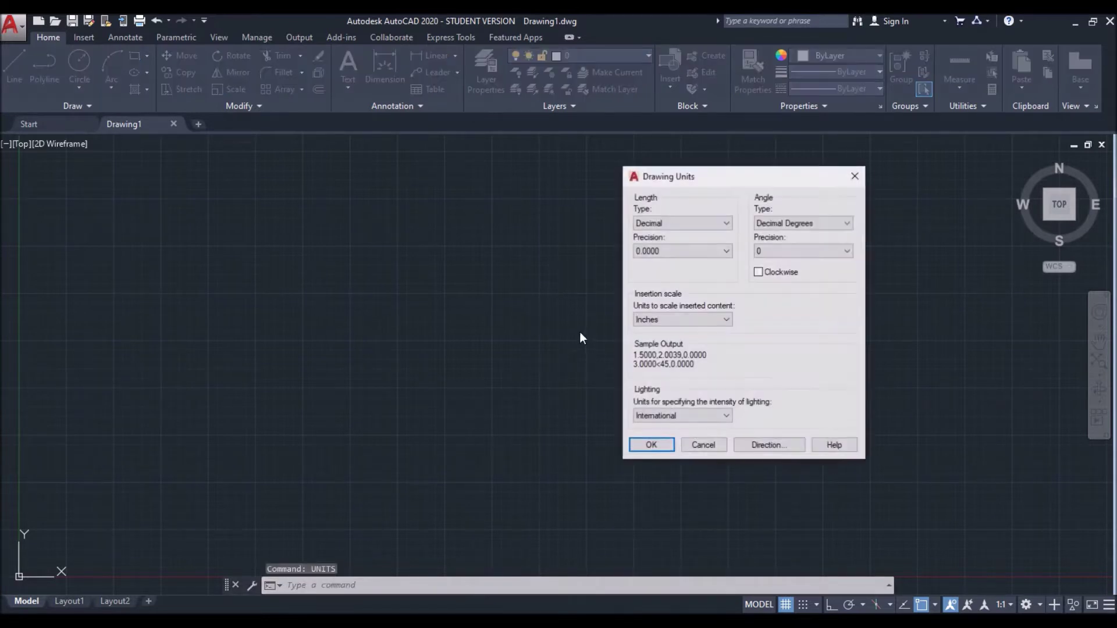
{"action": "left_click", "coordinate": [678, 251]}
{"action": "left_click", "coordinate": [673, 283]}
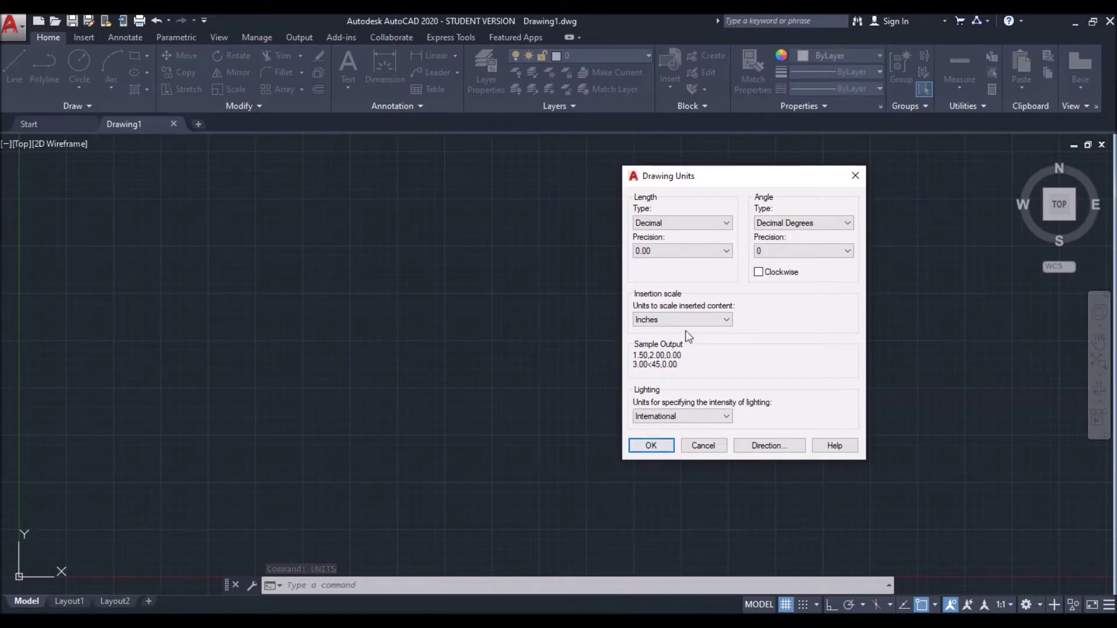
{"action": "left_click", "coordinate": [684, 319]}
{"action": "left_click", "coordinate": [675, 378]}
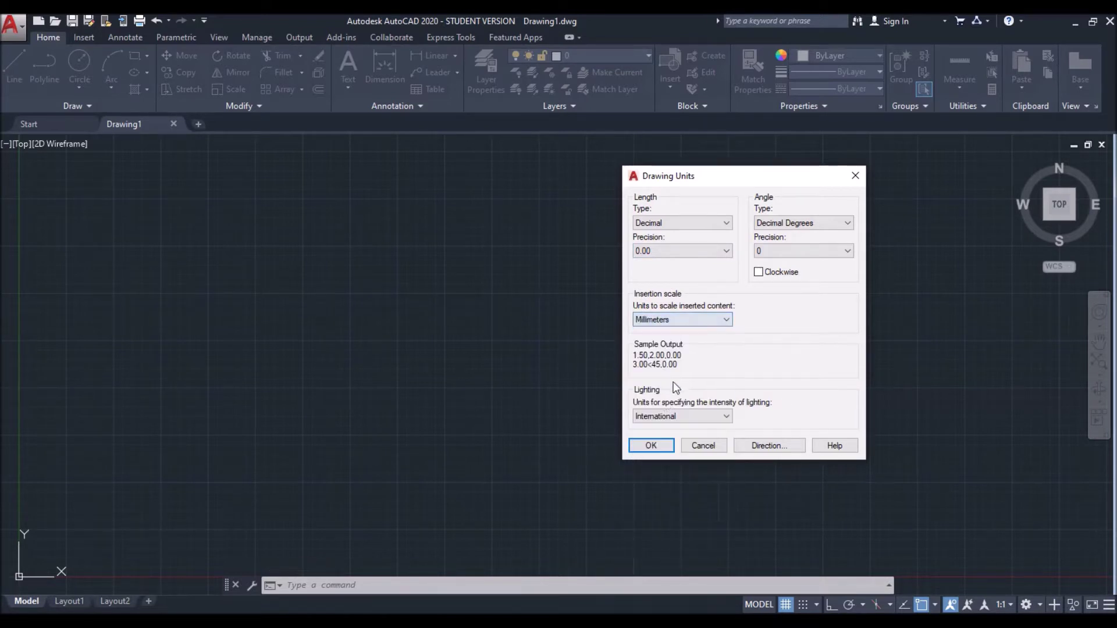
{"action": "left_click", "coordinate": [641, 438]}
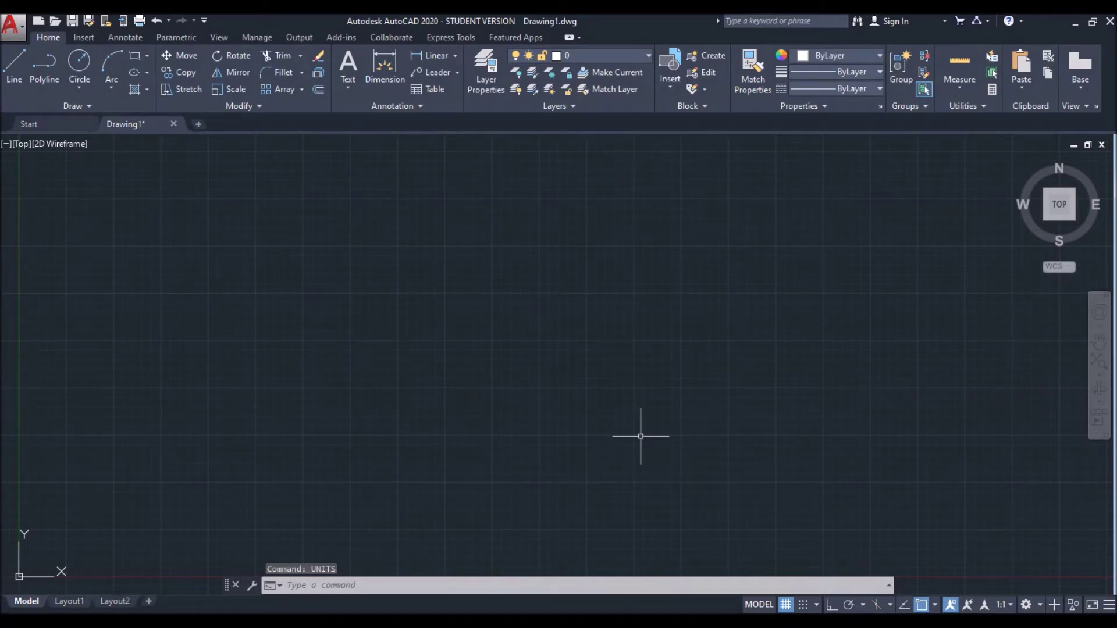
{"action": "left_click", "coordinate": [472, 586]}
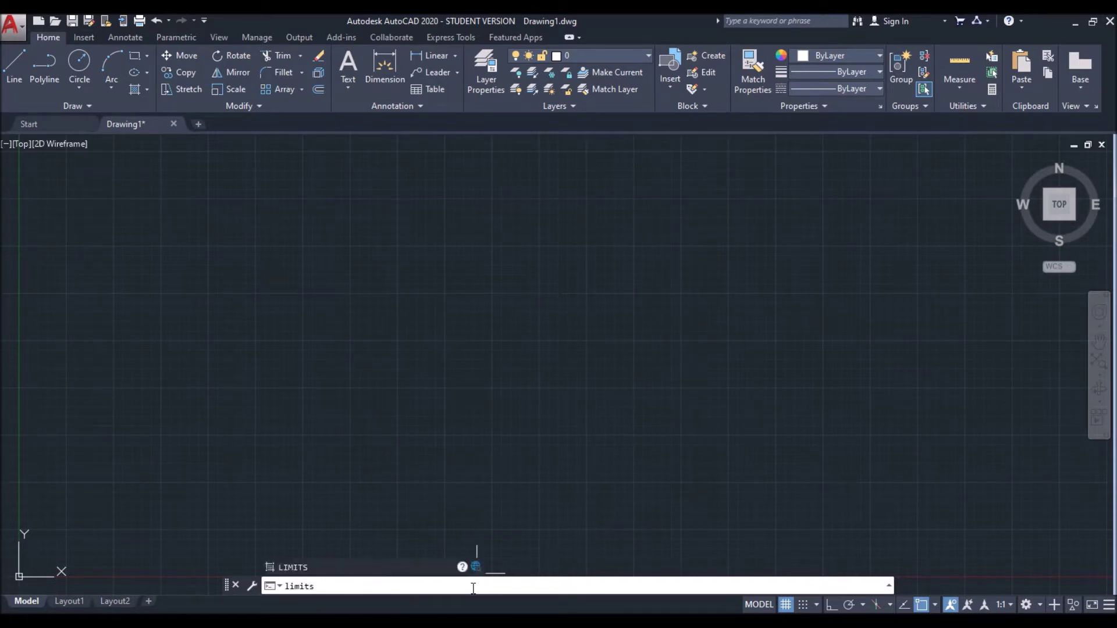
Set drawing limits from 0,0 to 210,297, then zoom All and pan to frame them
{"action": "key", "text": "Return"}
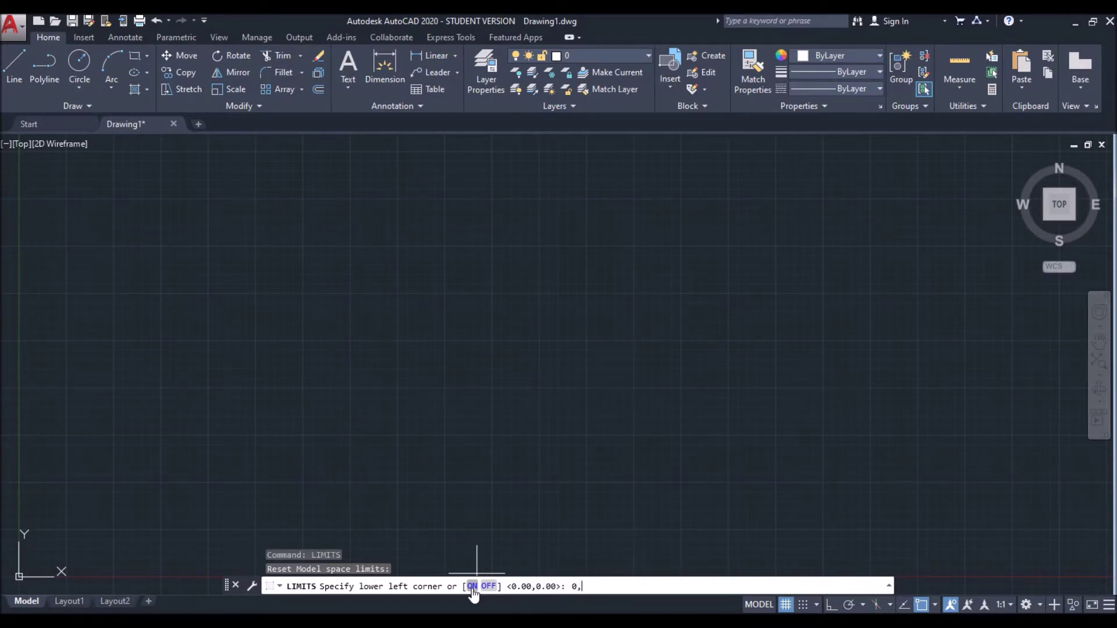
{"action": "key", "text": "Return"}
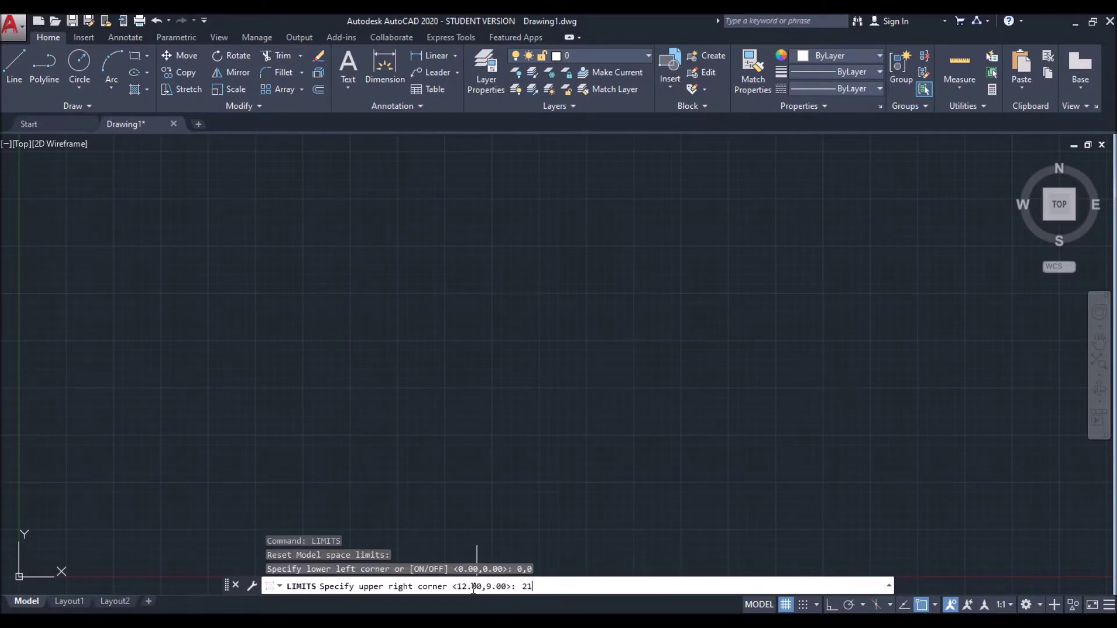
{"action": "key", "text": "Return"}
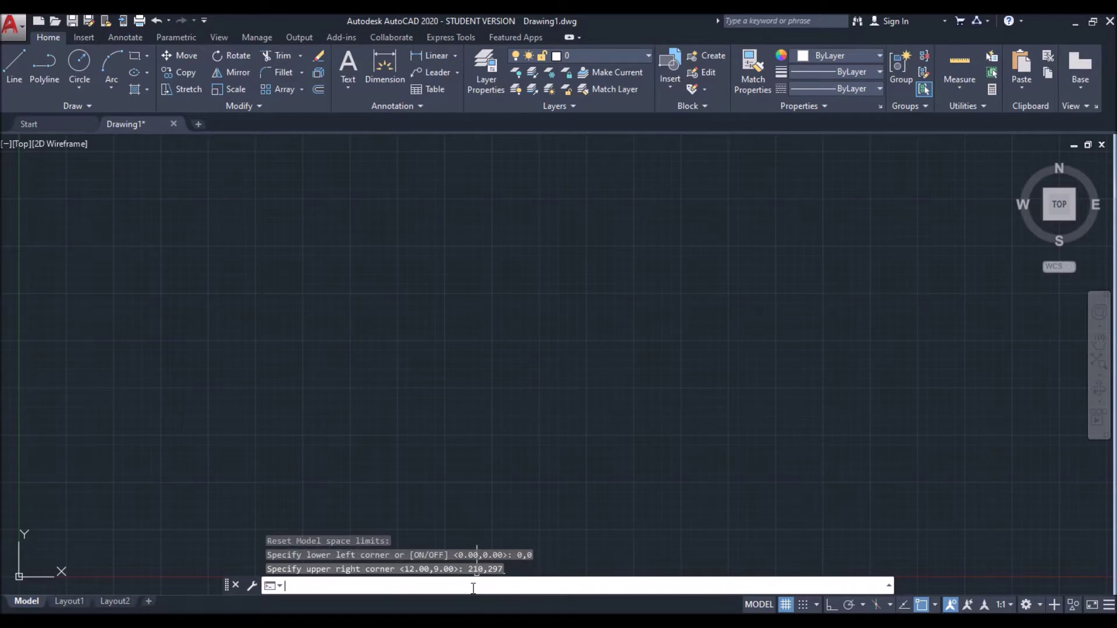
{"action": "type", "text": "z"}
{"action": "key", "text": "Return"}
{"action": "type", "text": "a"}
{"action": "key", "text": "Return"}
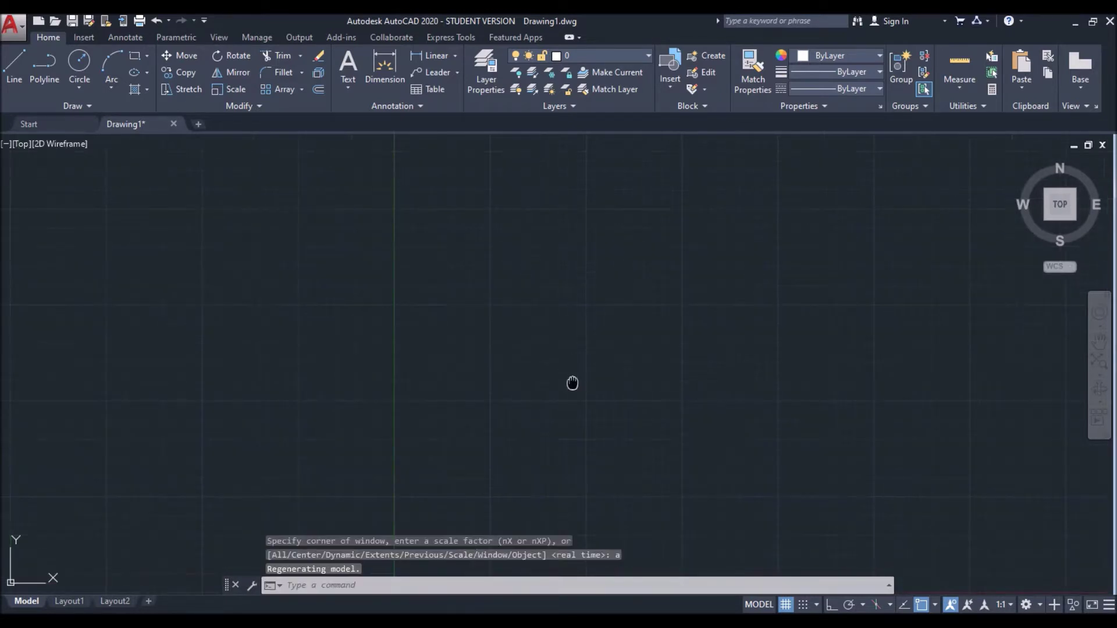
{"action": "middle_click_drag", "start_coordinate": [527, 293], "coordinate": [447, 289]}
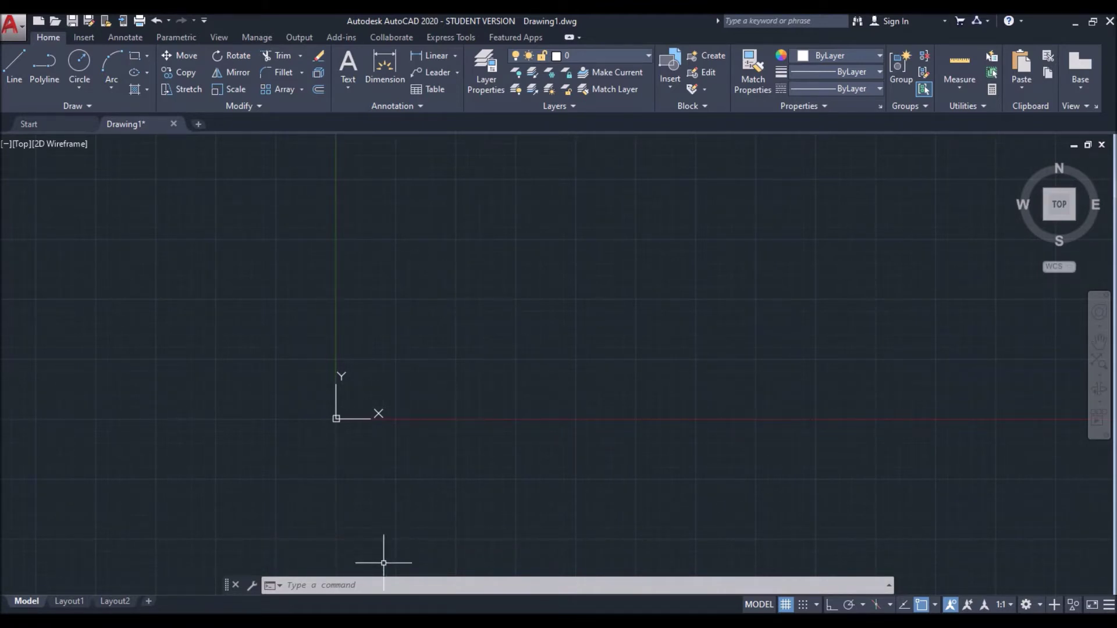
Start the Line command and bring up the scooter reference image IMG-20170721-WA0007.jpg
{"action": "left_click", "coordinate": [393, 584]}
{"action": "key", "text": "Return"}
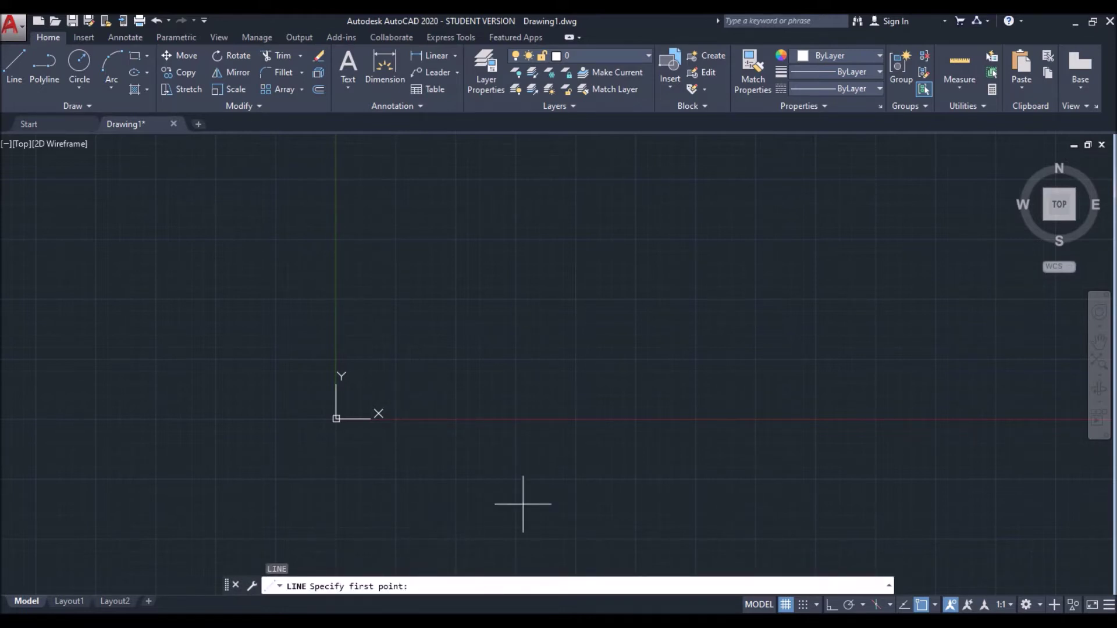
{"action": "left_click", "coordinate": [677, 568]}
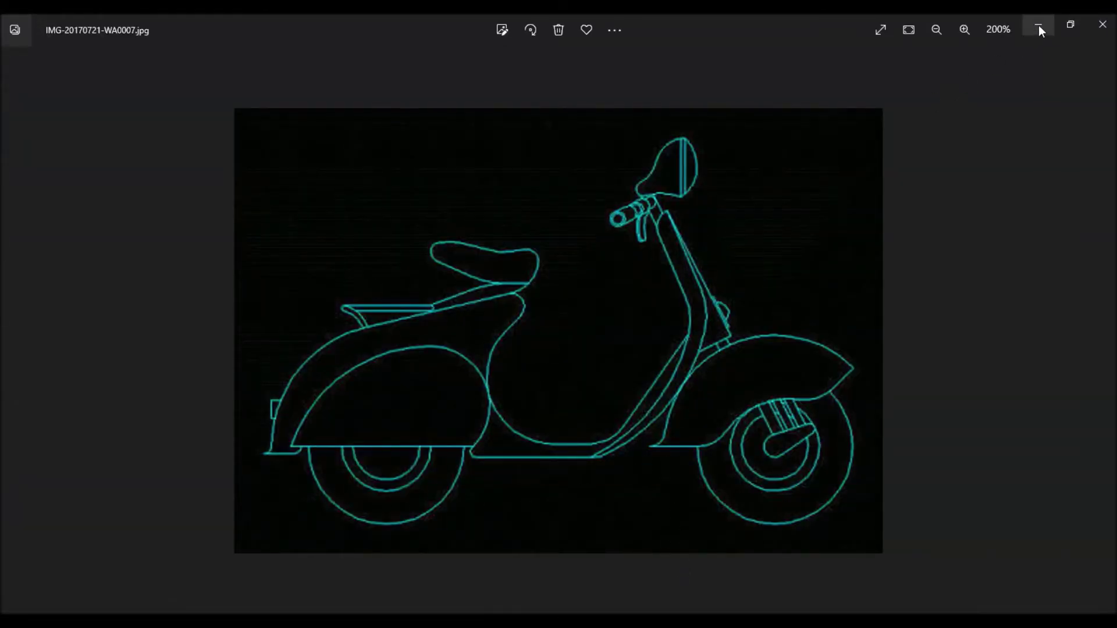
{"action": "left_click", "coordinate": [1025, 32]}
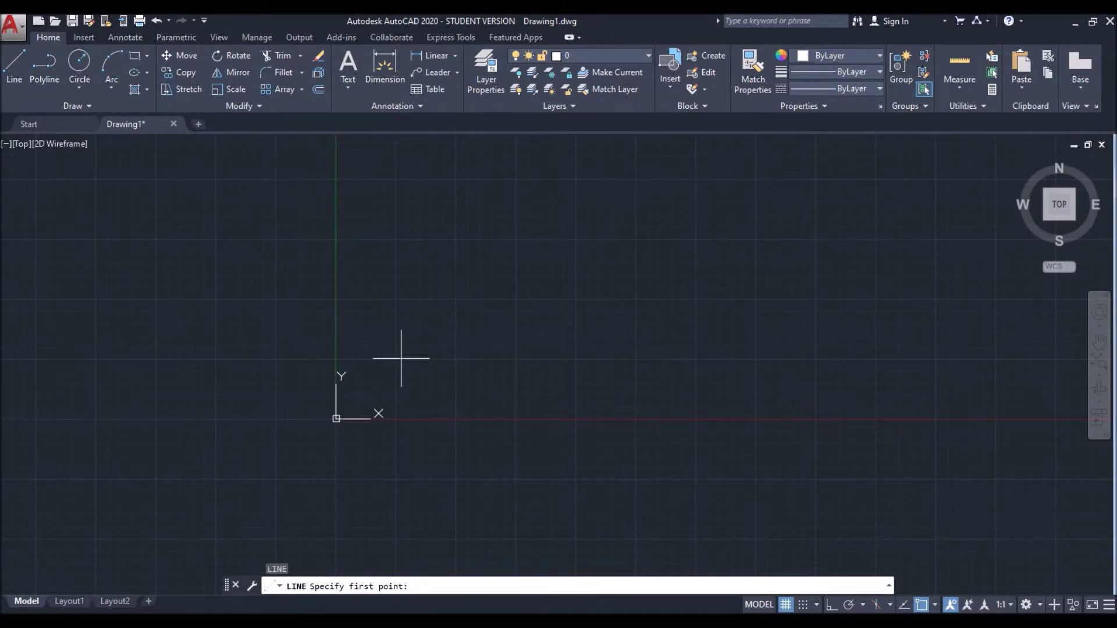
Draw a 100-unit horizontal base line with Ortho turned on
{"action": "left_click", "coordinate": [401, 358]}
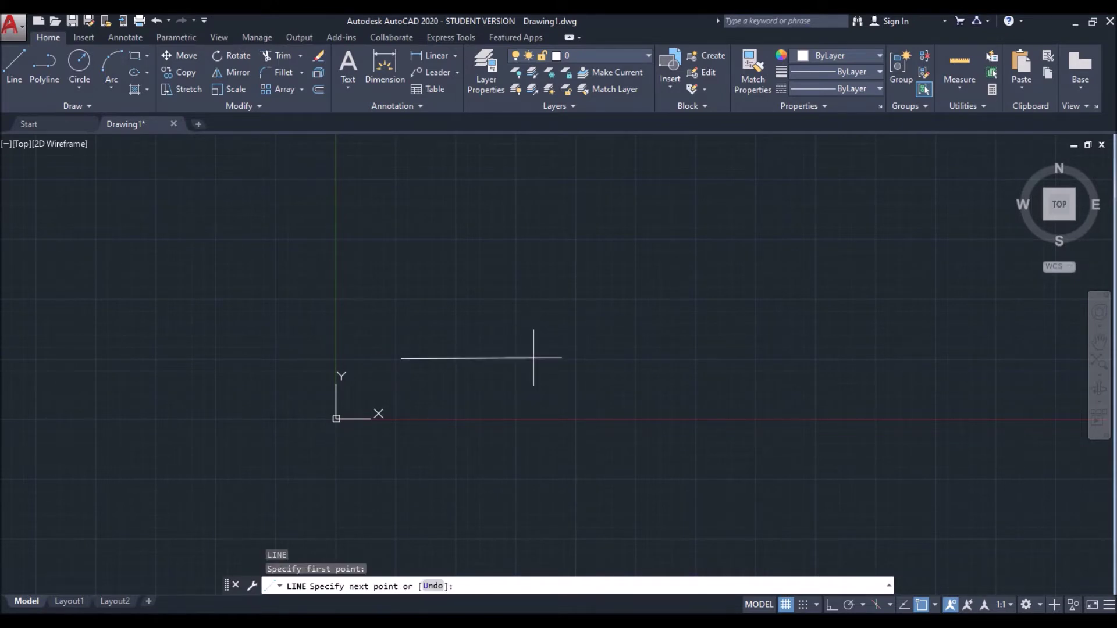
{"action": "left_click", "coordinate": [832, 607]}
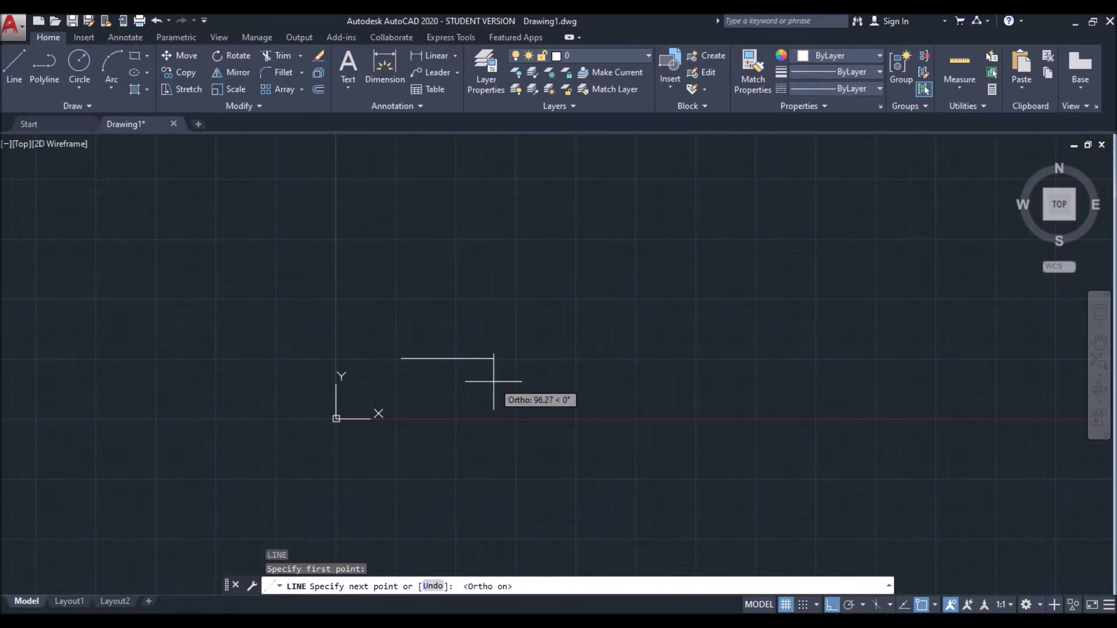
{"action": "type", "text": "100"}
{"action": "key", "text": "Return"}
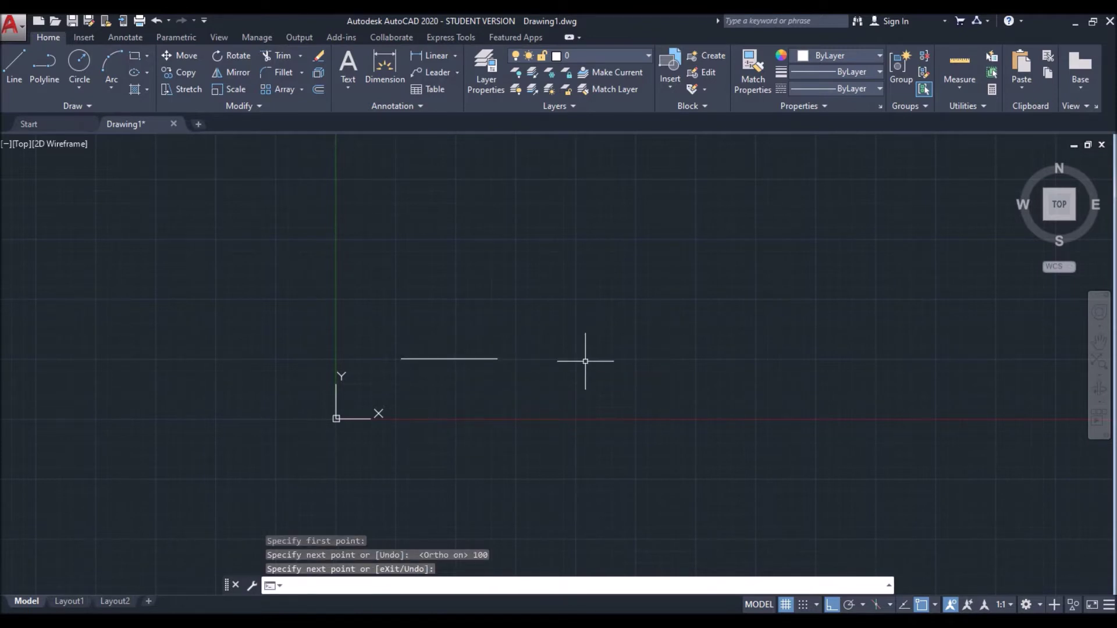
{"action": "type", "text": "c"}
{"action": "key", "text": "Return"}
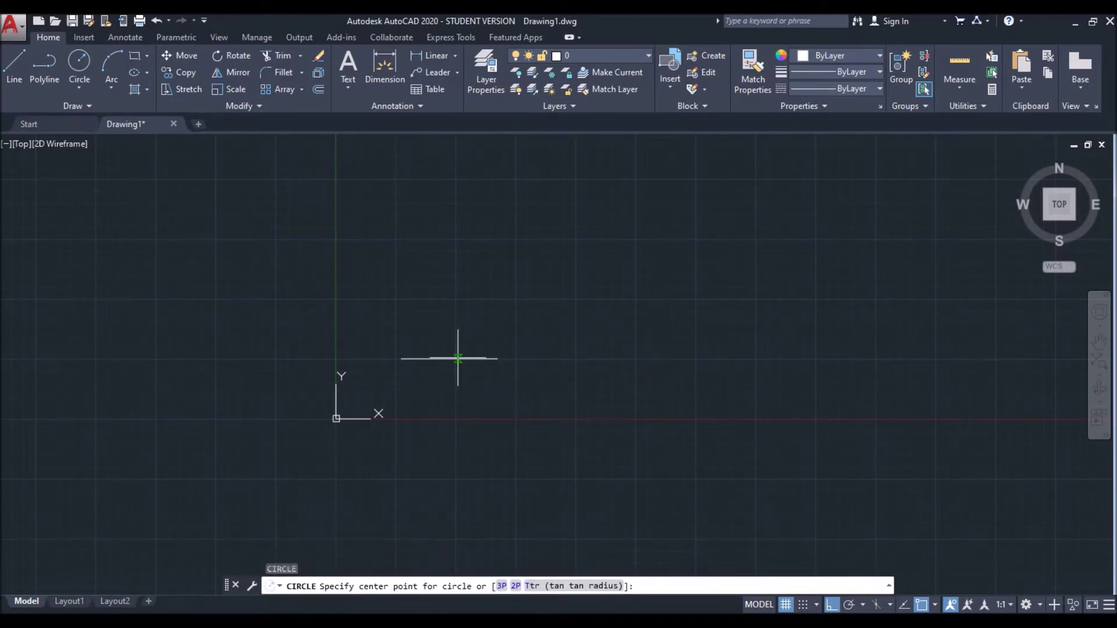
Draw a radius-40 circle at the line's midpoint, after undoing a first radius-10 attempt
{"action": "left_click", "coordinate": [449, 359]}
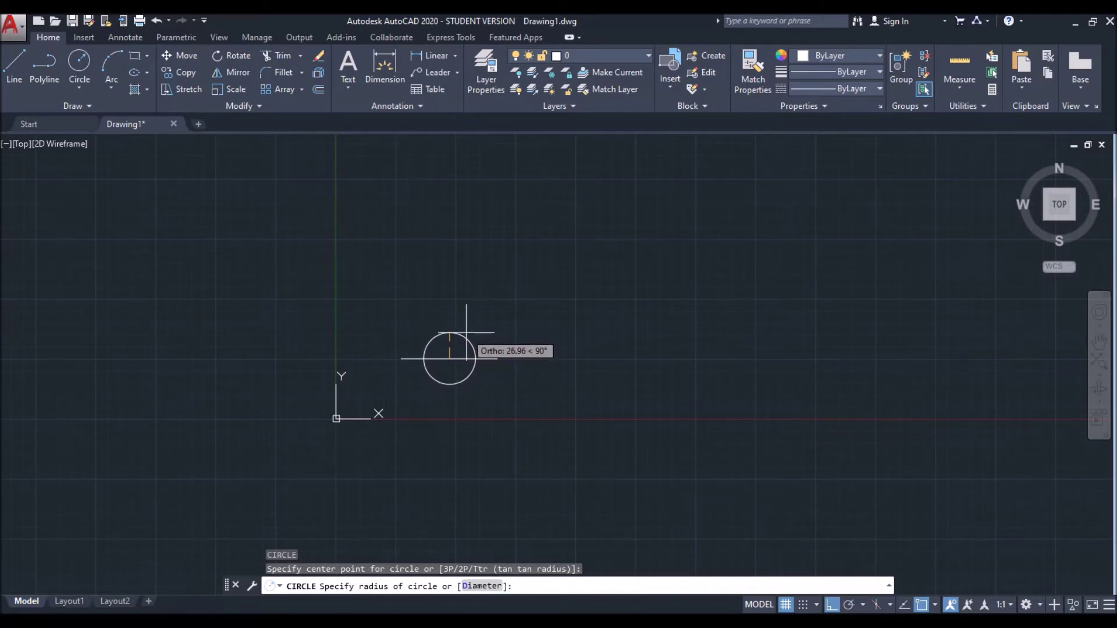
{"action": "type", "text": "10"}
{"action": "key", "text": "Return"}
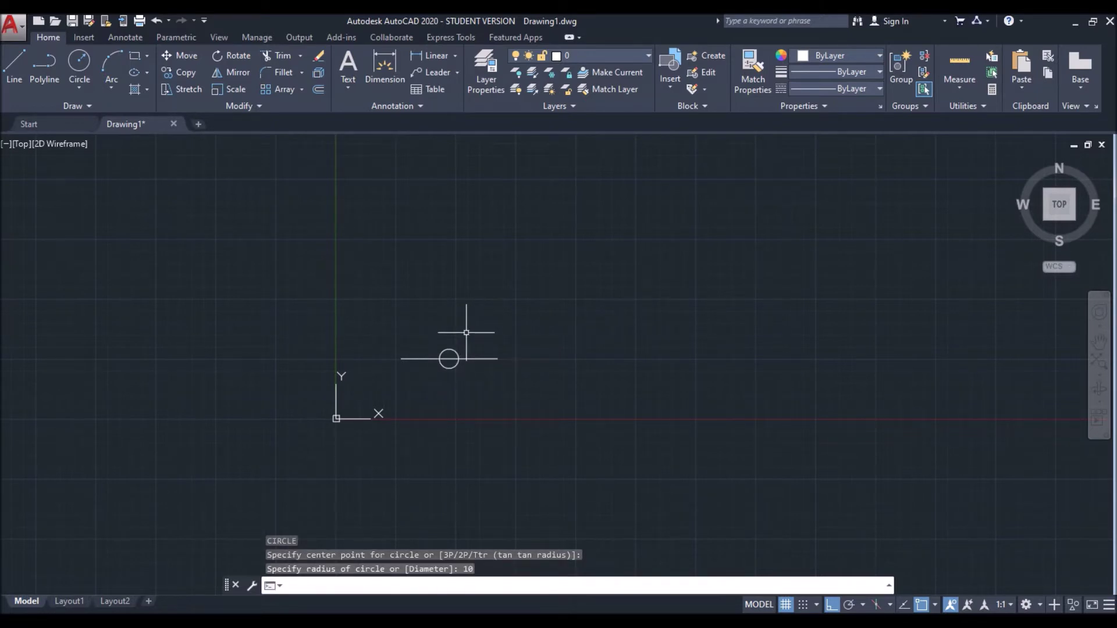
{"action": "key", "text": "ctrl+z"}
{"action": "type", "text": "c"}
{"action": "key", "text": "Return"}
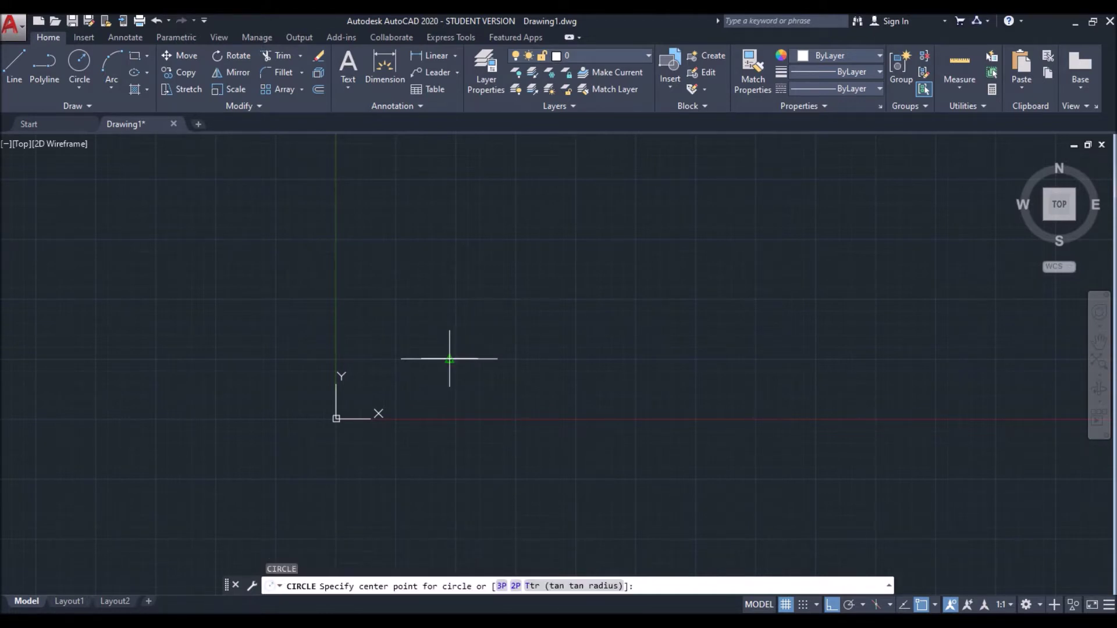
{"action": "left_click", "coordinate": [448, 358]}
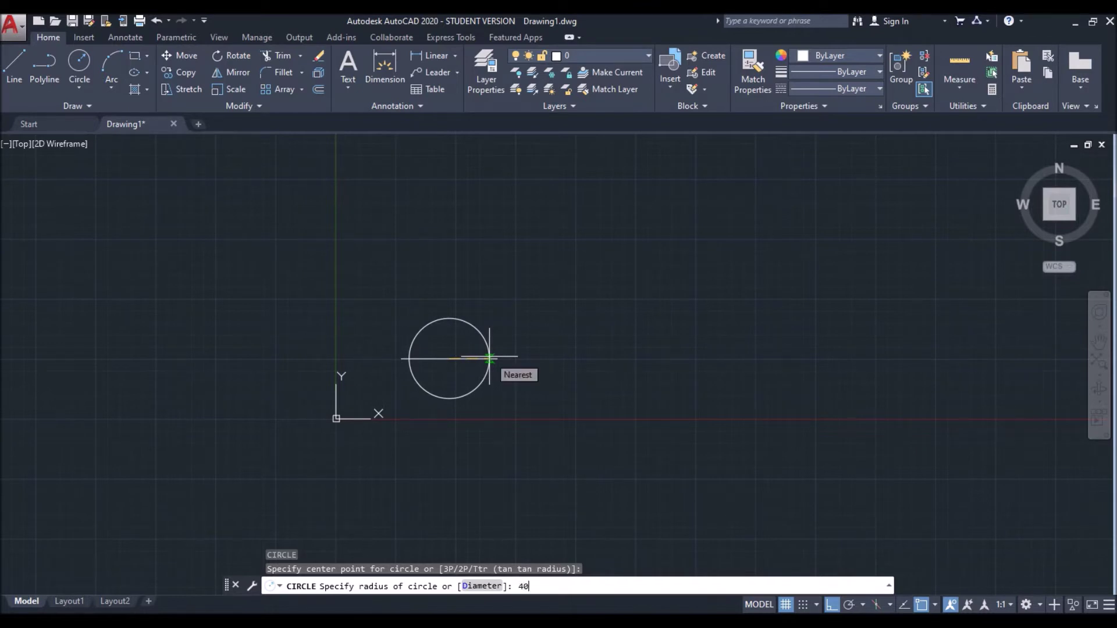
{"action": "key", "text": "Return"}
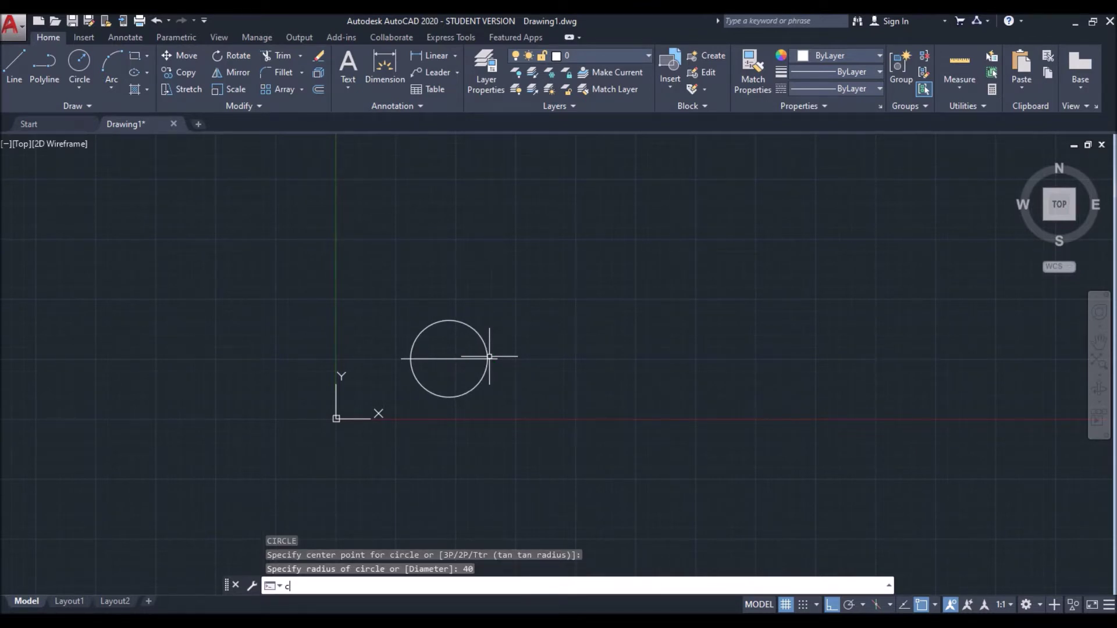
Add radius-20 and radius-10 circles at the same centre
{"action": "key", "text": "Return"}
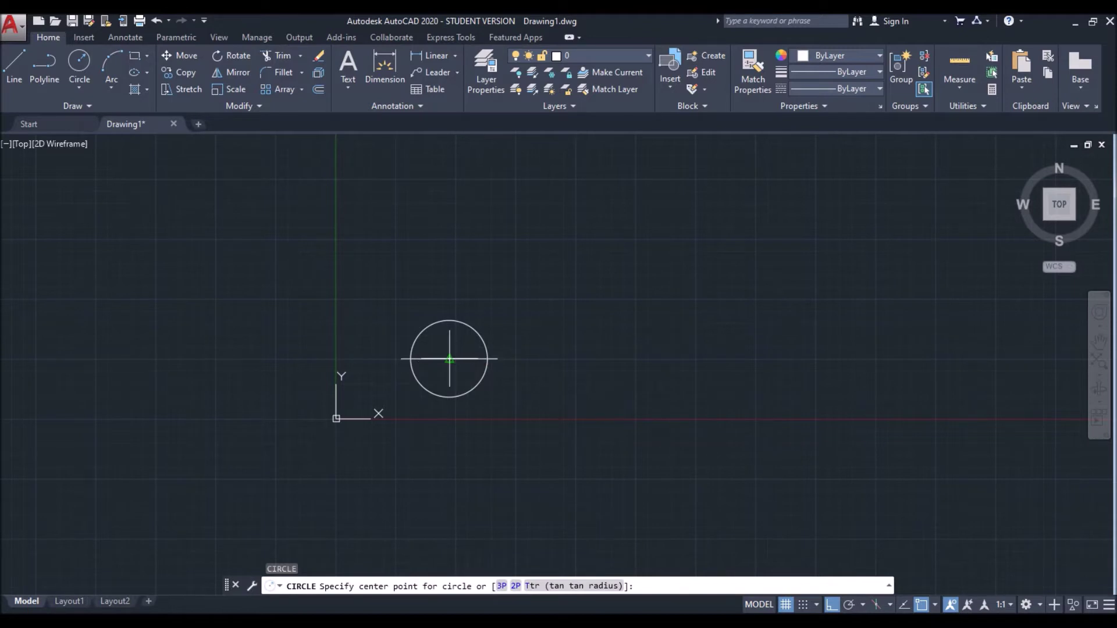
{"action": "left_click", "coordinate": [449, 359]}
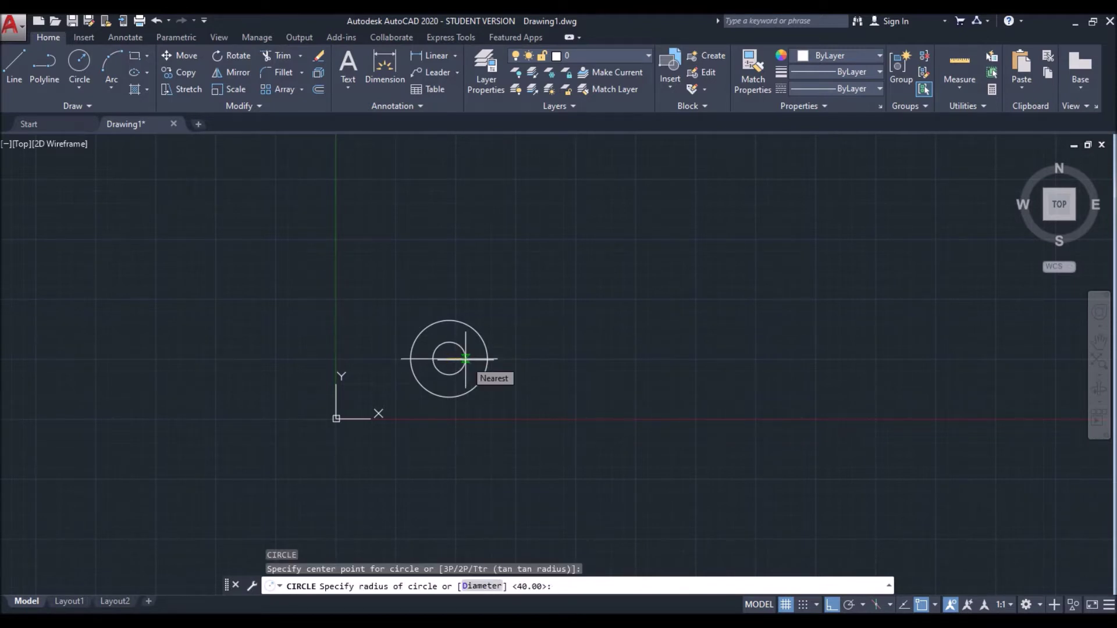
{"action": "type", "text": "20"}
{"action": "key", "text": "Return"}
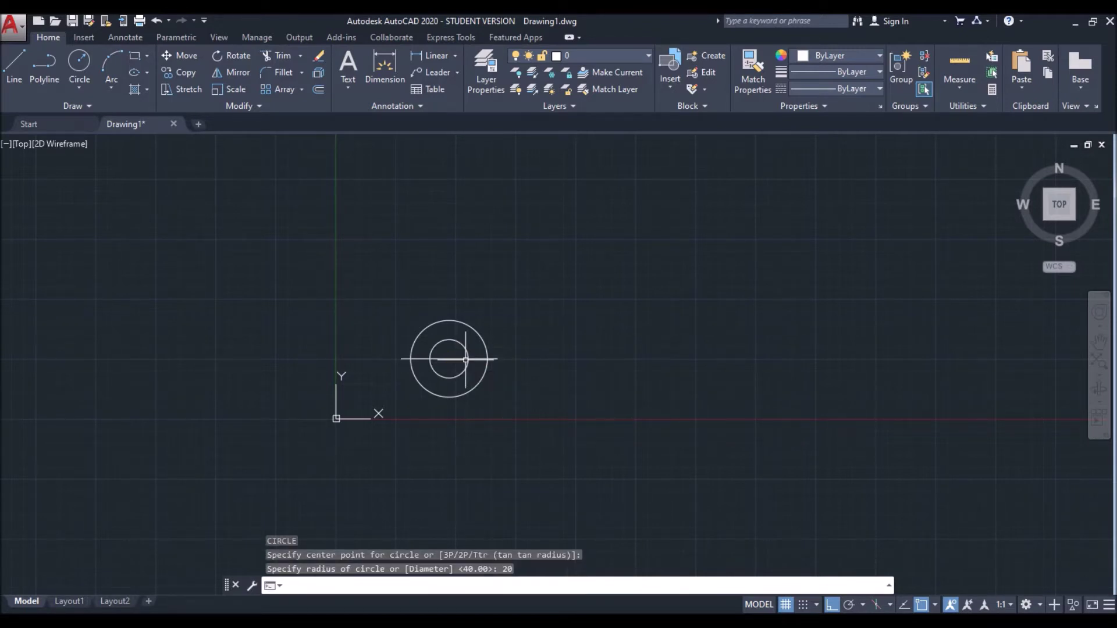
{"action": "type", "text": "c"}
{"action": "key", "text": "Return"}
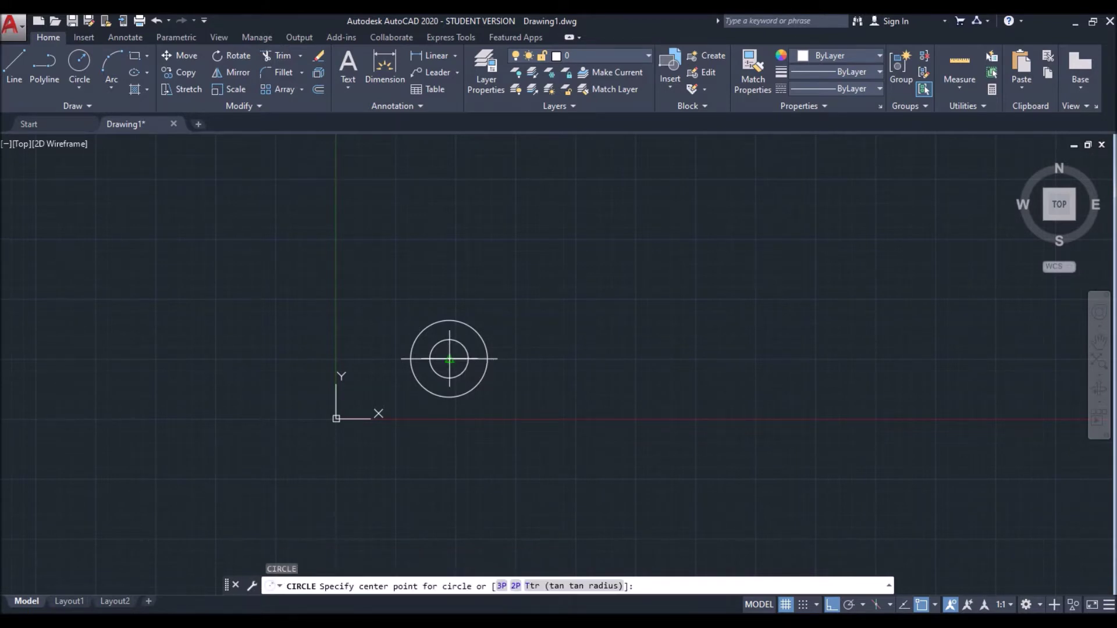
{"action": "left_click", "coordinate": [446, 359]}
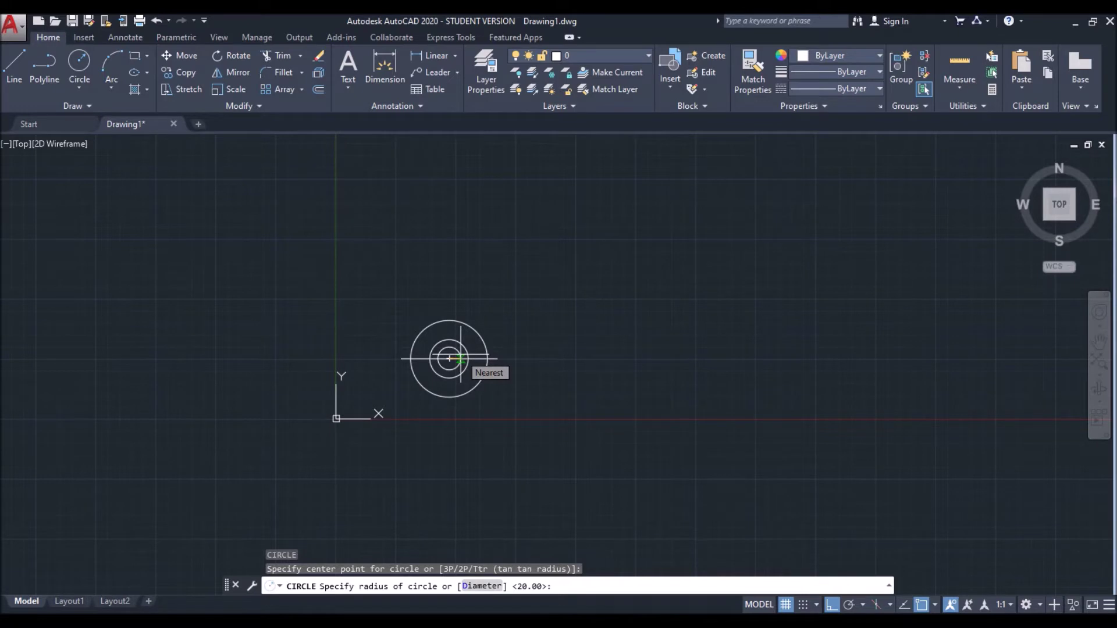
{"action": "type", "text": "10"}
{"action": "key", "text": "Return"}
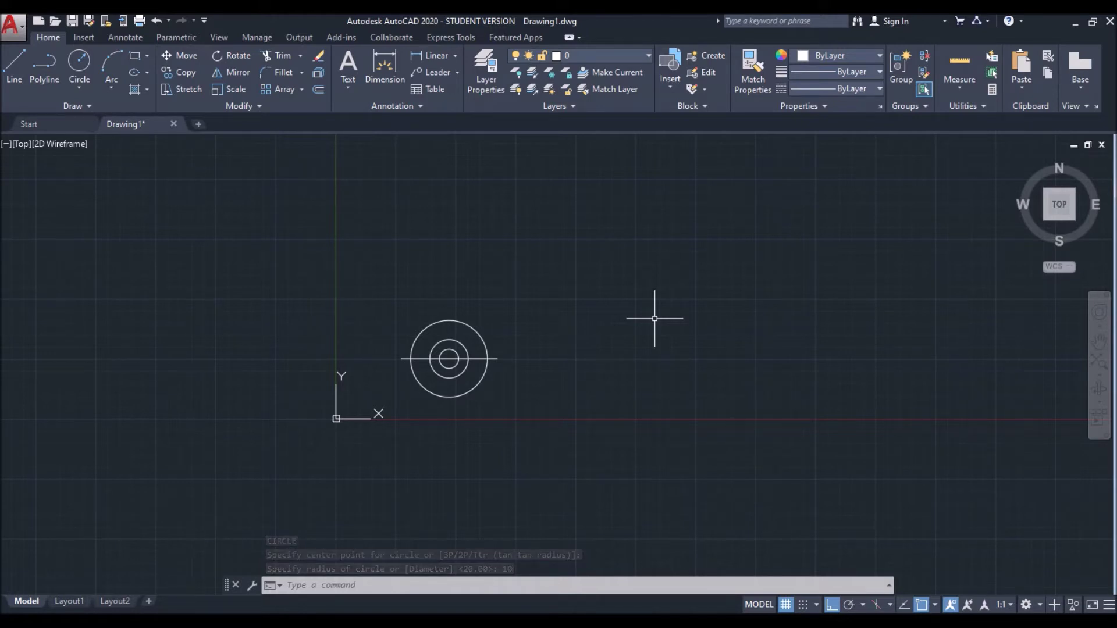
Zoom in on the wheel and start the Line command
{"action": "middle_click_drag", "start_coordinate": [654, 319], "coordinate": [541, 316]}
{"action": "scroll", "coordinate": [501, 329], "scroll_direction": "up", "scroll_amount": 1}
{"action": "scroll", "coordinate": [501, 330], "scroll_direction": "up", "scroll_amount": 2}
{"action": "scroll", "coordinate": [500, 335], "scroll_direction": "up", "scroll_amount": 2}
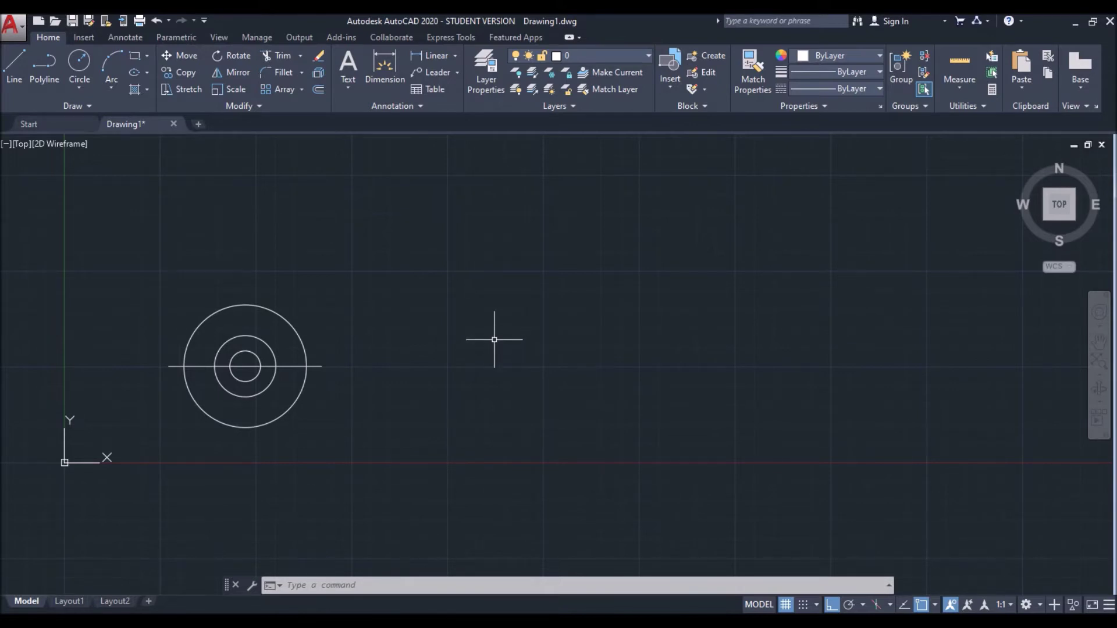
{"action": "type", "text": "l"}
{"action": "key", "text": "Return"}
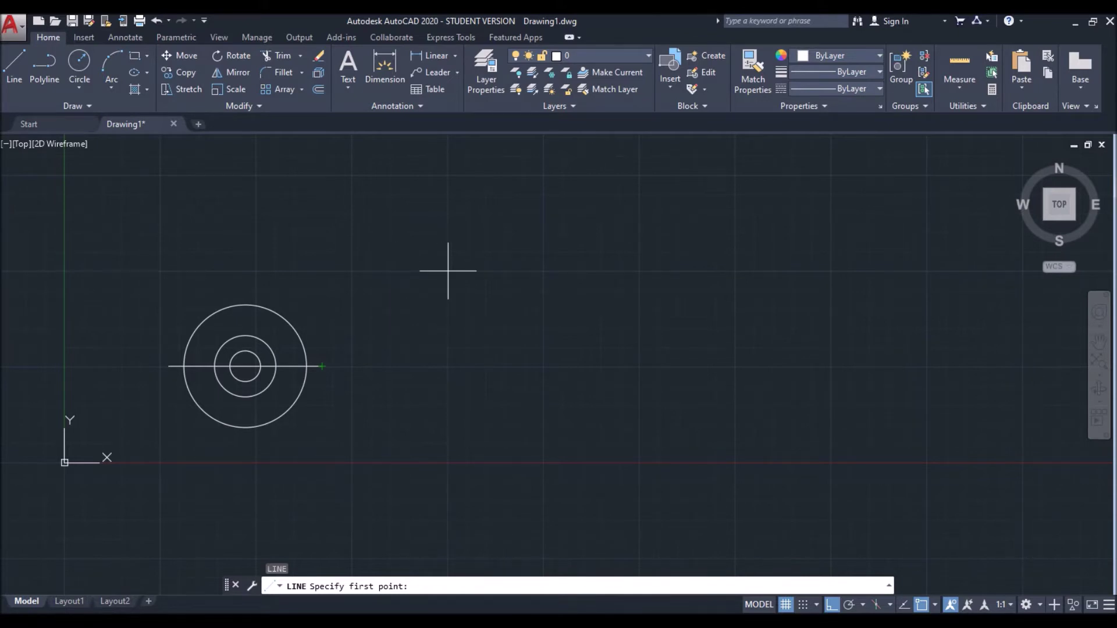
Undo to restore the small circle overlapping the wheel, then start a spline
{"action": "key", "text": "ctrl+z"}
{"action": "type", "text": "spl"}
{"action": "key", "text": "Return"}
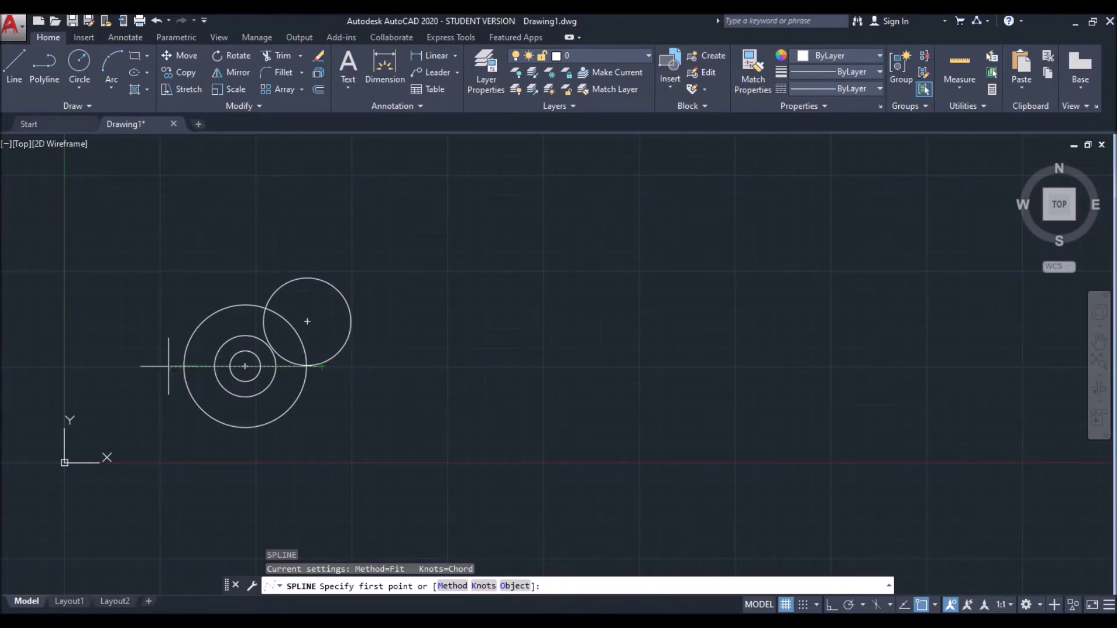
Draw the fender spline from the base line's left end over the wheel to the small circle's top
{"action": "left_click", "coordinate": [169, 367]}
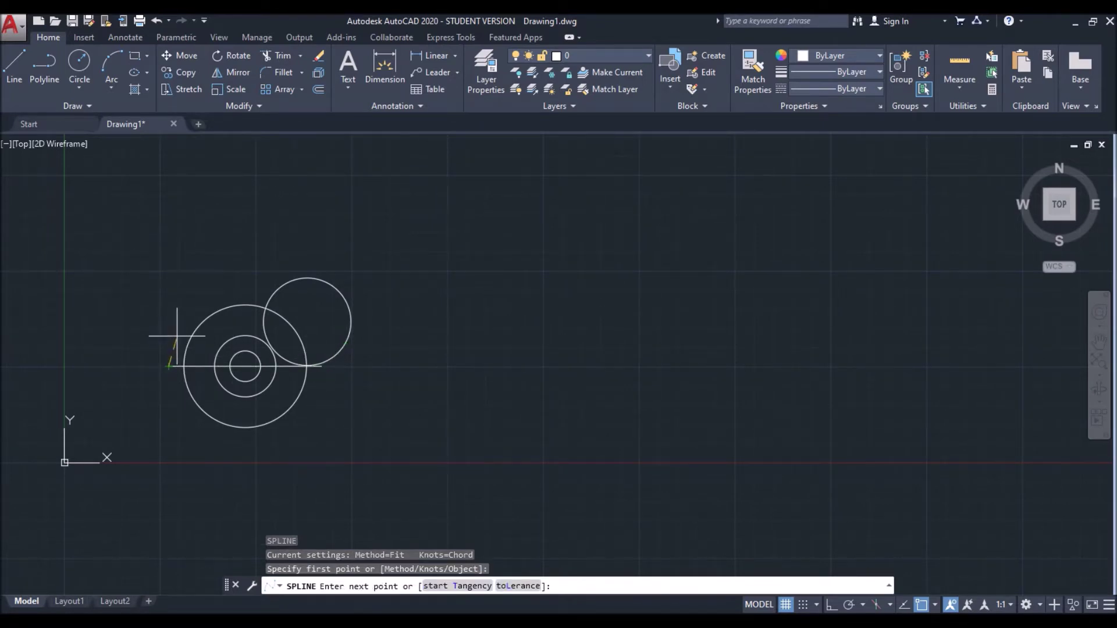
{"action": "left_click", "coordinate": [179, 324]}
{"action": "left_click", "coordinate": [206, 303]}
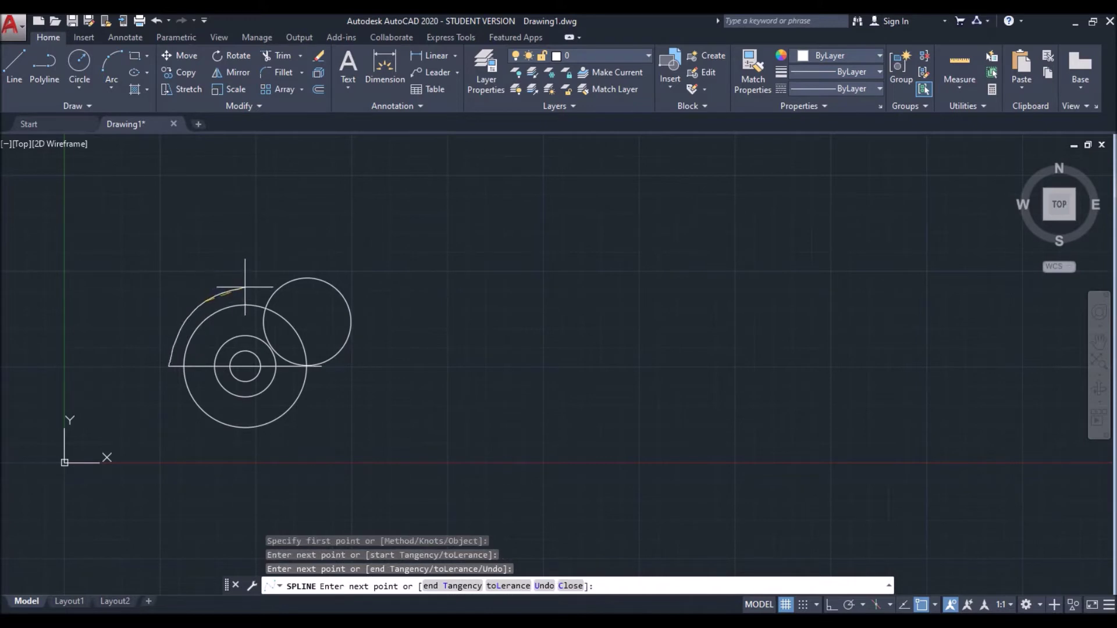
{"action": "left_click", "coordinate": [247, 285]}
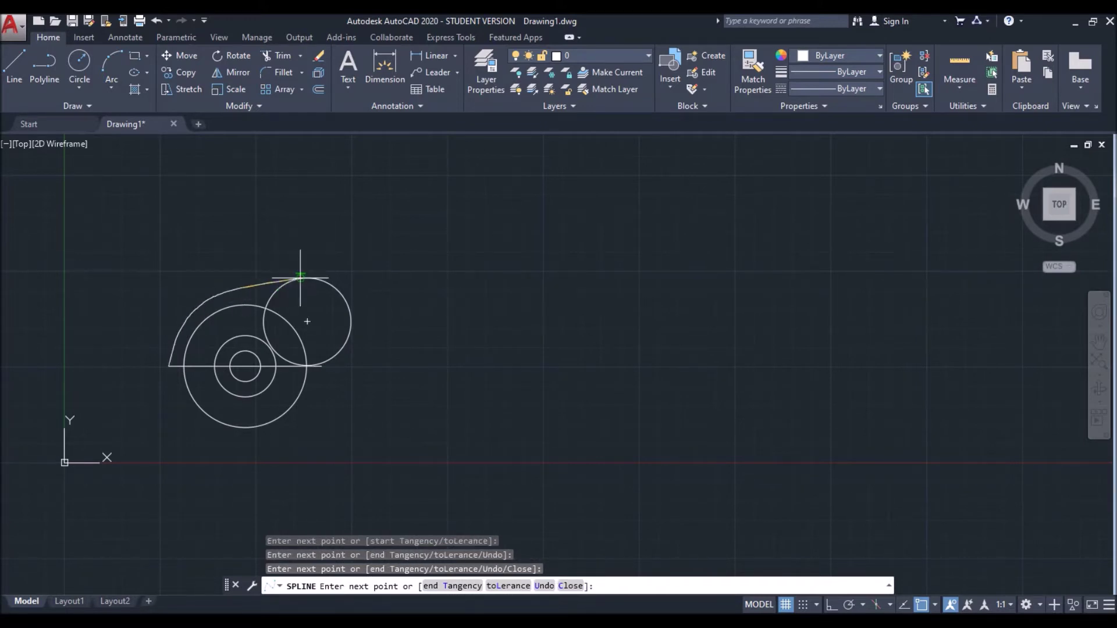
{"action": "left_click", "coordinate": [307, 277]}
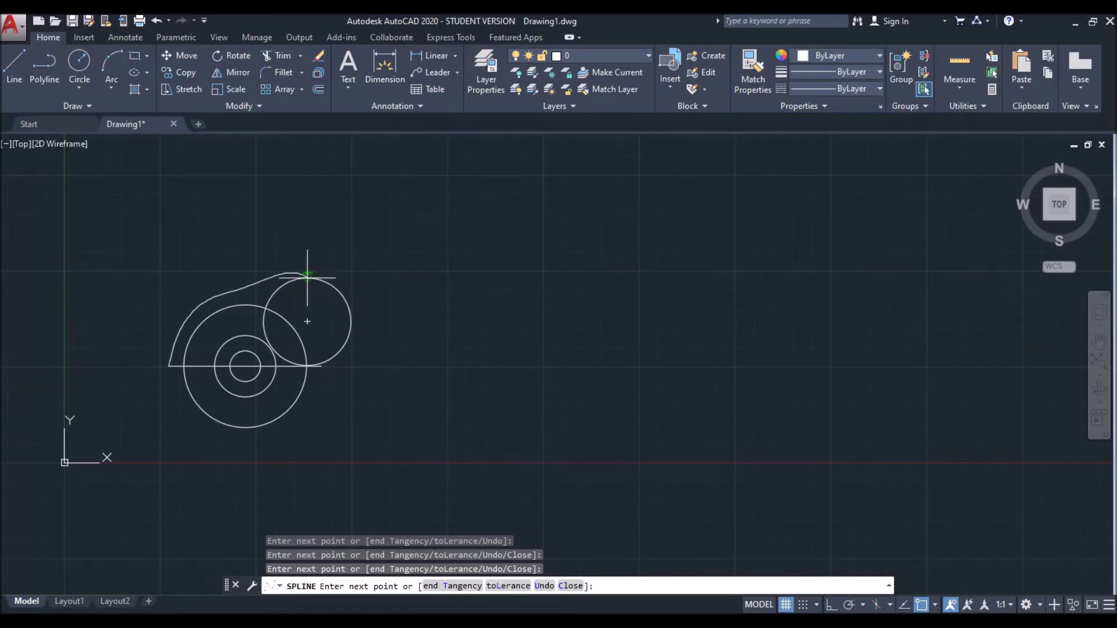
{"action": "right_click", "coordinate": [307, 278]}
{"action": "left_click", "coordinate": [334, 298]}
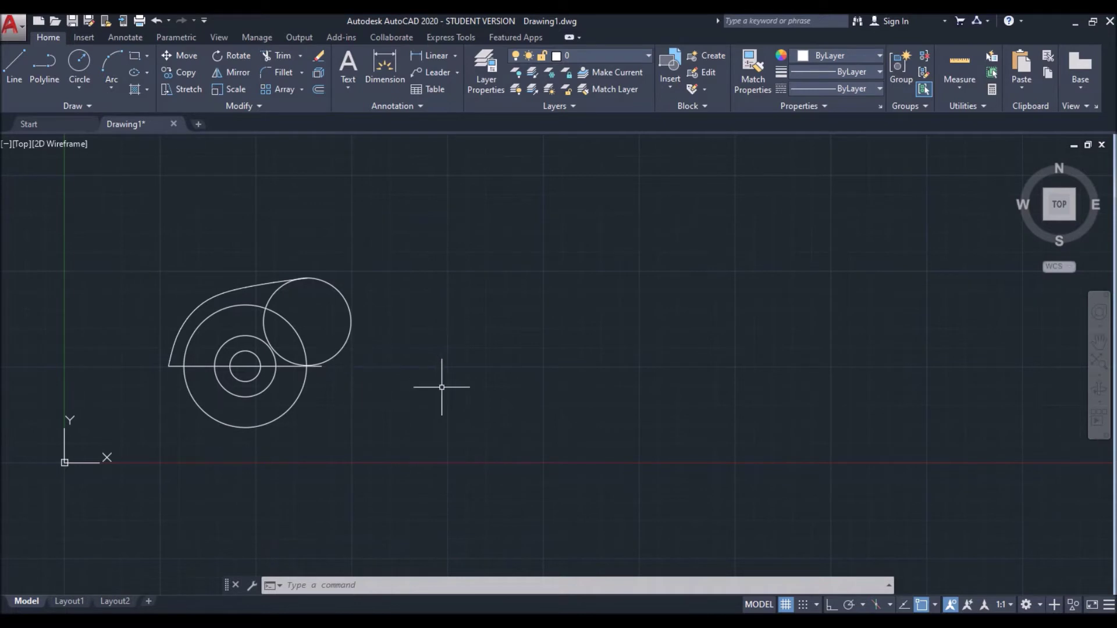
Select the circles to check them, then clear the selection
{"action": "left_click", "coordinate": [272, 366]}
{"action": "left_click", "coordinate": [396, 362]}
{"action": "key", "text": "Escape"}
{"action": "key", "text": "Escape"}
{"action": "left_click", "coordinate": [356, 355]}
{"action": "key", "text": "Escape"}
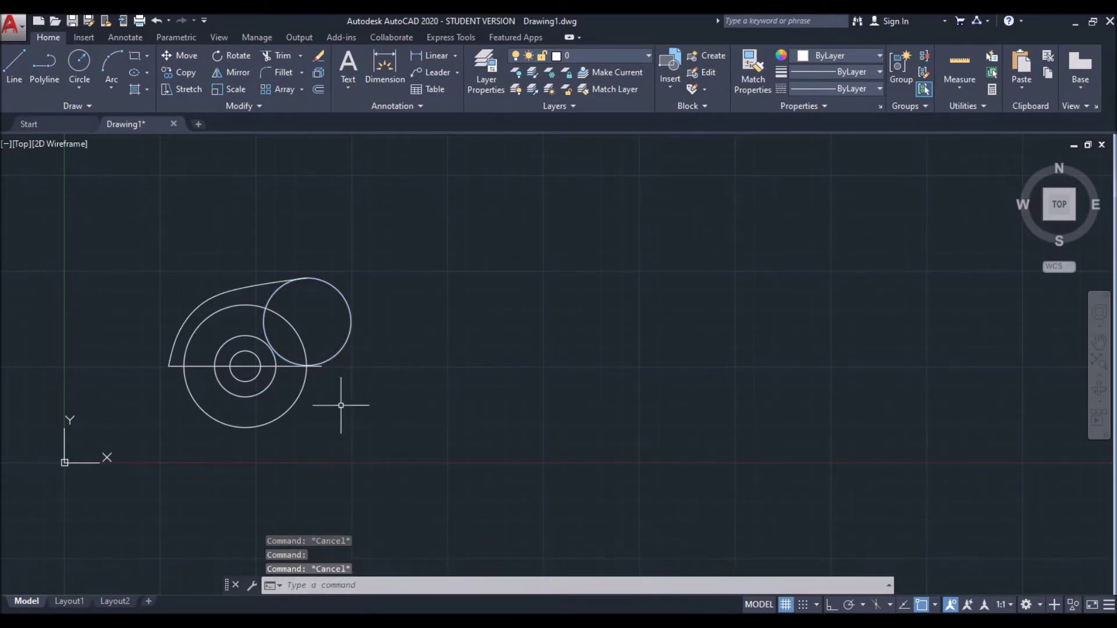
Draw a short line from the base line's right end tangent to the small circle
{"action": "type", "text": "l"}
{"action": "key", "text": "Return"}
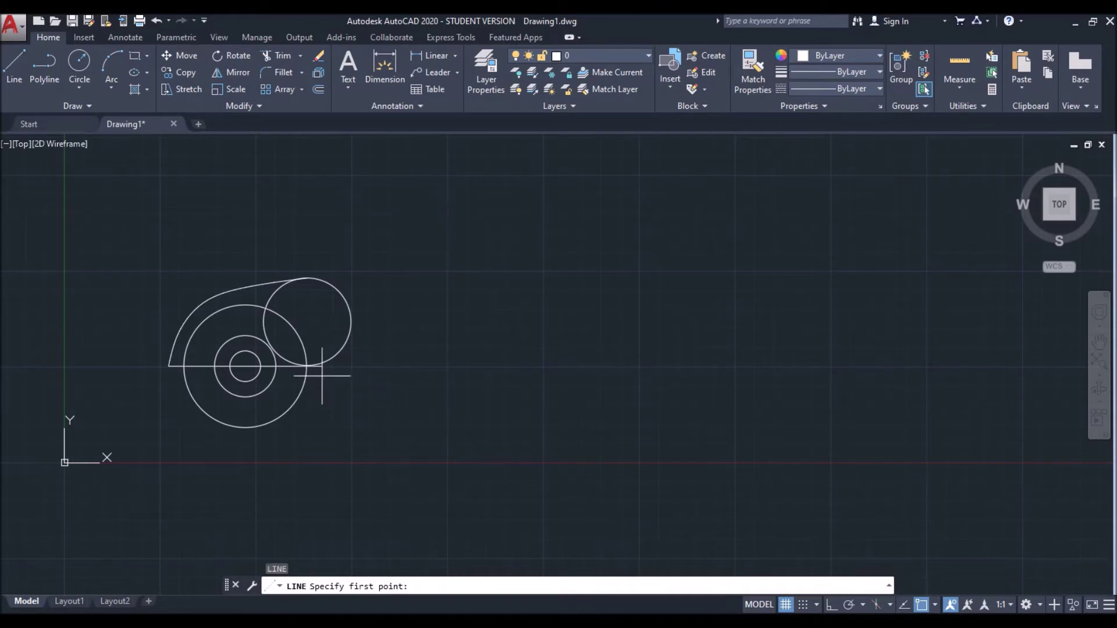
{"action": "left_click", "coordinate": [321, 366]}
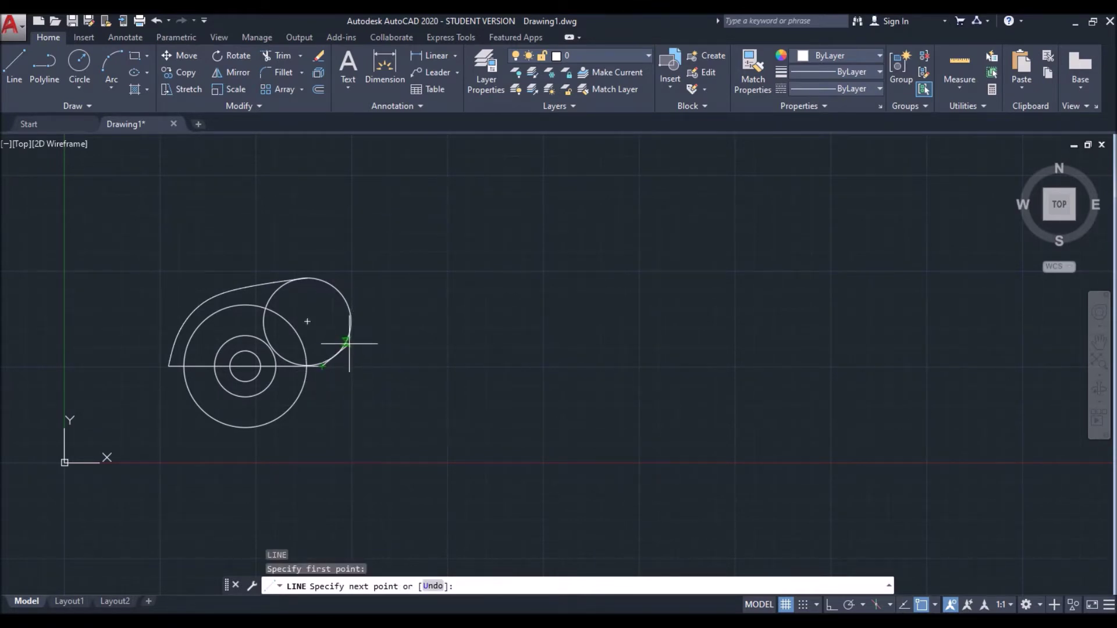
{"action": "left_click", "coordinate": [331, 355]}
{"action": "key", "text": "Escape"}
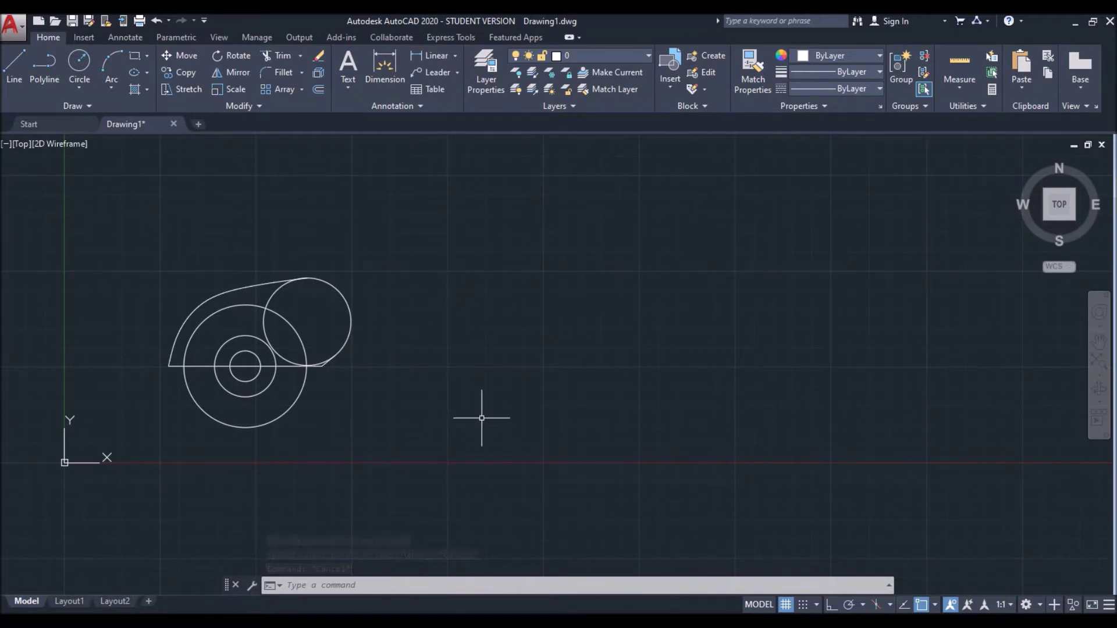
Draw a horizontal line extending right from just below the small circle
{"action": "type", "text": "l"}
{"action": "key", "text": "Return"}
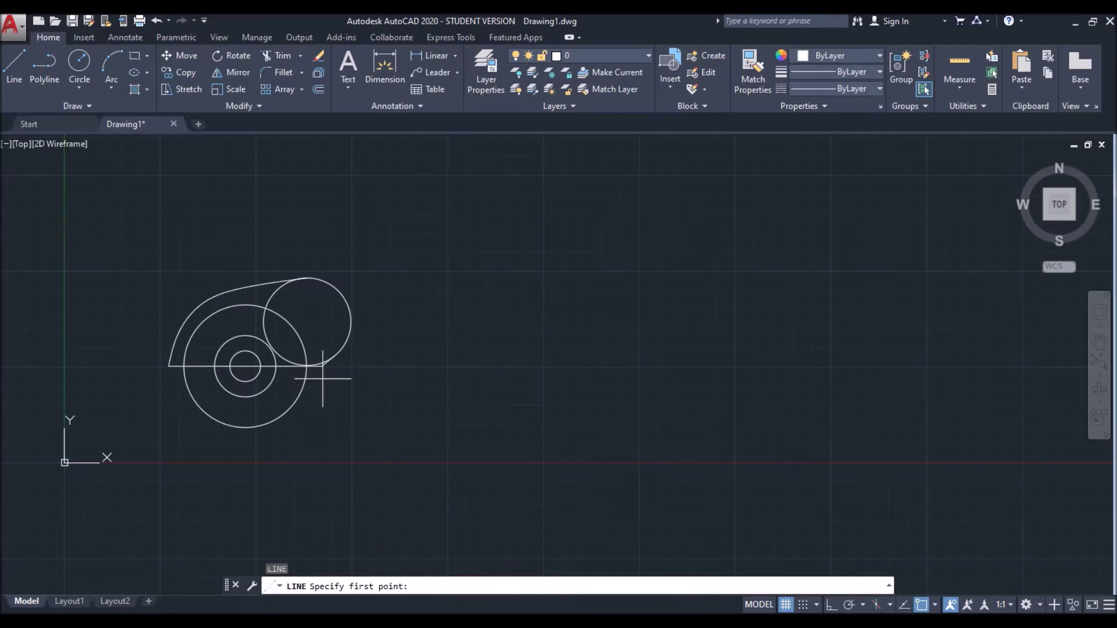
{"action": "left_click", "coordinate": [321, 375]}
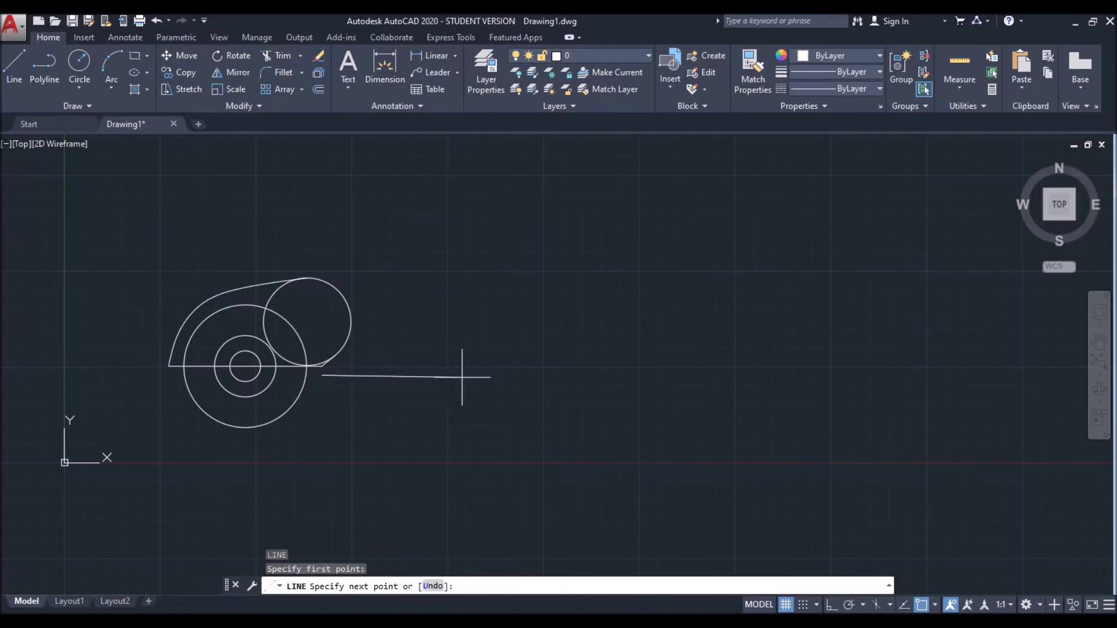
{"action": "left_click", "coordinate": [493, 375]}
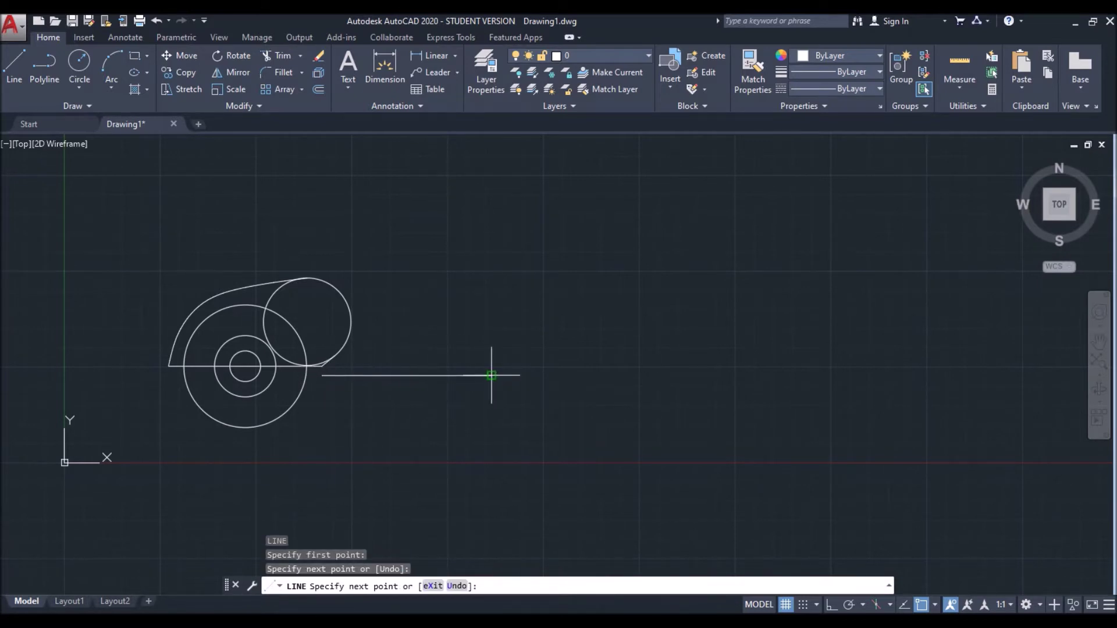
{"action": "key", "text": "Return"}
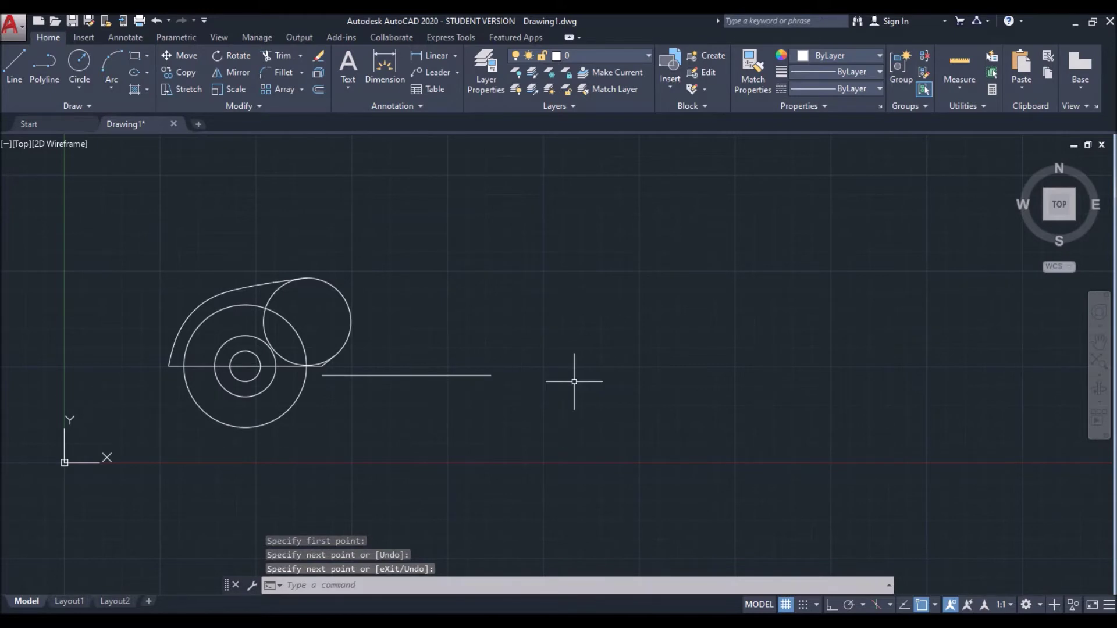
{"action": "type", "text": "c"}
{"action": "key", "text": "Return"}
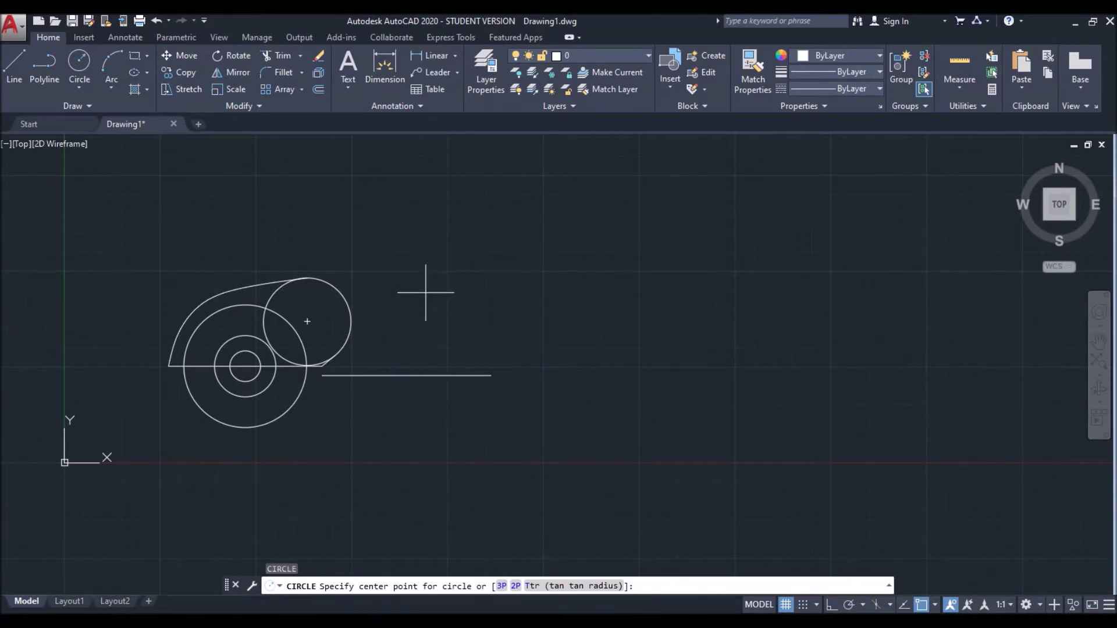
Draw a large circle of radius 28.53 resting on the new horizontal line
{"action": "left_click", "coordinate": [429, 291]}
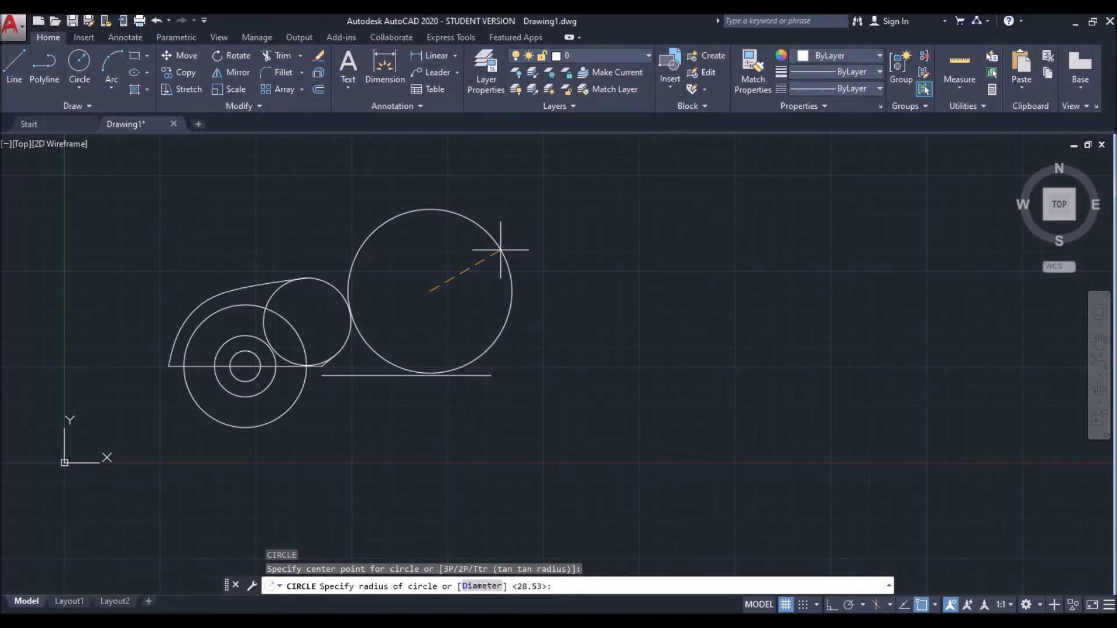
{"action": "left_click", "coordinate": [501, 249]}
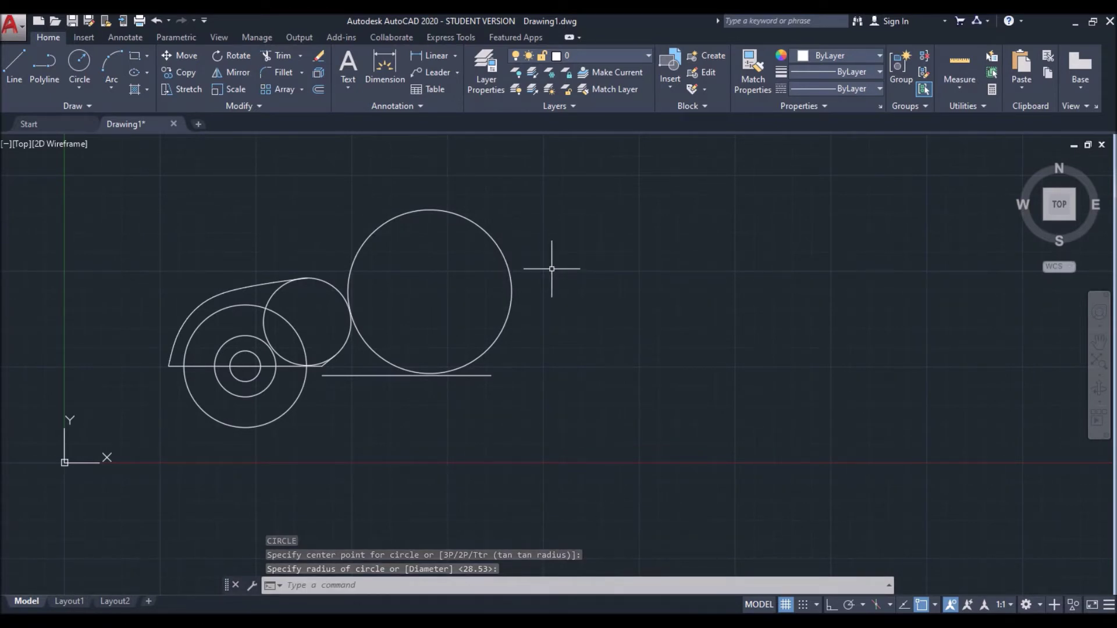
{"action": "type", "text": "l"}
{"action": "key", "text": "Return"}
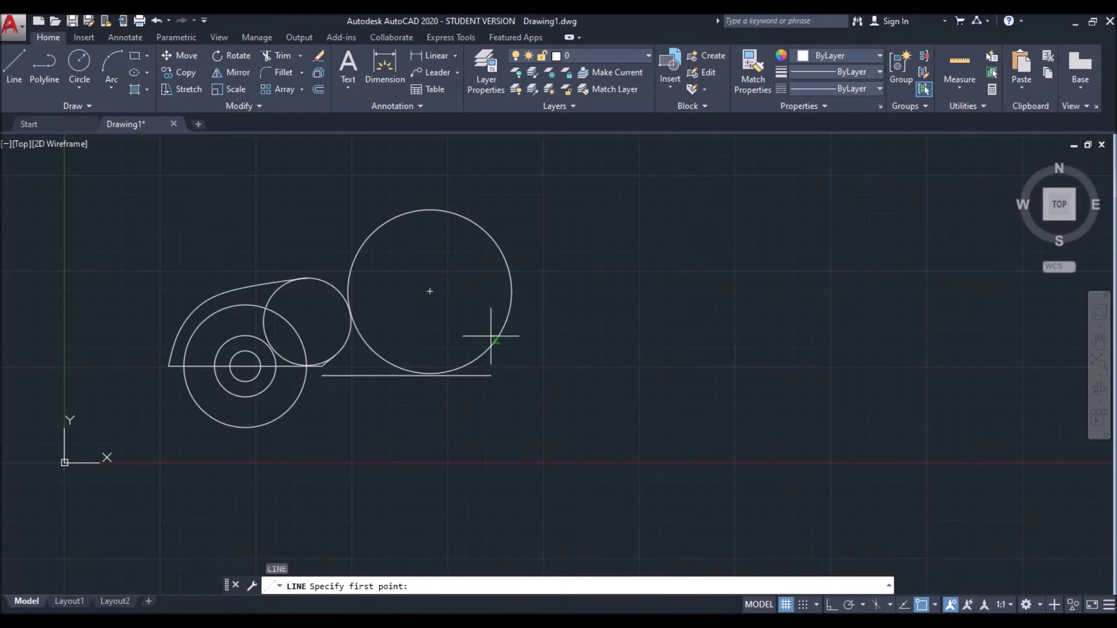
Draw two parallel fork lines rising up-right from the large circle and the horizontal line's end
{"action": "left_click", "coordinate": [492, 375]}
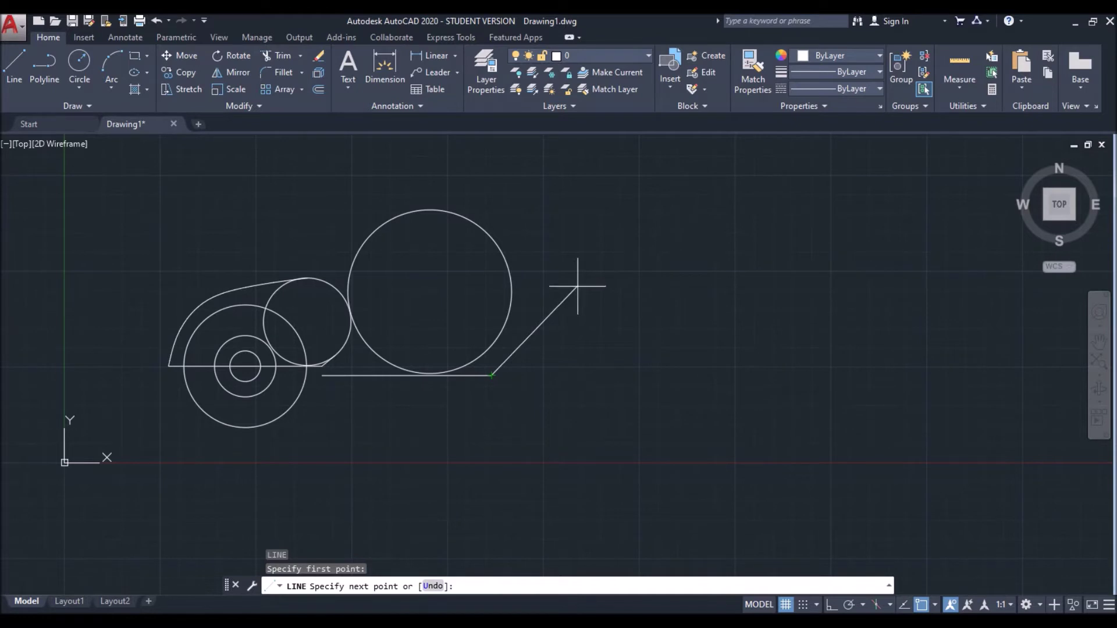
{"action": "key", "text": "Escape"}
{"action": "type", "text": "l"}
{"action": "key", "text": "Return"}
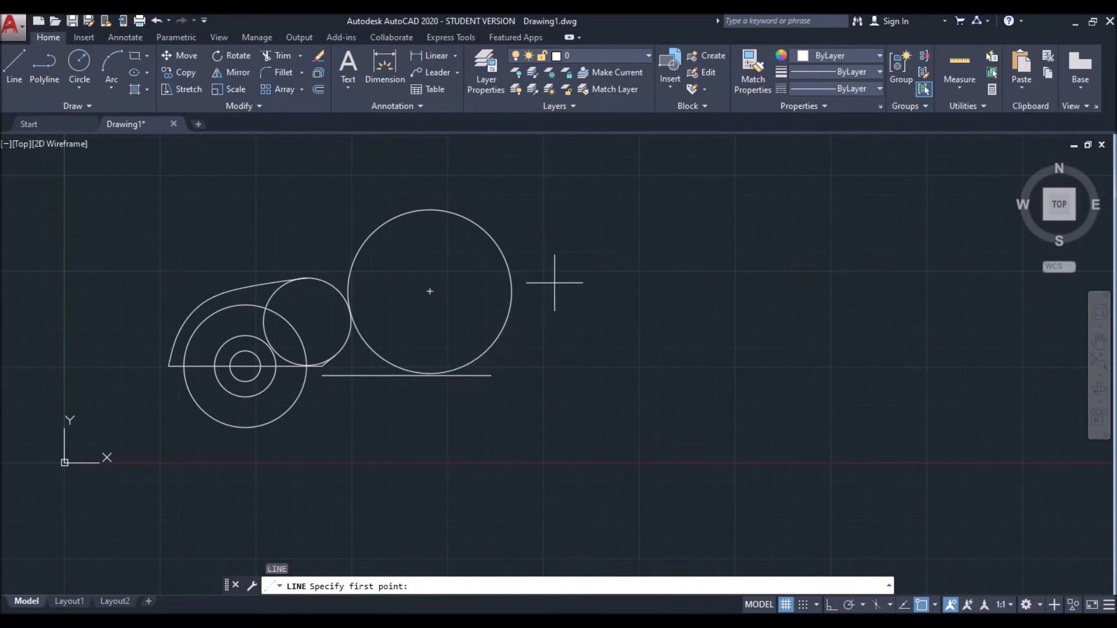
{"action": "left_click", "coordinate": [562, 271]}
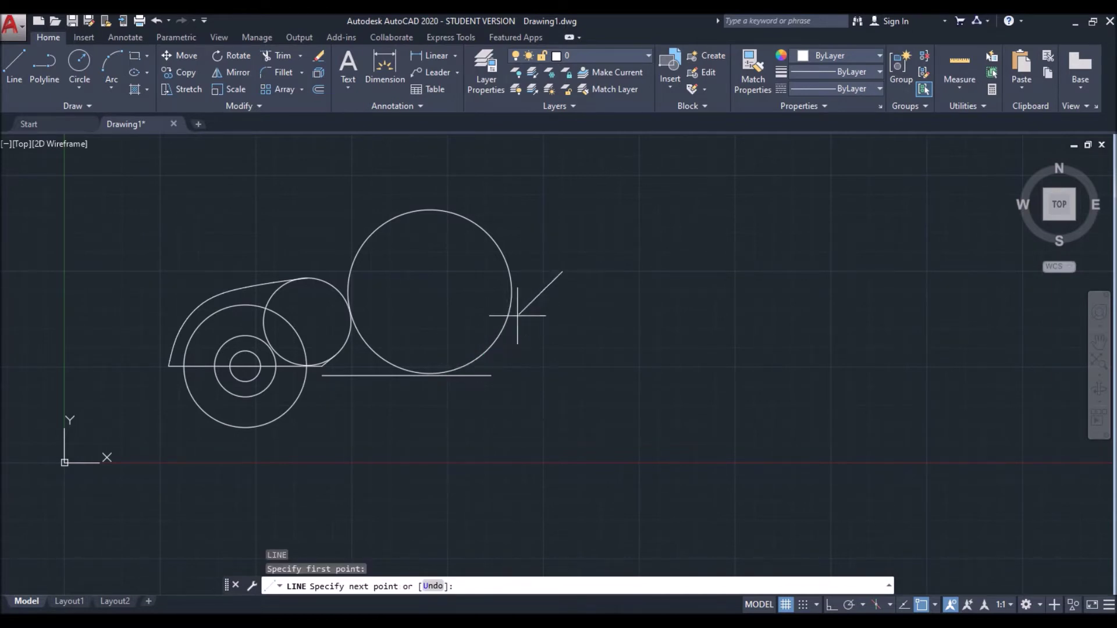
{"action": "left_click", "coordinate": [489, 348]}
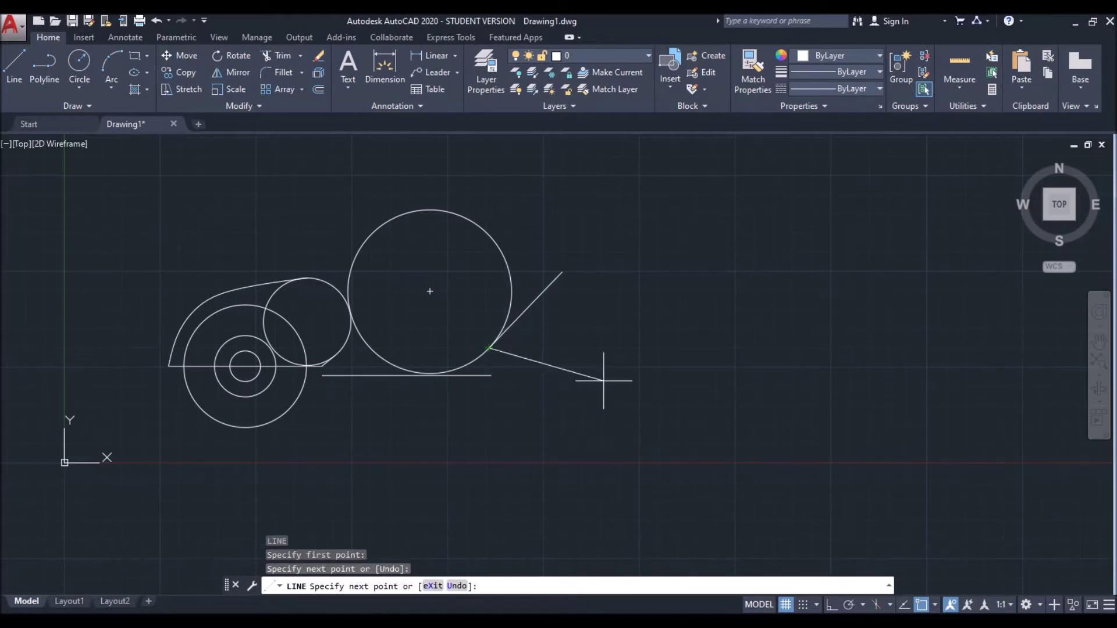
{"action": "key", "text": "Return"}
{"action": "key", "text": "Return"}
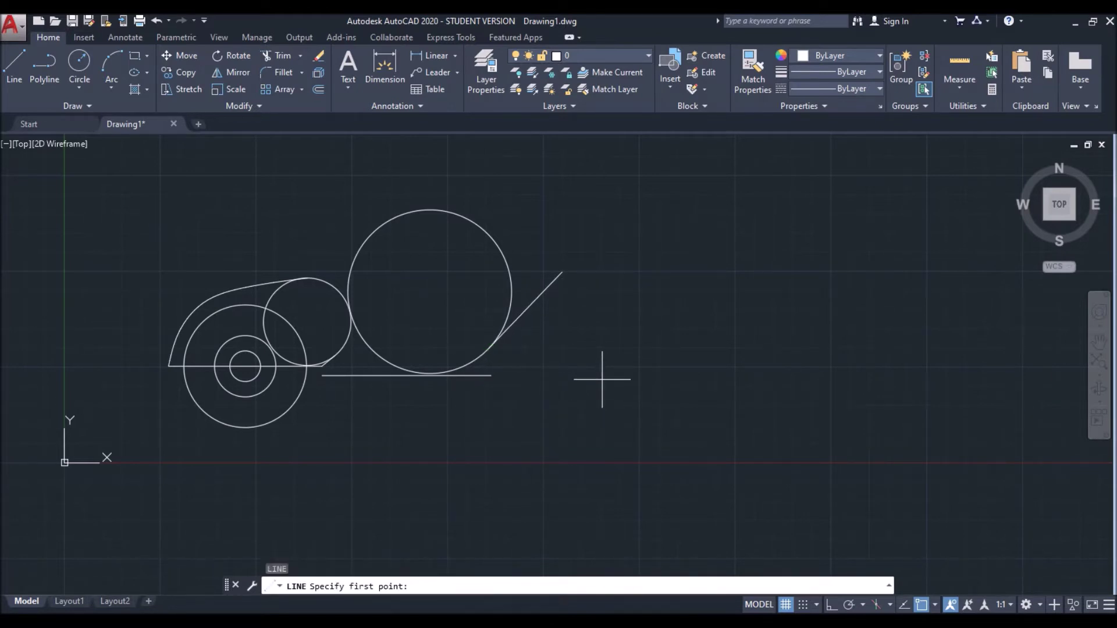
{"action": "left_click", "coordinate": [493, 374]}
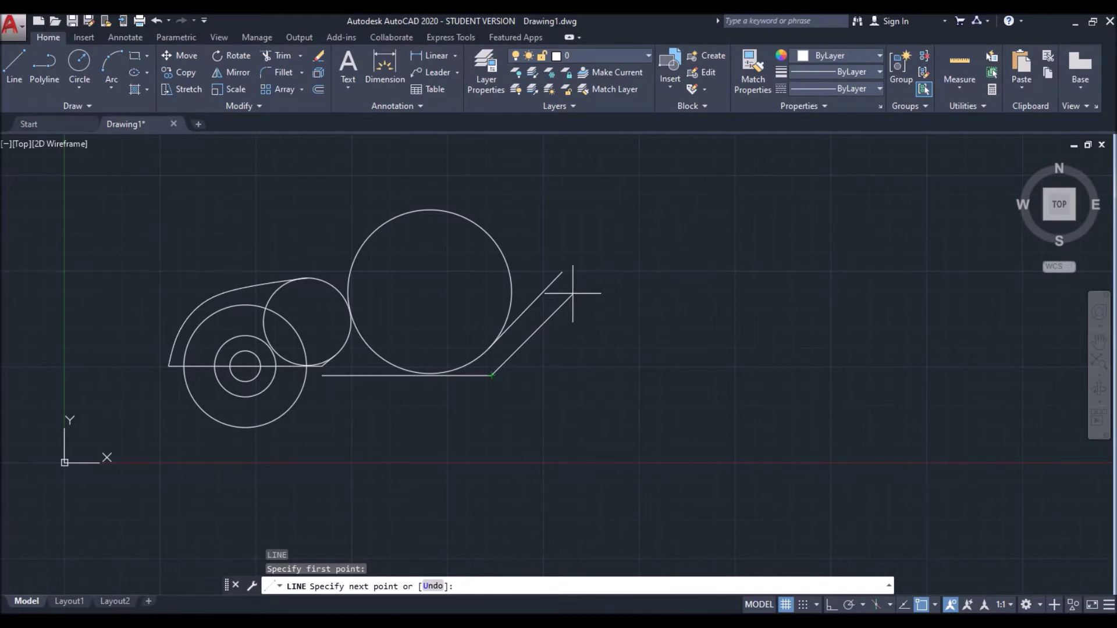
{"action": "left_click", "coordinate": [590, 270]}
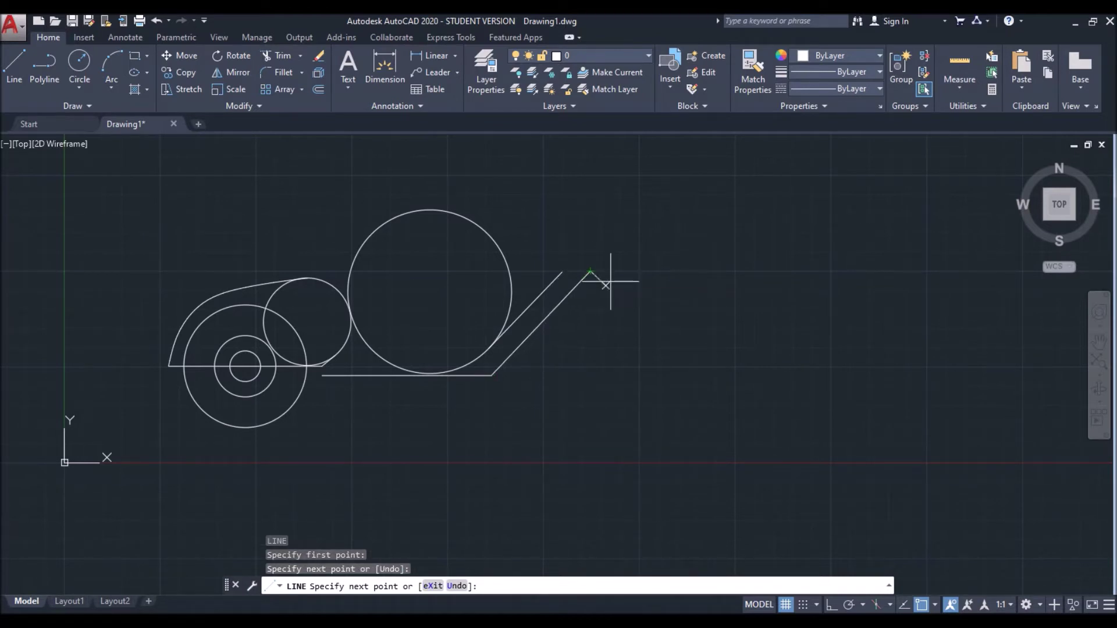
{"action": "key", "text": "Escape"}
Complete the curved body arc from the slanted line's top through the lower line end
{"action": "type", "text": "arc"}
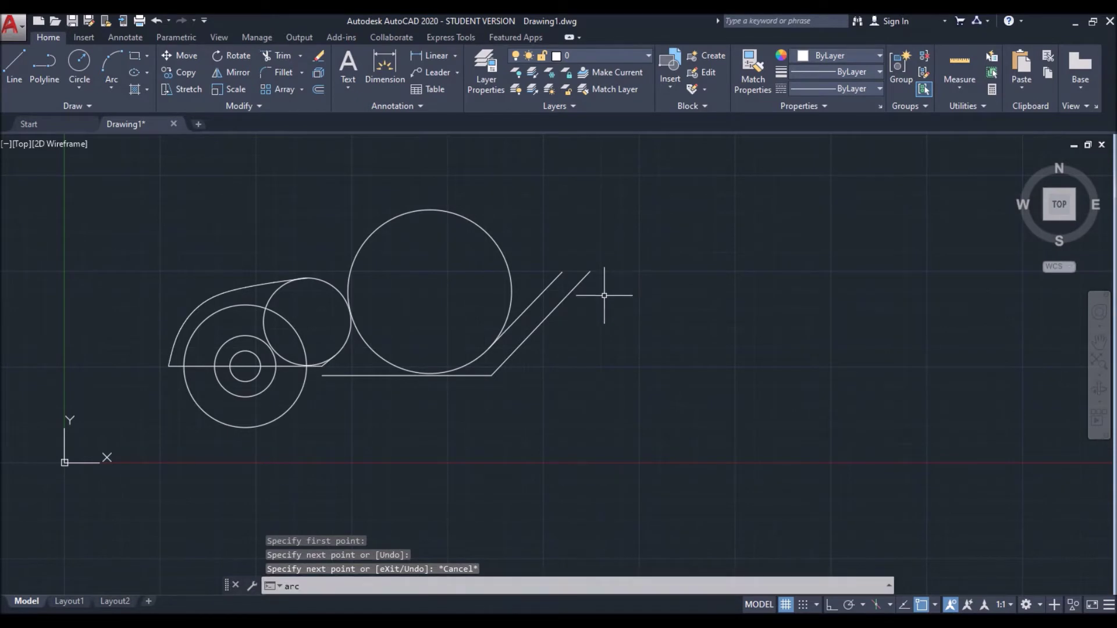
{"action": "key", "text": "Return"}
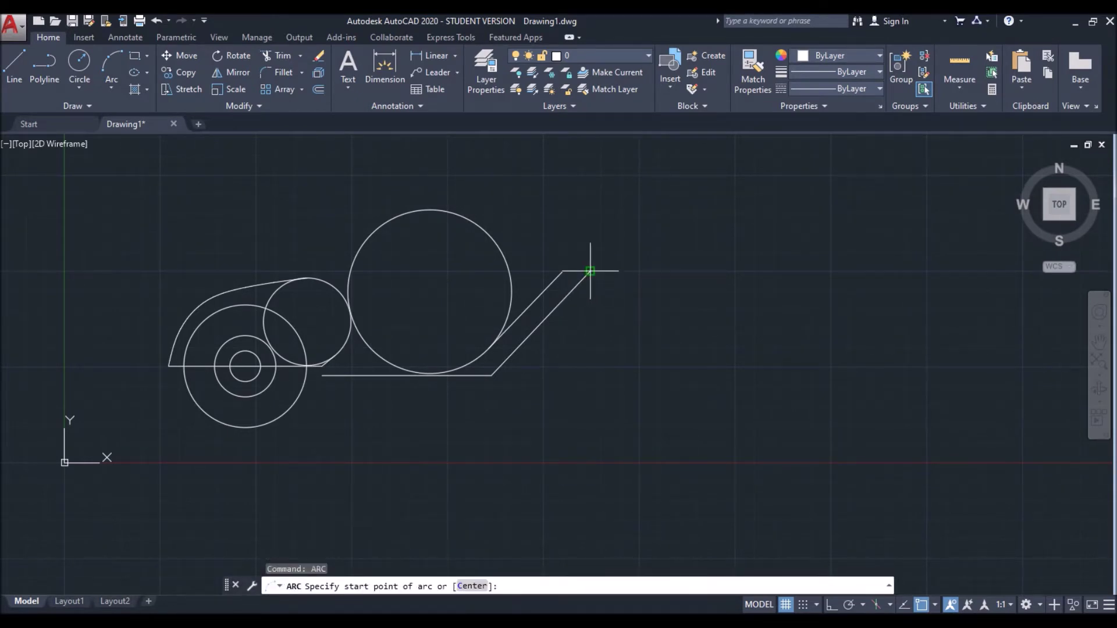
{"action": "left_click", "coordinate": [590, 270]}
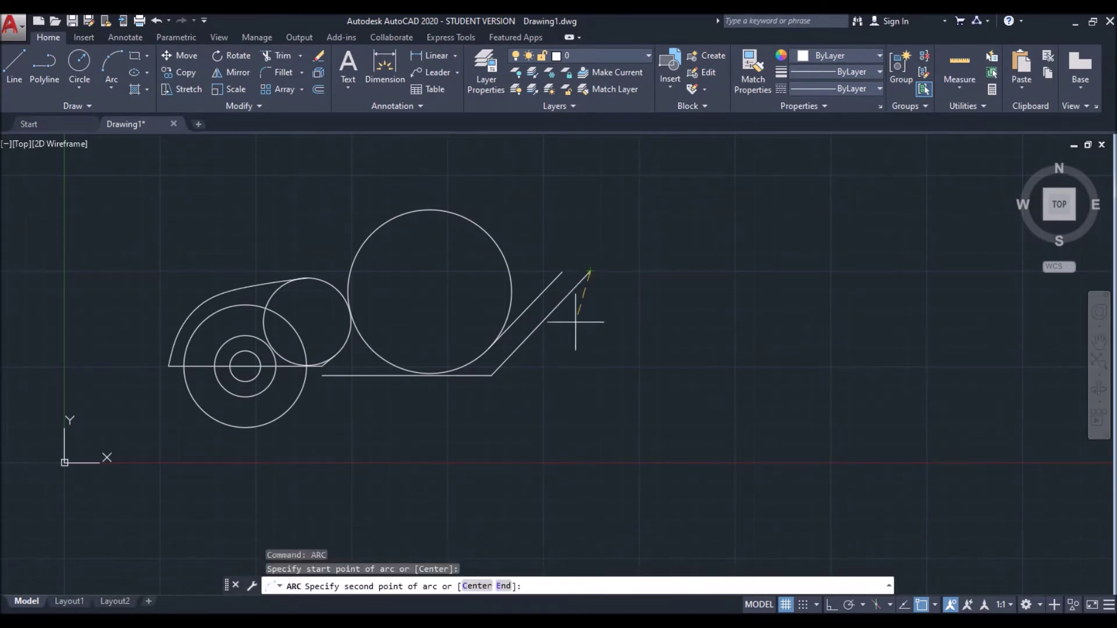
{"action": "left_click", "coordinate": [494, 376]}
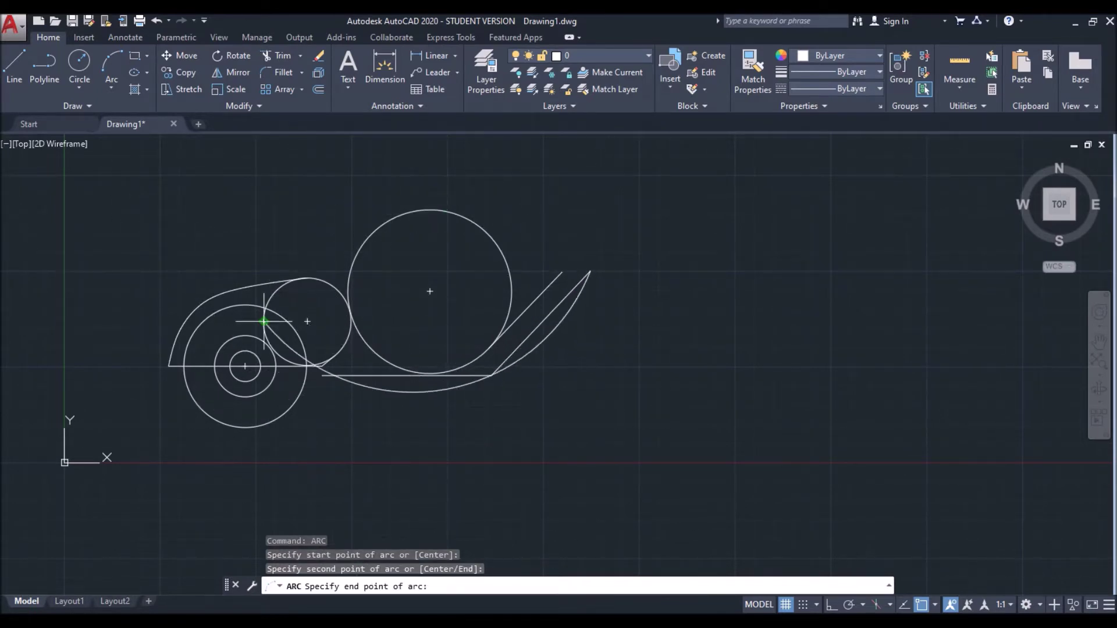
{"action": "left_click", "coordinate": [241, 254]}
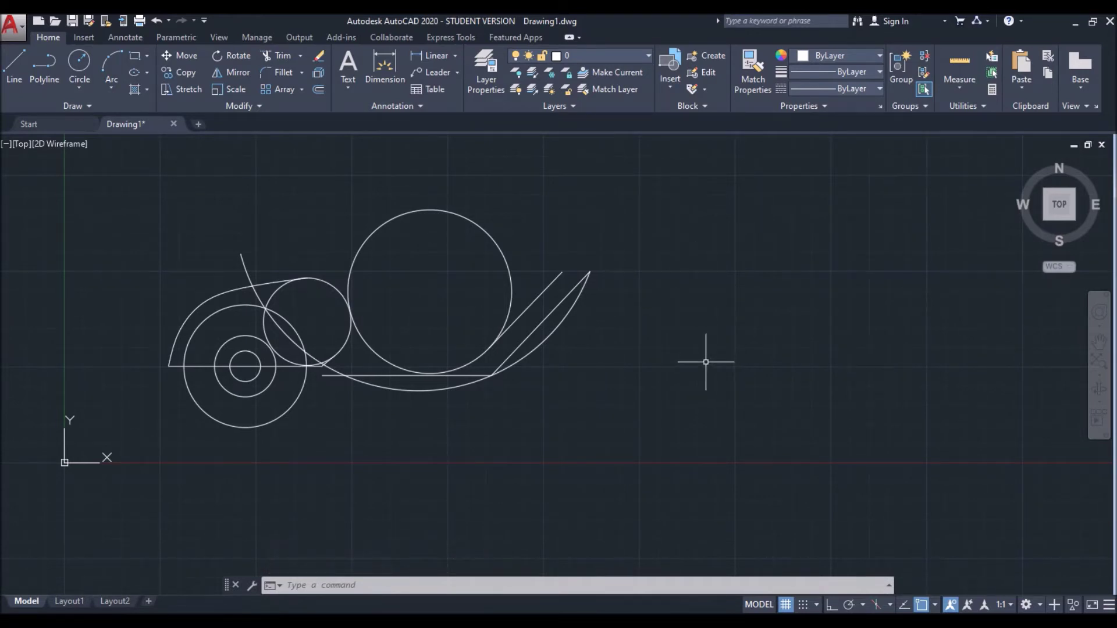
Sweep a large arc from the body's front tip under the rear wheel to the upper left
{"action": "key", "text": "space"}
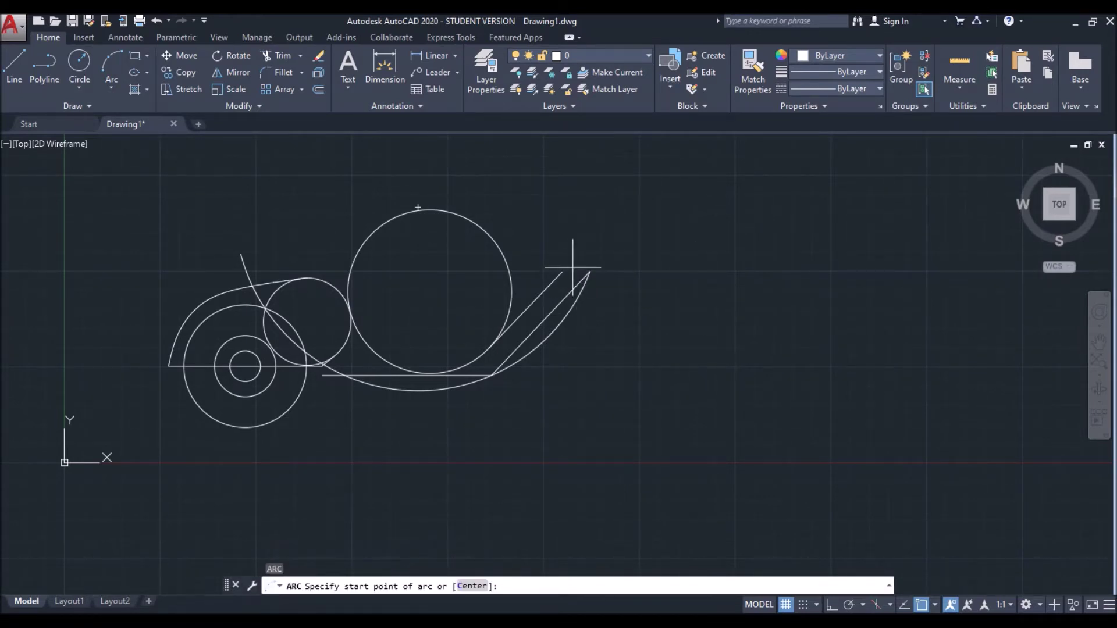
{"action": "left_click", "coordinate": [573, 269]}
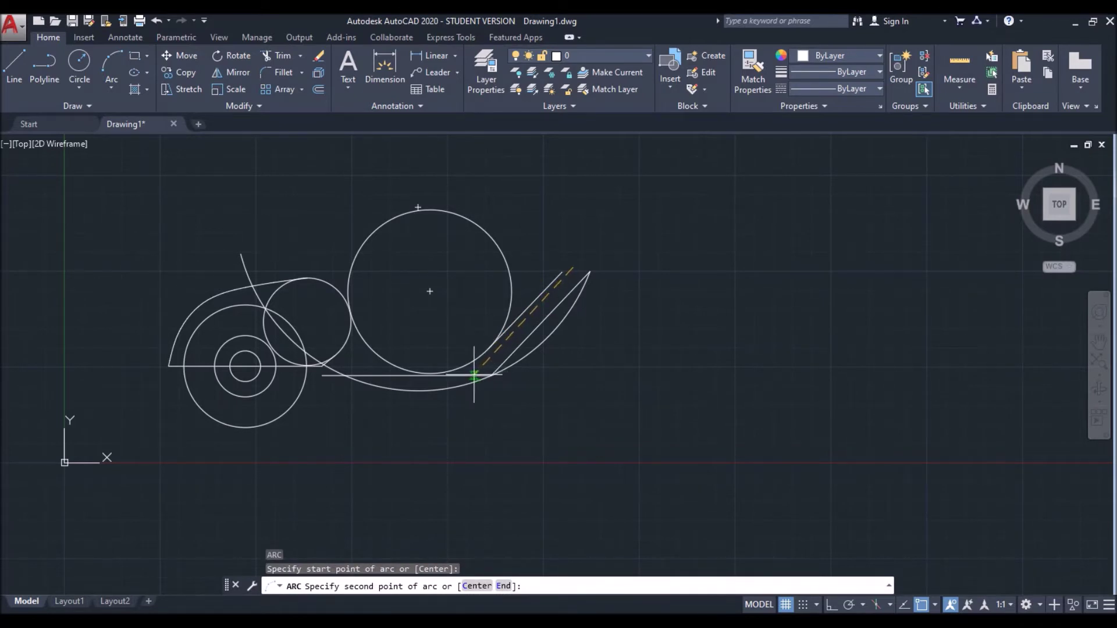
{"action": "left_click", "coordinate": [473, 375]}
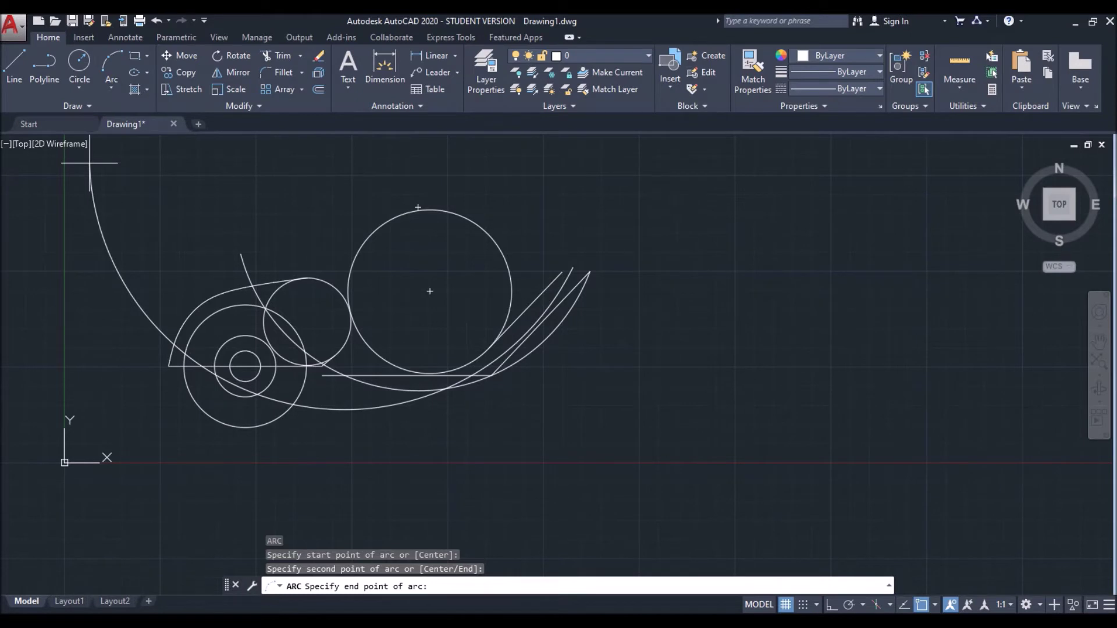
{"action": "left_click", "coordinate": [89, 164]}
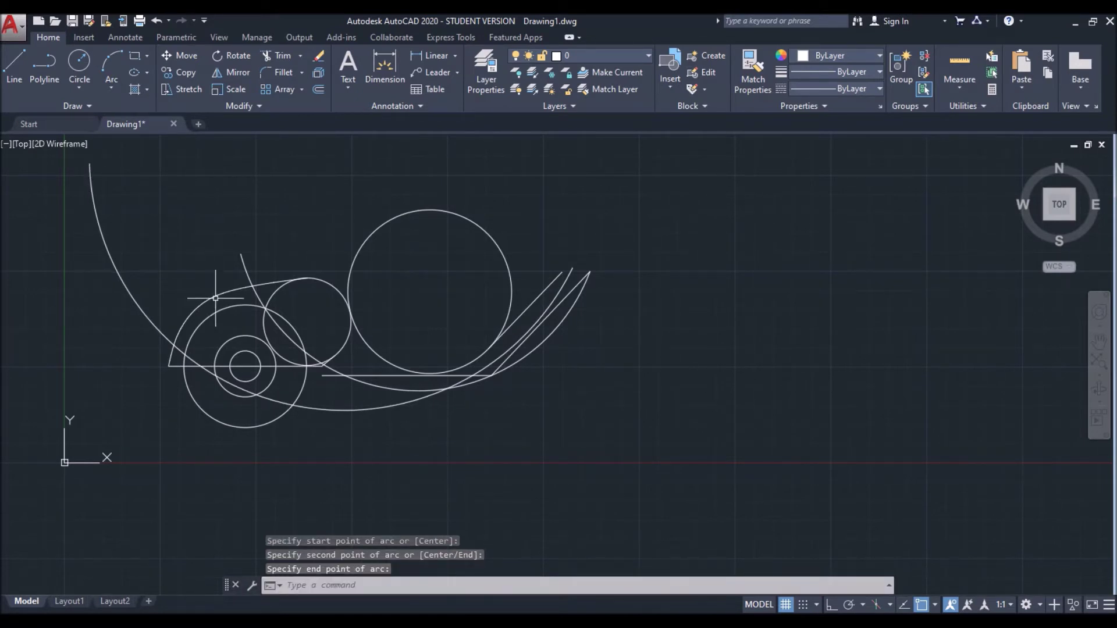
{"action": "left_click", "coordinate": [562, 272]}
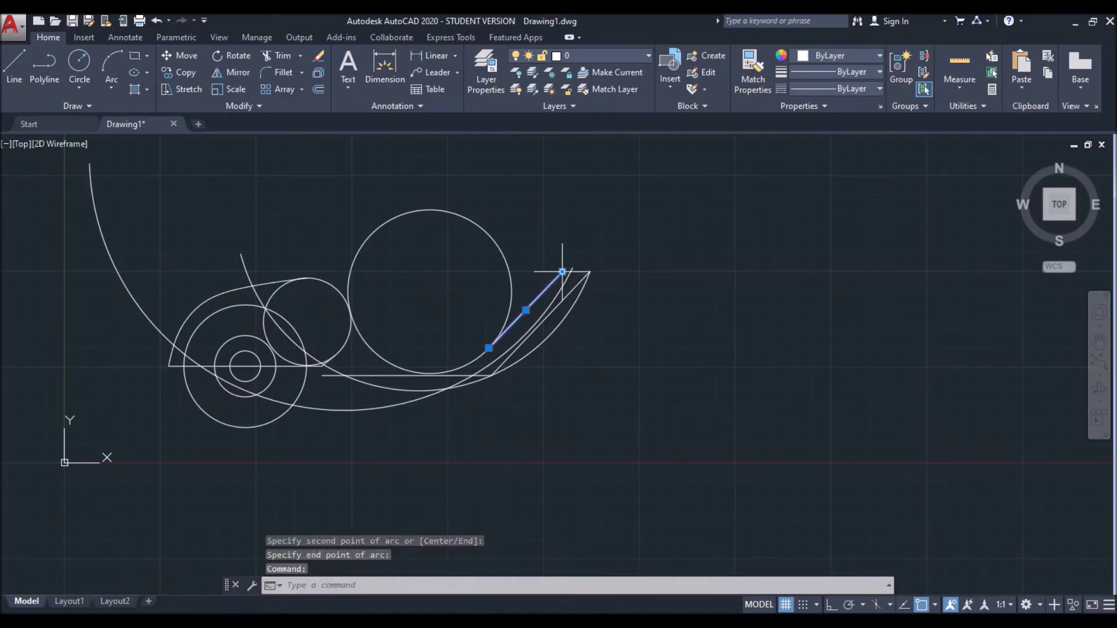
Cancel the grip stretch and draw the first steering line up-left from the body's front tip
{"action": "left_click", "coordinate": [562, 272]}
{"action": "key", "text": "Escape"}
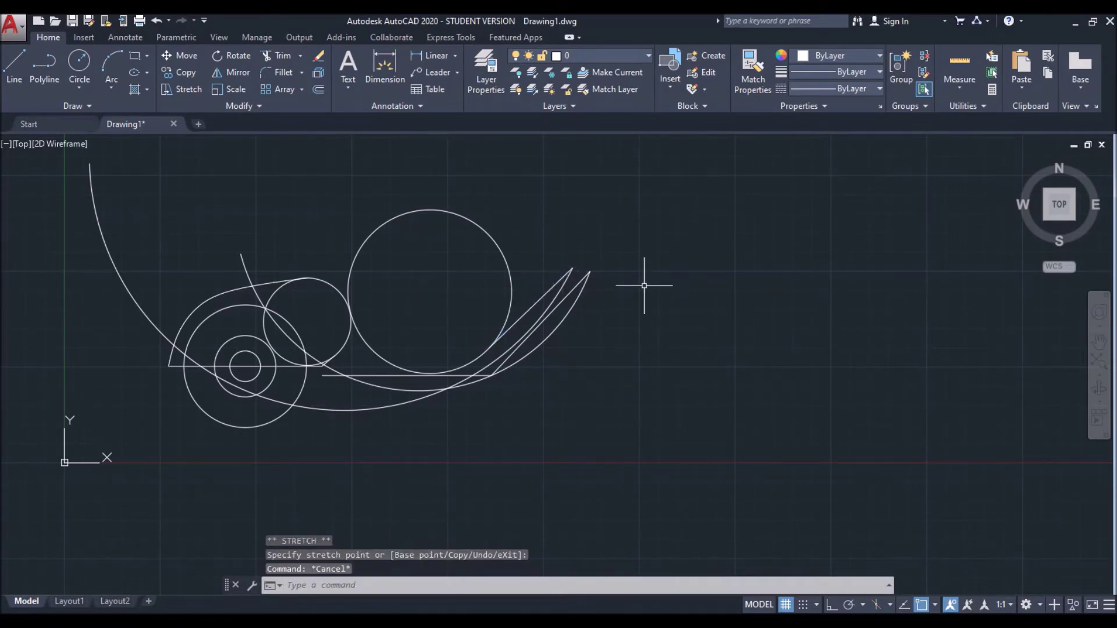
{"action": "type", "text": "l"}
{"action": "key", "text": "Return"}
{"action": "left_click", "coordinate": [573, 268]}
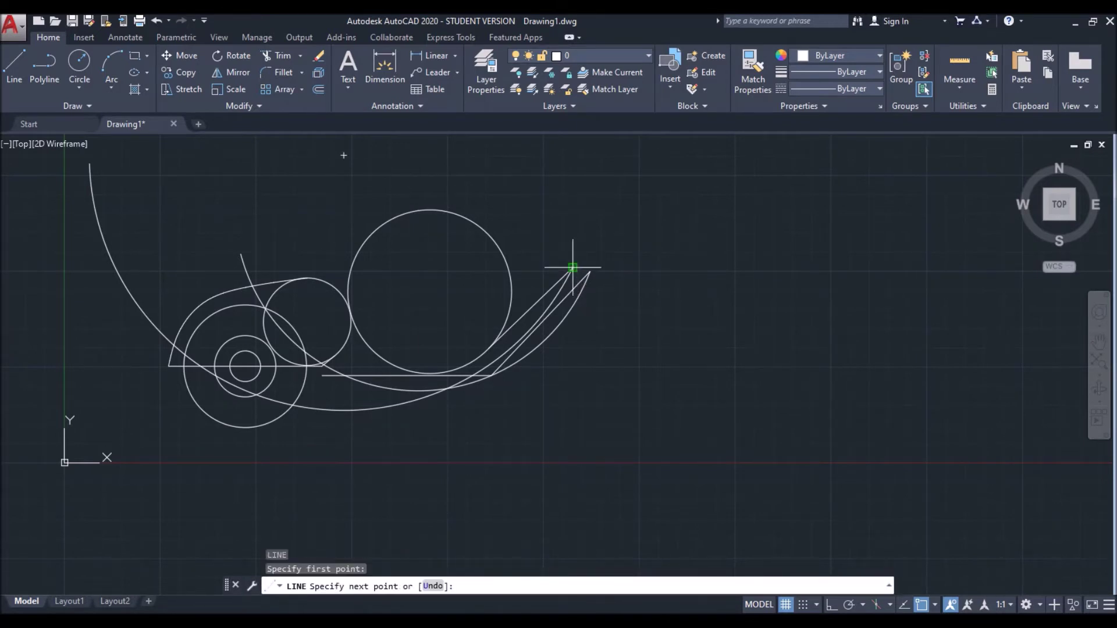
{"action": "middle_click_drag", "start_coordinate": [519, 163], "coordinate": [524, 234]}
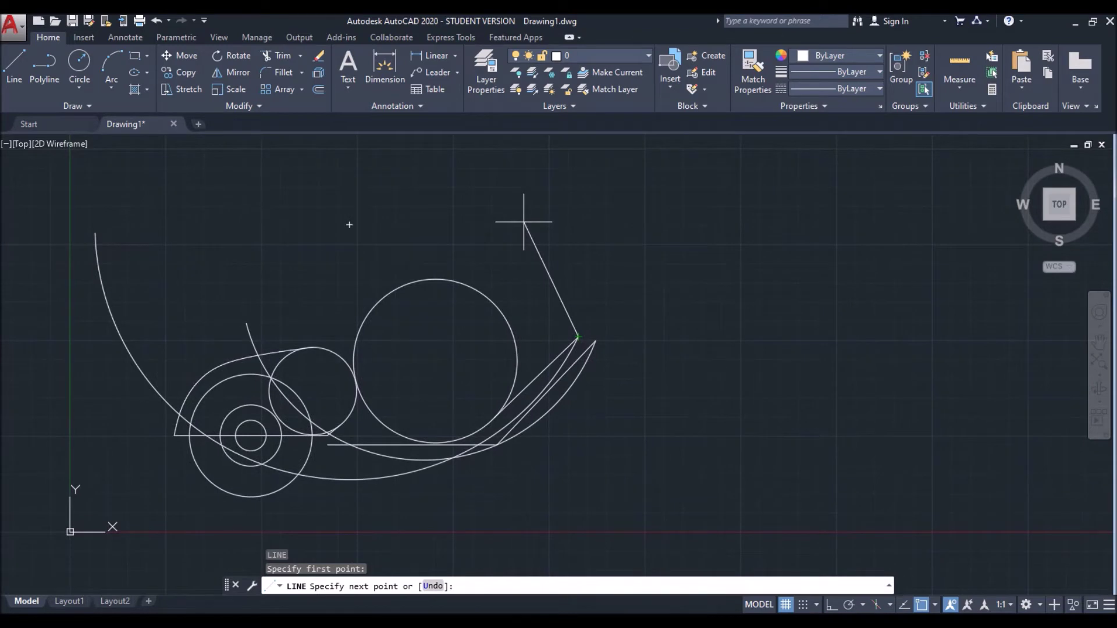
{"action": "left_click", "coordinate": [524, 222]}
{"action": "key", "text": "Return"}
{"action": "key", "text": "Return"}
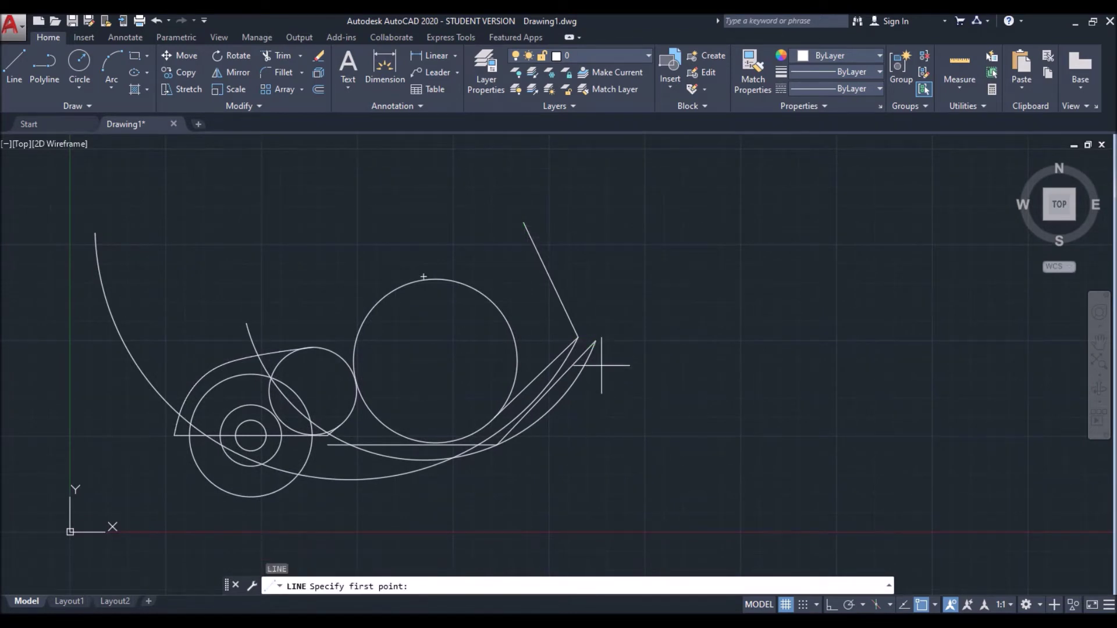
Draw a parallel second steering line from the lower front tip, then fit the whole scooter in view
{"action": "left_click", "coordinate": [595, 340]}
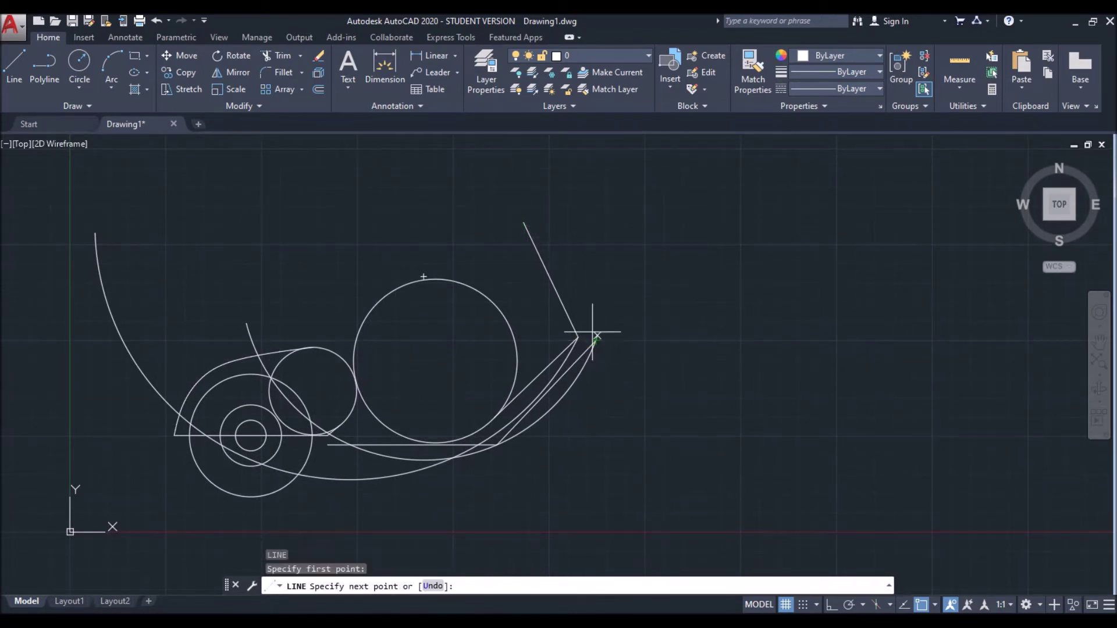
{"action": "left_click", "coordinate": [531, 206]}
{"action": "key", "text": "Return"}
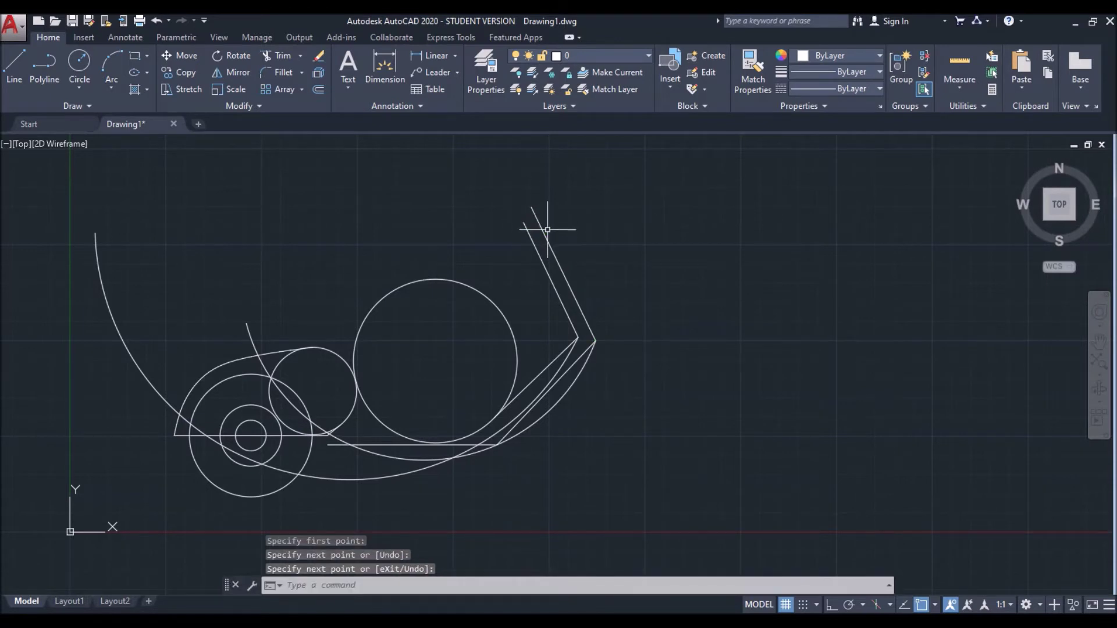
{"action": "scroll", "coordinate": [544, 288], "scroll_direction": "down", "scroll_amount": 2}
{"action": "mouse_move", "coordinate": [623, 357]}
{"action": "middle_mouse_down"}
{"action": "mouse_move", "coordinate": [613, 329]}
{"action": "mouse_move", "coordinate": [652, 374]}
{"action": "middle_mouse_up"}
{"action": "scroll", "coordinate": [608, 329], "scroll_direction": "up", "scroll_amount": 2}
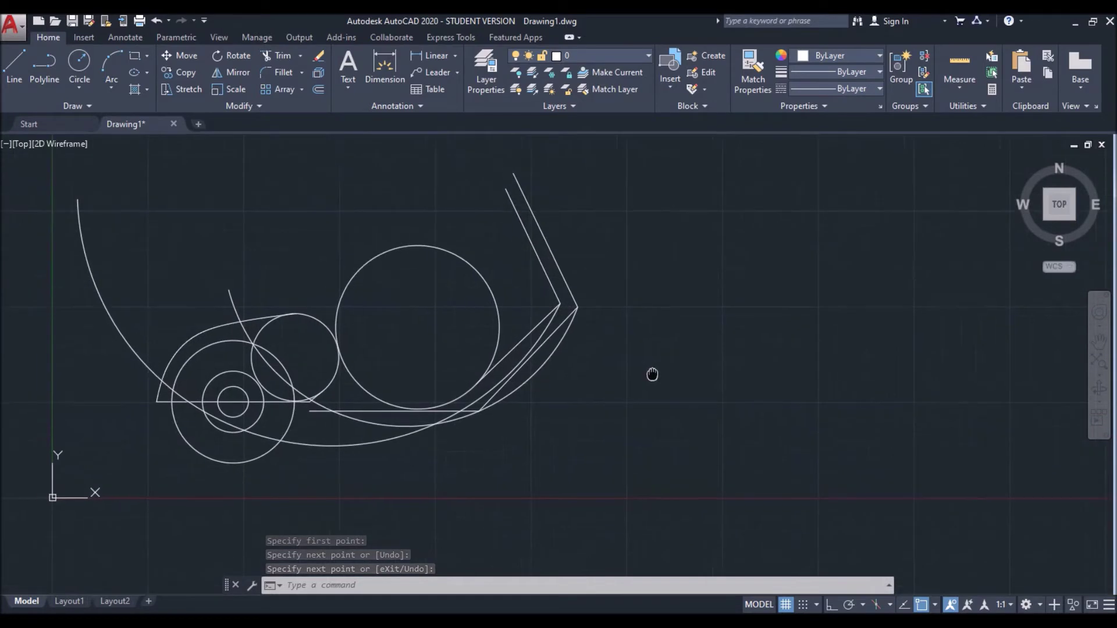
{"action": "scroll", "coordinate": [653, 374], "scroll_direction": "down", "scroll_amount": 2}
{"action": "scroll", "coordinate": [655, 372], "scroll_direction": "up", "scroll_amount": 2}
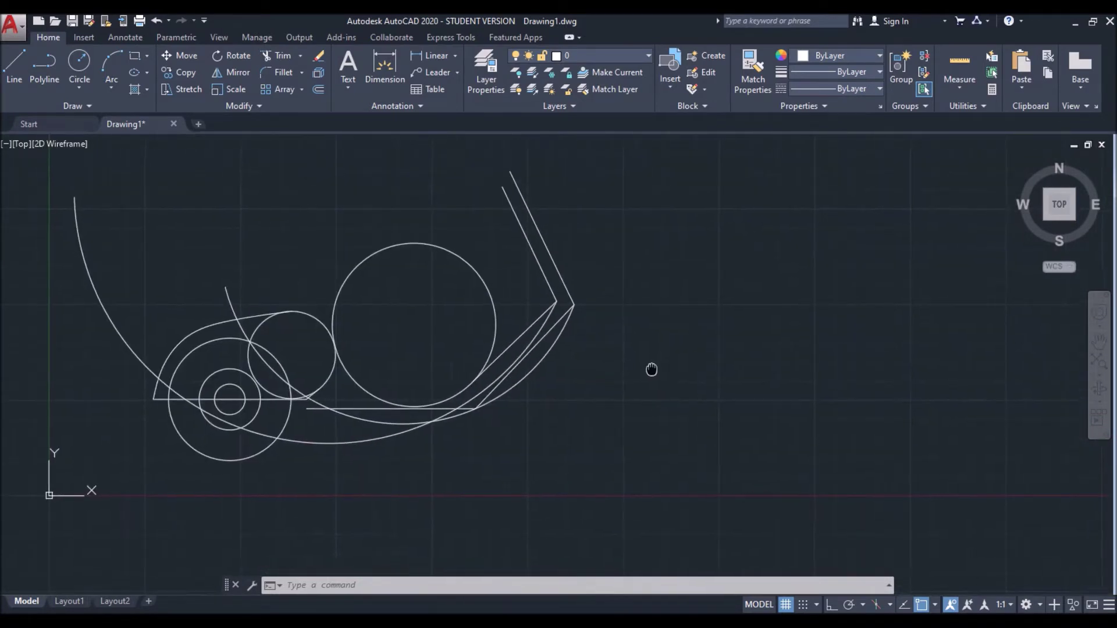
{"action": "middle_click_drag", "start_coordinate": [655, 372], "coordinate": [623, 367]}
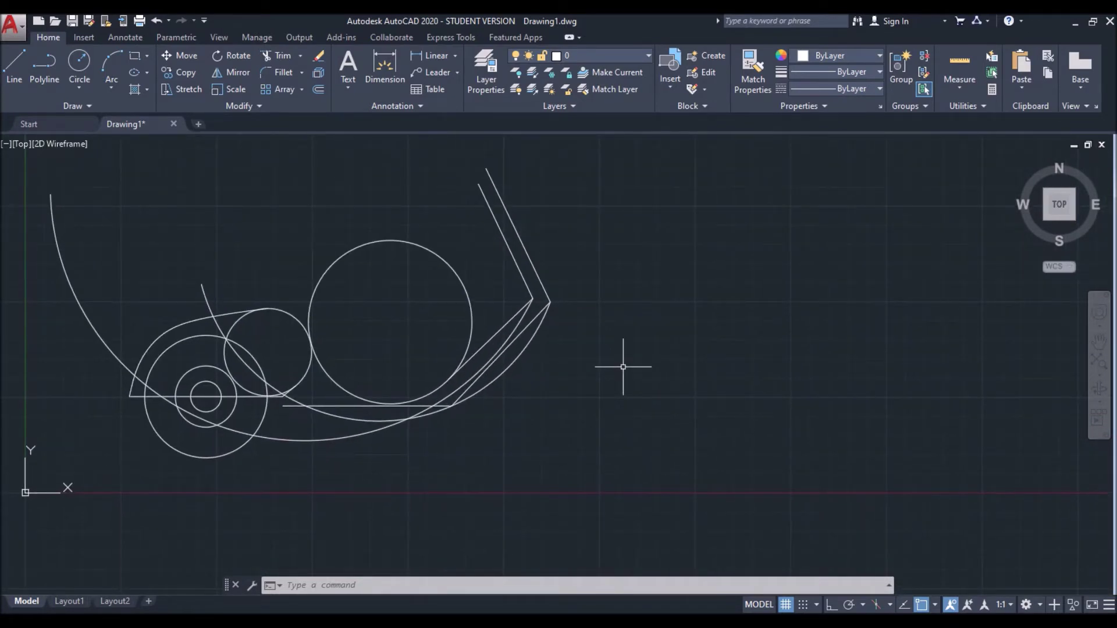
Abandon a stray circle and select the rear wheel's three concentric circles to copy
{"action": "type", "text": "c"}
{"action": "key", "text": "Return"}
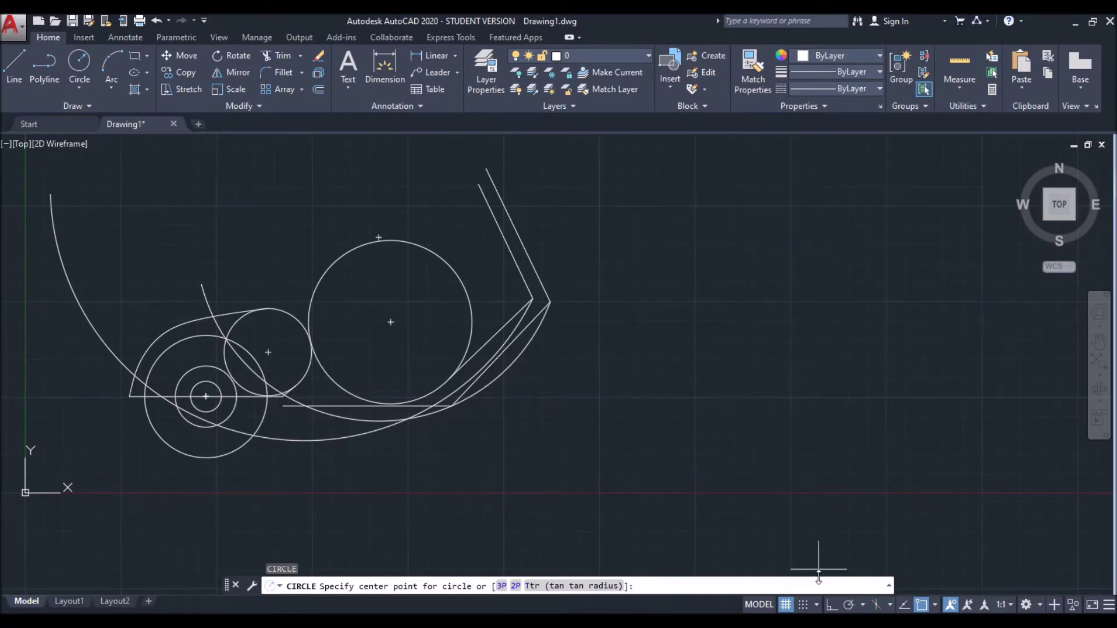
{"action": "key", "text": "Escape"}
{"action": "type", "text": "co"}
{"action": "key", "text": "Return"}
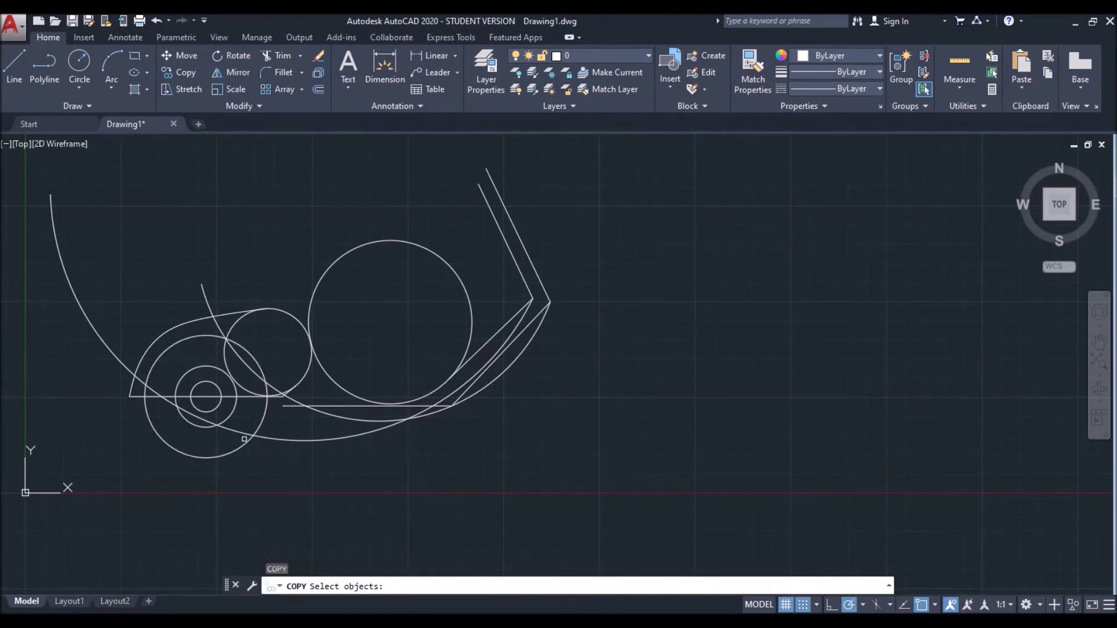
{"action": "left_click", "coordinate": [244, 442]}
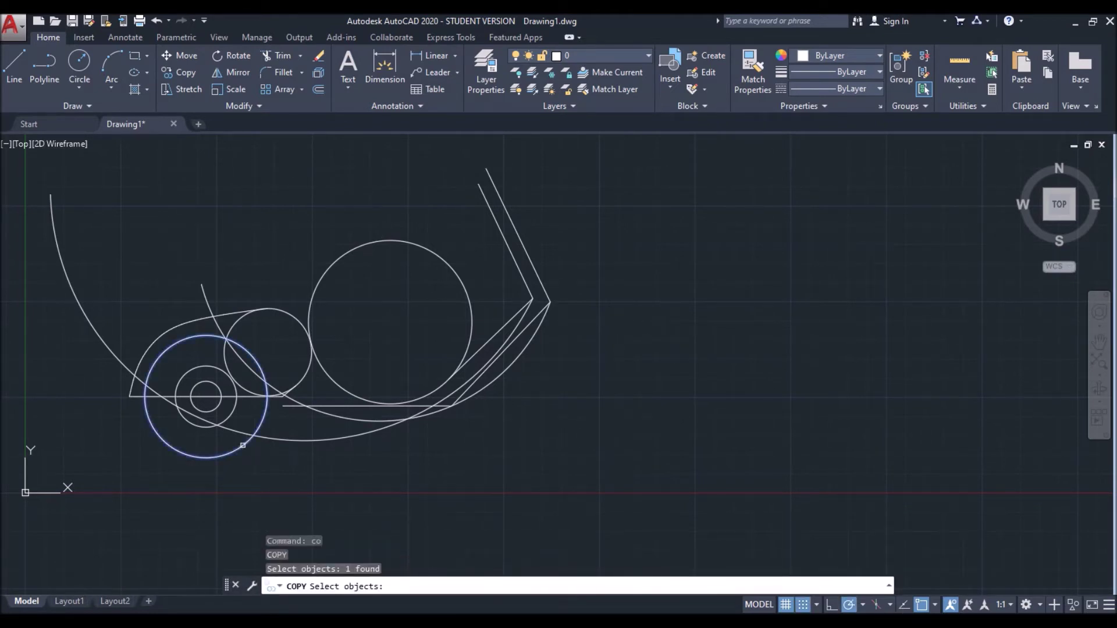
{"action": "left_click", "coordinate": [234, 413]}
{"action": "left_click", "coordinate": [233, 411]}
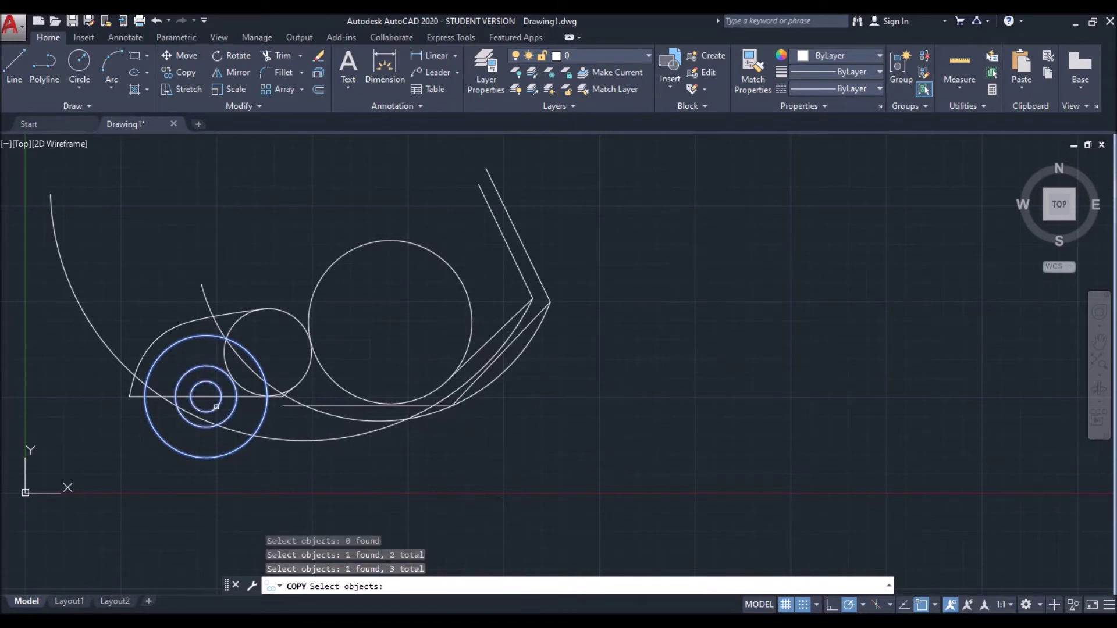
{"action": "key", "text": "Return"}
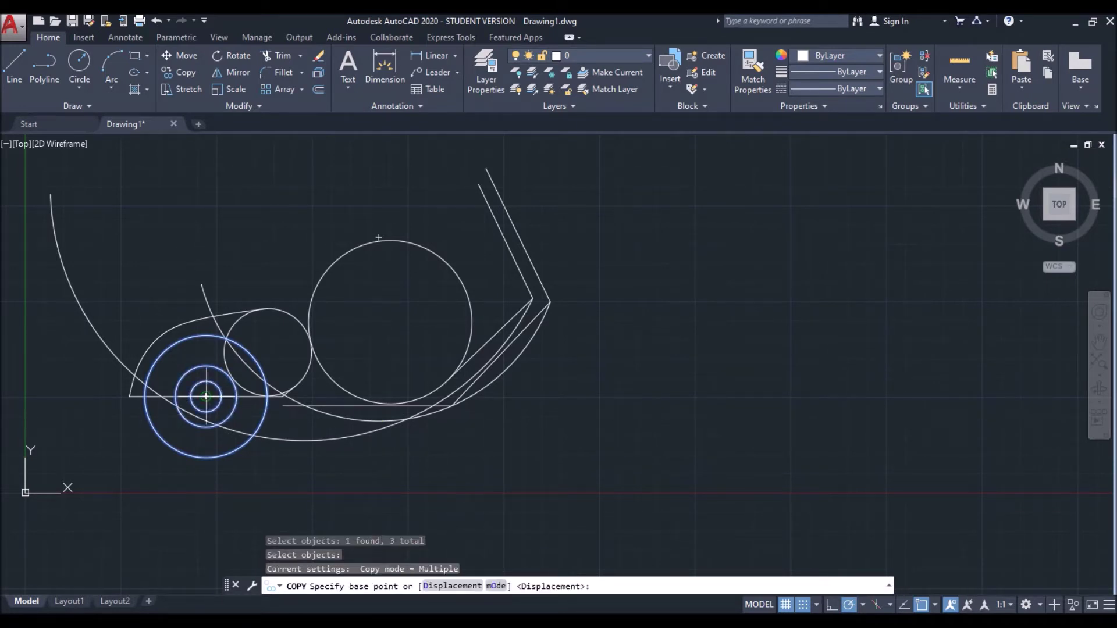
Place the copied wheel 257 units to the right and centre a new circle on its hub
{"action": "left_click", "coordinate": [205, 396]}
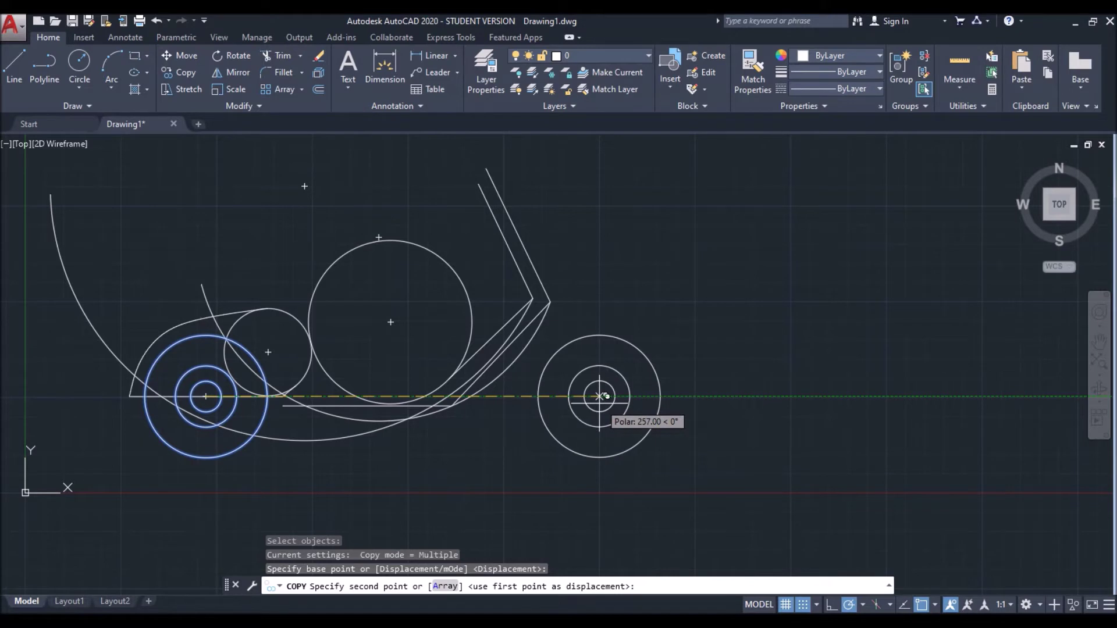
{"action": "left_click", "coordinate": [600, 396]}
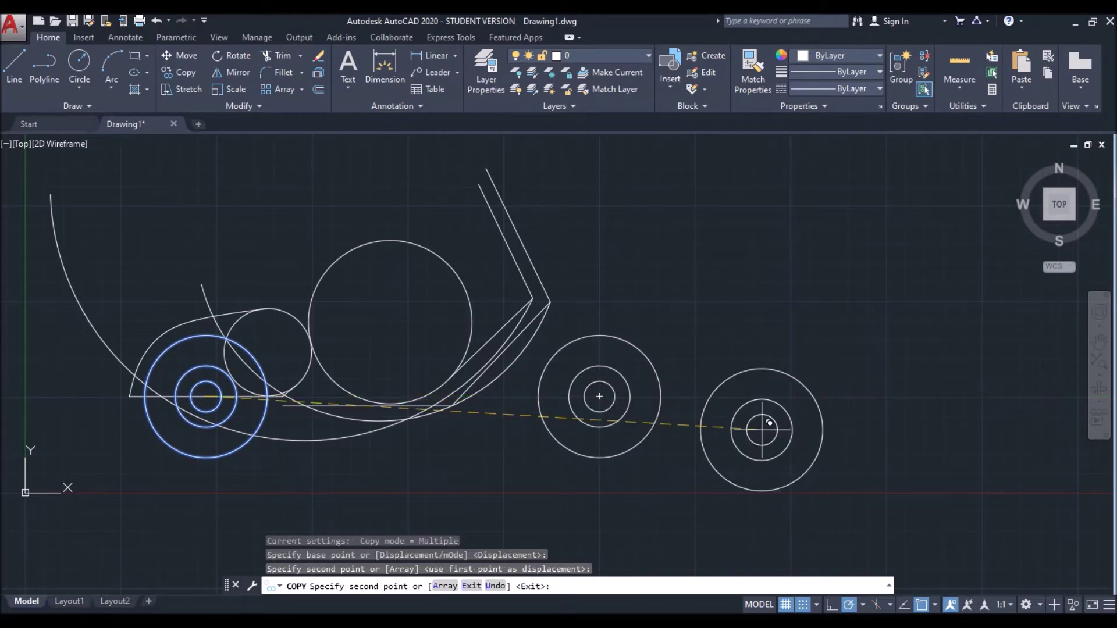
{"action": "key", "text": "Return"}
{"action": "type", "text": "c"}
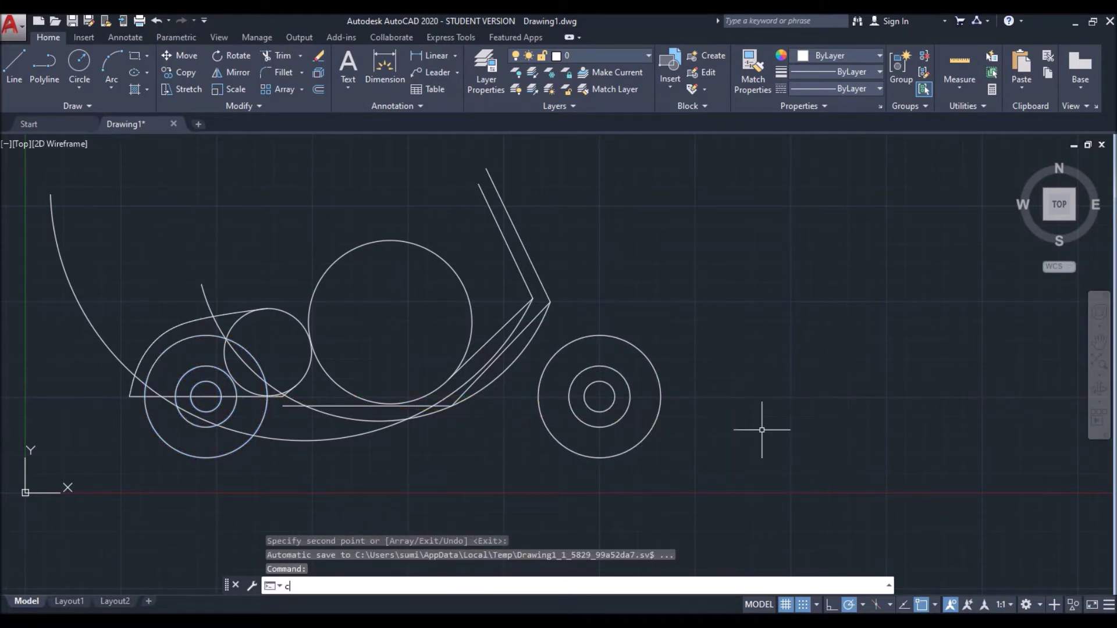
{"action": "key", "text": "Return"}
{"action": "left_click", "coordinate": [600, 396]}
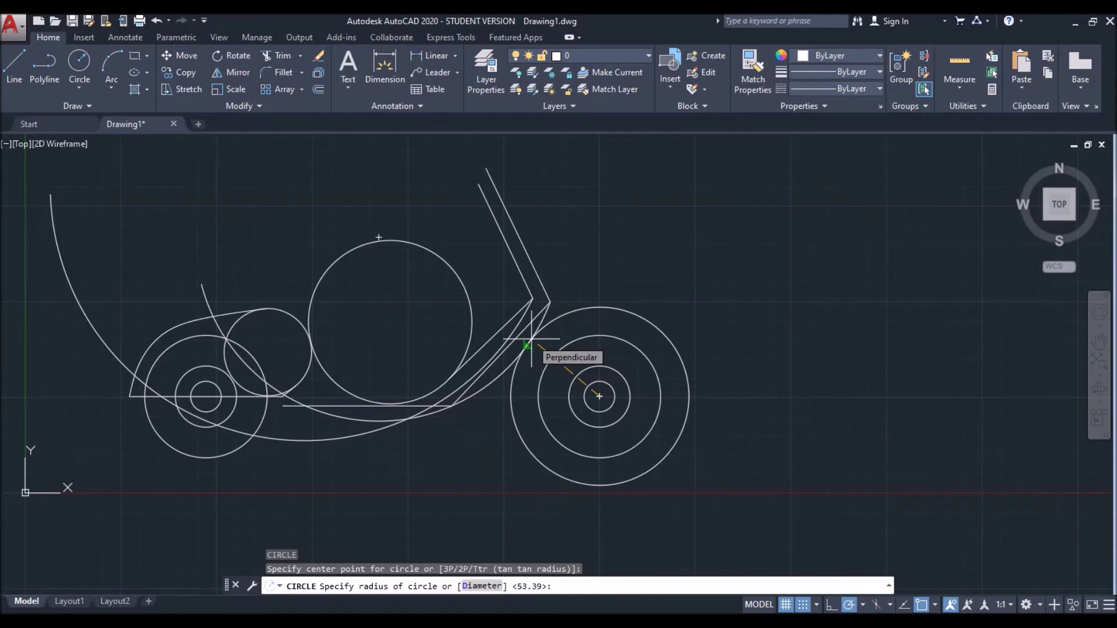
Size the outer tyre circle around the front hub and draw a horizontal line from wheel-centre level to the hub
{"action": "left_click", "coordinate": [531, 339]}
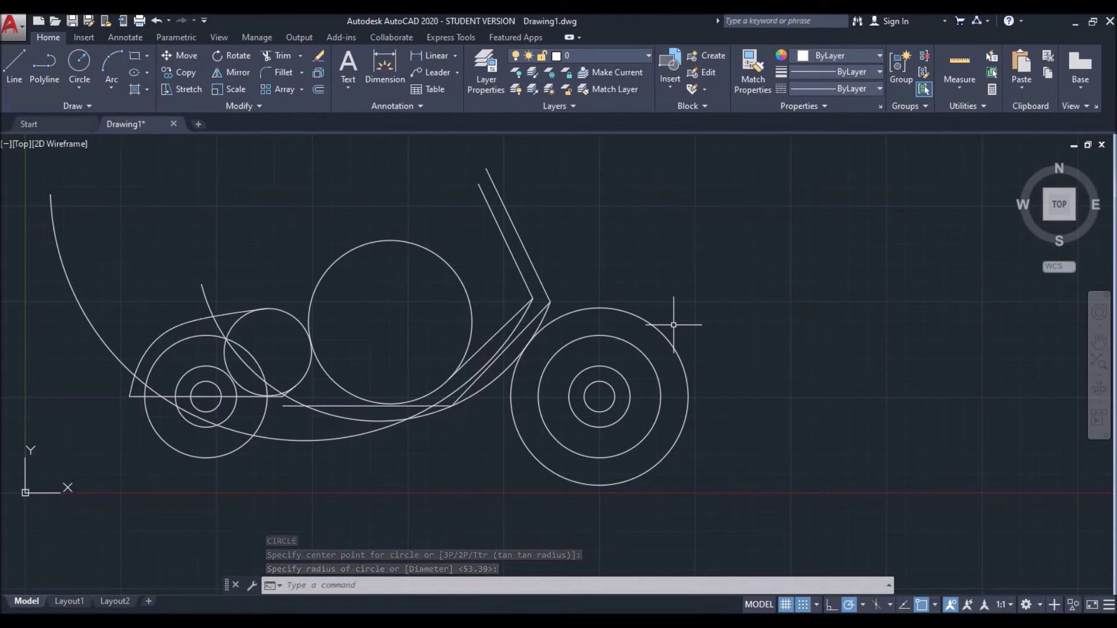
{"action": "type", "text": "1"}
{"action": "key", "text": "Return"}
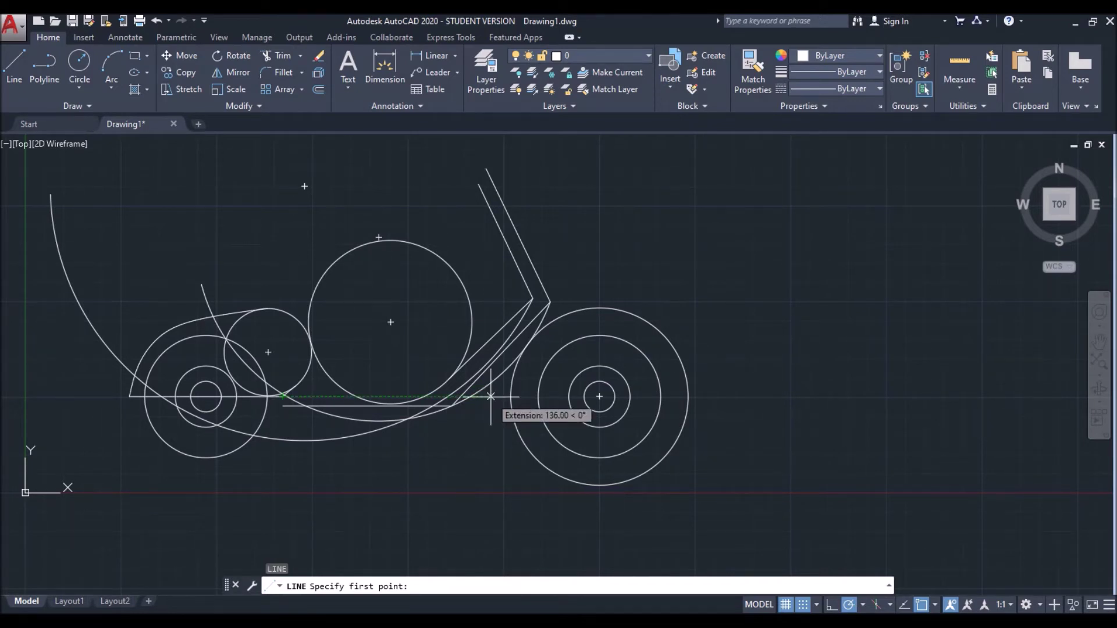
{"action": "left_click", "coordinate": [491, 397]}
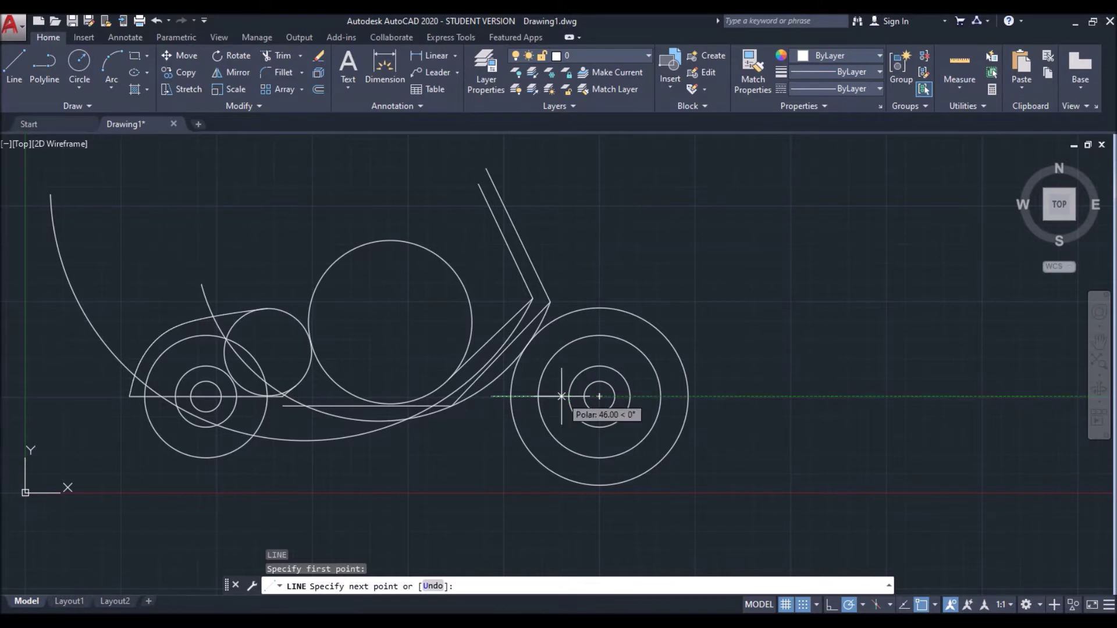
{"action": "left_click", "coordinate": [561, 396]}
{"action": "key", "text": "Return"}
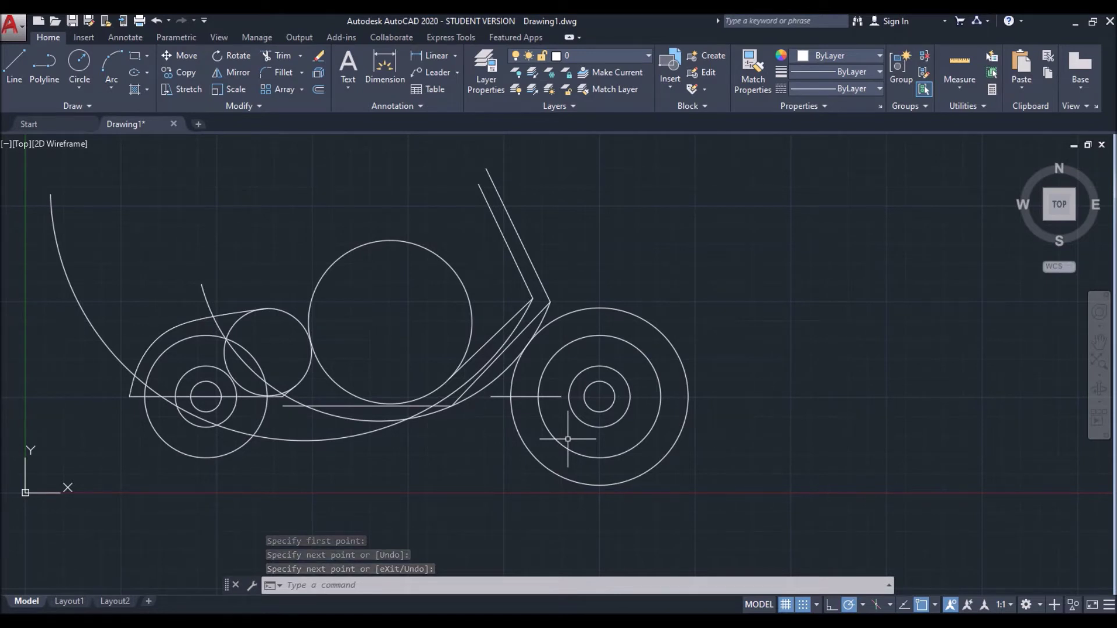
{"action": "type", "text": "c"}
{"action": "key", "text": "Return"}
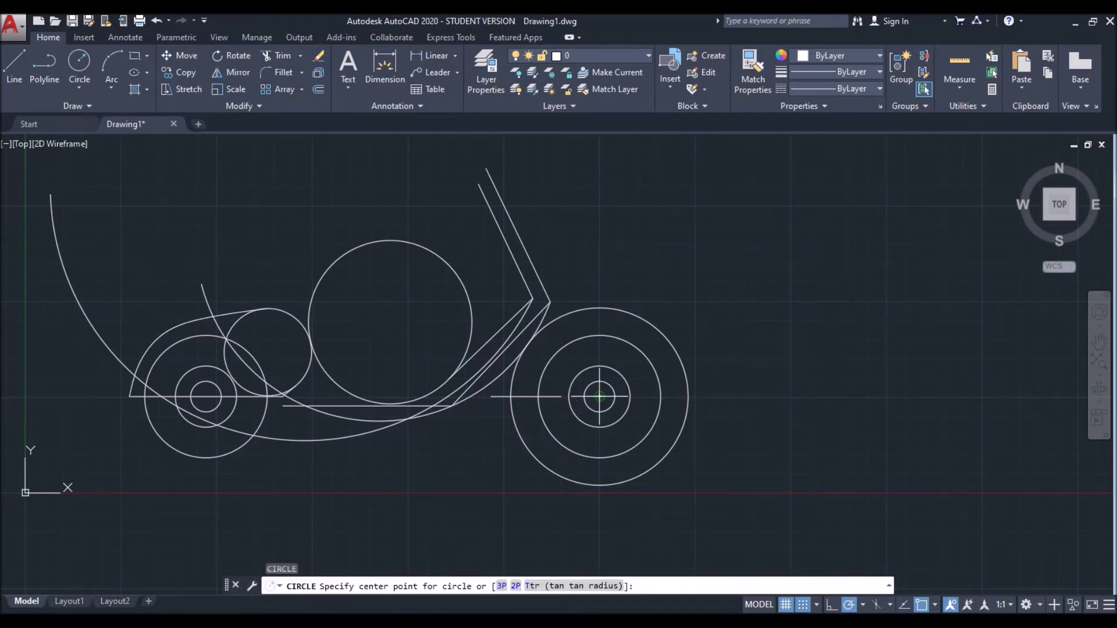
Undo the first attempt and draw an inner ring centred on the front wheel hub
{"action": "left_click", "coordinate": [599, 397]}
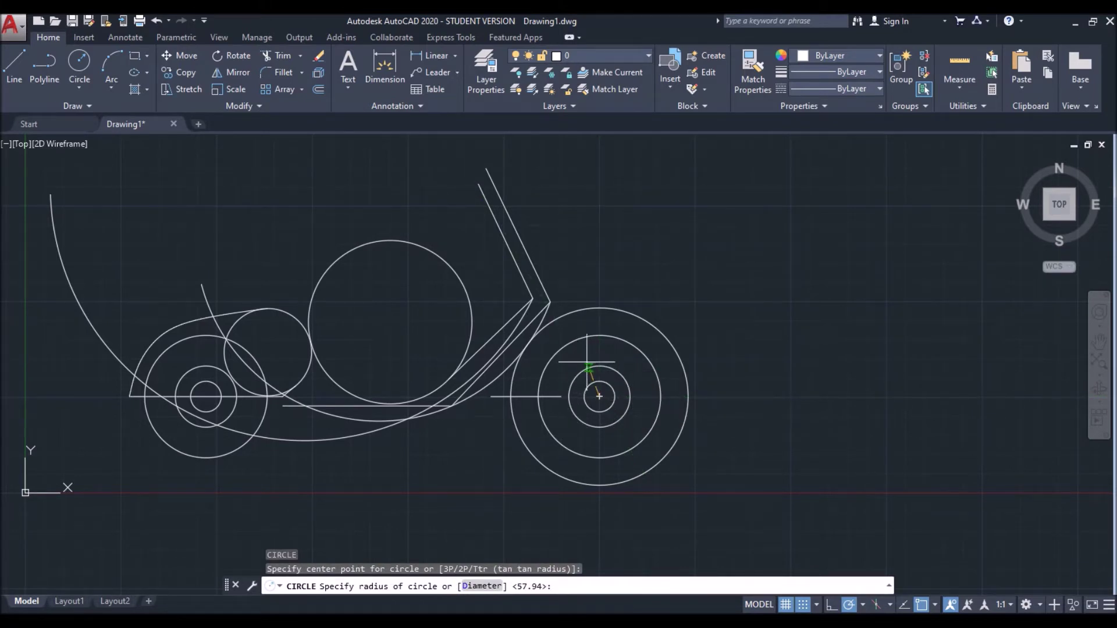
{"action": "left_click", "coordinate": [591, 375]}
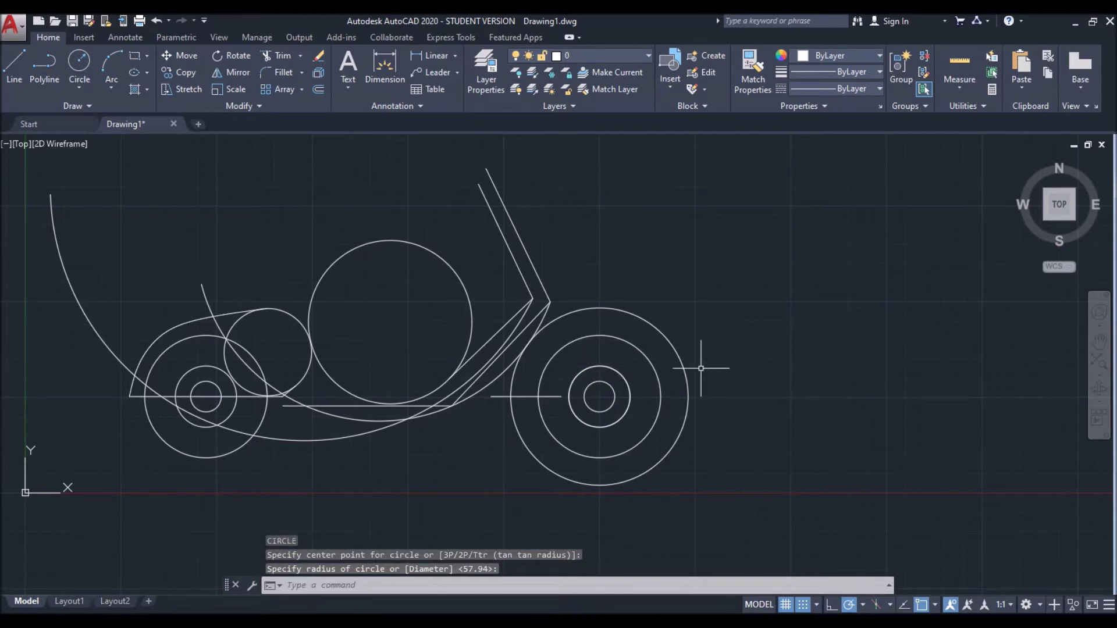
{"action": "key", "text": "ctrl+z"}
{"action": "type", "text": "c"}
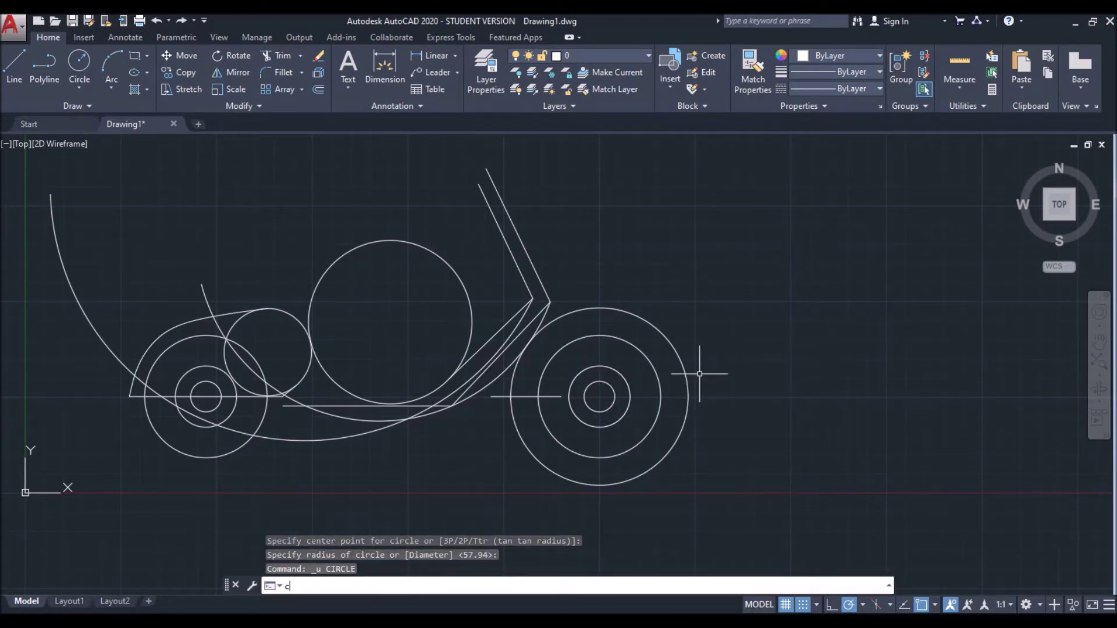
{"action": "key", "text": "Return"}
{"action": "left_click", "coordinate": [599, 397]}
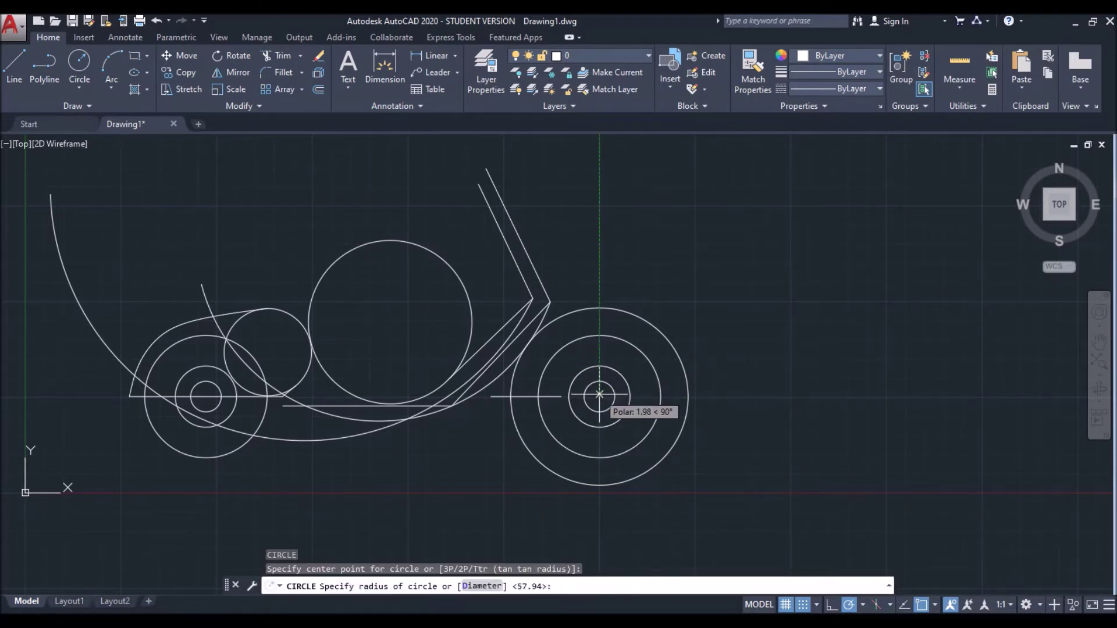
{"action": "scroll", "coordinate": [599, 398], "scroll_direction": "up", "scroll_amount": 5}
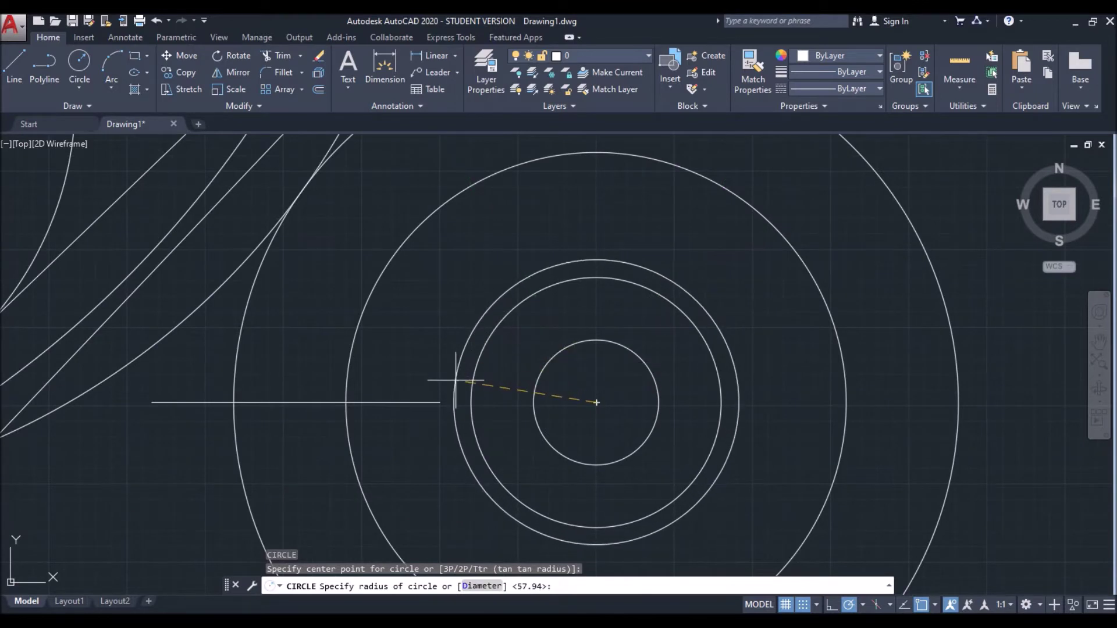
{"action": "left_click", "coordinate": [460, 380]}
{"action": "scroll", "coordinate": [625, 342], "scroll_direction": "down", "scroll_amount": 4}
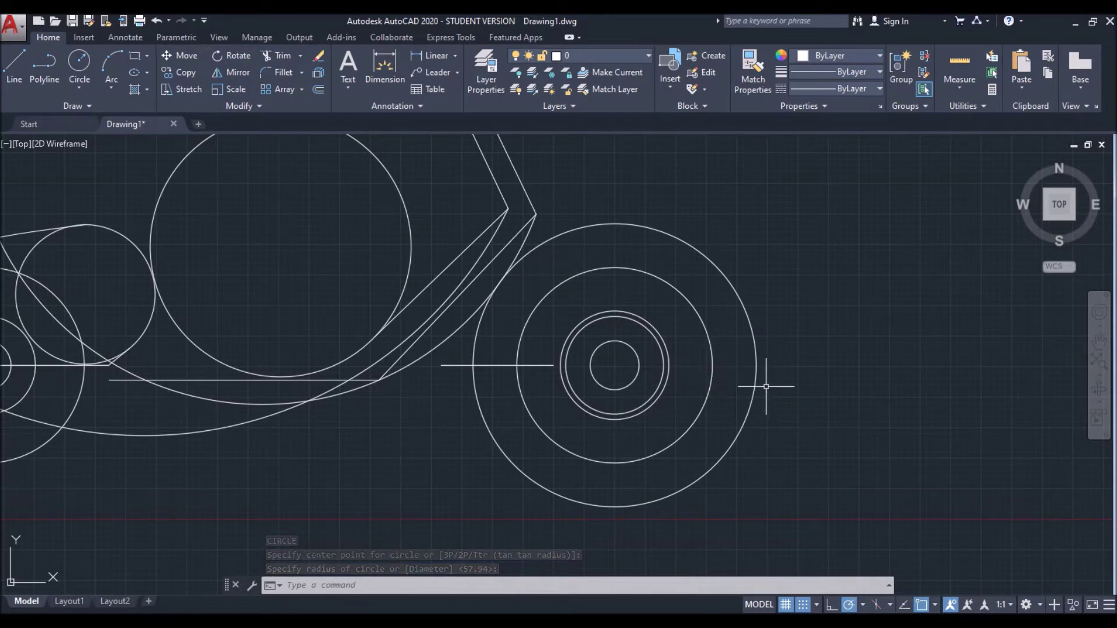
{"action": "mouse_move", "coordinate": [772, 398]}
{"action": "middle_mouse_down"}
{"action": "mouse_move", "coordinate": [761, 418]}
{"action": "mouse_move", "coordinate": [780, 427]}
{"action": "middle_mouse_up"}
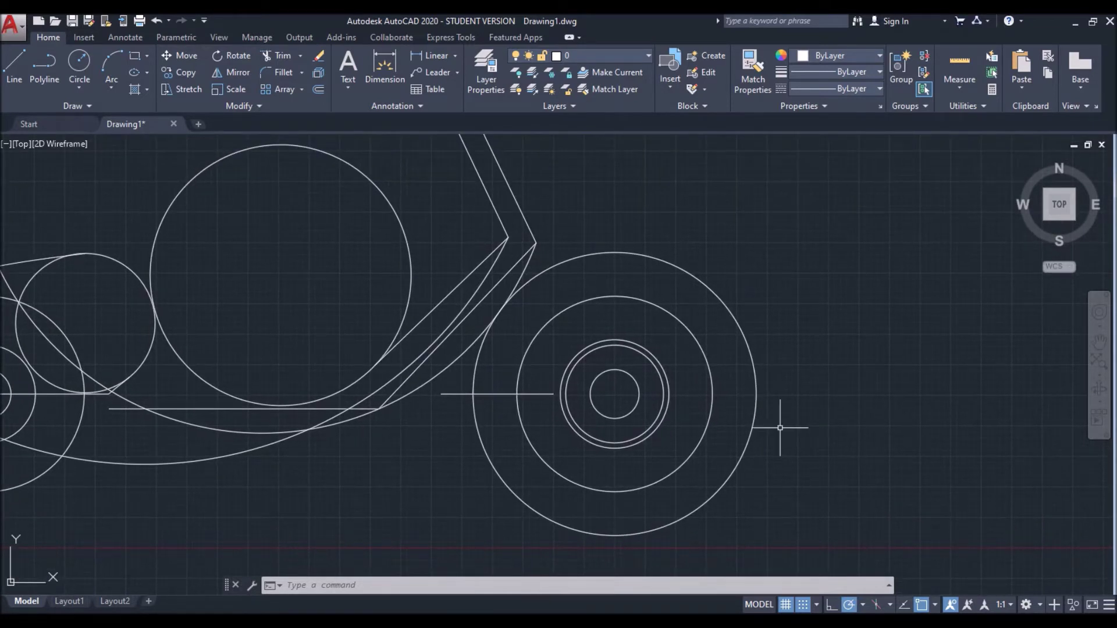
Draw a short diagonal line from the inner ring to the outer tyre, then zoom out to the whole scooter
{"action": "type", "text": "l"}
{"action": "key", "text": "Return"}
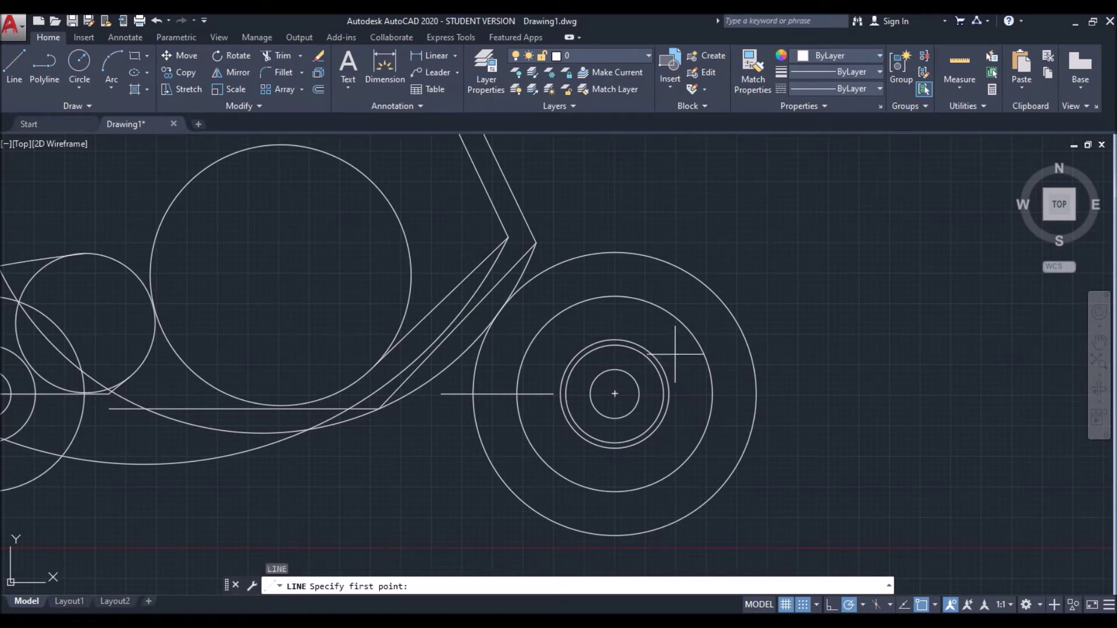
{"action": "left_click", "coordinate": [674, 354]}
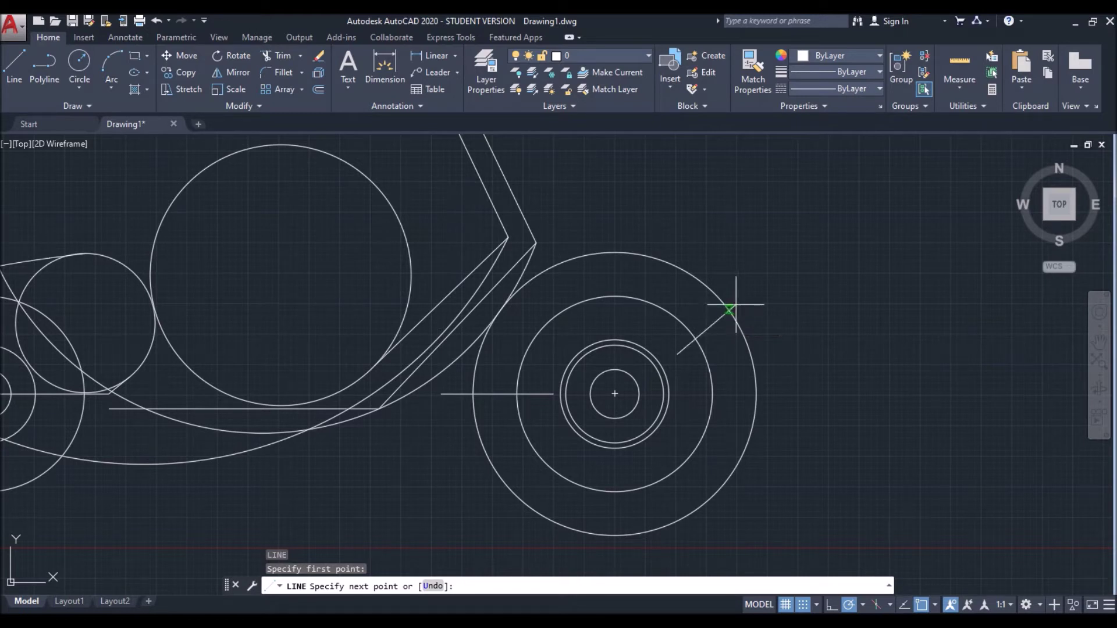
{"action": "left_click", "coordinate": [729, 310]}
{"action": "key", "text": "Return"}
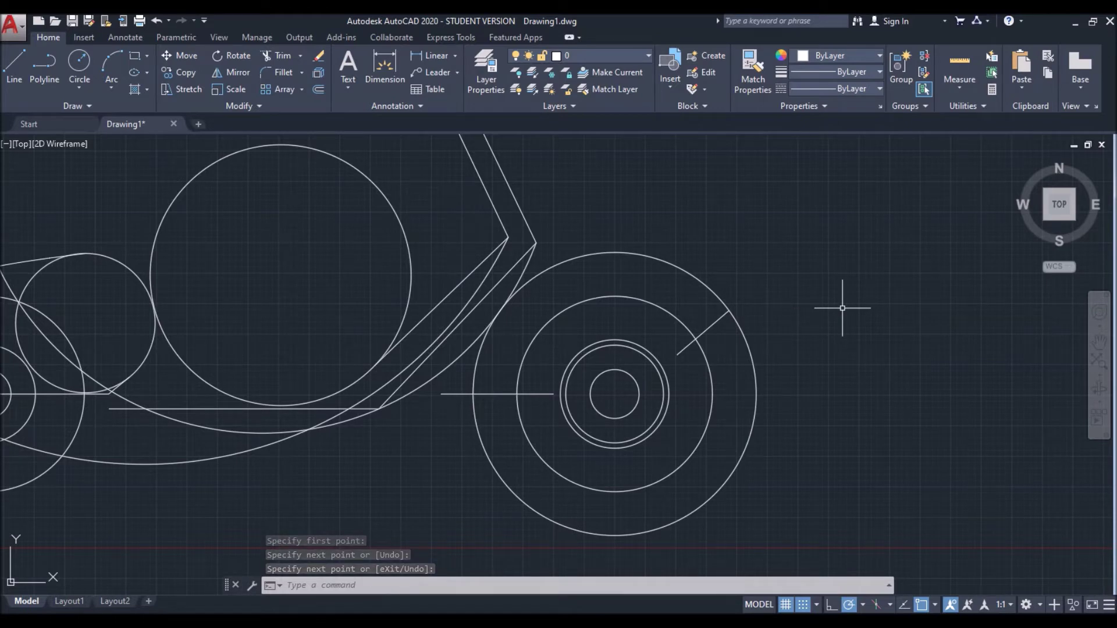
{"action": "scroll", "coordinate": [678, 339], "scroll_direction": "down", "scroll_amount": 1}
{"action": "scroll", "coordinate": [678, 339], "scroll_direction": "down", "scroll_amount": 1}
{"action": "scroll", "coordinate": [679, 339], "scroll_direction": "down", "scroll_amount": 1}
{"action": "middle_click_drag", "start_coordinate": [659, 398], "coordinate": [668, 370]}
{"action": "scroll", "coordinate": [668, 371], "scroll_direction": "down", "scroll_amount": 4}
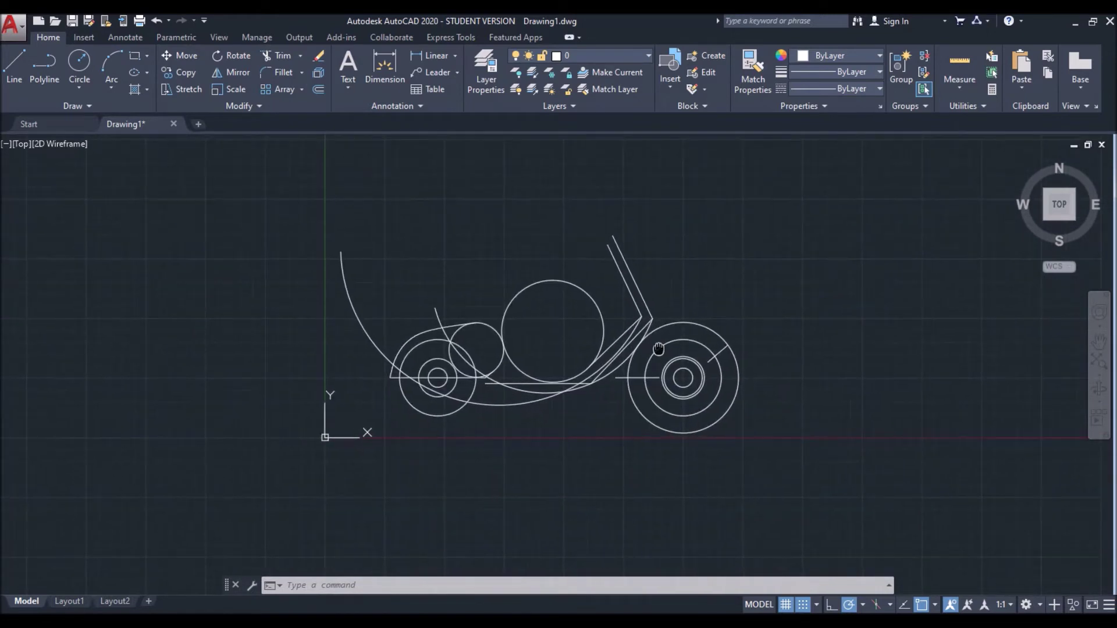
{"action": "scroll", "coordinate": [637, 374], "scroll_direction": "up", "scroll_amount": 3}
{"action": "scroll", "coordinate": [594, 381], "scroll_direction": "up", "scroll_amount": 1}
{"action": "mouse_move", "coordinate": [594, 381]}
{"action": "middle_mouse_down"}
{"action": "mouse_move", "coordinate": [651, 399]}
{"action": "mouse_move", "coordinate": [683, 389]}
{"action": "middle_mouse_up"}
Trim the large left arc's upper part and the curves around the small circle and beneath the body
{"action": "type", "text": "tr"}
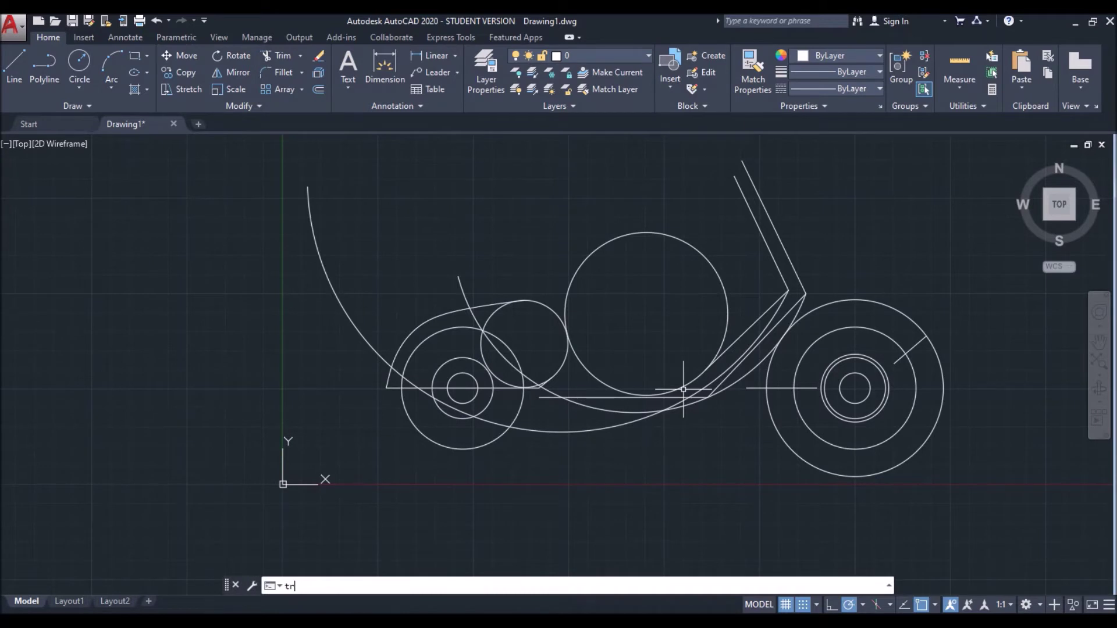
{"action": "key", "text": "Return"}
{"action": "key", "text": "Return"}
{"action": "left_click", "coordinate": [465, 376]}
{"action": "middle_click_drag", "start_coordinate": [465, 375], "coordinate": [434, 372]}
{"action": "left_click", "coordinate": [309, 303]}
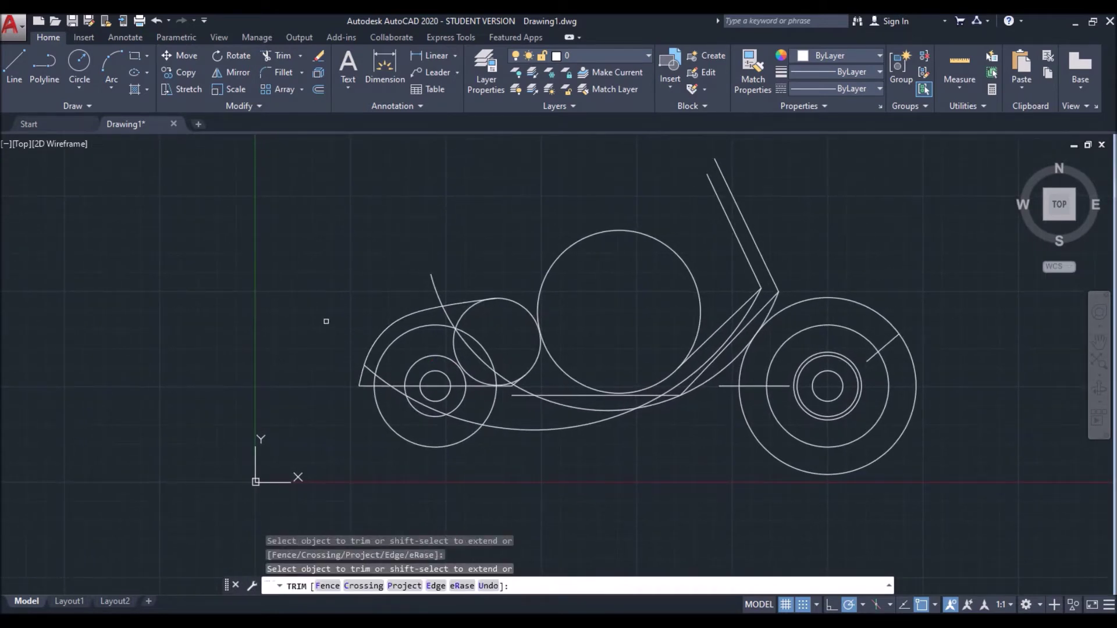
{"action": "left_click", "coordinate": [375, 376]}
{"action": "left_click", "coordinate": [414, 398]}
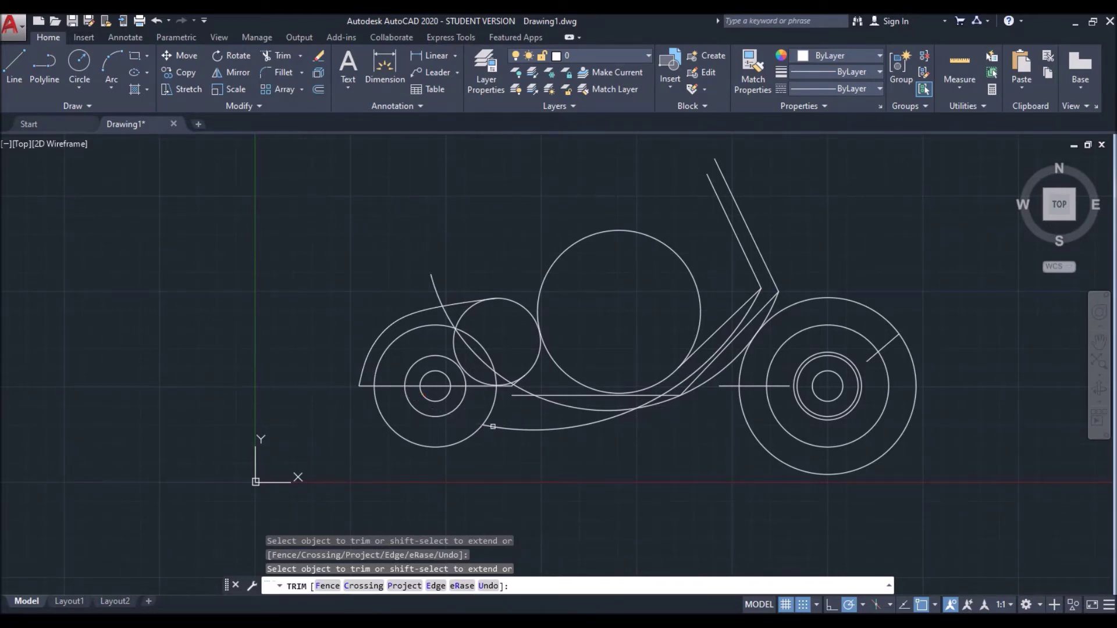
{"action": "left_click", "coordinate": [542, 432]}
Trim the remaining stray curves near the rear fender, the small circle's upper-left arc and the wheel outline
{"action": "left_click", "coordinate": [674, 388]}
{"action": "left_click", "coordinate": [658, 406]}
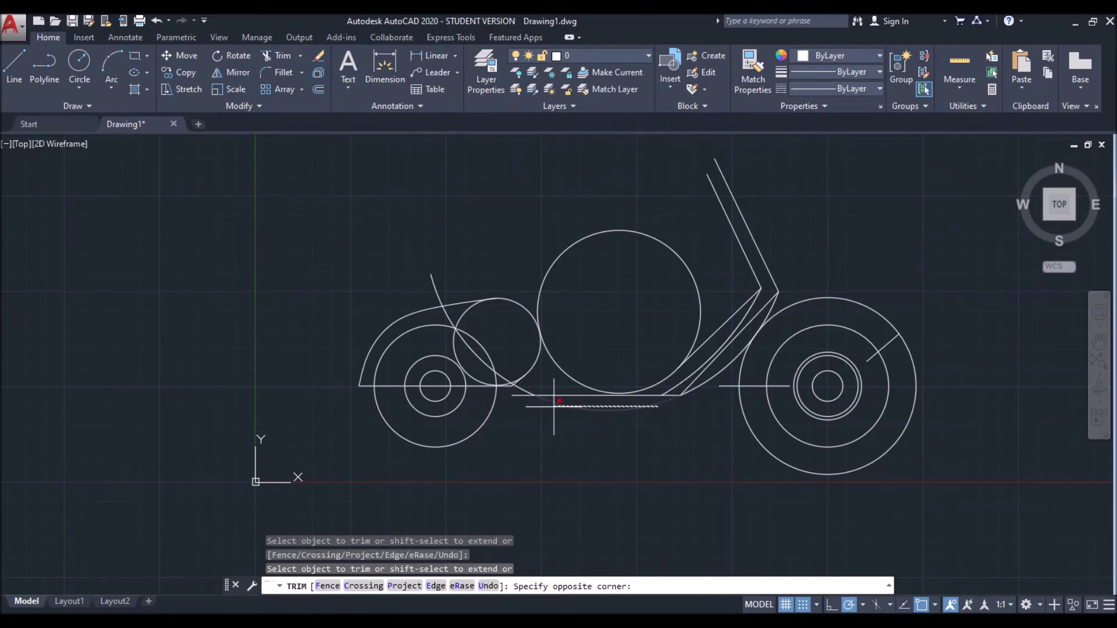
{"action": "left_click", "coordinate": [530, 436]}
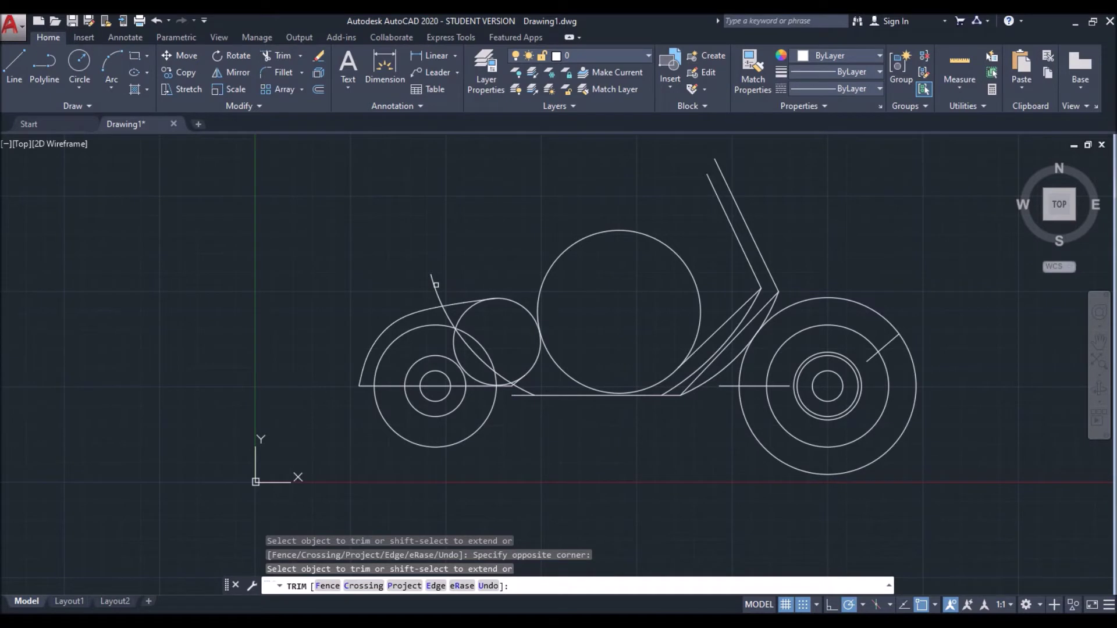
{"action": "left_click", "coordinate": [437, 285]}
{"action": "left_click", "coordinate": [467, 342]}
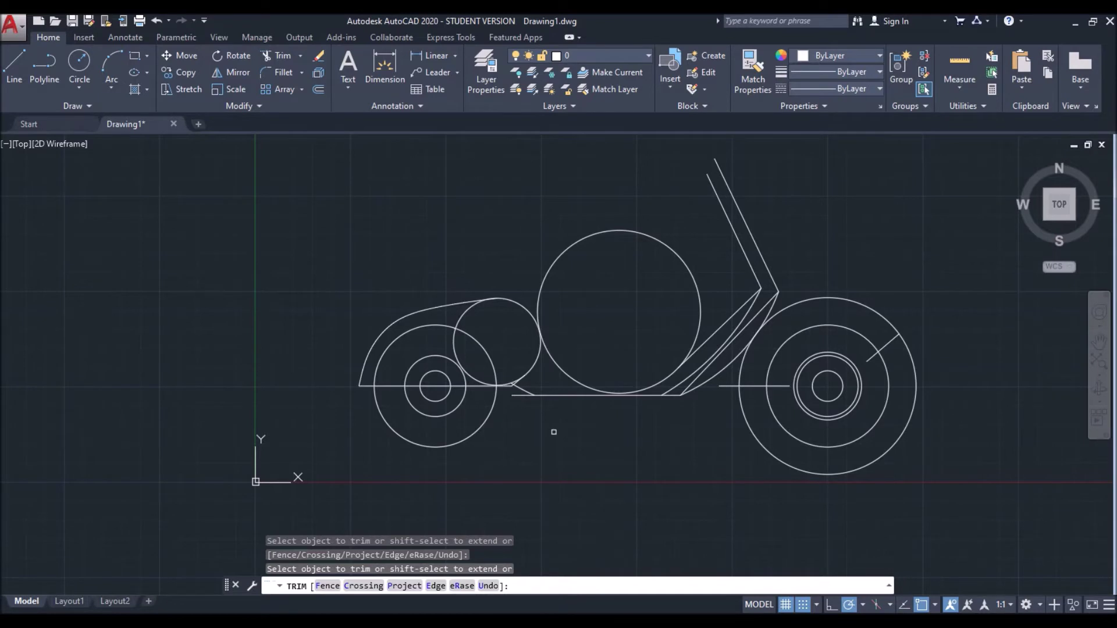
{"action": "scroll", "coordinate": [528, 400], "scroll_direction": "up", "scroll_amount": 2}
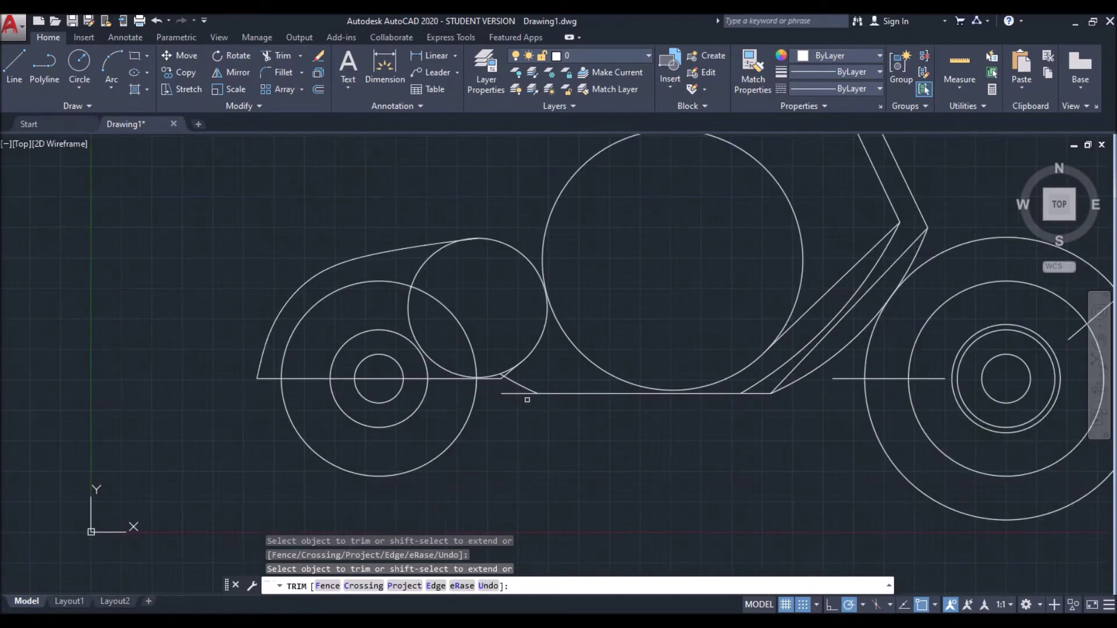
{"action": "left_click", "coordinate": [439, 248]}
{"action": "left_click", "coordinate": [405, 312]}
{"action": "key", "text": "Escape"}
{"action": "key", "text": "Escape"}
{"action": "middle_click_drag", "start_coordinate": [585, 369], "coordinate": [412, 436]}
{"action": "key", "text": "Return"}
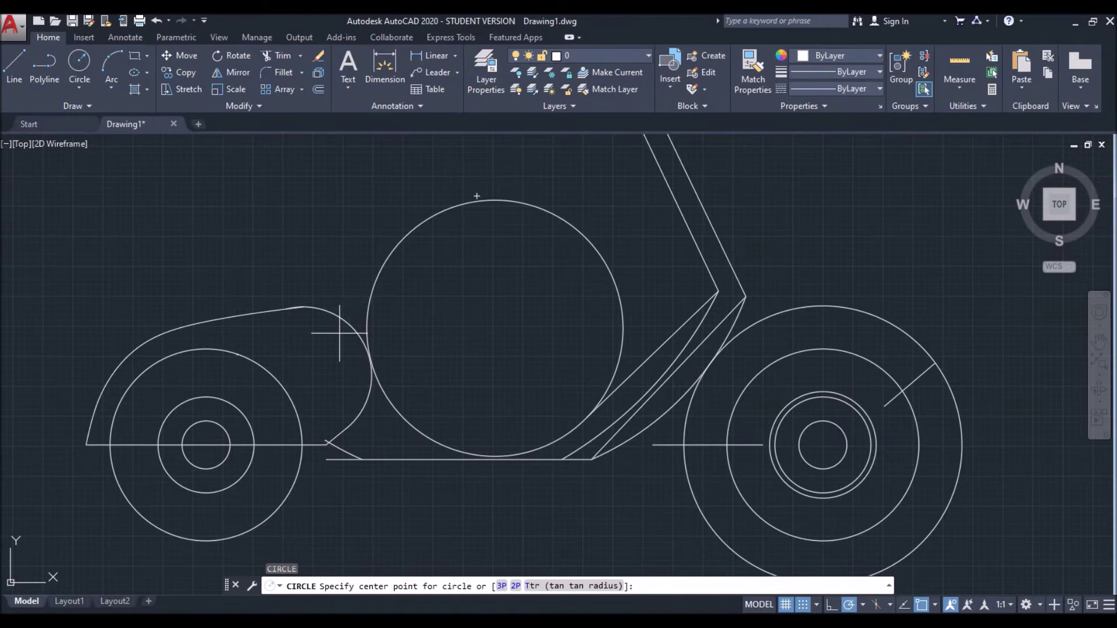
Abandon the unfinished circle and erase the leftover arc beside the rear fender
{"action": "left_click", "coordinate": [303, 376]}
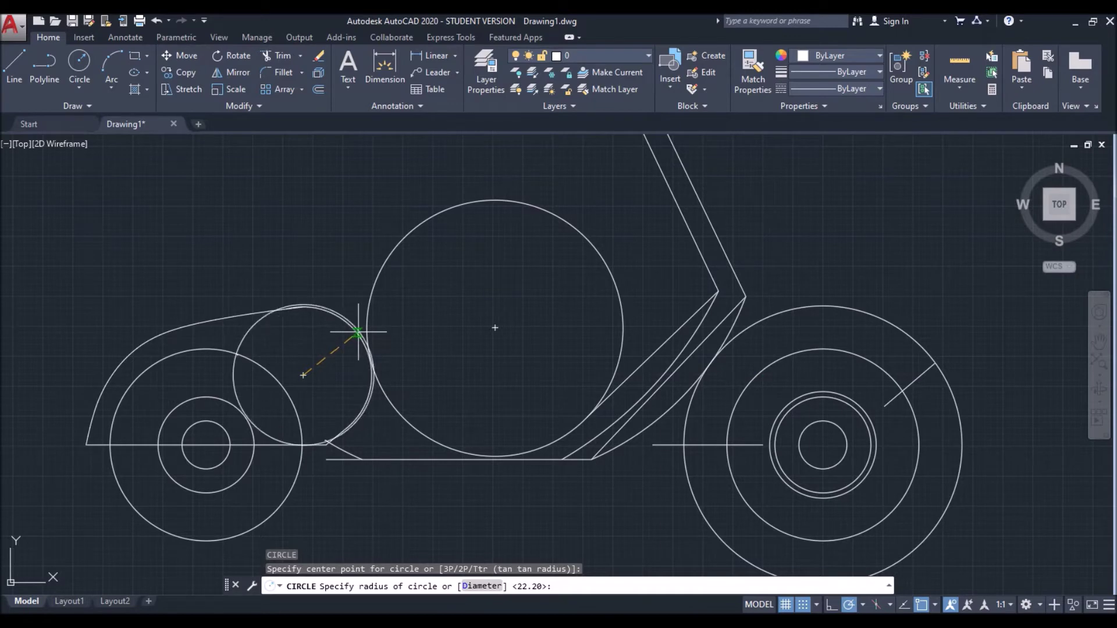
{"action": "scroll", "coordinate": [358, 332], "scroll_direction": "up", "scroll_amount": 1}
{"action": "scroll", "coordinate": [361, 331], "scroll_direction": "up", "scroll_amount": 3}
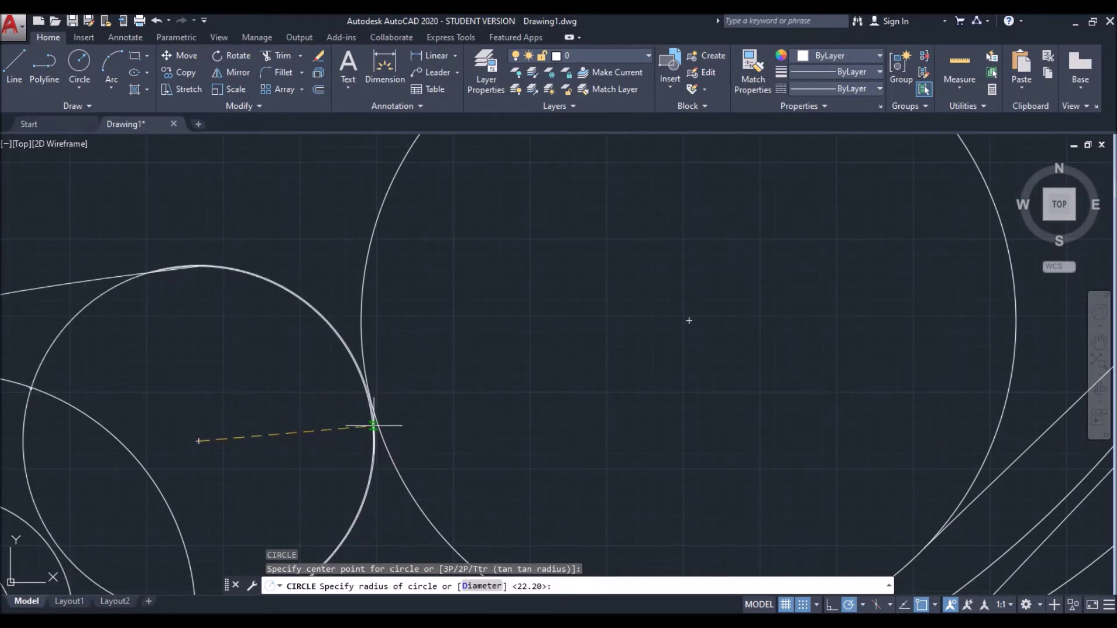
{"action": "key", "text": "Escape"}
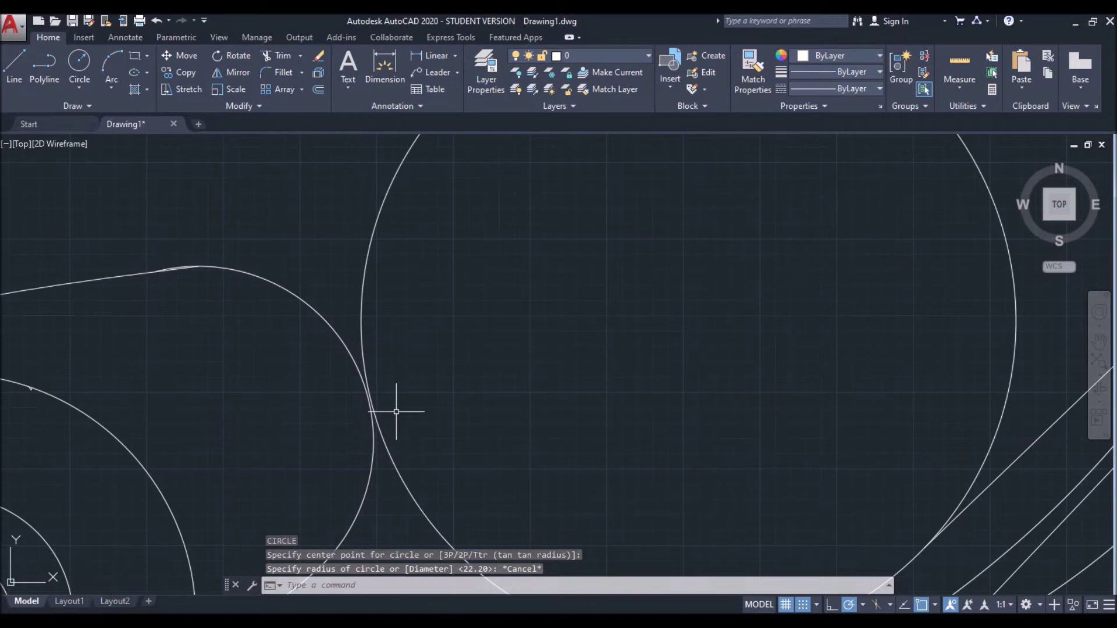
{"action": "scroll", "coordinate": [394, 407], "scroll_direction": "down", "scroll_amount": 3}
{"action": "left_click", "coordinate": [349, 349]}
{"action": "key", "text": "Delete"}
{"action": "mouse_move", "coordinate": [518, 391]}
{"action": "middle_mouse_down"}
{"action": "mouse_move", "coordinate": [511, 399]}
{"action": "mouse_move", "coordinate": [485, 371]}
{"action": "middle_mouse_up"}
Draw a three-point circle from the fender line end through two points on the large circle
{"action": "type", "text": "c"}
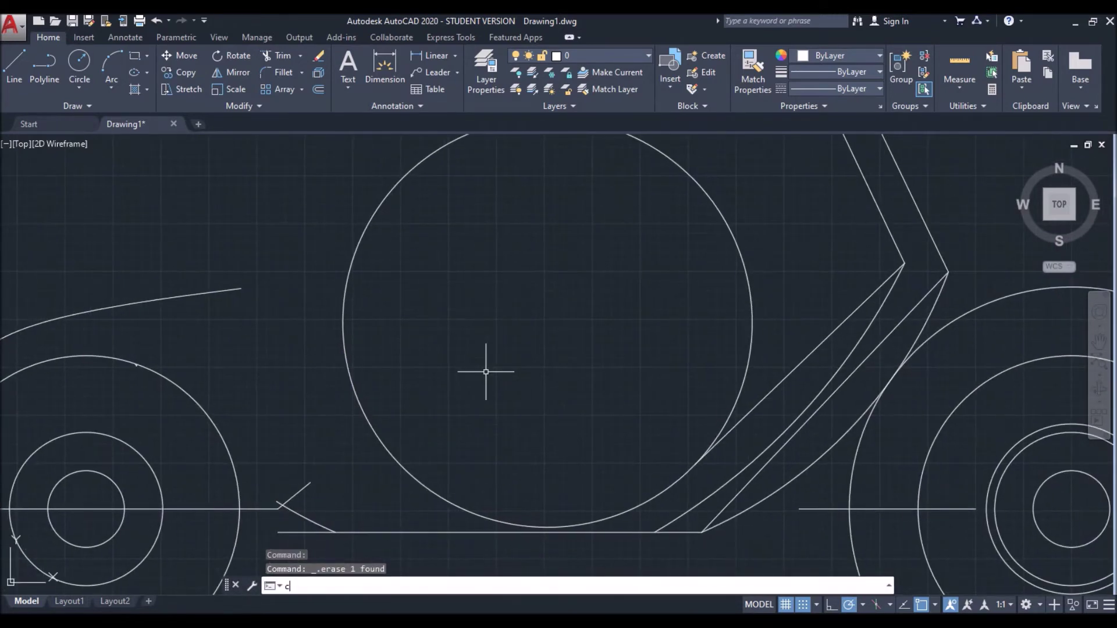
{"action": "key", "text": "Return"}
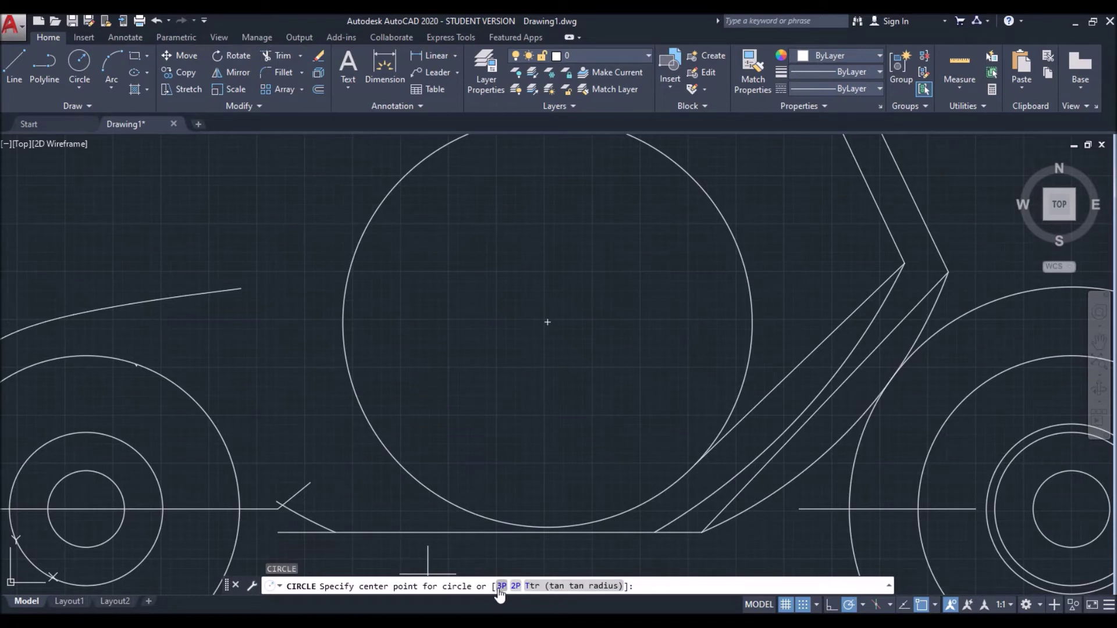
{"action": "left_click", "coordinate": [499, 586]}
{"action": "left_click", "coordinate": [241, 289]}
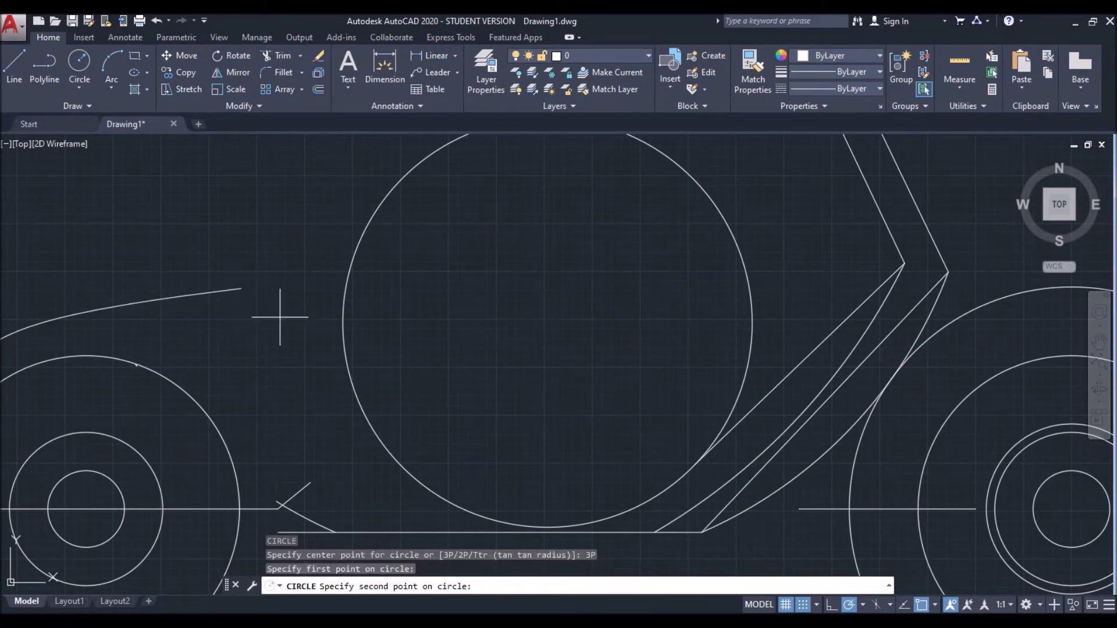
{"action": "left_click", "coordinate": [346, 359]}
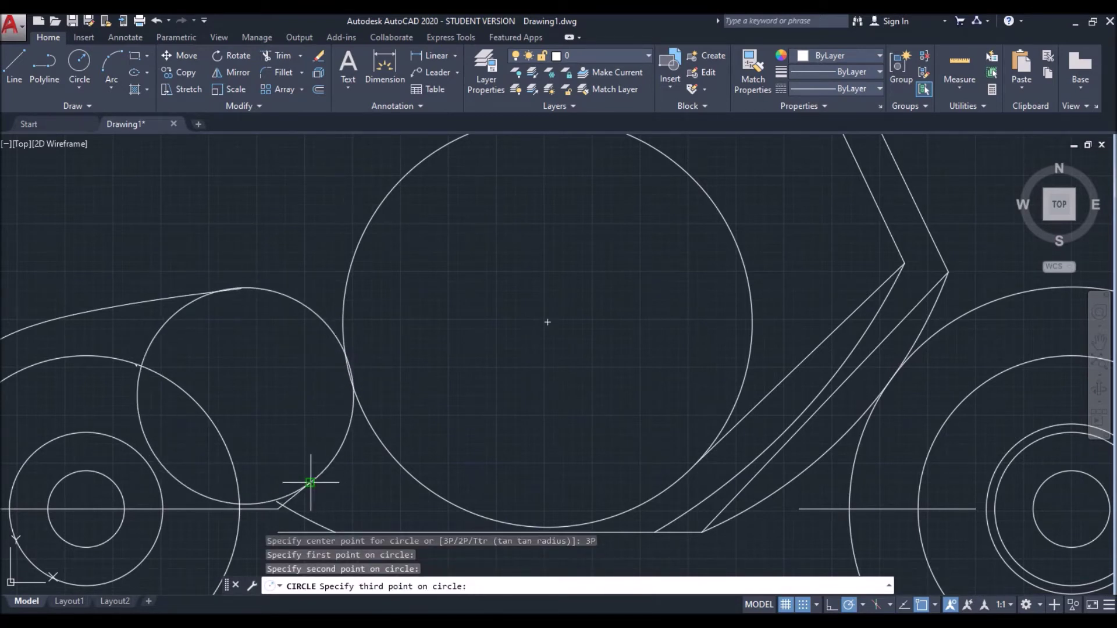
{"action": "left_click", "coordinate": [306, 478]}
{"action": "scroll", "coordinate": [419, 401], "scroll_direction": "up", "scroll_amount": 2}
{"action": "scroll", "coordinate": [419, 403], "scroll_direction": "down", "scroll_amount": 2}
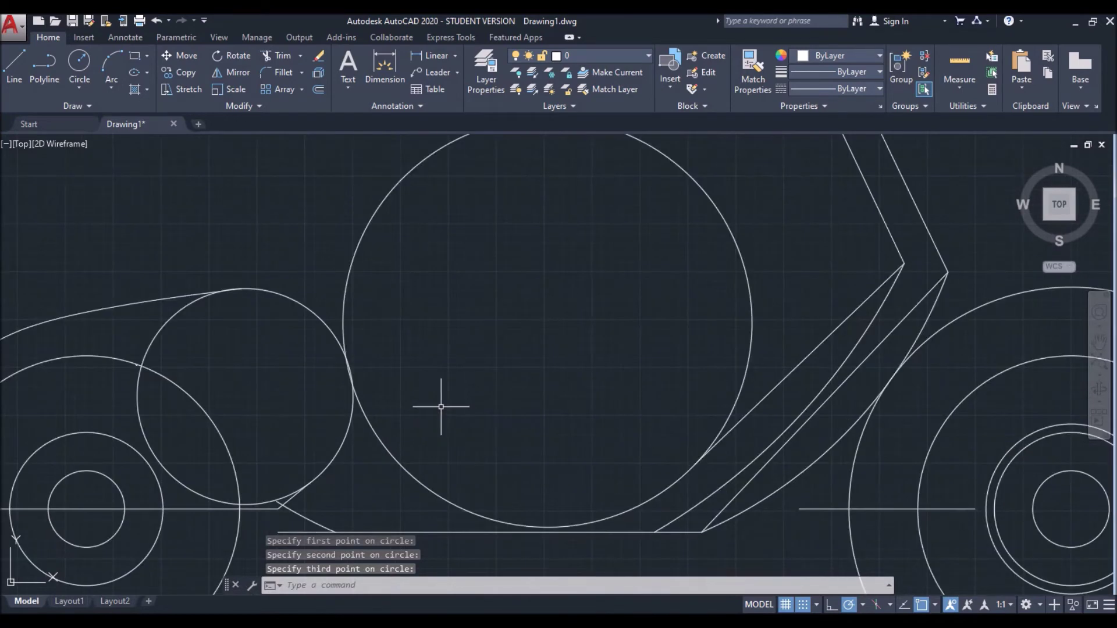
{"action": "type", "text": "tr"}
{"action": "key", "text": "Return"}
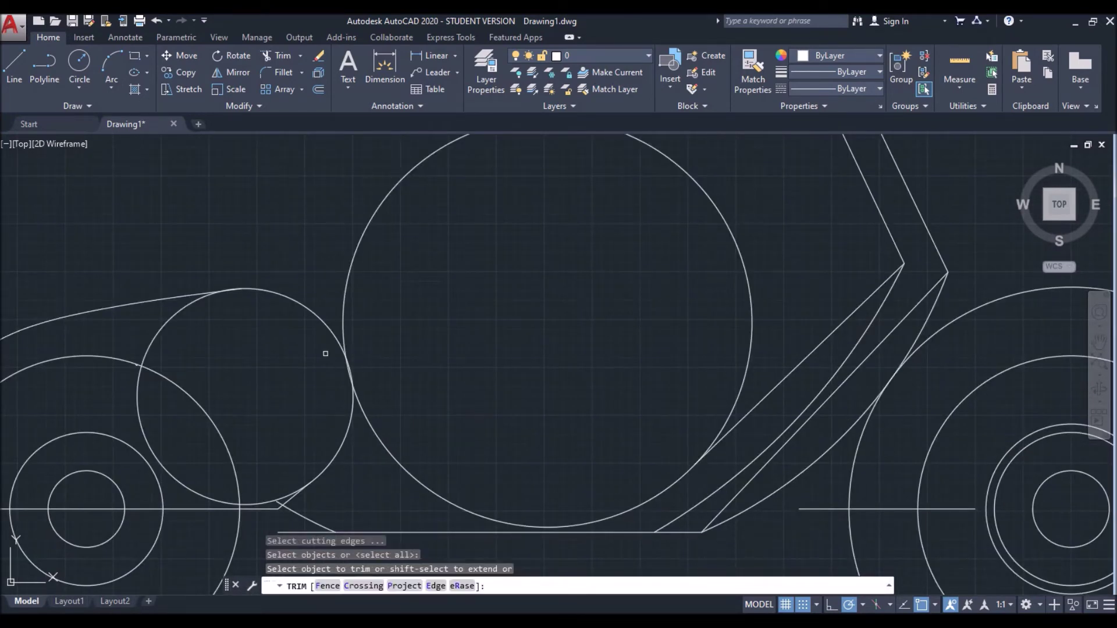
Trim the large circle's upper arc, the small circle's upper-left arc and the rear body circle's left arc
{"action": "left_click", "coordinate": [346, 305]}
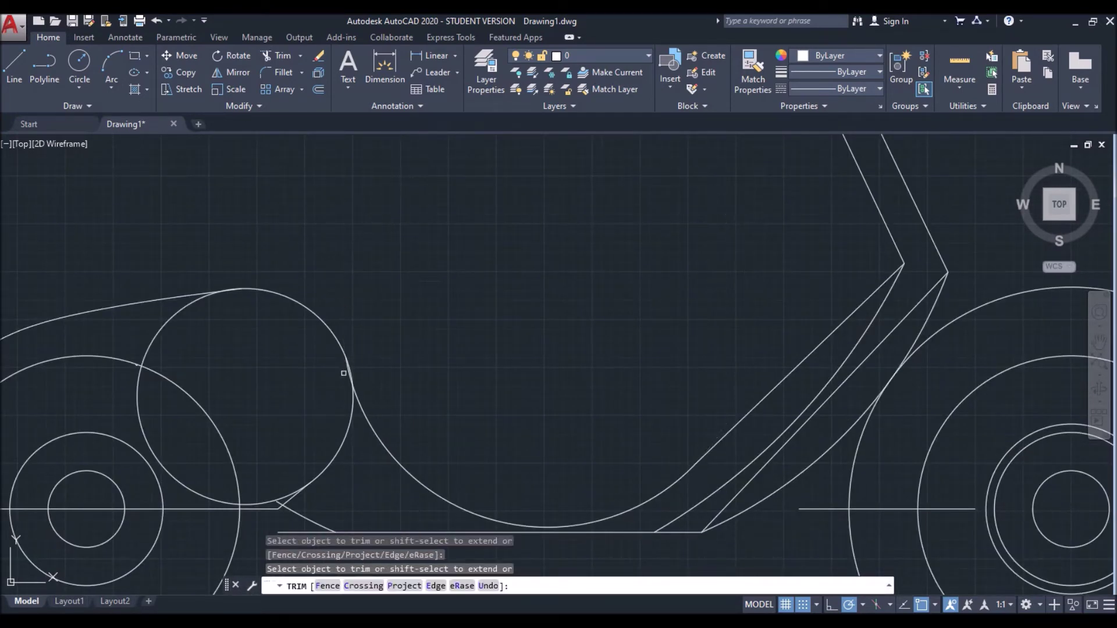
{"action": "scroll", "coordinate": [346, 371], "scroll_direction": "up", "scroll_amount": 2}
{"action": "scroll", "coordinate": [384, 390], "scroll_direction": "down", "scroll_amount": 1}
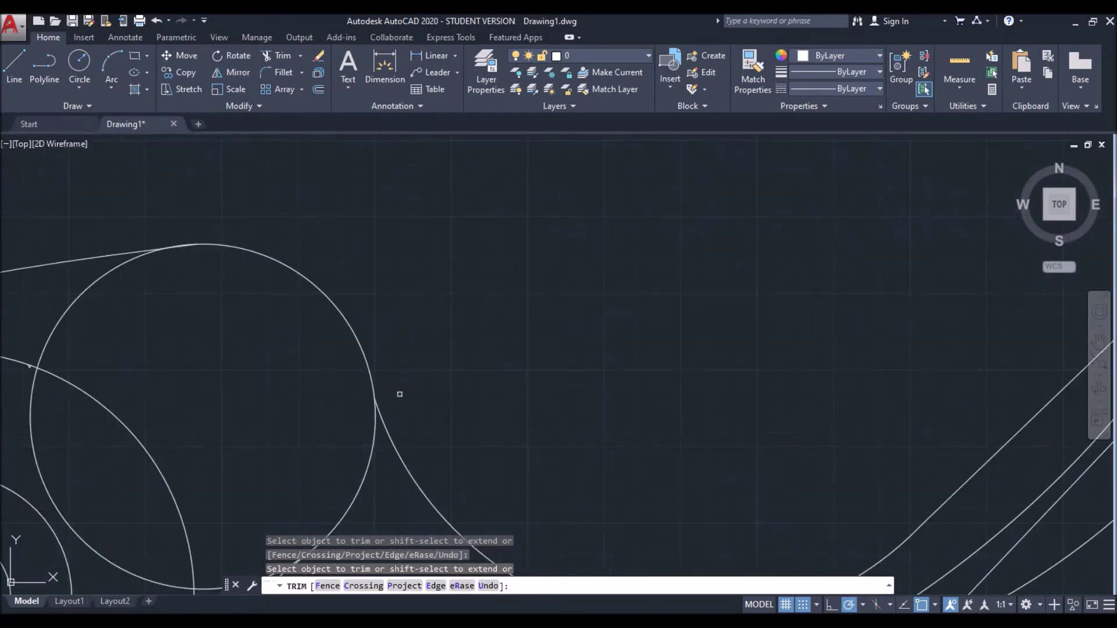
{"action": "scroll", "coordinate": [399, 395], "scroll_direction": "down", "scroll_amount": 2}
{"action": "left_click", "coordinate": [228, 313]}
{"action": "left_click", "coordinate": [174, 407]}
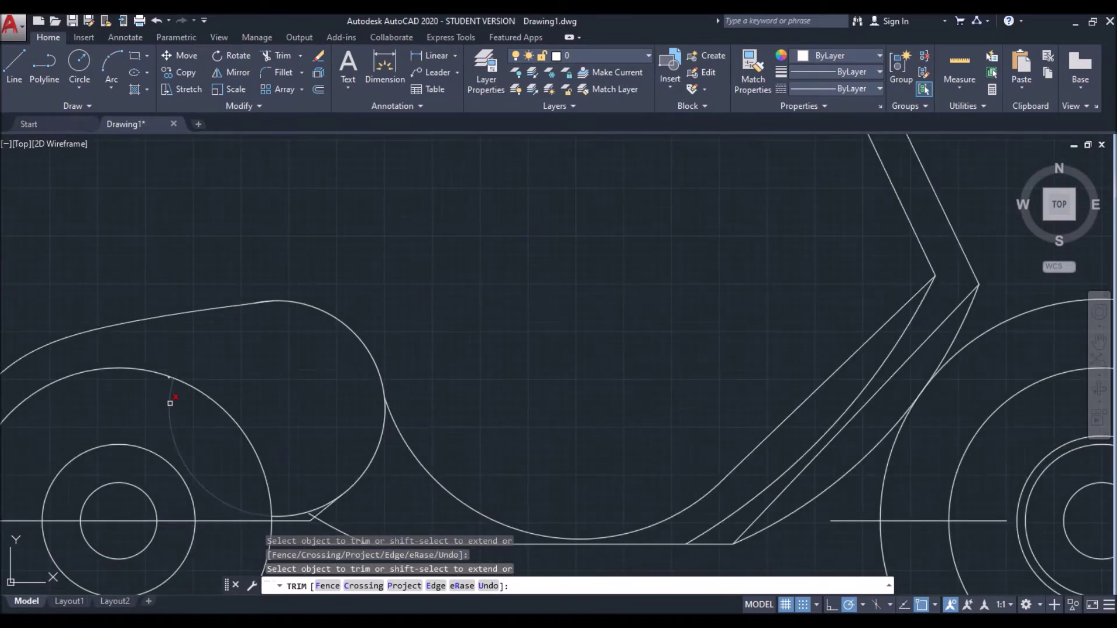
{"action": "middle_click_drag", "start_coordinate": [289, 419], "coordinate": [277, 349]}
{"action": "scroll", "coordinate": [300, 428], "scroll_direction": "up", "scroll_amount": 1}
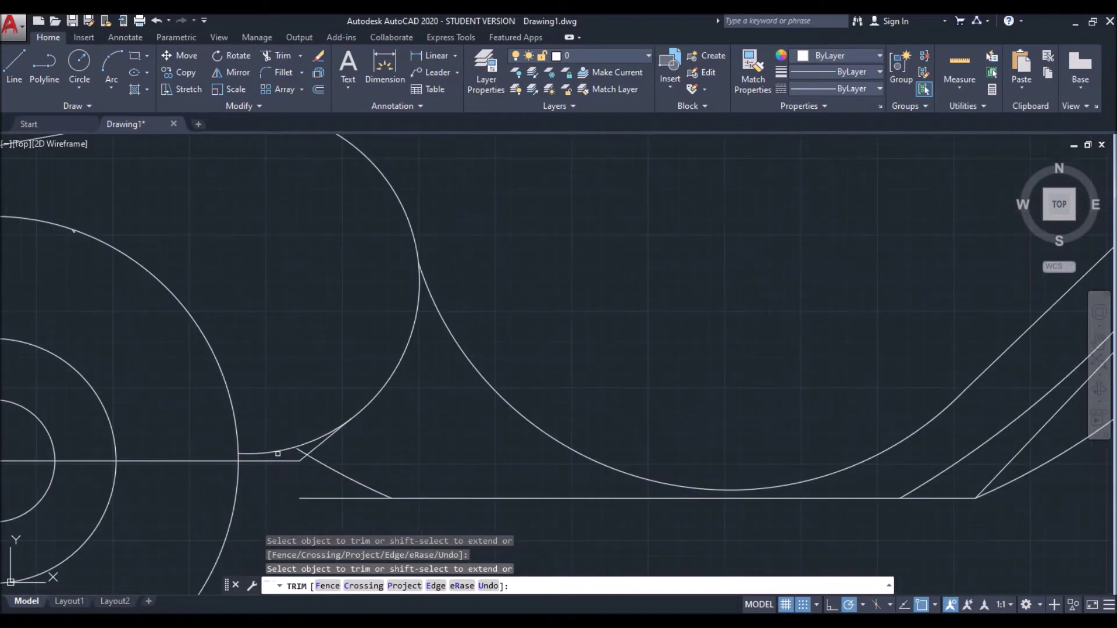
{"action": "scroll", "coordinate": [427, 419], "scroll_direction": "down", "scroll_amount": 1}
{"action": "scroll", "coordinate": [429, 414], "scroll_direction": "down", "scroll_amount": 2}
Trim further pieces along the upper body curve and near the front body
{"action": "middle_click_drag", "start_coordinate": [473, 407], "coordinate": [399, 379]}
{"action": "scroll", "coordinate": [316, 324], "scroll_direction": "up", "scroll_amount": 2}
{"action": "scroll", "coordinate": [317, 324], "scroll_direction": "up", "scroll_amount": 2}
{"action": "scroll", "coordinate": [324, 299], "scroll_direction": "up", "scroll_amount": 2}
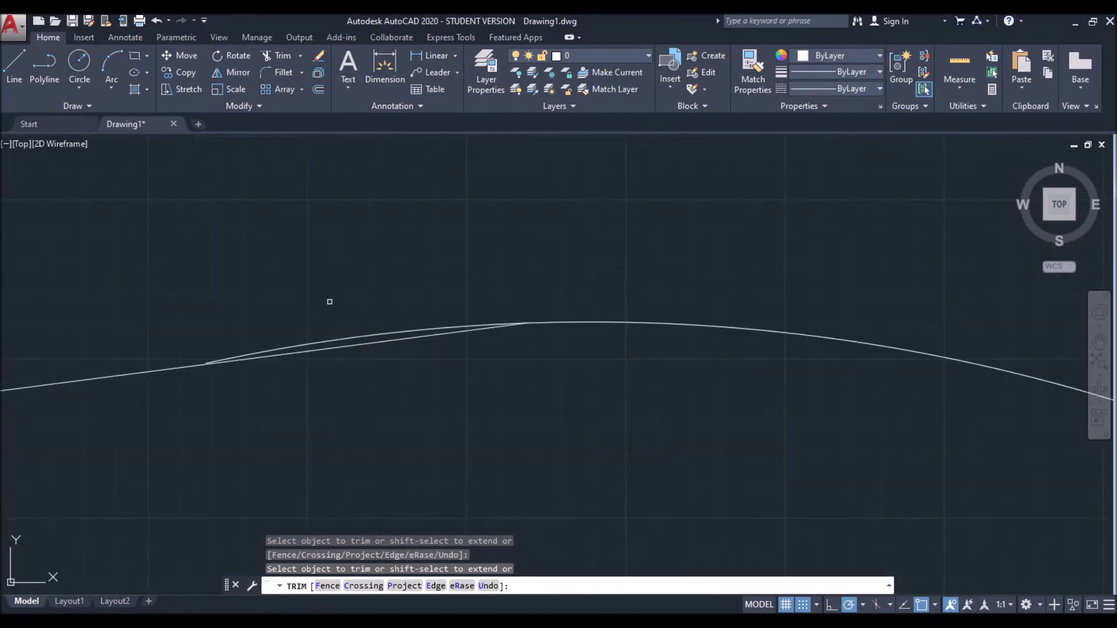
{"action": "left_click", "coordinate": [363, 344]}
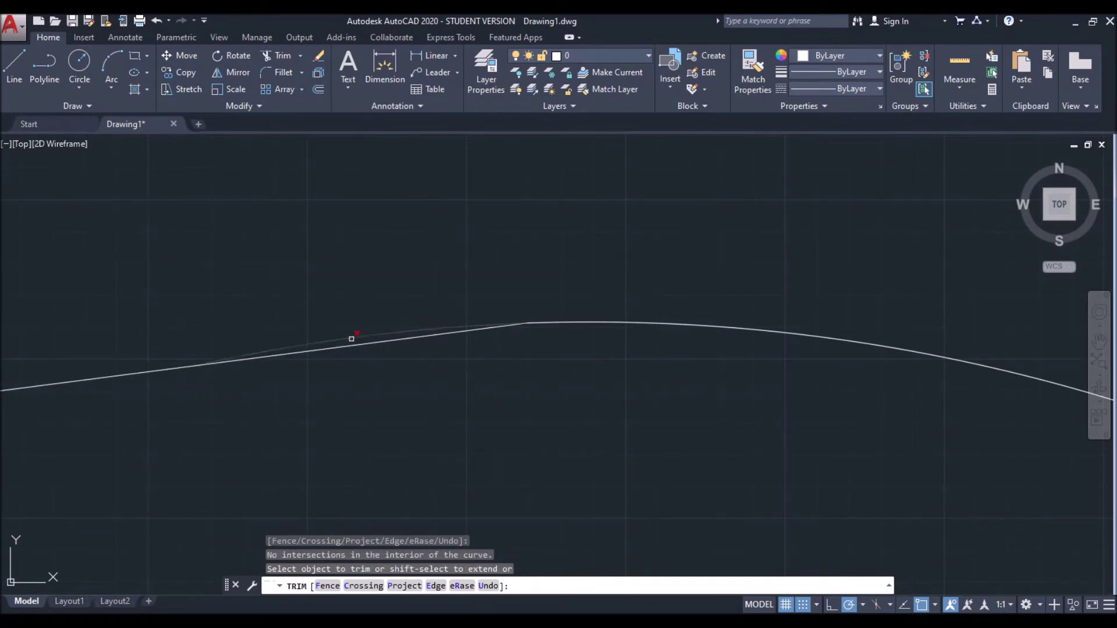
{"action": "scroll", "coordinate": [379, 338], "scroll_direction": "down", "scroll_amount": 2}
{"action": "scroll", "coordinate": [436, 349], "scroll_direction": "down", "scroll_amount": 2}
{"action": "scroll", "coordinate": [465, 359], "scroll_direction": "down", "scroll_amount": 2}
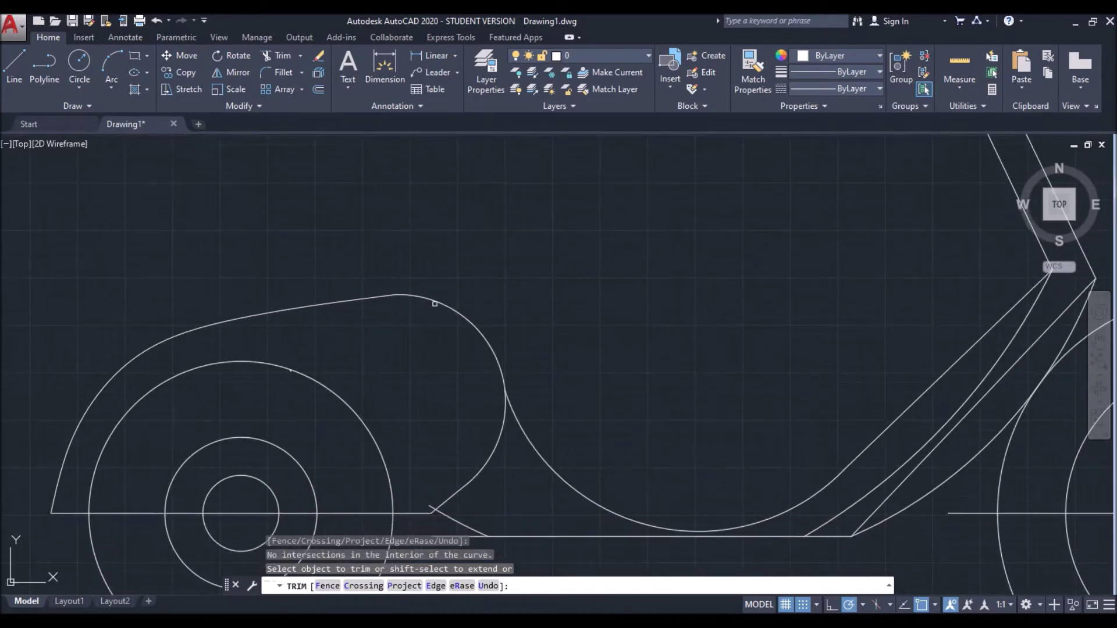
{"action": "scroll", "coordinate": [522, 336], "scroll_direction": "down", "scroll_amount": 2}
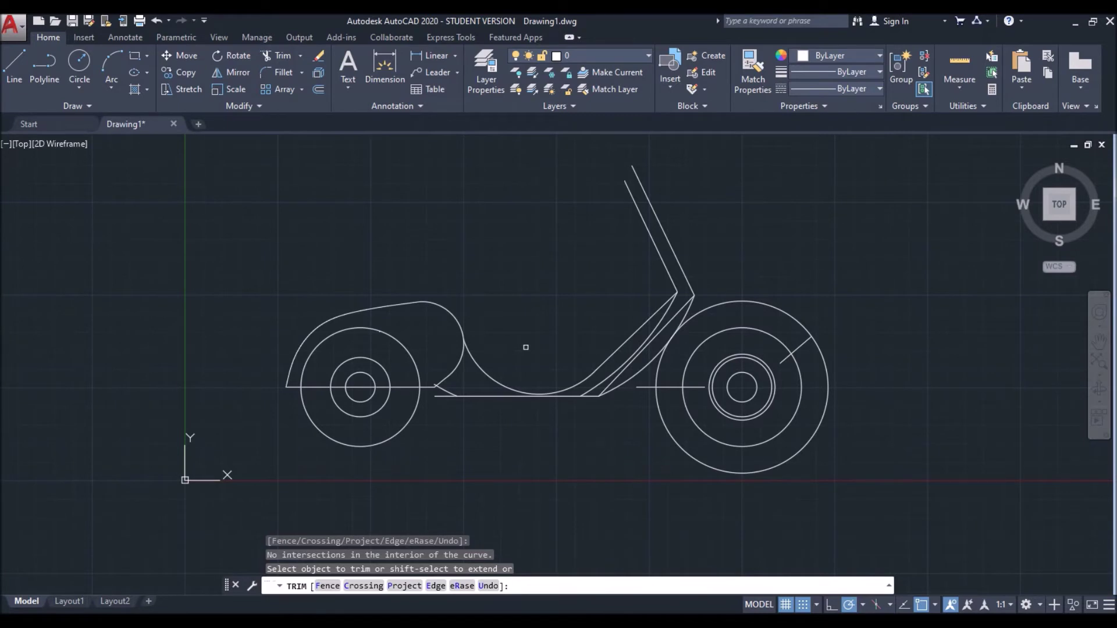
{"action": "scroll", "coordinate": [648, 335], "scroll_direction": "up", "scroll_amount": 2}
{"action": "left_click", "coordinate": [658, 339]}
{"action": "key", "text": "Return"}
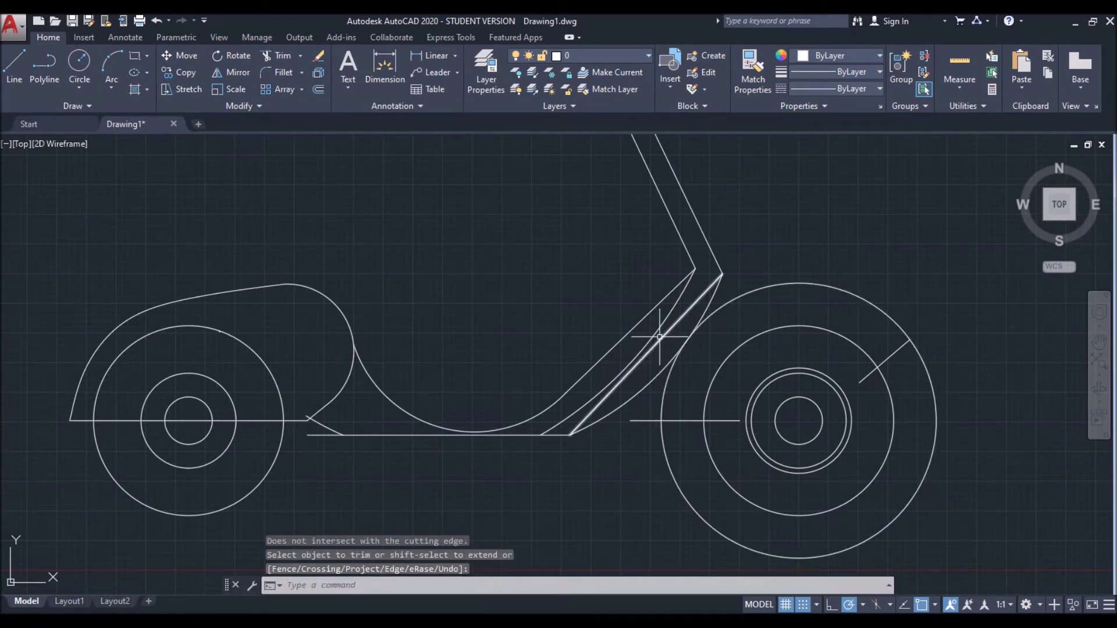
Delete the redundant diagonal line inside the front frame
{"action": "left_click", "coordinate": [659, 337]}
{"action": "key", "text": "Delete"}
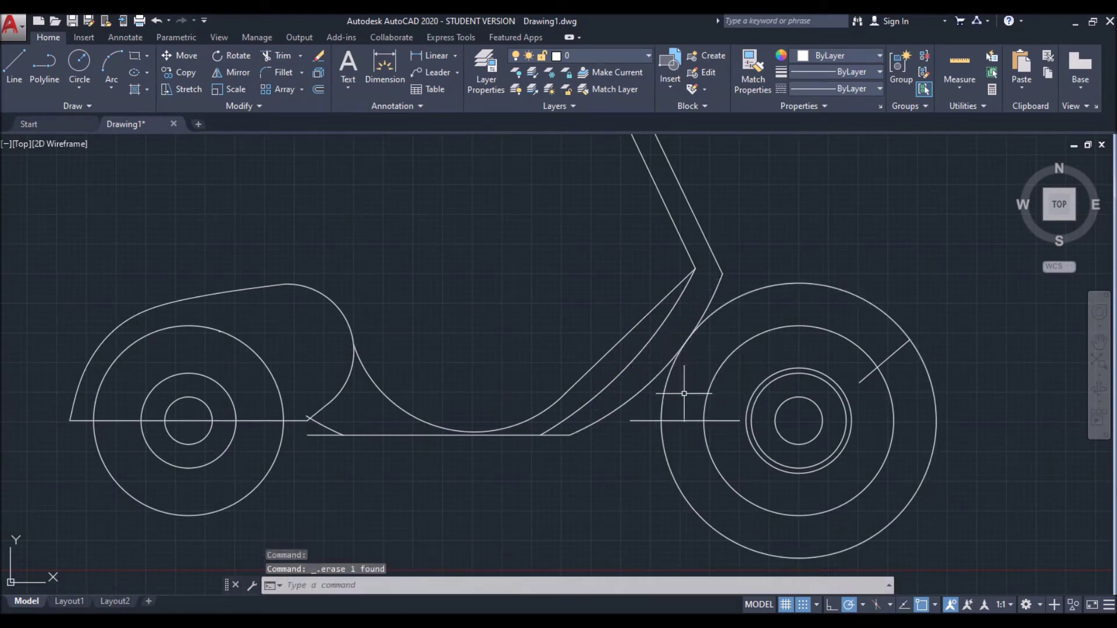
{"action": "scroll", "coordinate": [685, 400], "scroll_direction": "up", "scroll_amount": 1}
{"action": "scroll", "coordinate": [693, 417], "scroll_direction": "down", "scroll_amount": 3}
{"action": "scroll", "coordinate": [706, 412], "scroll_direction": "down", "scroll_amount": 2}
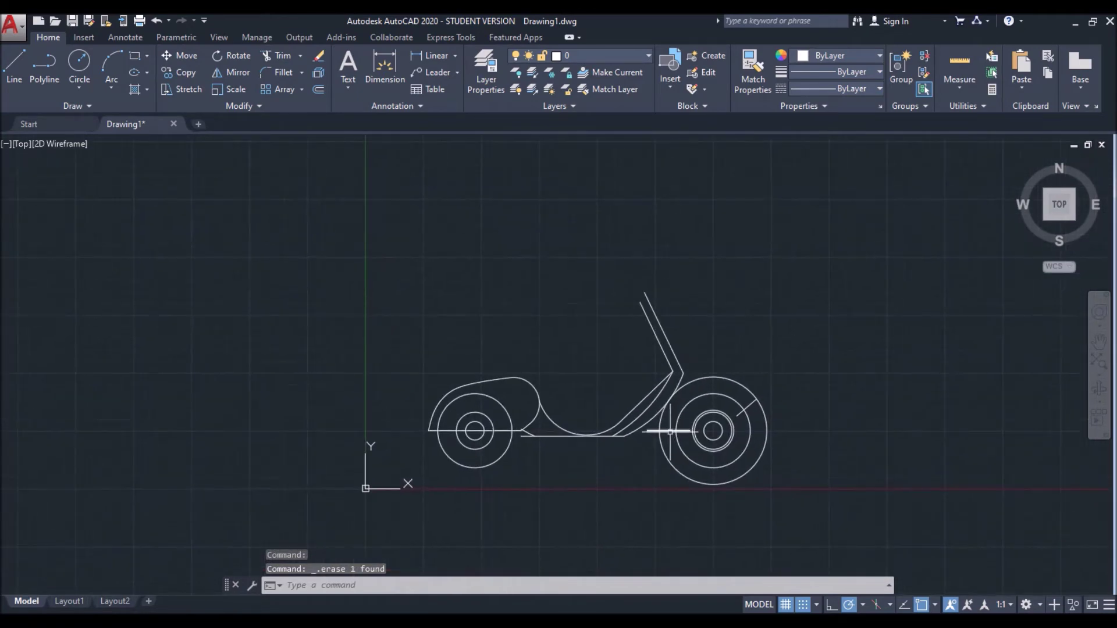
{"action": "scroll", "coordinate": [673, 444], "scroll_direction": "up", "scroll_amount": 2}
{"action": "middle_click_drag", "start_coordinate": [671, 432], "coordinate": [650, 432]}
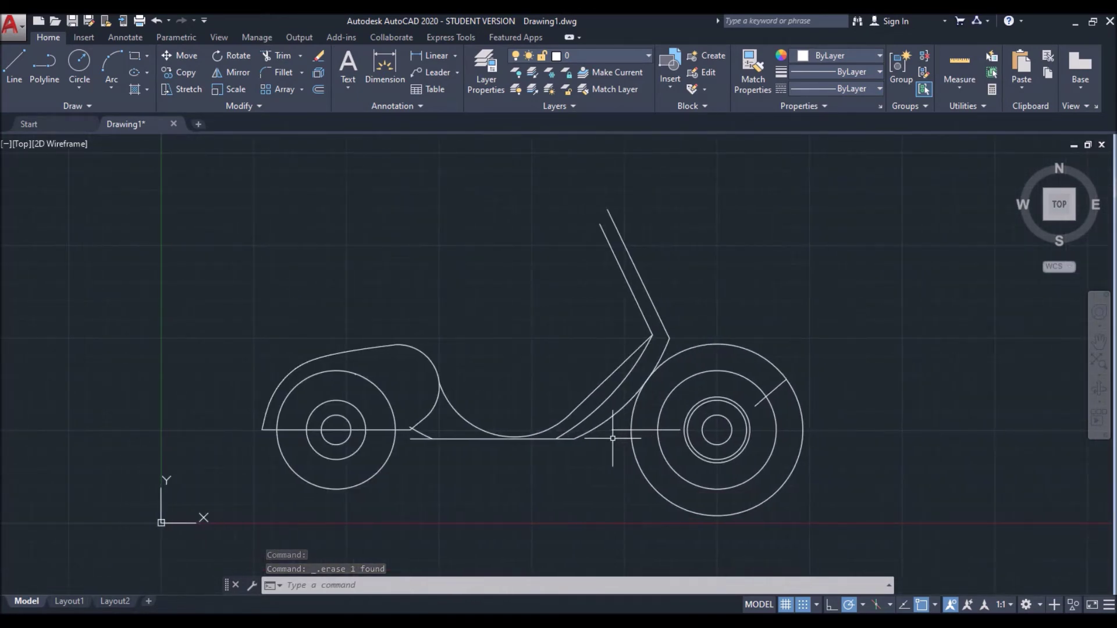
Trim away the lower part of the front wheel's outer circle to leave a fender arc
{"action": "type", "text": "tr"}
{"action": "key", "text": "Return"}
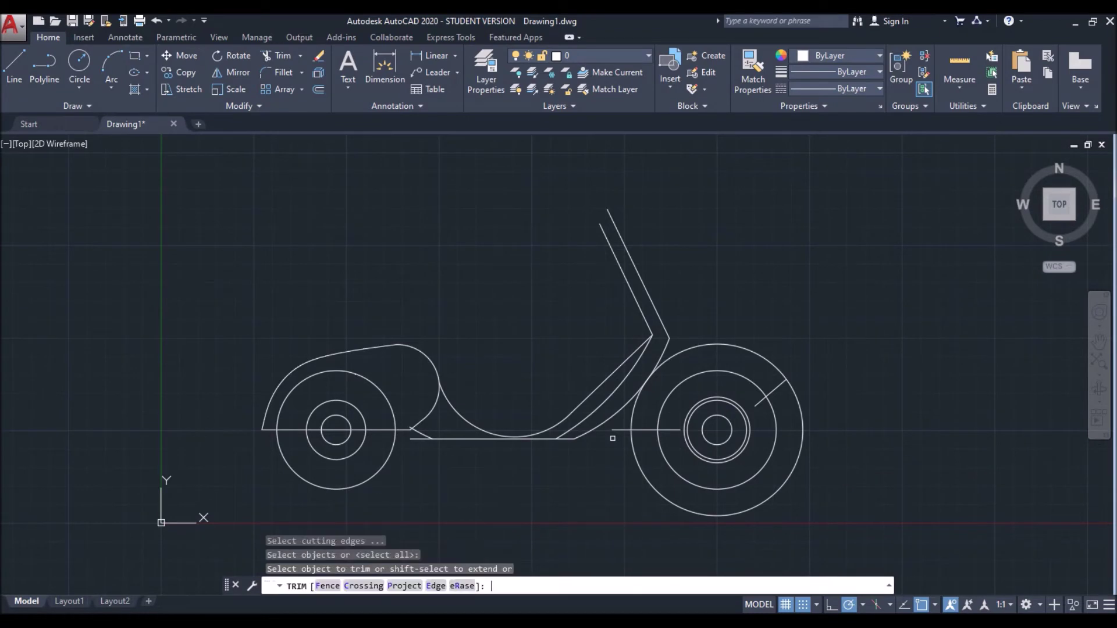
{"action": "left_click", "coordinate": [636, 462]}
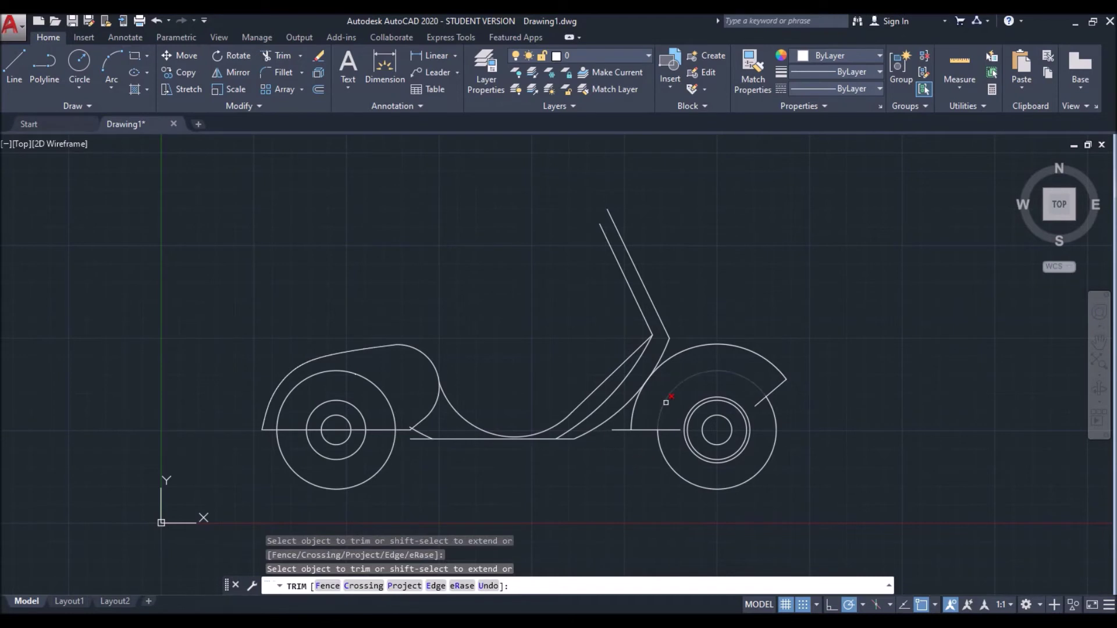
{"action": "left_click", "coordinate": [666, 403]}
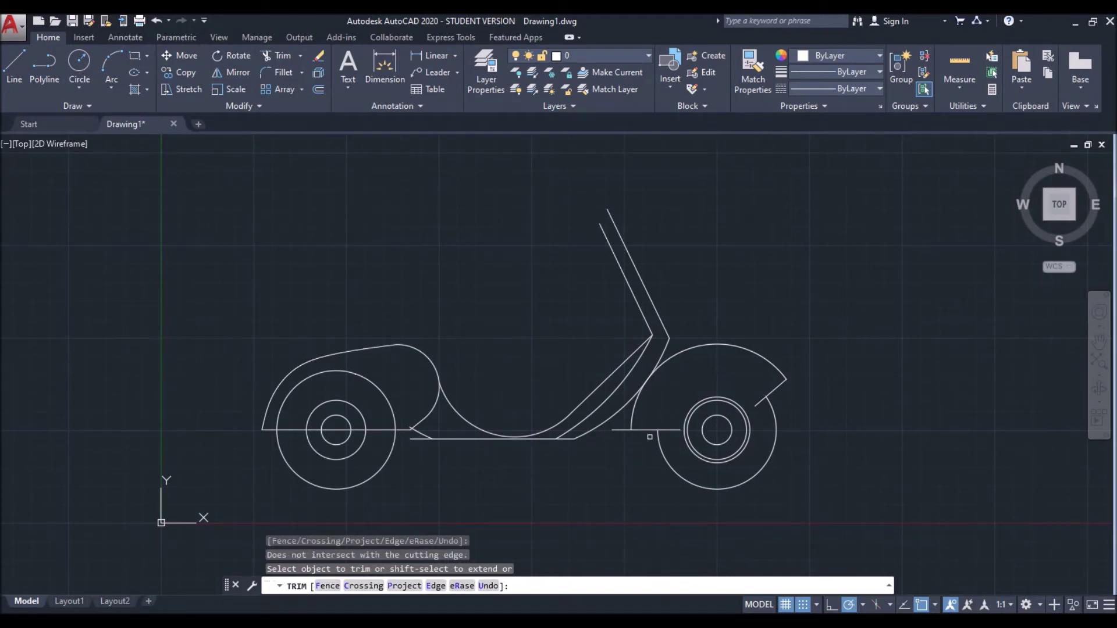
{"action": "scroll", "coordinate": [857, 458], "scroll_direction": "down", "scroll_amount": 2}
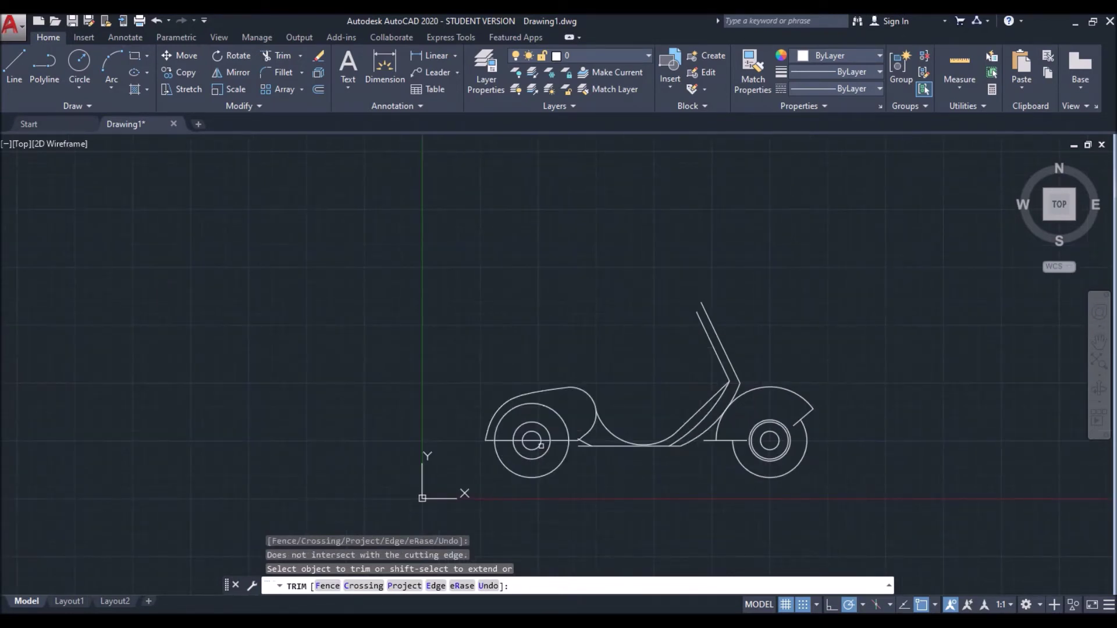
{"action": "scroll", "coordinate": [583, 451], "scroll_direction": "up", "scroll_amount": 2}
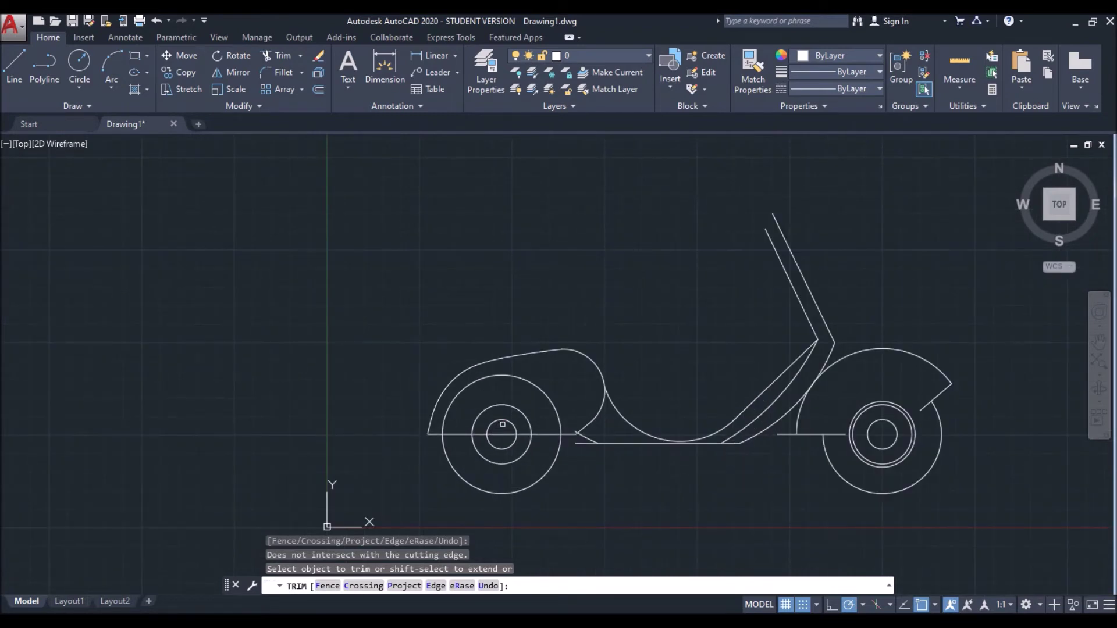
Trim the rear wheel arcs inside the body and delete the three leftover pieces
{"action": "left_click", "coordinate": [504, 422]}
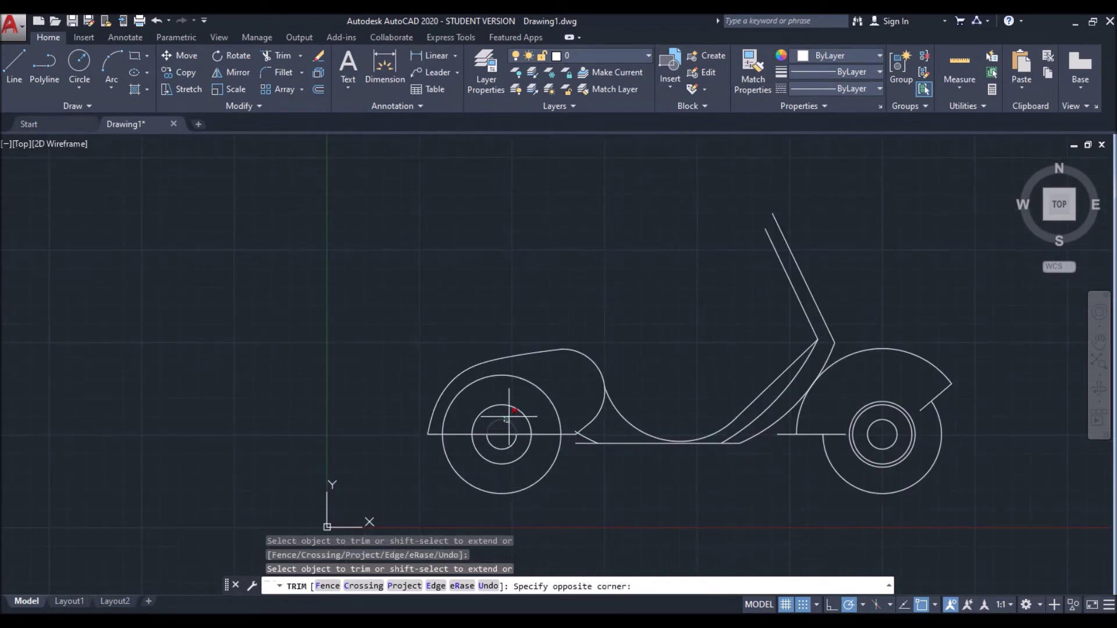
{"action": "left_click", "coordinate": [500, 365]}
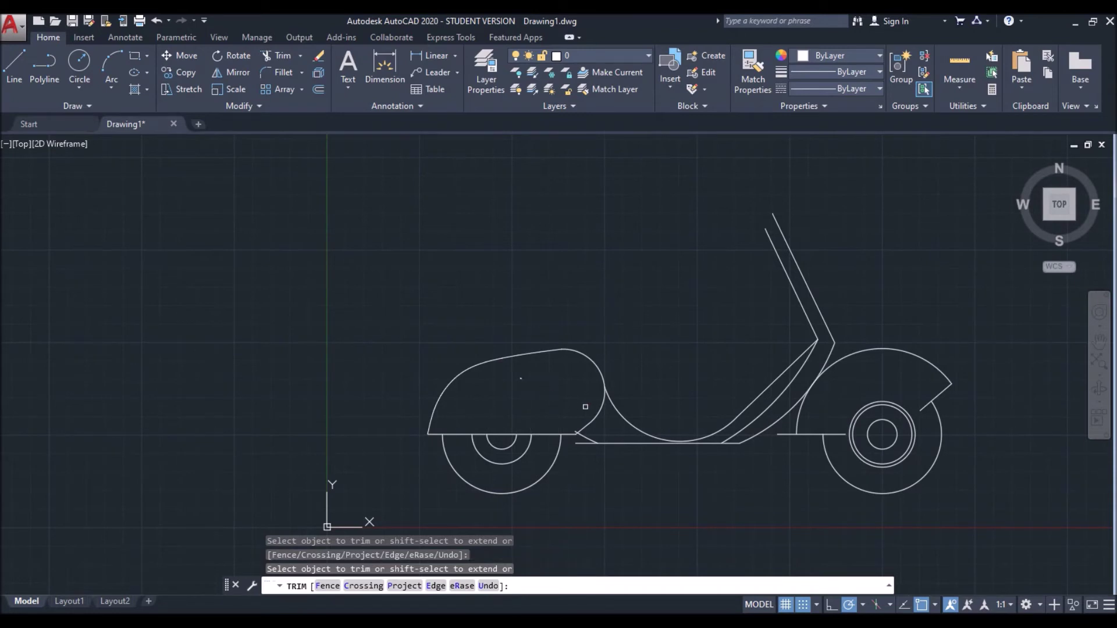
{"action": "scroll", "coordinate": [521, 387], "scroll_direction": "up", "scroll_amount": 5}
{"action": "scroll", "coordinate": [520, 387], "scroll_direction": "down", "scroll_amount": 4}
{"action": "key", "text": "Return"}
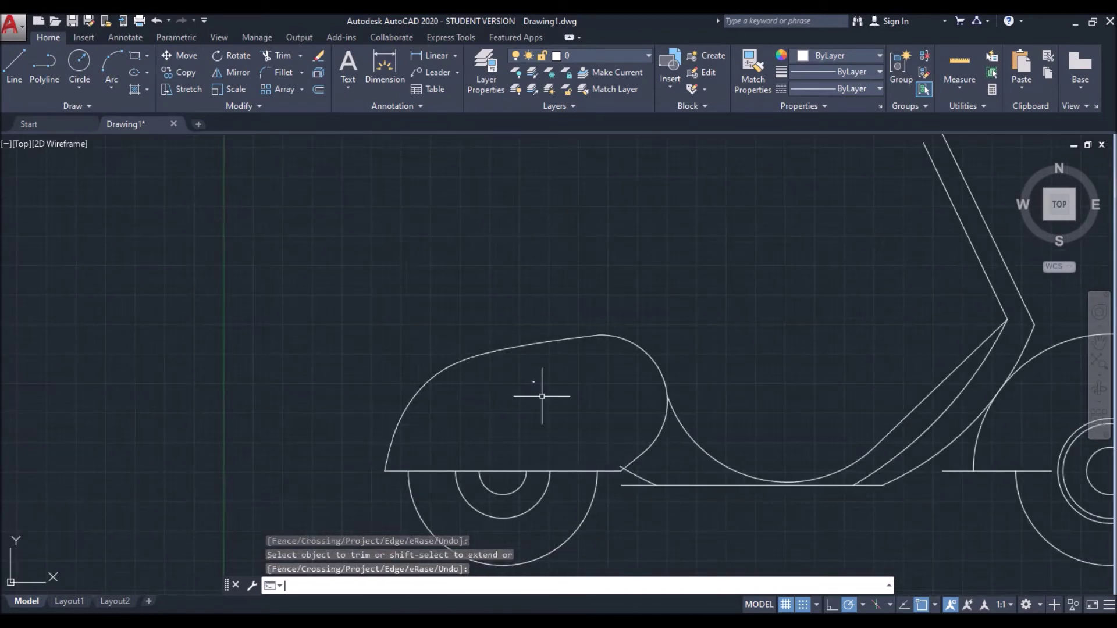
{"action": "scroll", "coordinate": [542, 396], "scroll_direction": "up", "scroll_amount": 4}
{"action": "left_click_drag", "start_coordinate": [535, 369], "coordinate": [471, 362]}
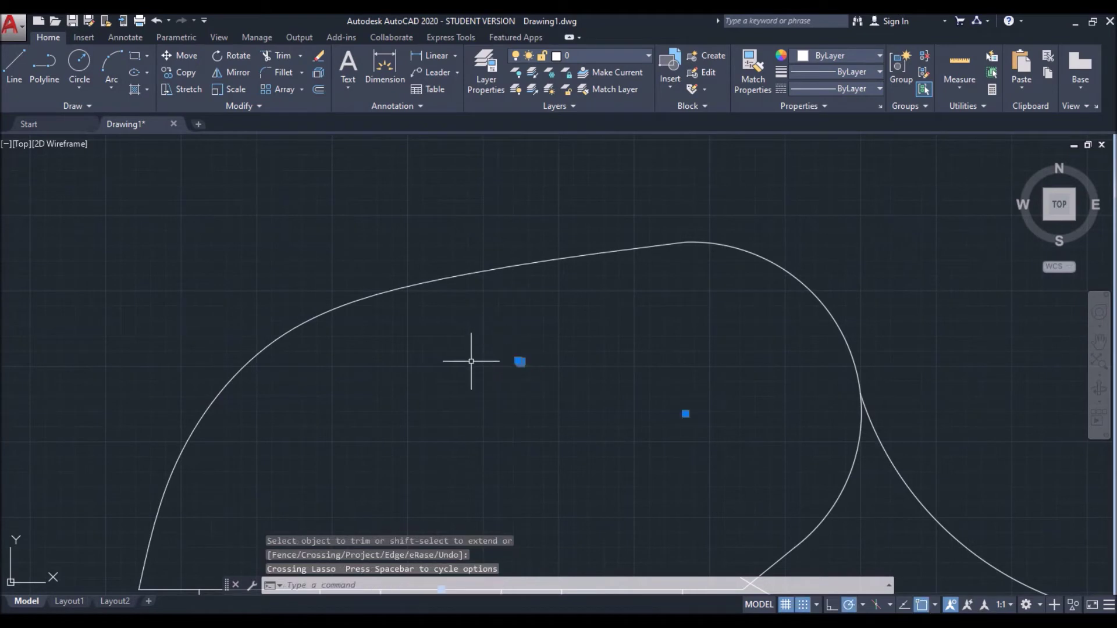
{"action": "key", "text": "Delete"}
{"action": "scroll", "coordinate": [471, 362], "scroll_direction": "down", "scroll_amount": 5}
{"action": "scroll", "coordinate": [434, 401], "scroll_direction": "up", "scroll_amount": 1}
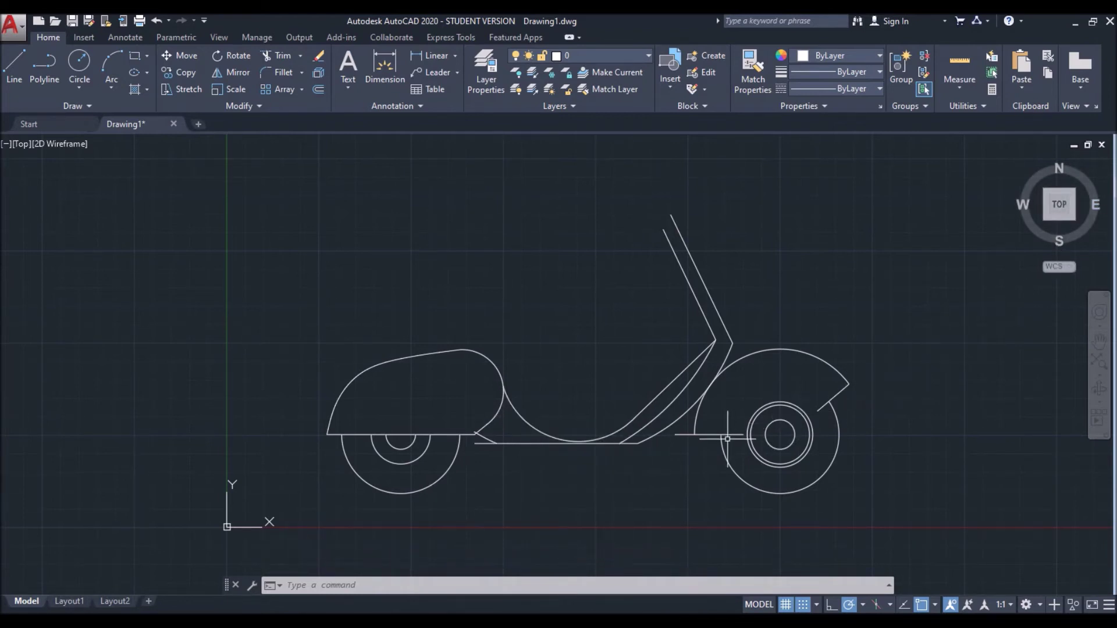
{"action": "scroll", "coordinate": [727, 438], "scroll_direction": "up", "scroll_amount": 2}
{"action": "middle_click_drag", "start_coordinate": [532, 456], "coordinate": [754, 441]}
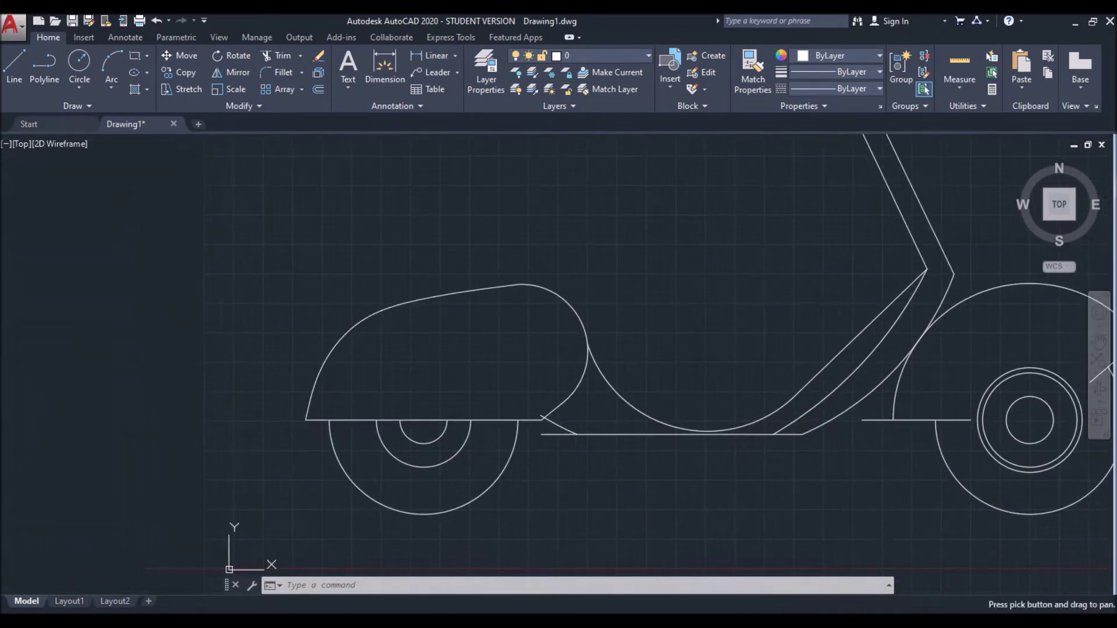
{"action": "scroll", "coordinate": [731, 452], "scroll_direction": "down", "scroll_amount": 1}
{"action": "scroll", "coordinate": [718, 449], "scroll_direction": "down", "scroll_amount": 1}
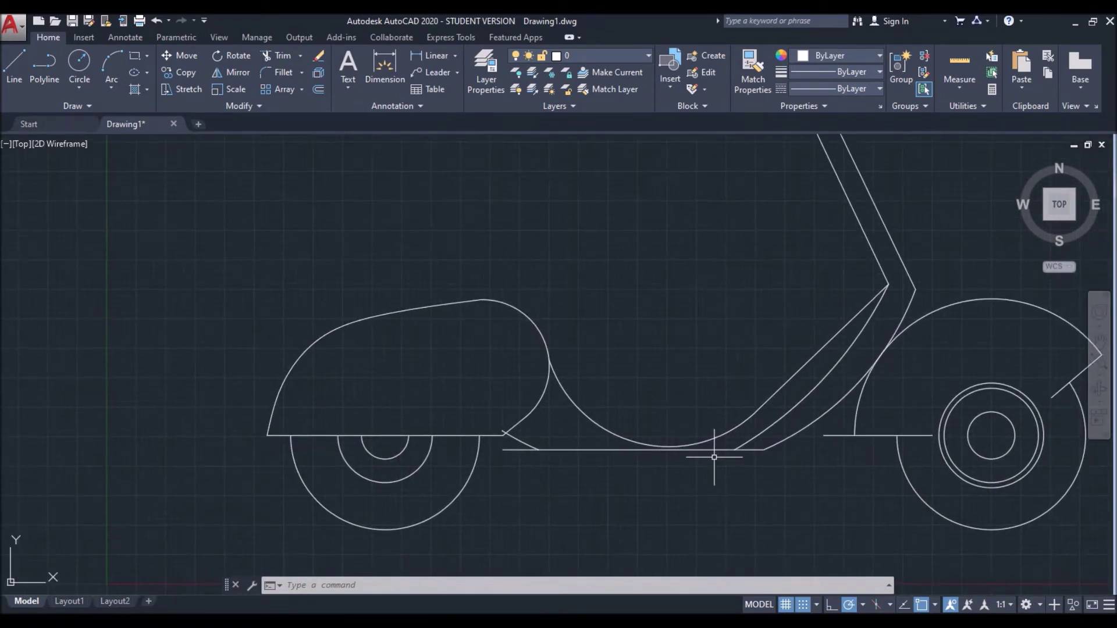
{"action": "scroll", "coordinate": [715, 449], "scroll_direction": "down", "scroll_amount": 1}
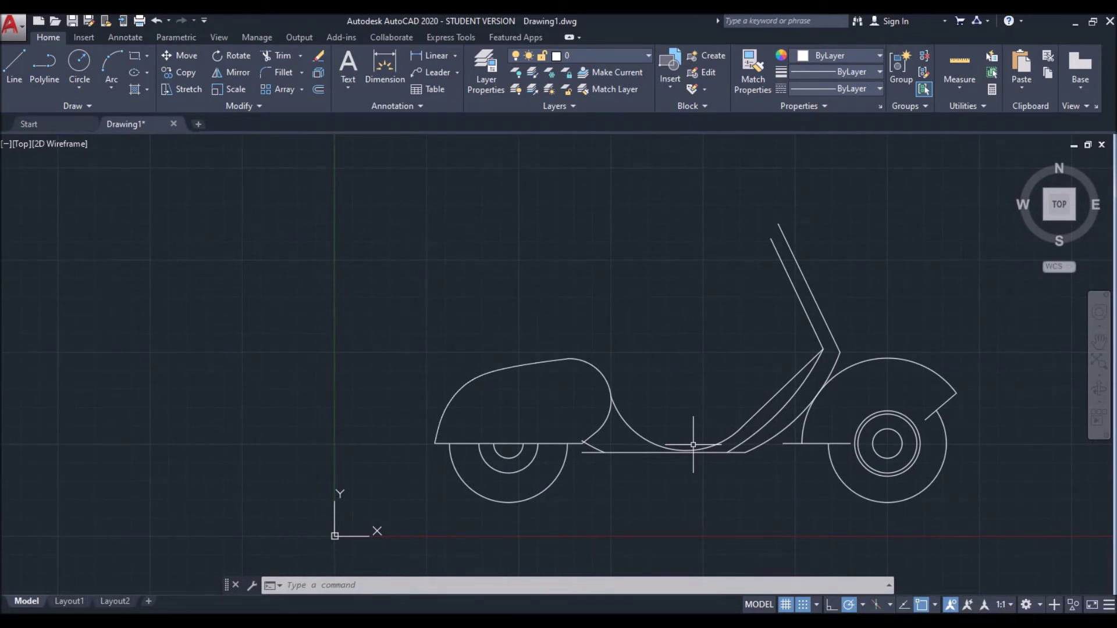
Draw a spline from the rear body's left end, sweeping up-right over the body toward the seat tip
{"action": "type", "text": "spl"}
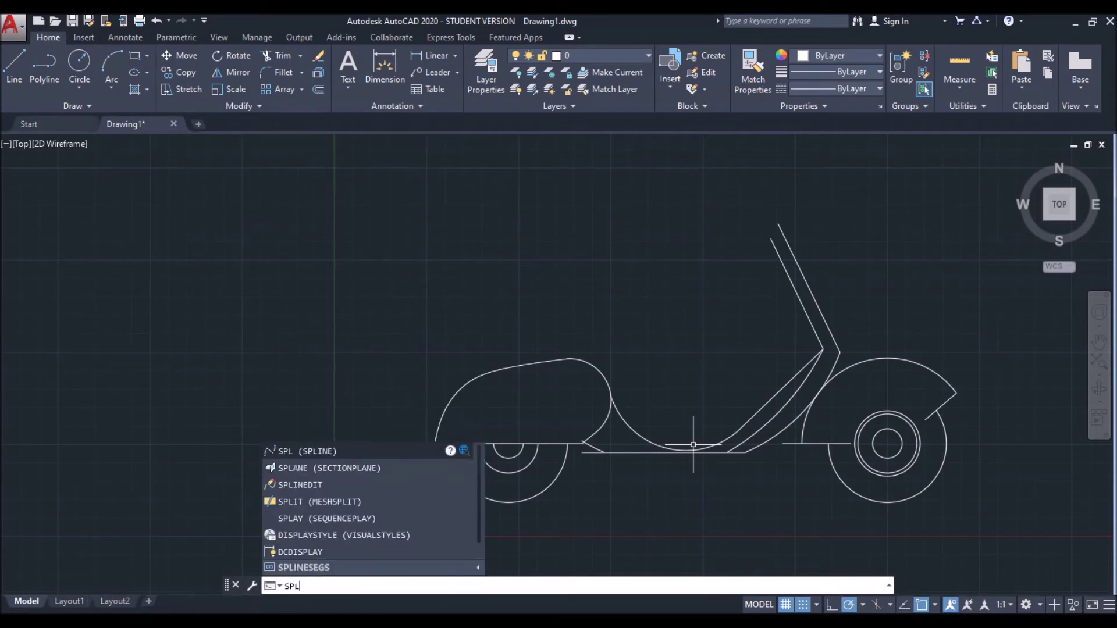
{"action": "key", "text": "Return"}
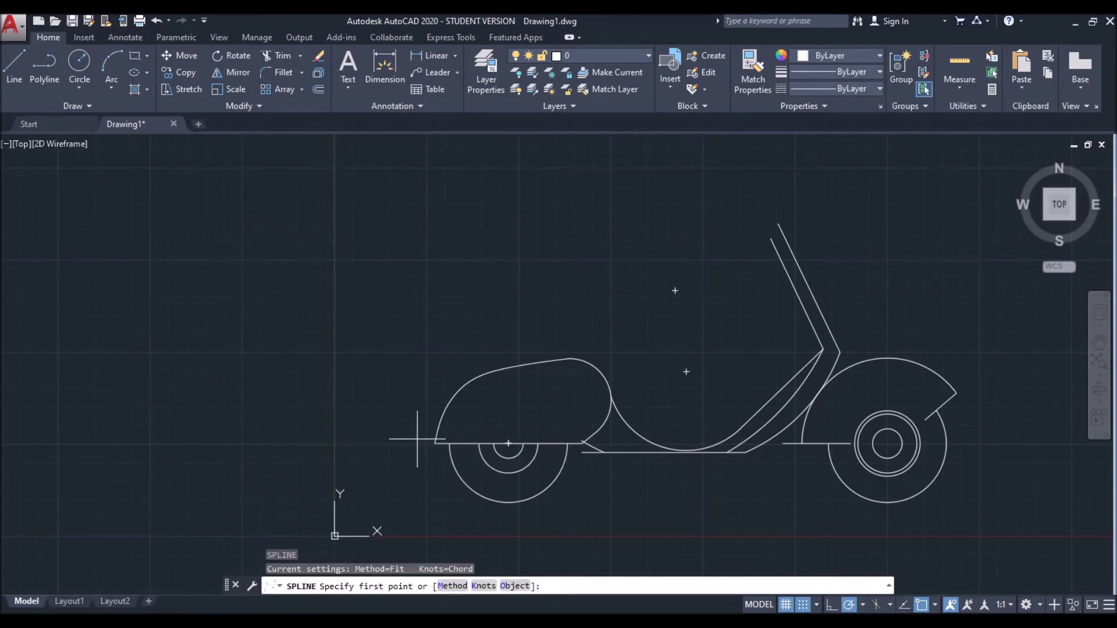
{"action": "left_click", "coordinate": [414, 444]}
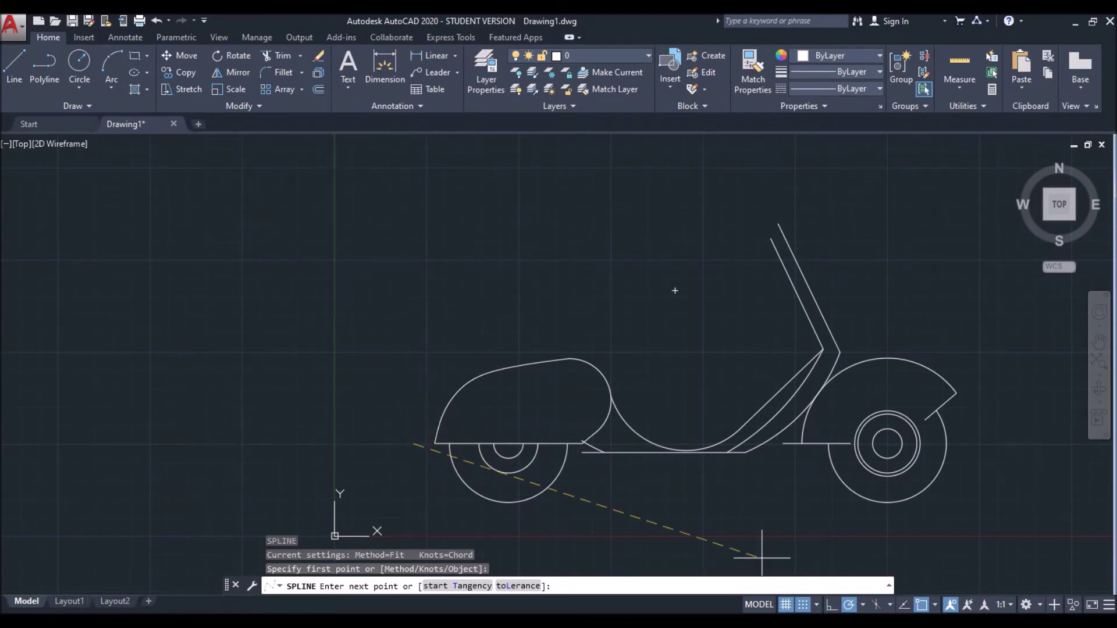
{"action": "left_click", "coordinate": [848, 607]}
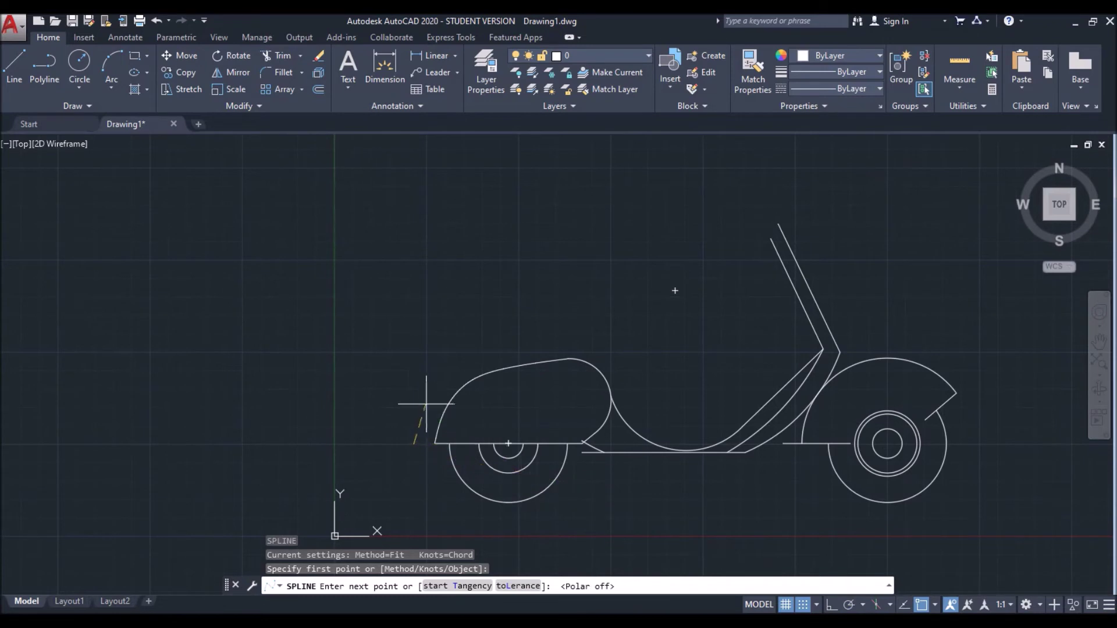
{"action": "left_click", "coordinate": [418, 401]}
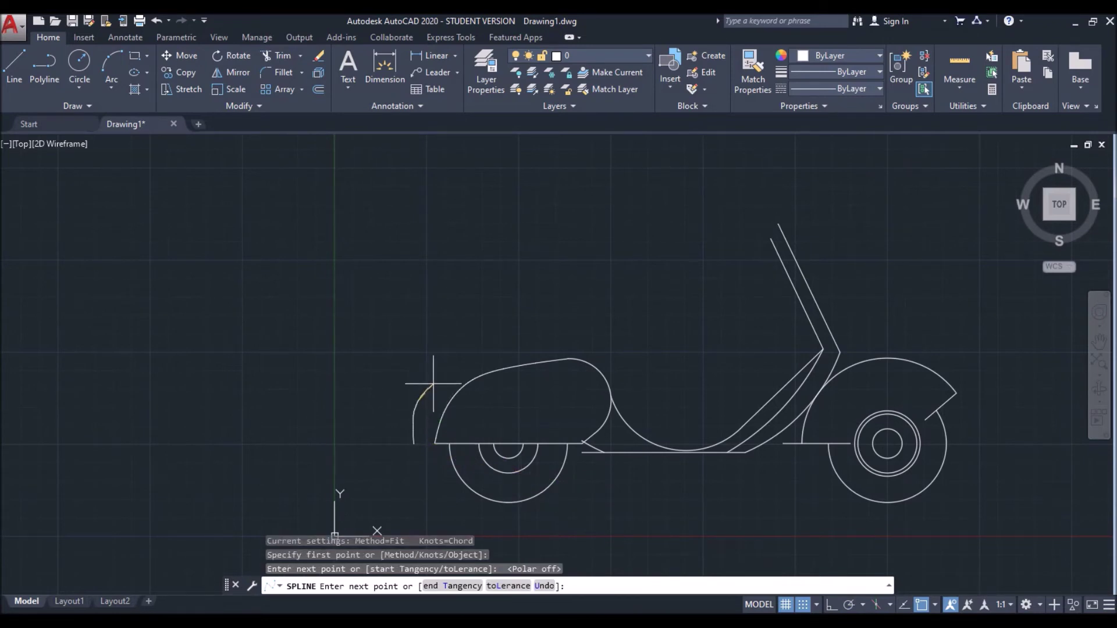
{"action": "left_click", "coordinate": [442, 365]}
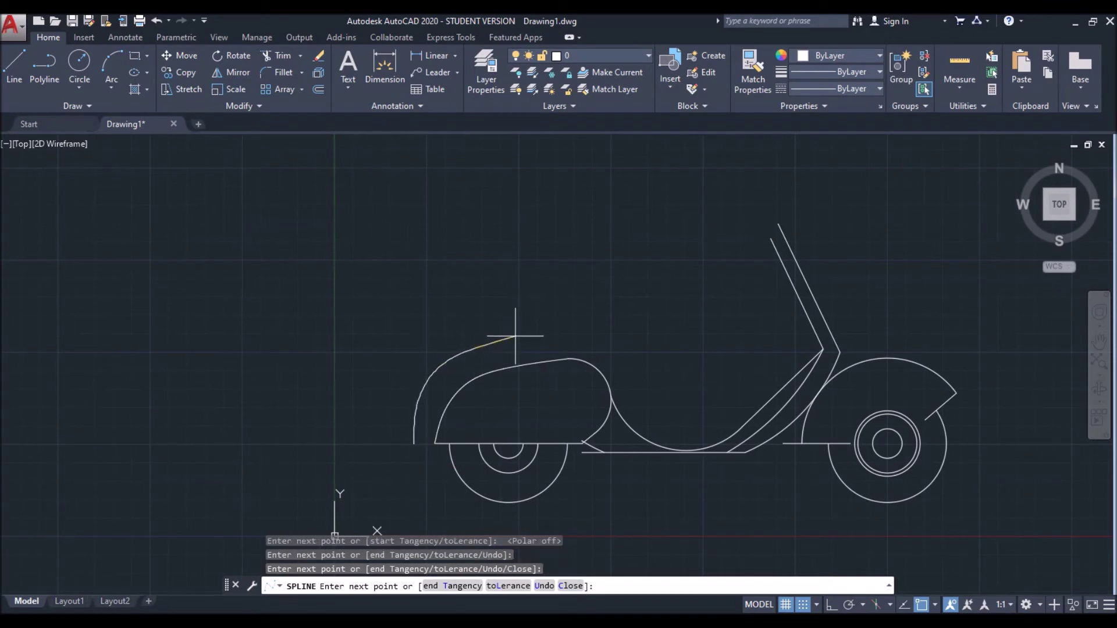
{"action": "left_click", "coordinate": [532, 330]}
{"action": "left_click", "coordinate": [573, 317]}
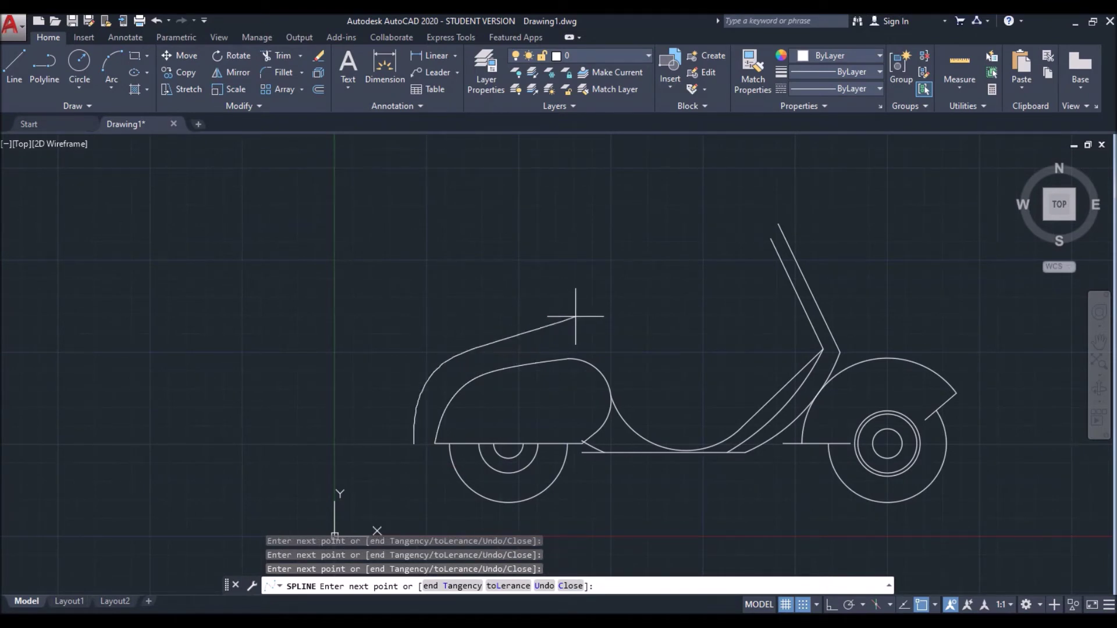
{"action": "left_click", "coordinate": [607, 297]}
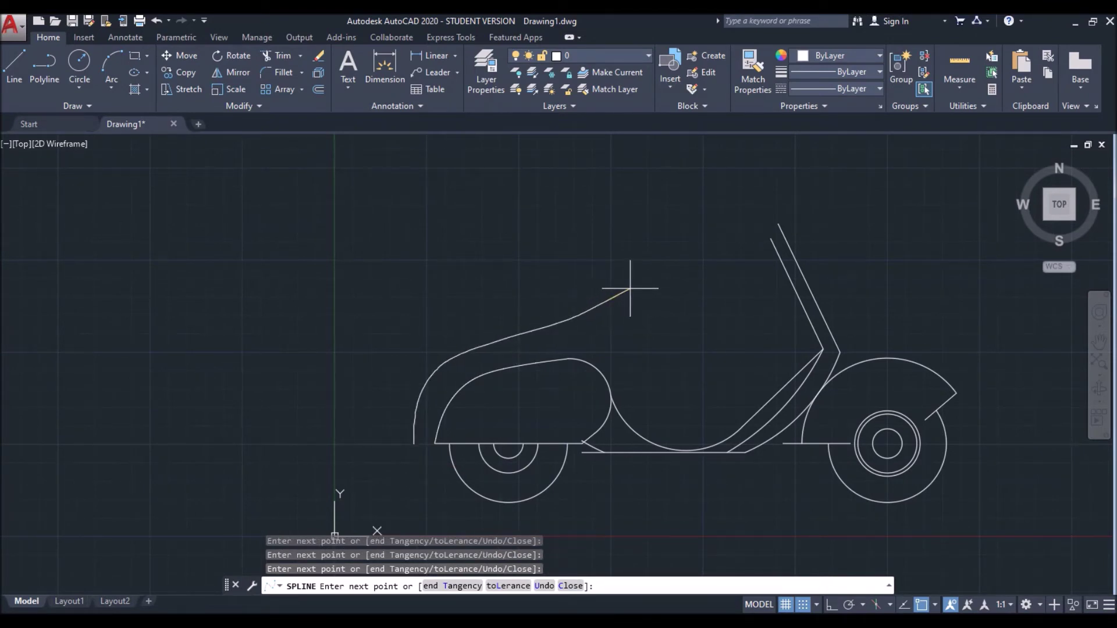
{"action": "right_click", "coordinate": [632, 289]}
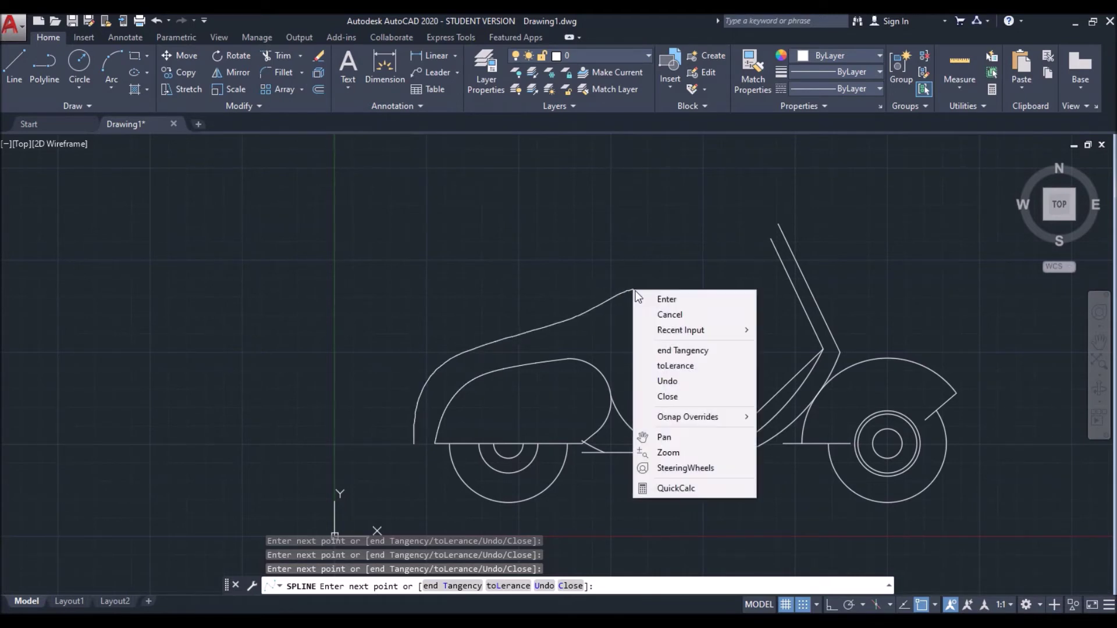
{"action": "left_click", "coordinate": [649, 303]}
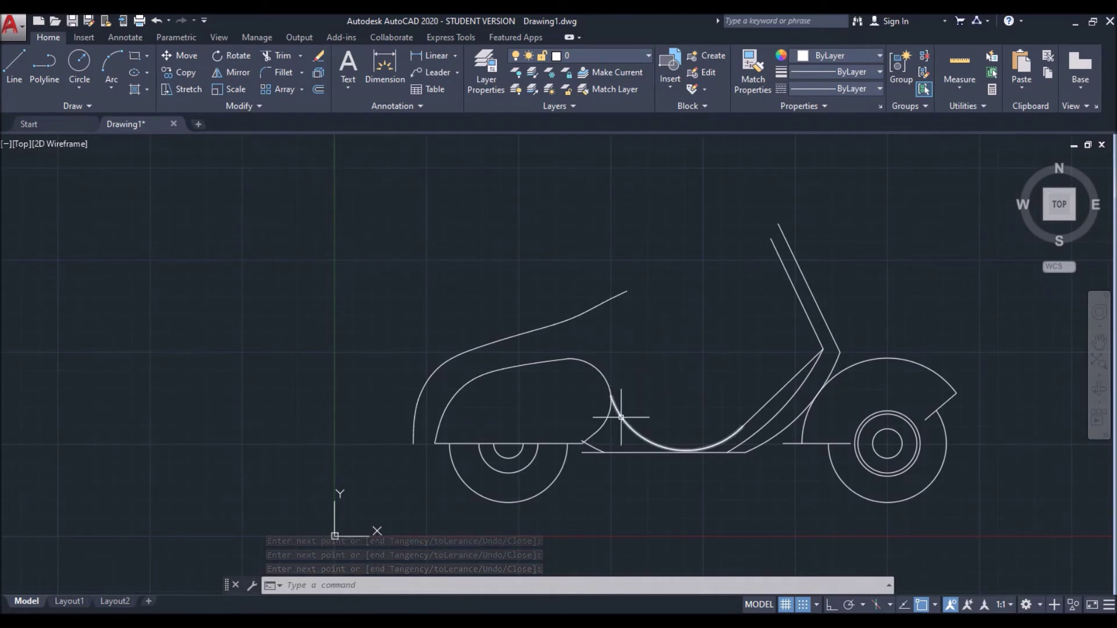
Stretch the floor arc's left end upward to meet the rear body's front curve
{"action": "left_click", "coordinate": [621, 416]}
{"action": "left_click", "coordinate": [610, 396]}
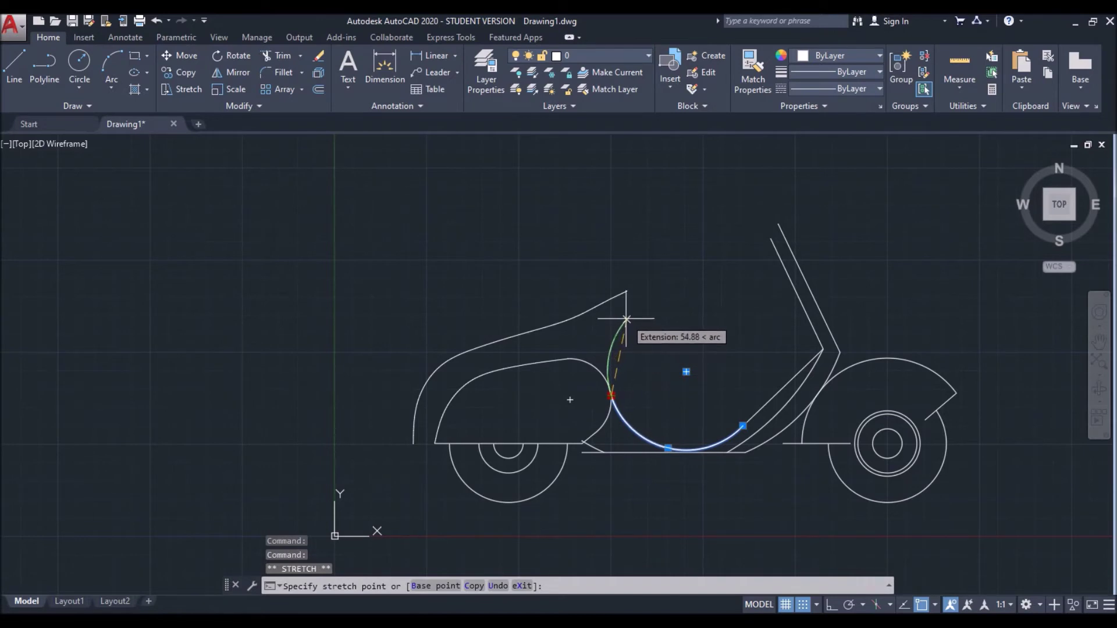
{"action": "left_click", "coordinate": [630, 317]}
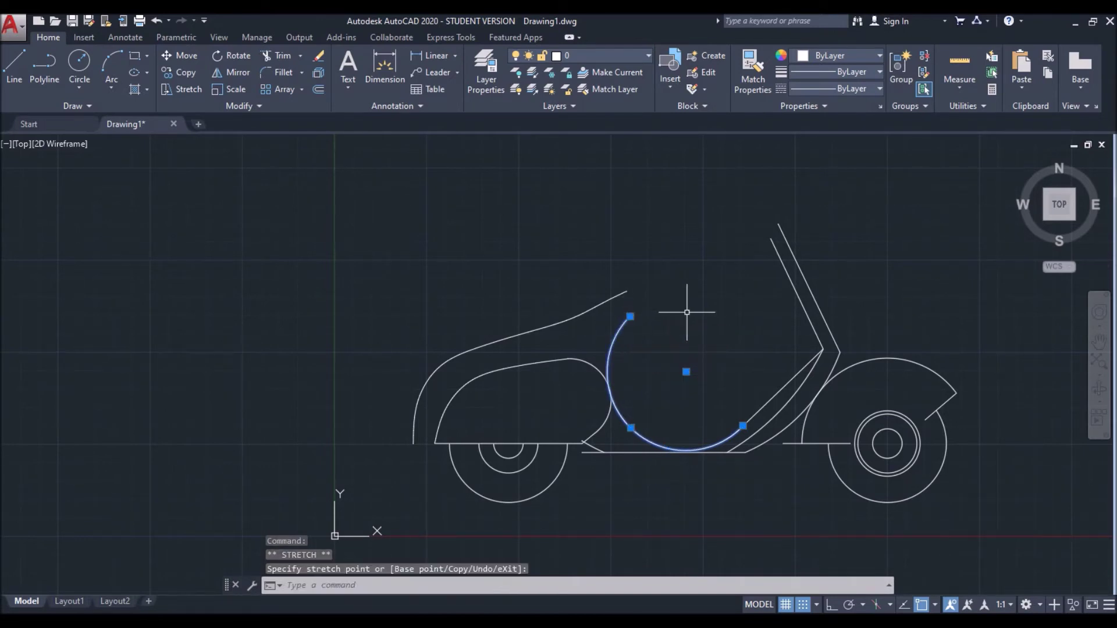
{"action": "key", "text": "Escape"}
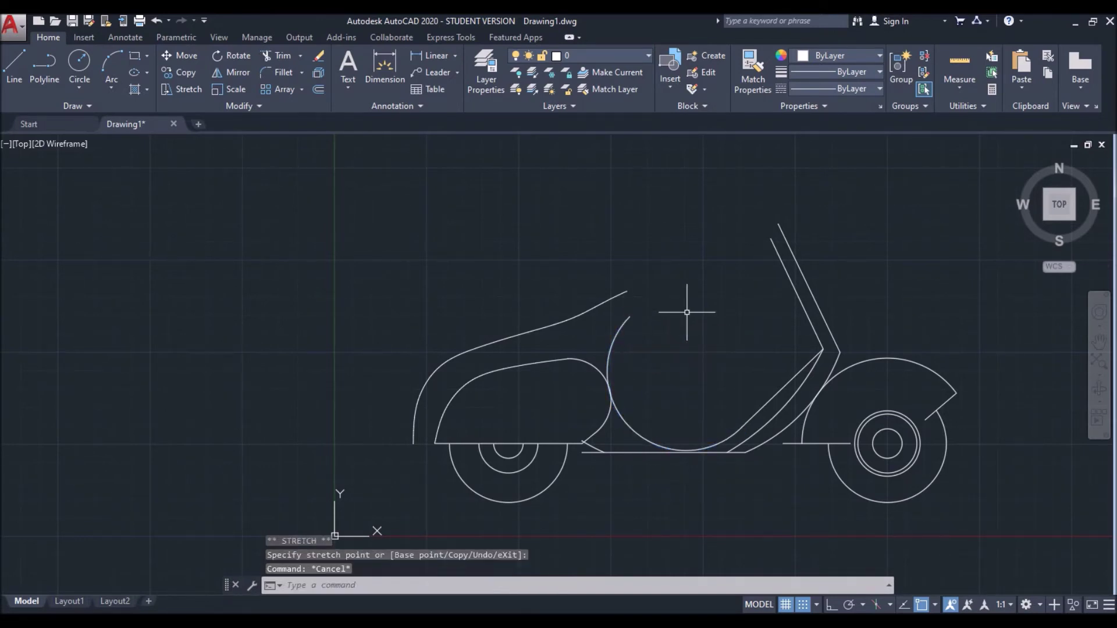
Draw a small 3-point arc that rounds the seat tip where the top curve ends
{"action": "type", "text": "arc"}
{"action": "key", "text": "Return"}
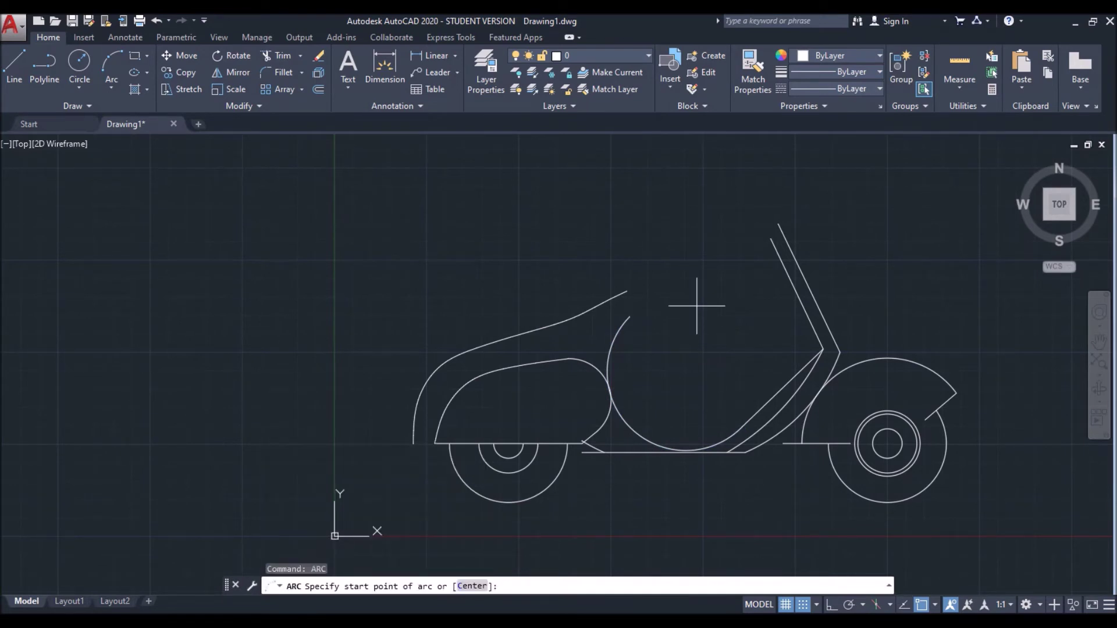
{"action": "left_click", "coordinate": [627, 289]}
{"action": "left_click", "coordinate": [628, 317]}
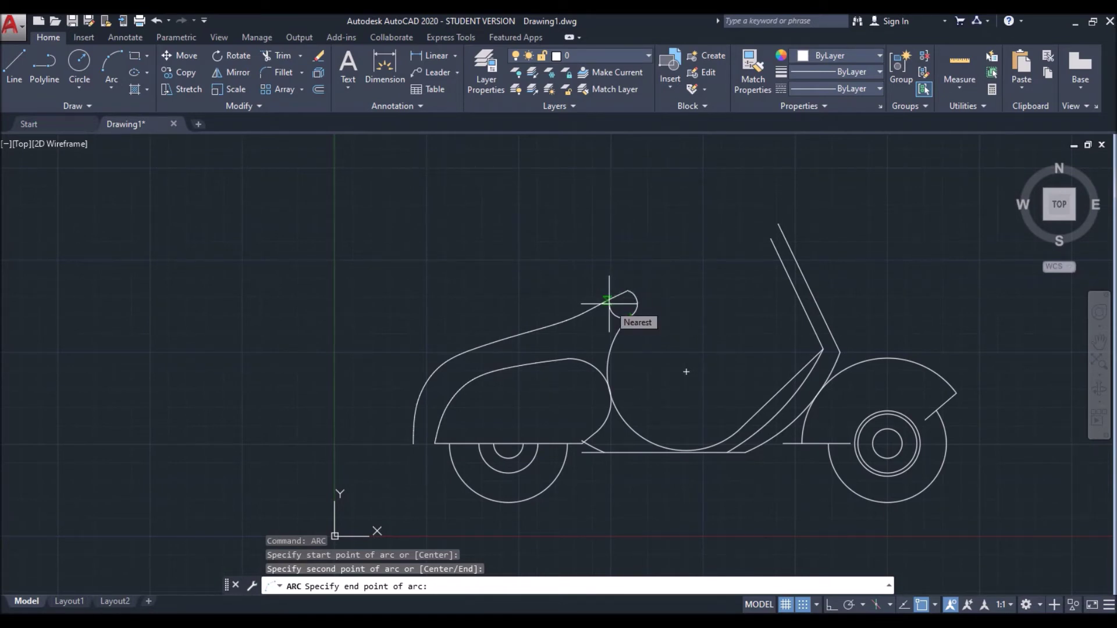
{"action": "left_click", "coordinate": [609, 303]}
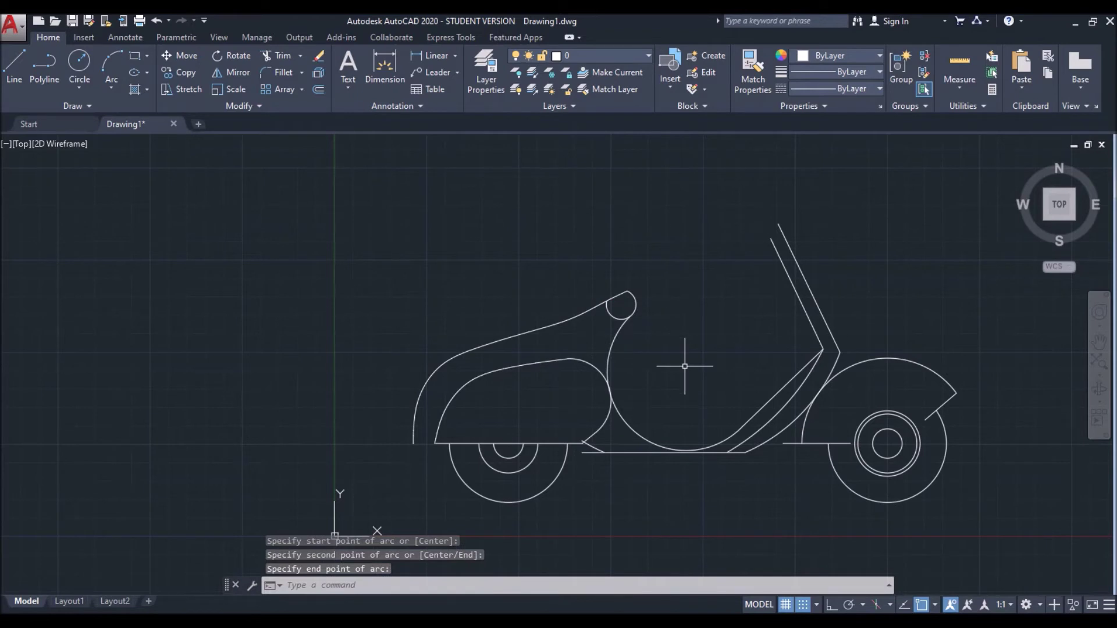
{"action": "type", "text": "t"}
{"action": "key", "text": "Return"}
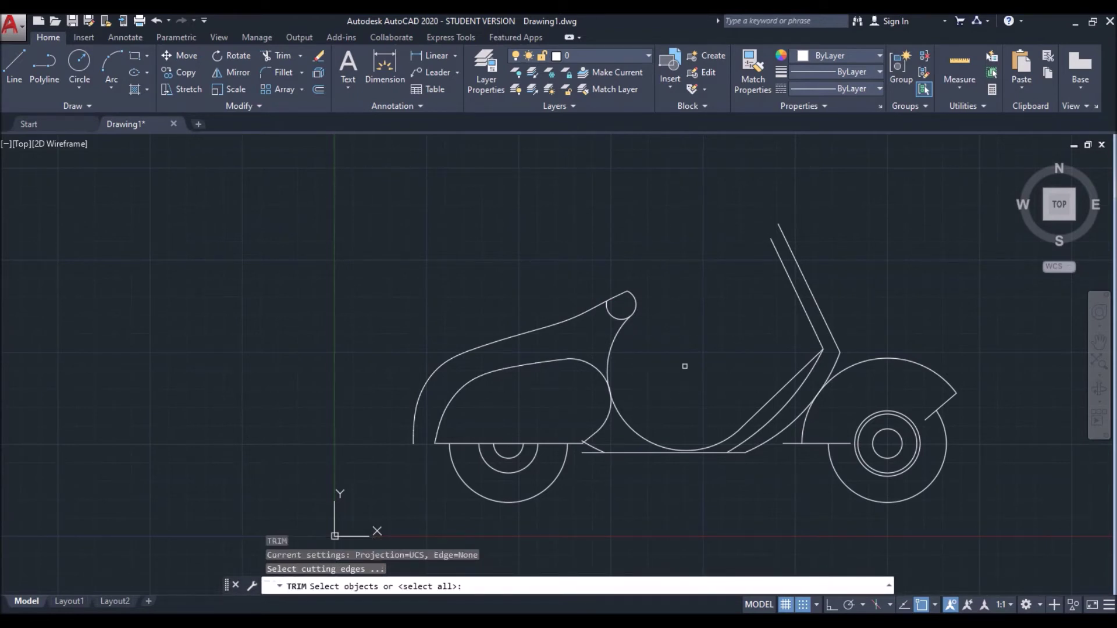
Trim the leftover piece at the seat tip
{"action": "key", "text": "Return"}
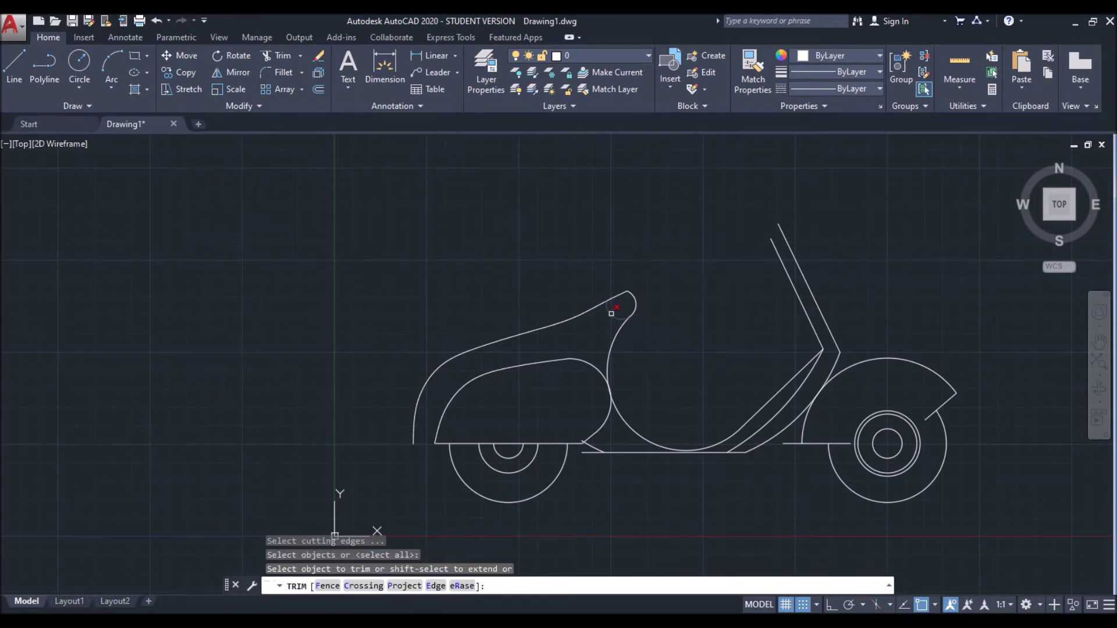
{"action": "left_click", "coordinate": [611, 313]}
{"action": "key", "text": "Escape"}
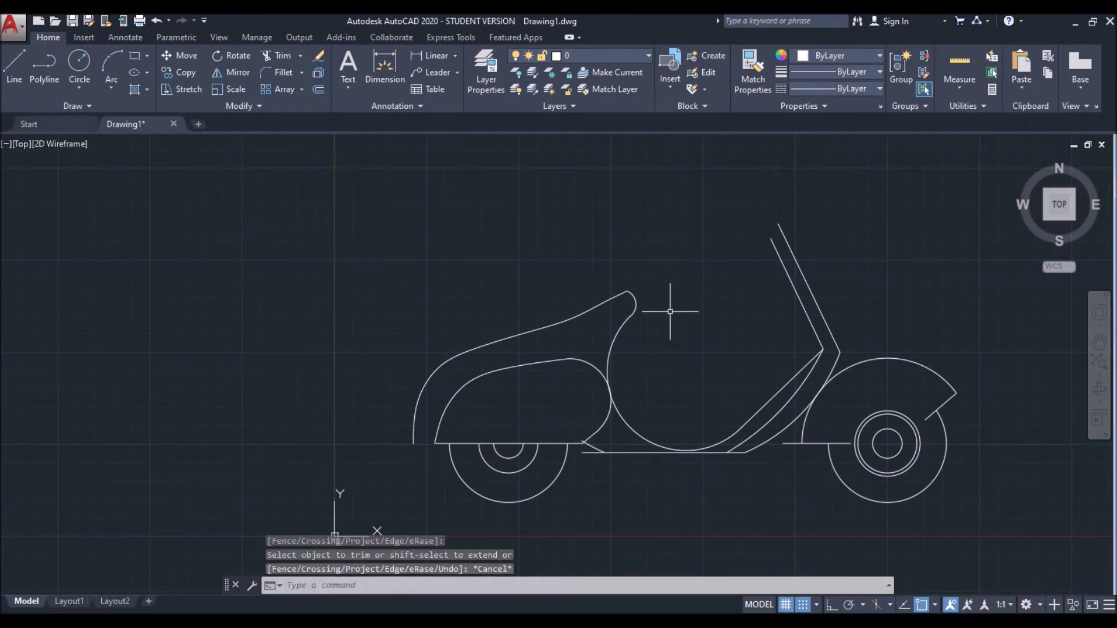
{"action": "middle_click_drag", "start_coordinate": [670, 312], "coordinate": [498, 374]}
{"action": "middle_click_drag", "start_coordinate": [644, 374], "coordinate": [451, 373]}
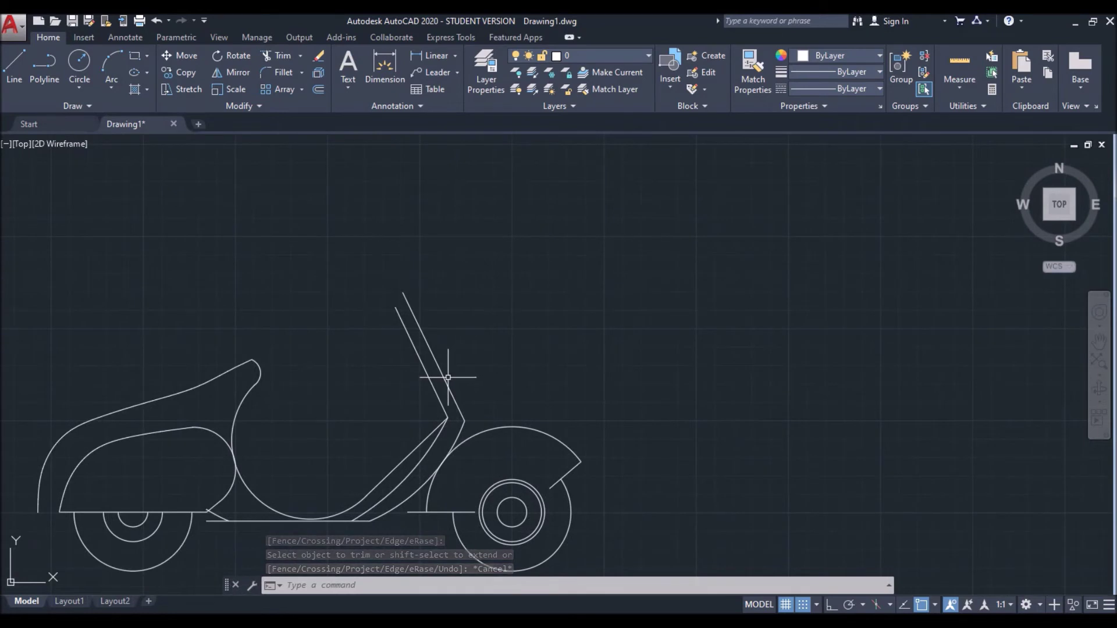
Draw a slanted line from the steering column's top down to its lower bend
{"action": "type", "text": "l"}
{"action": "key", "text": "Return"}
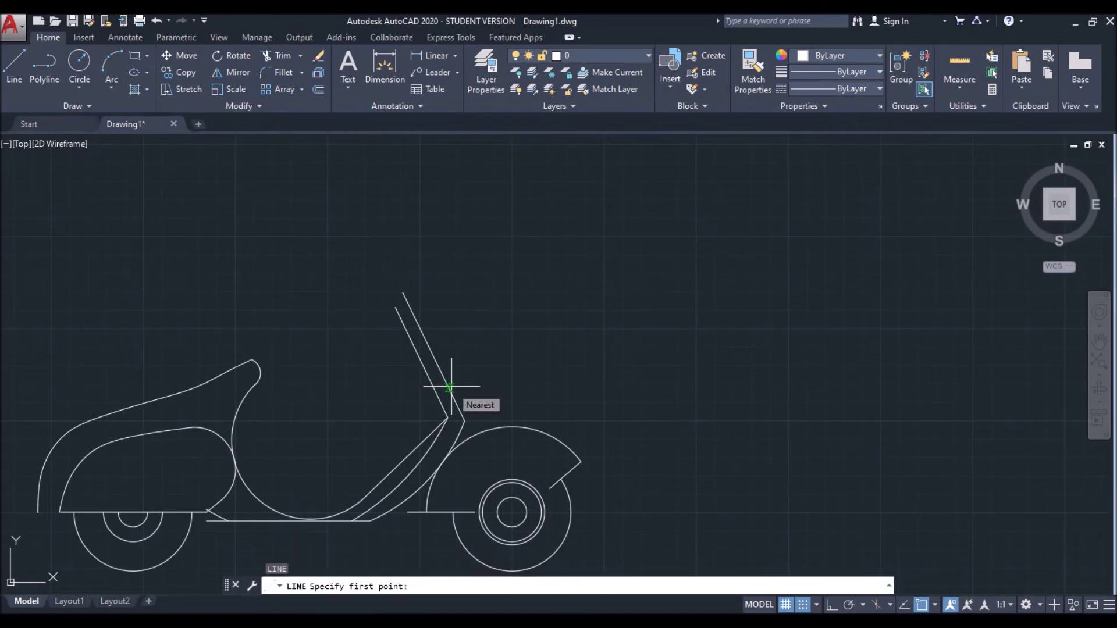
{"action": "left_click", "coordinate": [403, 292]}
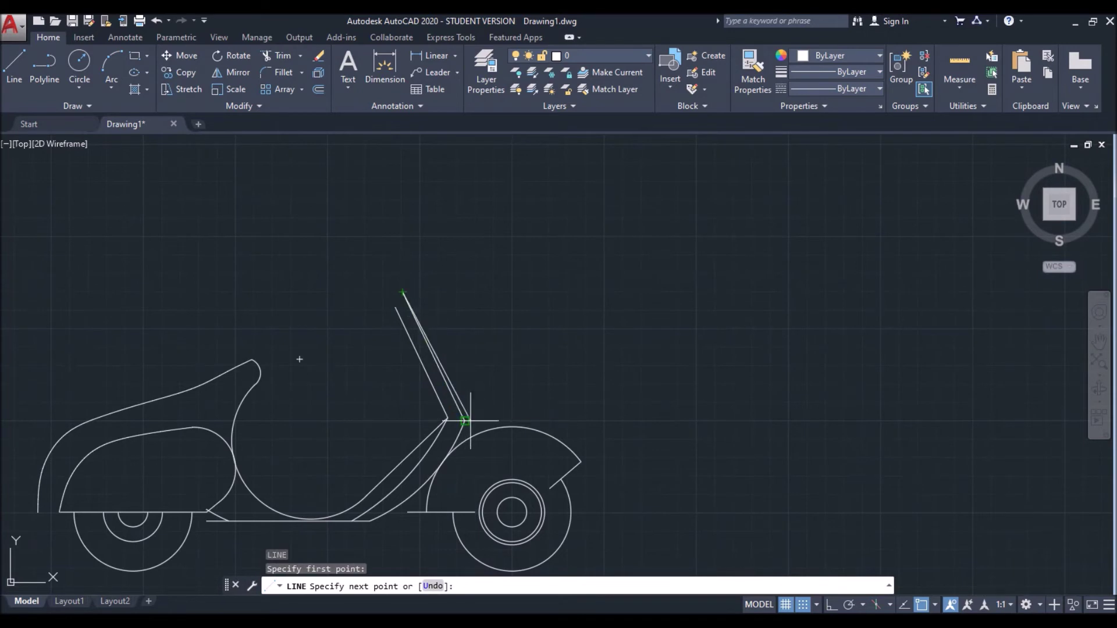
{"action": "scroll", "coordinate": [469, 421], "scroll_direction": "up", "scroll_amount": 2}
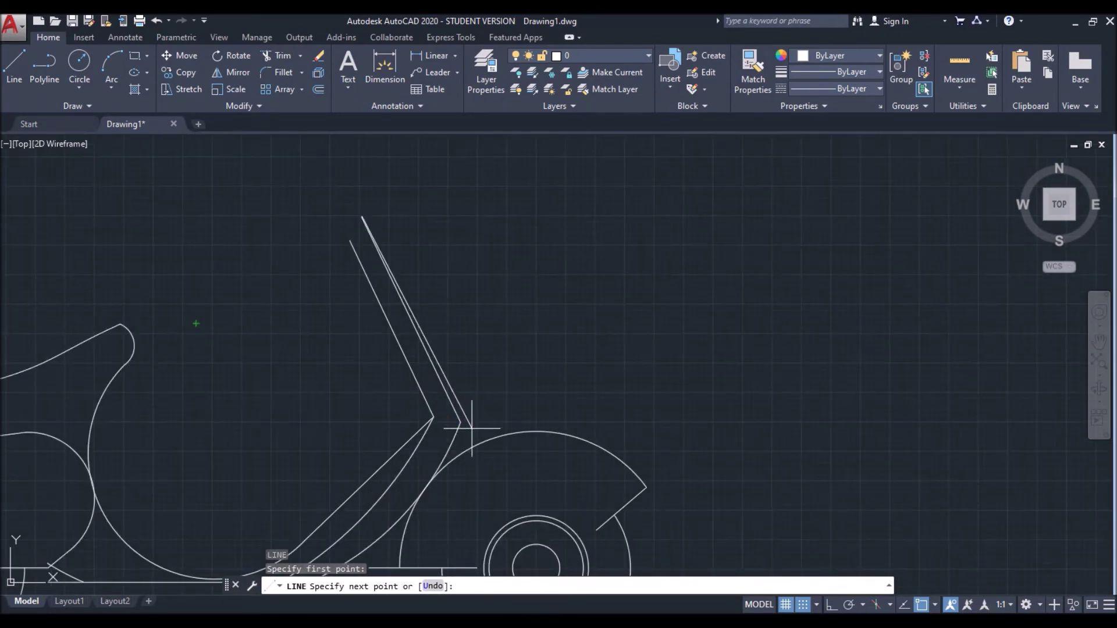
{"action": "left_click", "coordinate": [476, 427]}
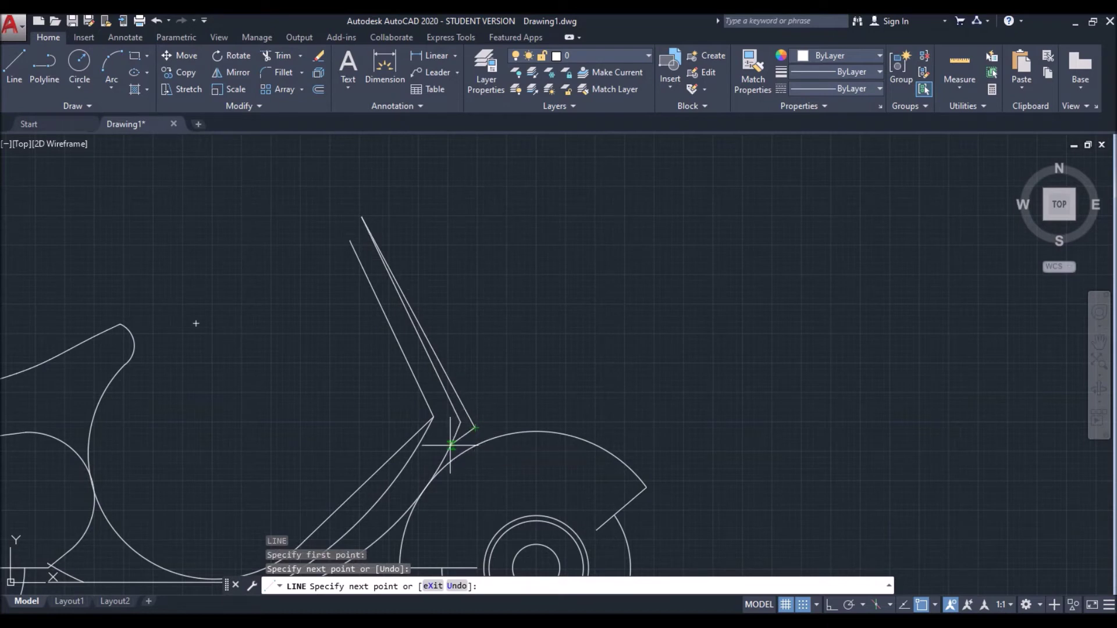
{"action": "key", "text": "Return"}
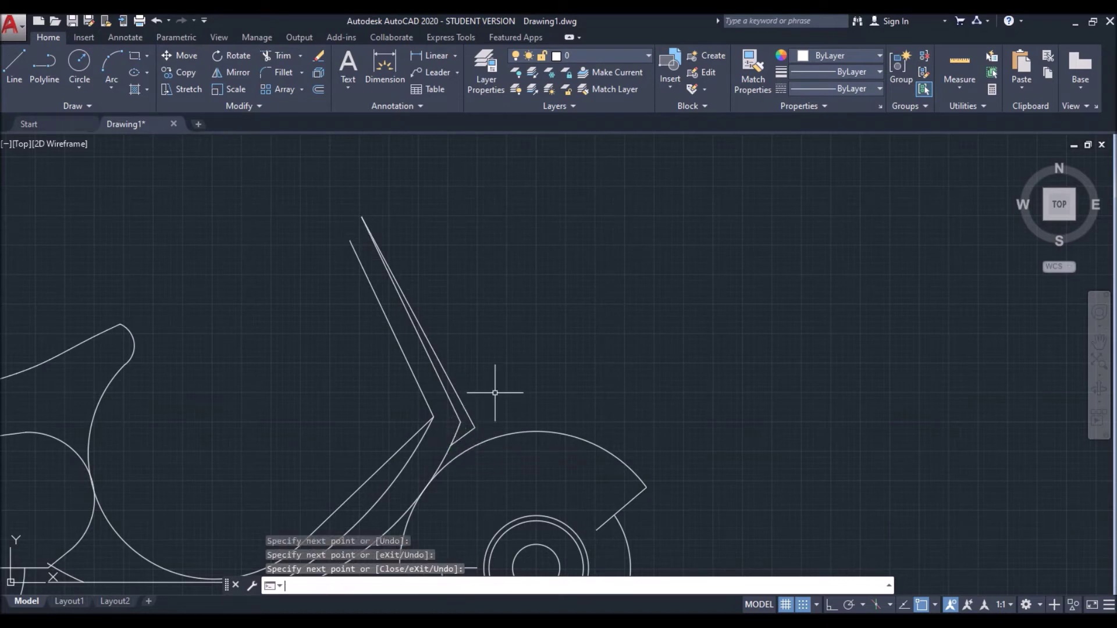
{"action": "key", "text": "Return"}
{"action": "scroll", "coordinate": [457, 474], "scroll_direction": "up", "scroll_amount": 1}
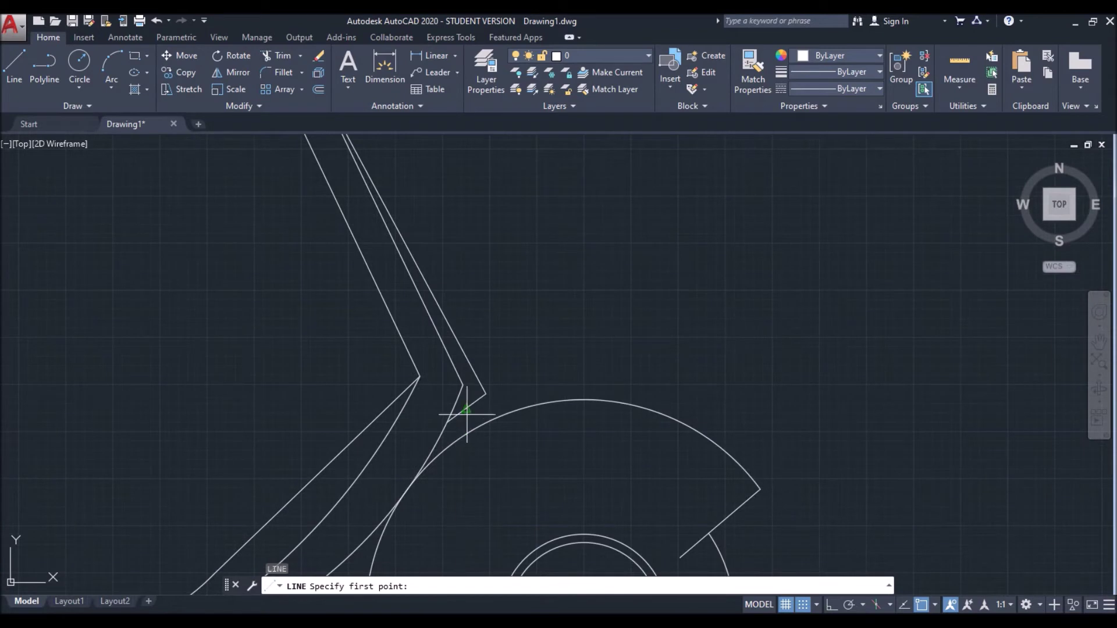
{"action": "scroll", "coordinate": [517, 487], "scroll_direction": "up", "scroll_amount": 2}
{"action": "middle_click_drag", "start_coordinate": [428, 259], "coordinate": [481, 474]}
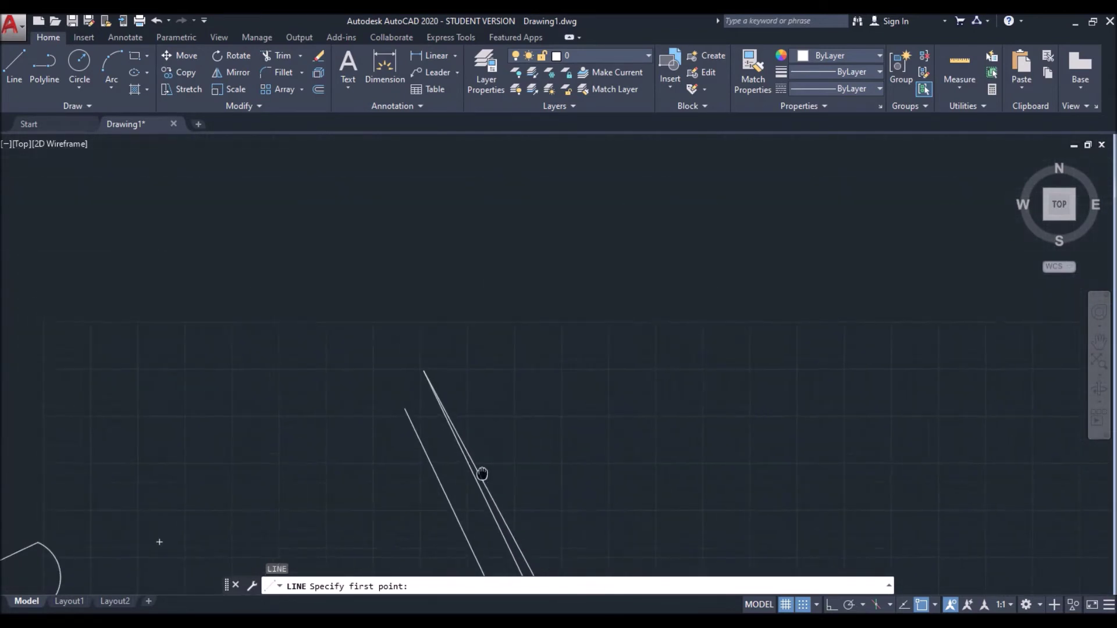
{"action": "key", "text": "Escape"}
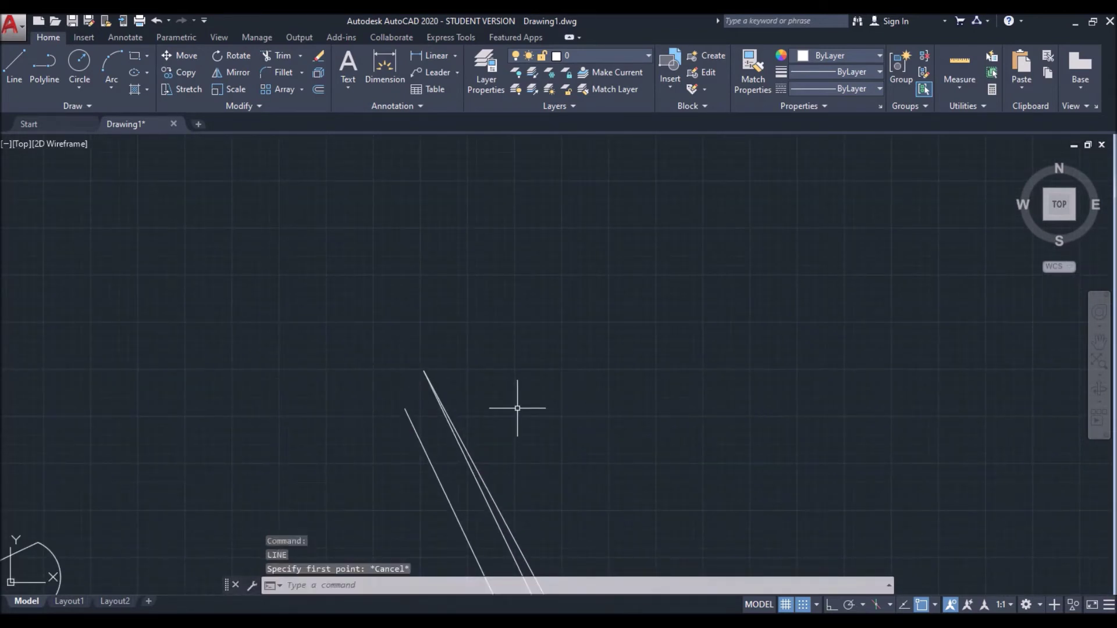
{"action": "scroll", "coordinate": [431, 445], "scroll_direction": "up", "scroll_amount": 3}
Join the steering column's two top ends with a line to form a pointed tip
{"action": "type", "text": "l"}
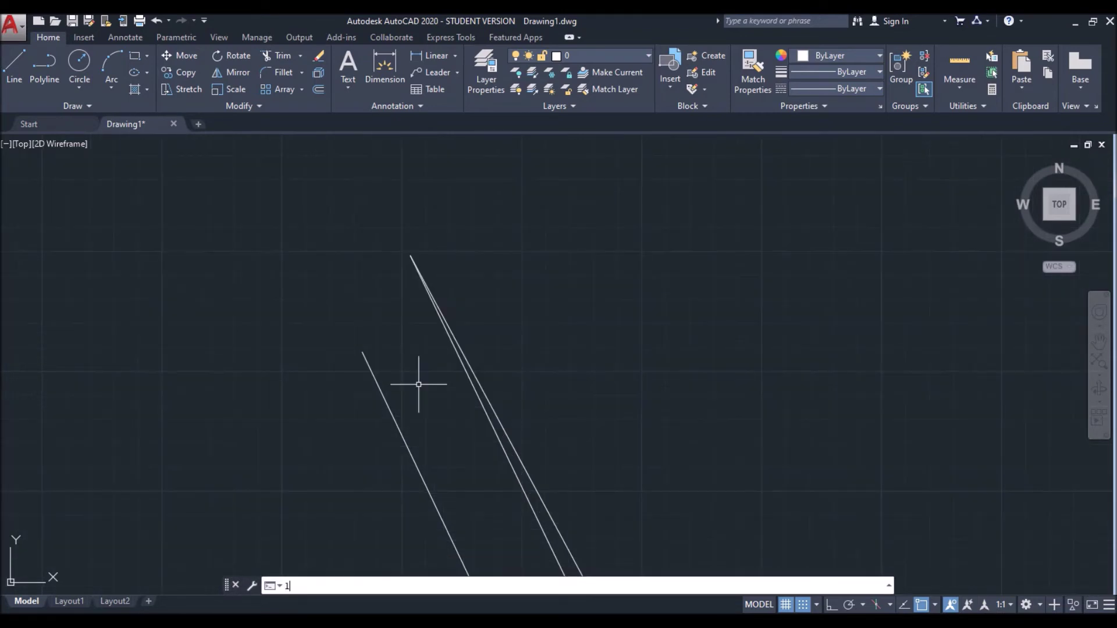
{"action": "key", "text": "Return"}
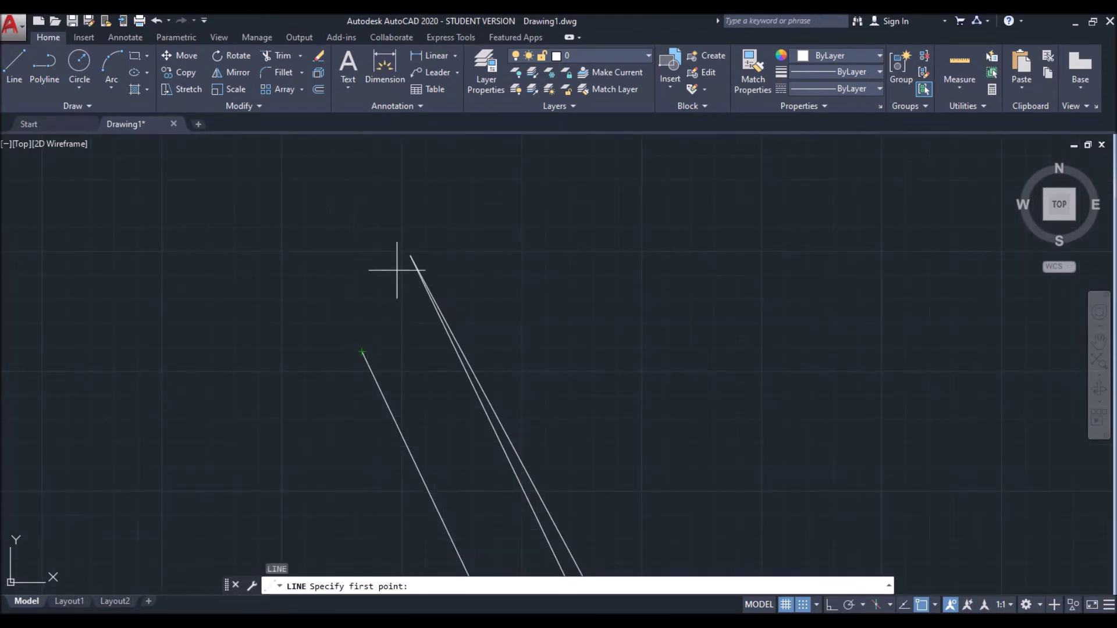
{"action": "left_click", "coordinate": [410, 255]}
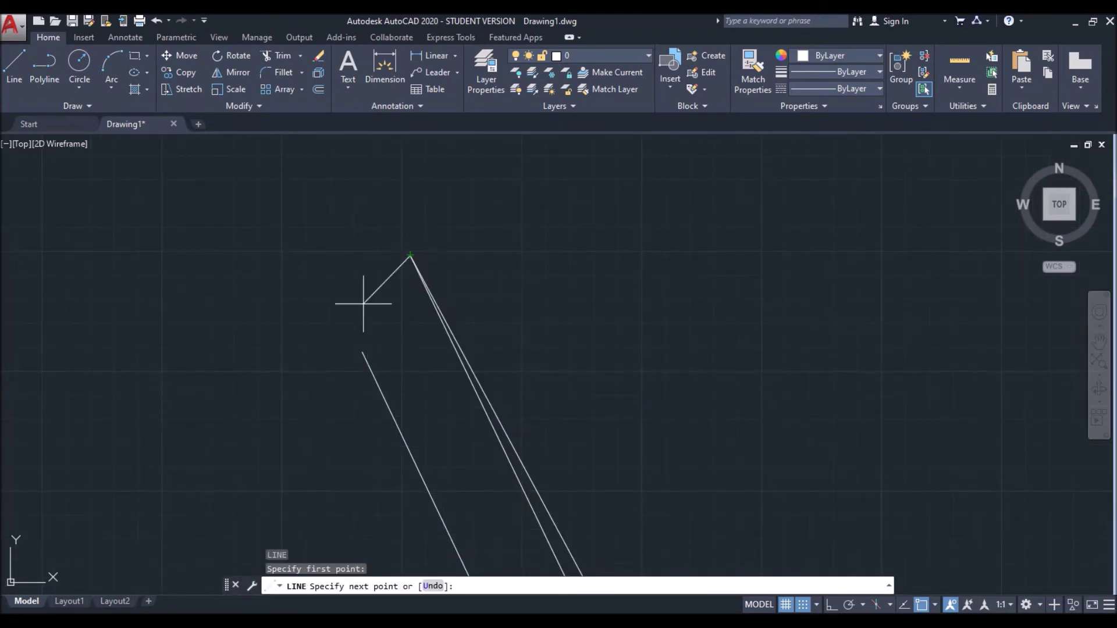
{"action": "left_click", "coordinate": [362, 351]}
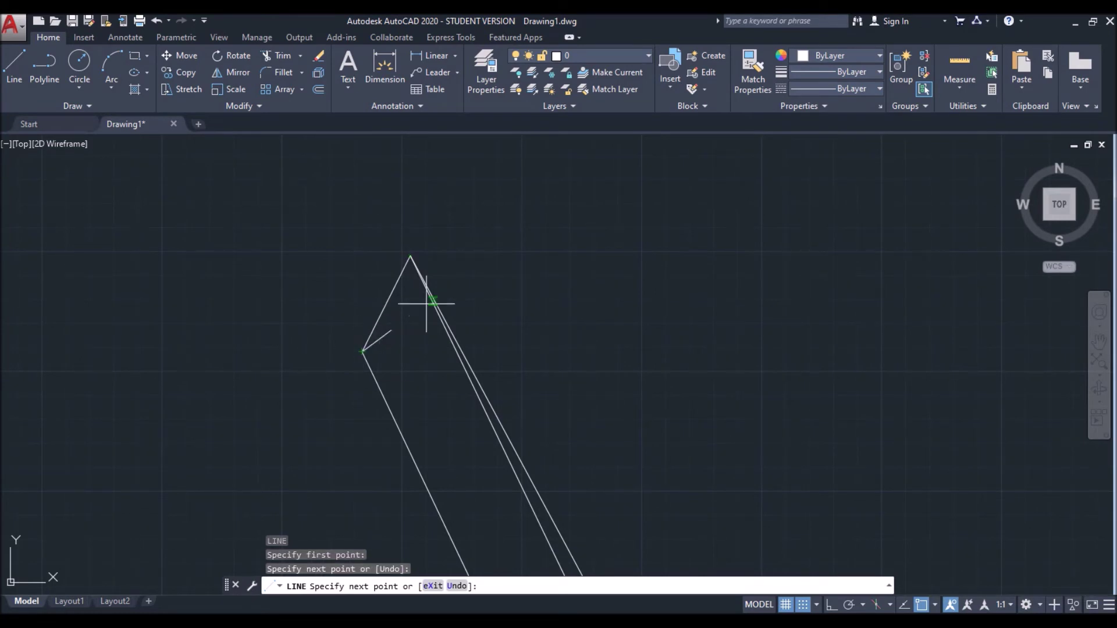
{"action": "key", "text": "Return"}
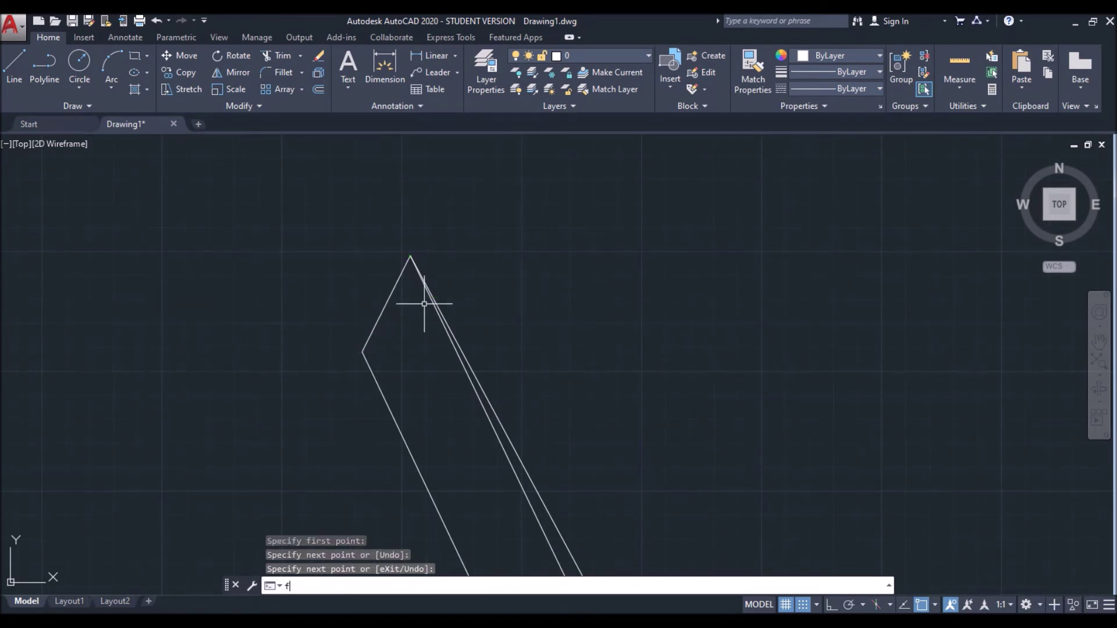
{"action": "key", "text": "Return"}
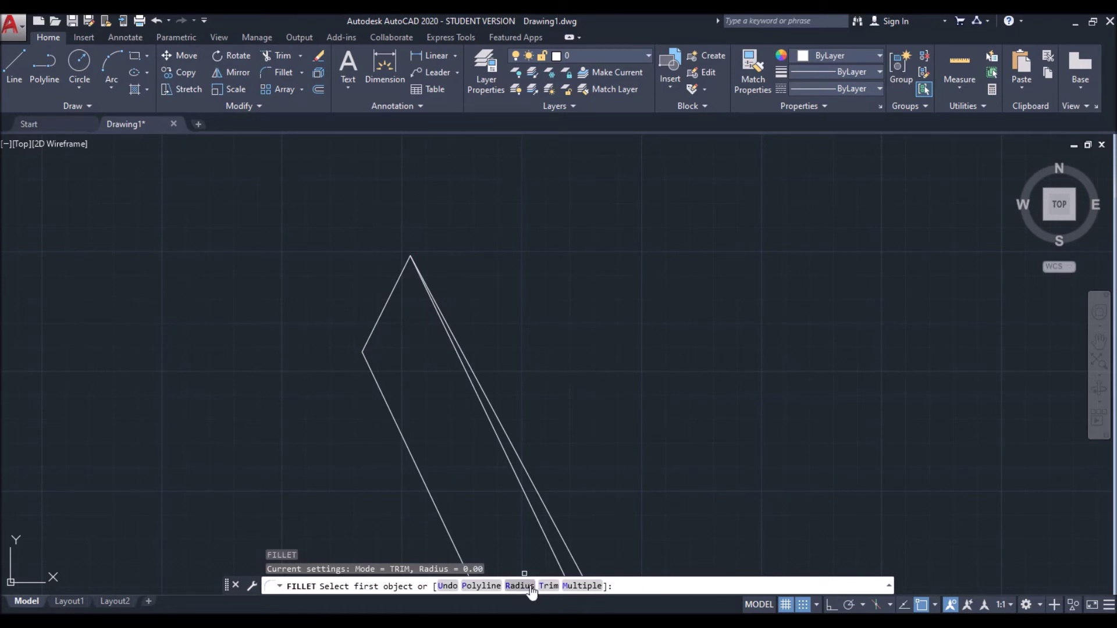
Fillet the steering column's upper left corner with a radius of 15
{"action": "left_click", "coordinate": [520, 586]}
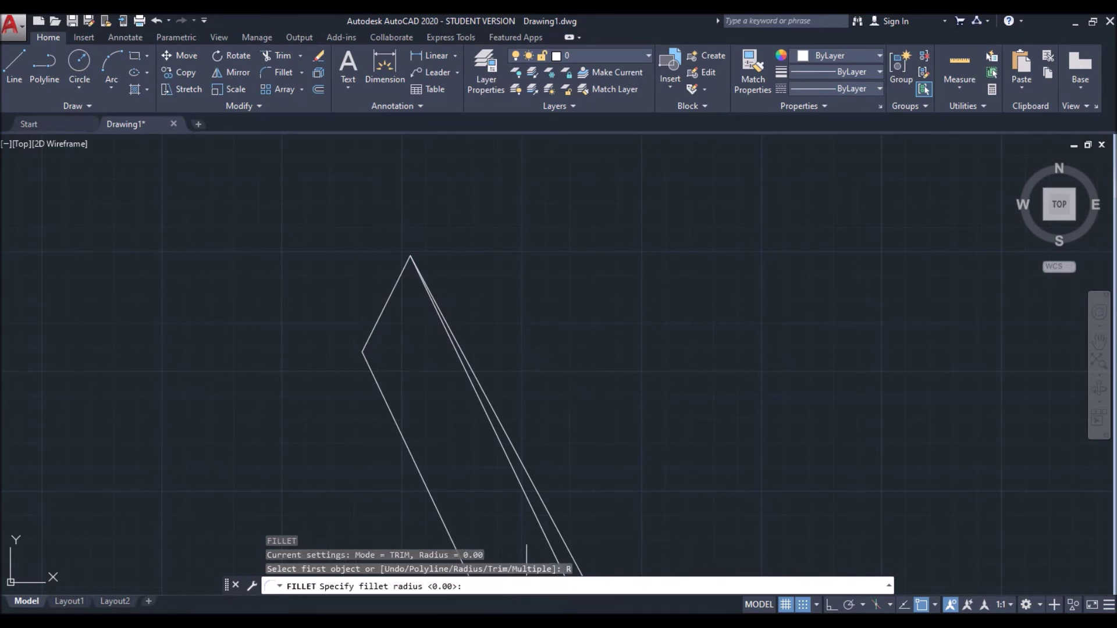
{"action": "type", "text": "1"}
{"action": "key", "text": "Return"}
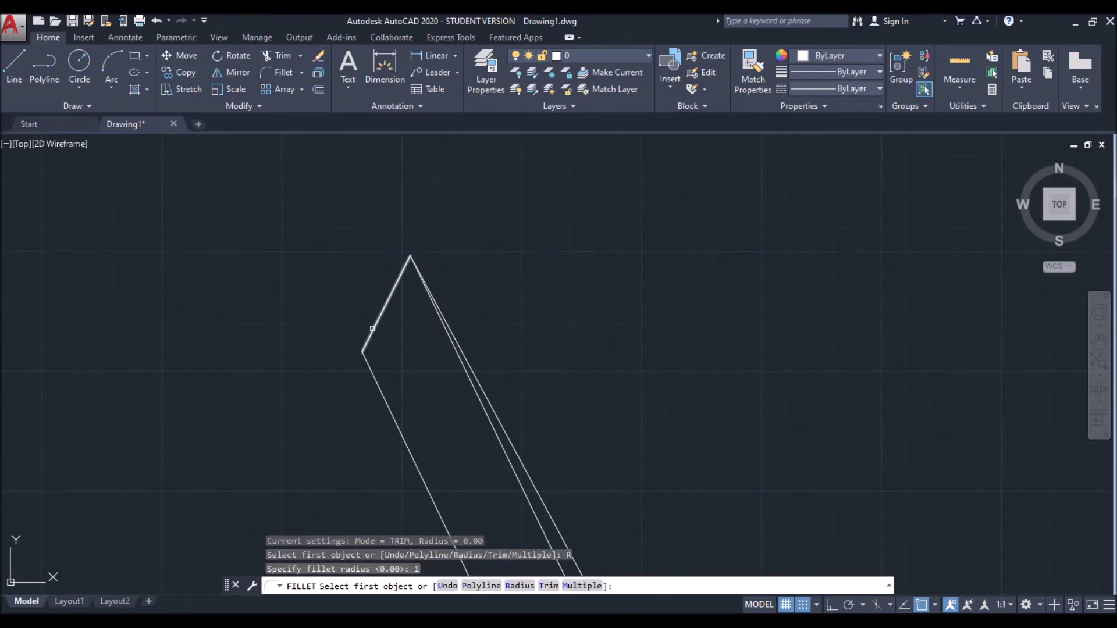
{"action": "left_click", "coordinate": [371, 337]}
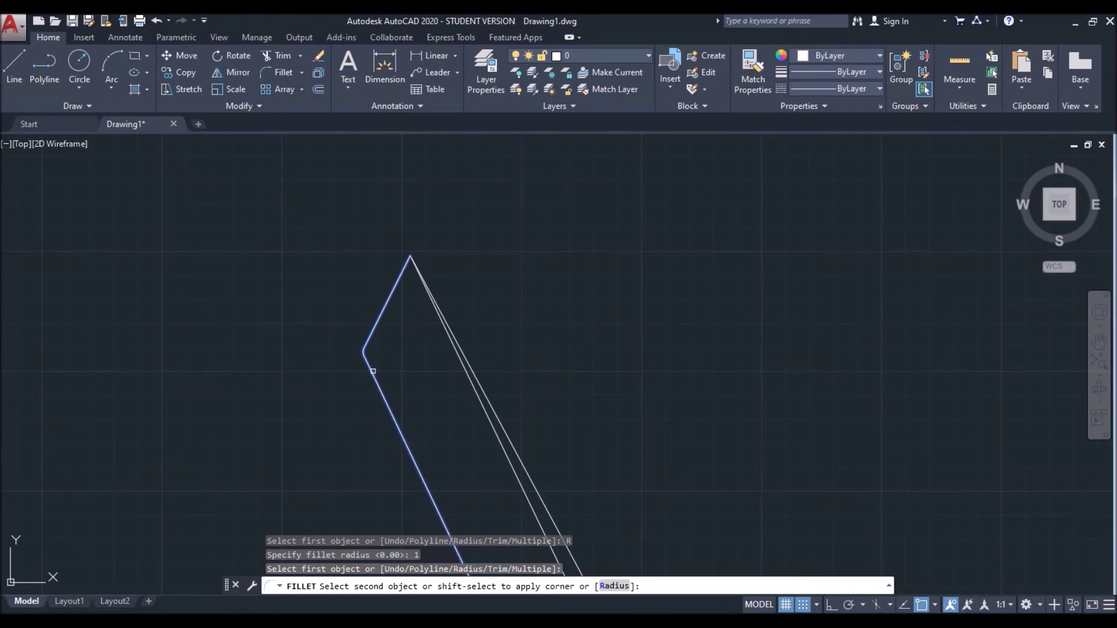
{"action": "left_click", "coordinate": [614, 586]}
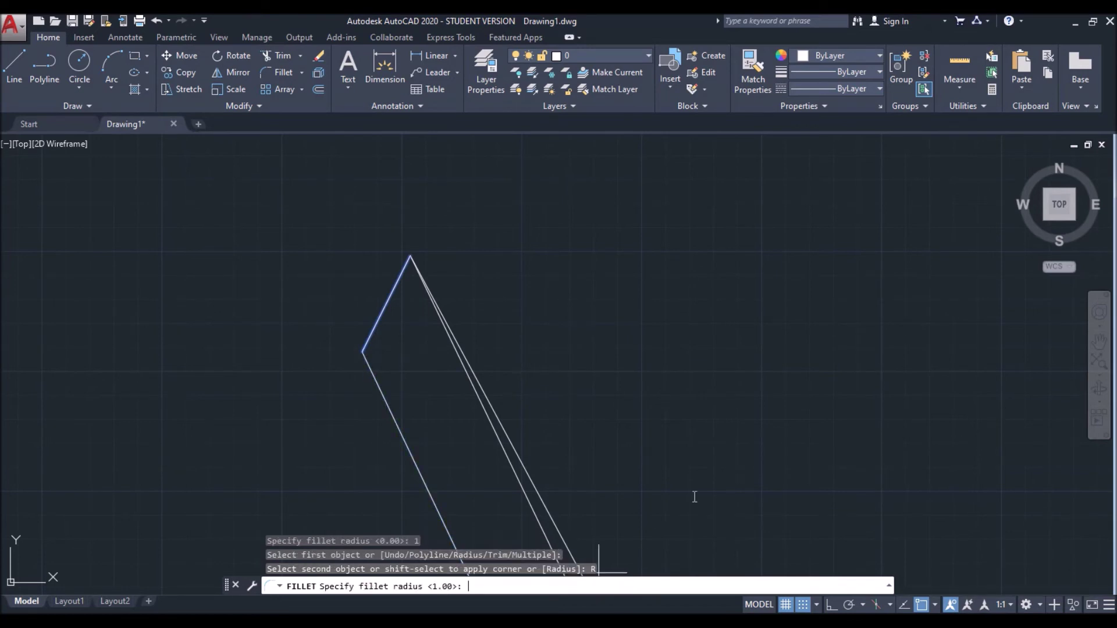
{"action": "type", "text": "15"}
{"action": "key", "text": "Return"}
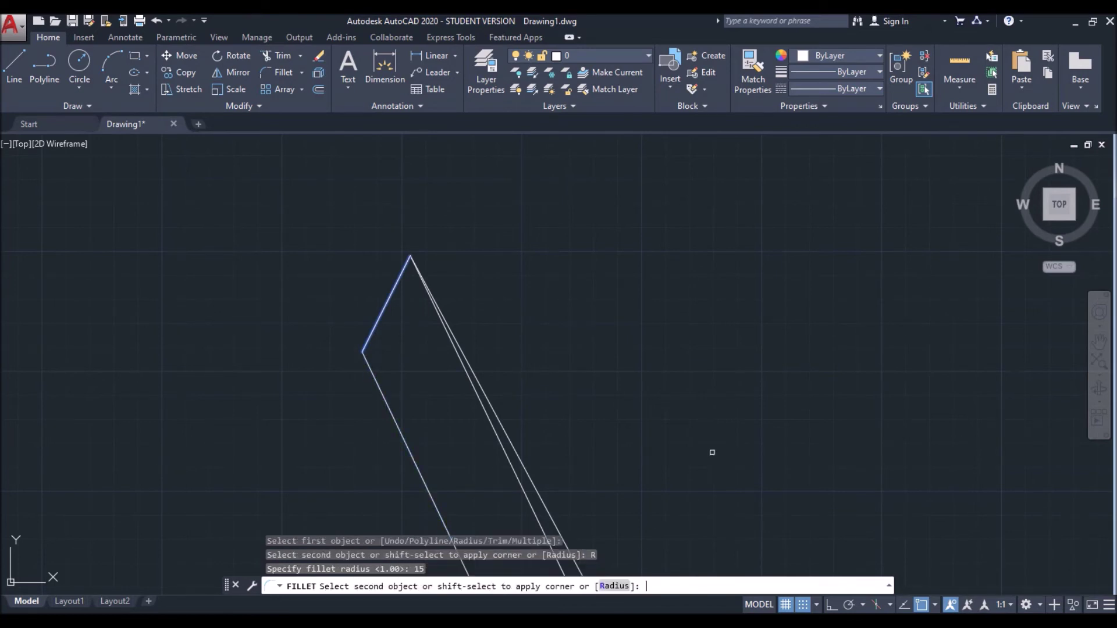
{"action": "left_click", "coordinate": [374, 373]}
{"action": "scroll", "coordinate": [523, 355], "scroll_direction": "down", "scroll_amount": 1}
{"action": "scroll", "coordinate": [582, 320], "scroll_direction": "down", "scroll_amount": 2}
{"action": "scroll", "coordinate": [640, 297], "scroll_direction": "down", "scroll_amount": 2}
{"action": "scroll", "coordinate": [654, 306], "scroll_direction": "down", "scroll_amount": 4}
{"action": "scroll", "coordinate": [656, 300], "scroll_direction": "up", "scroll_amount": 2}
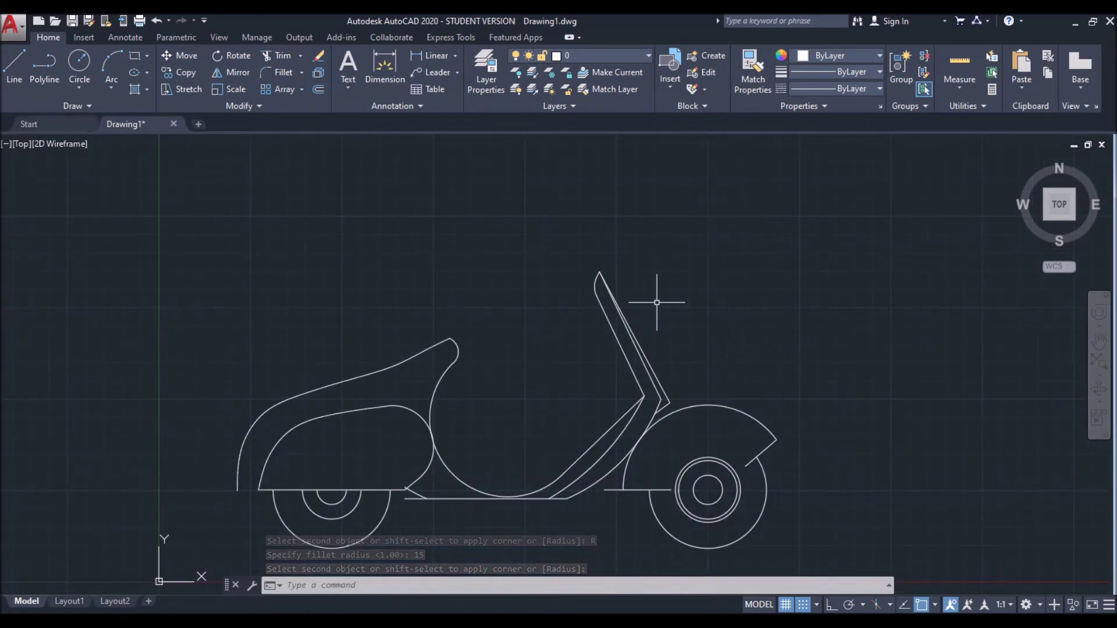
Draw two parallel short lines angling up-left from the column's rounded top as the handlebar stem
{"action": "type", "text": "l"}
{"action": "key", "text": "Return"}
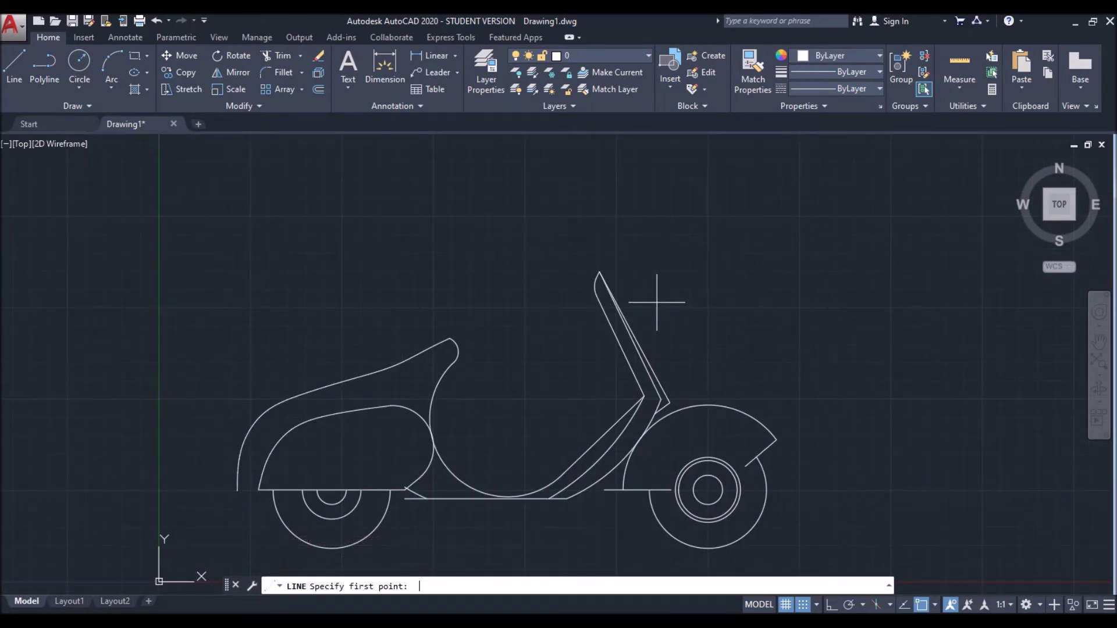
{"action": "scroll", "coordinate": [599, 238], "scroll_direction": "up", "scroll_amount": 2}
{"action": "scroll", "coordinate": [596, 296], "scroll_direction": "up", "scroll_amount": 2}
{"action": "scroll", "coordinate": [597, 297], "scroll_direction": "up", "scroll_amount": 1}
{"action": "middle_click_drag", "start_coordinate": [596, 297], "coordinate": [619, 397]}
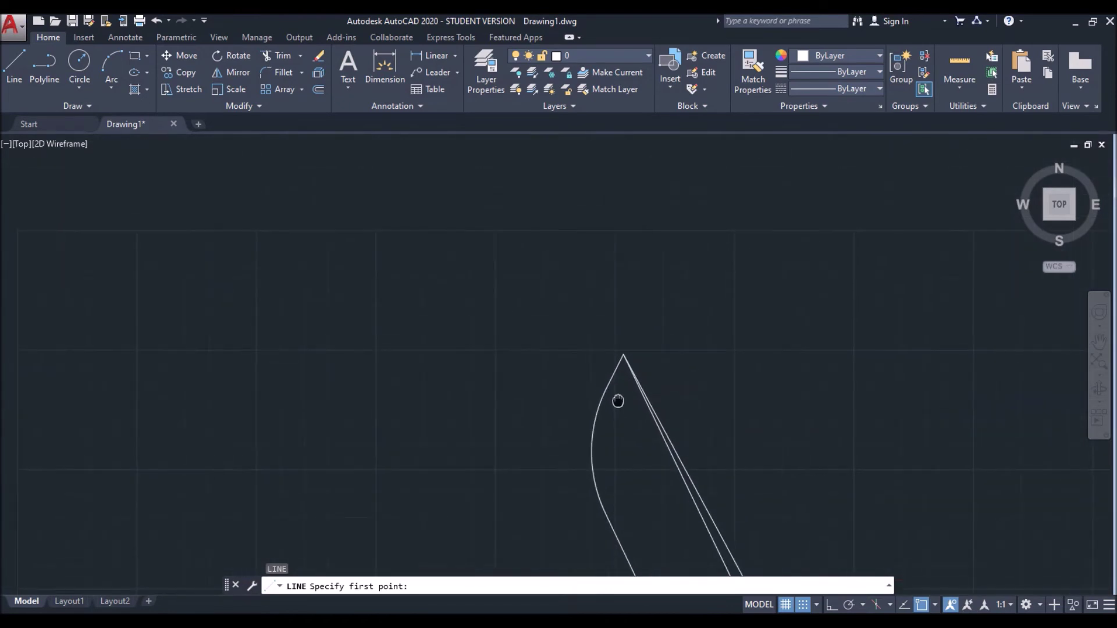
{"action": "left_click", "coordinate": [615, 370]}
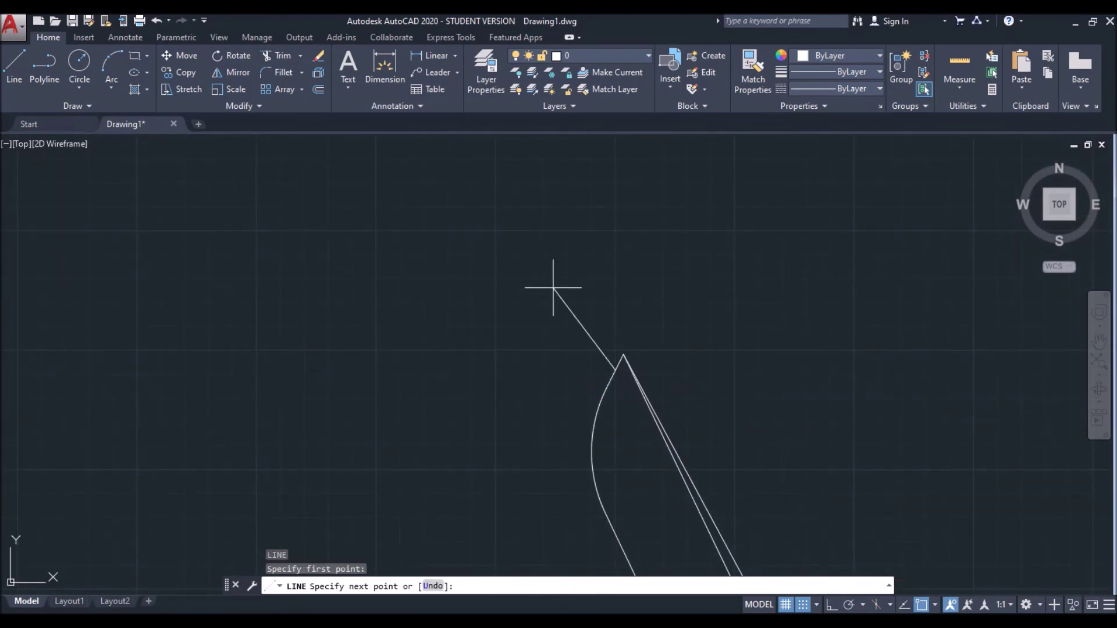
{"action": "left_click", "coordinate": [569, 305]}
{"action": "key", "text": "Return"}
{"action": "key", "text": "Return"}
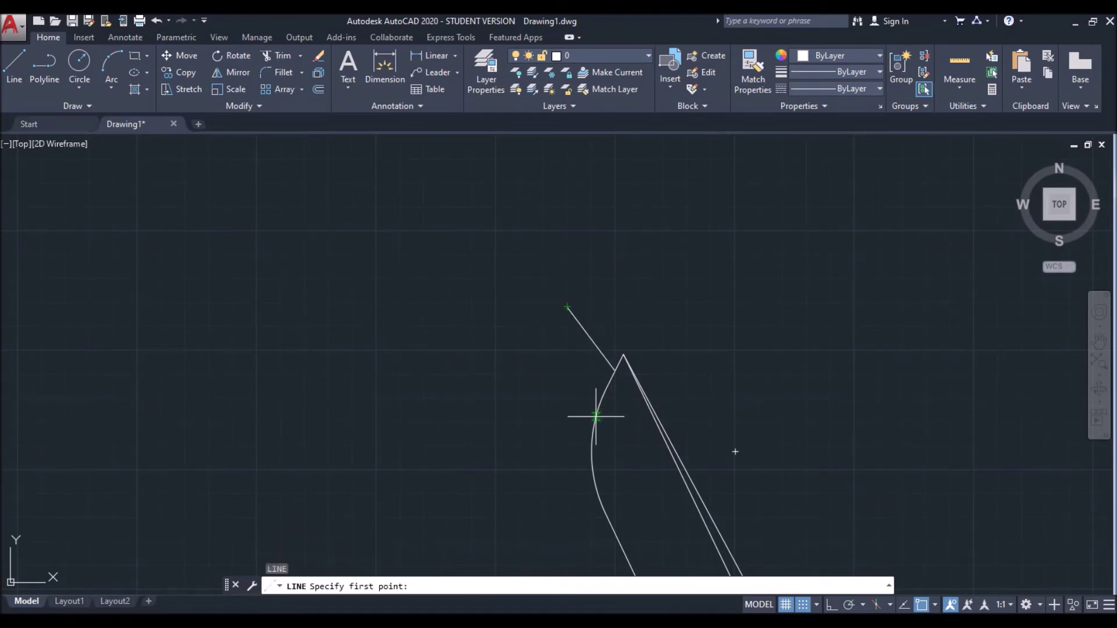
{"action": "left_click", "coordinate": [596, 416]}
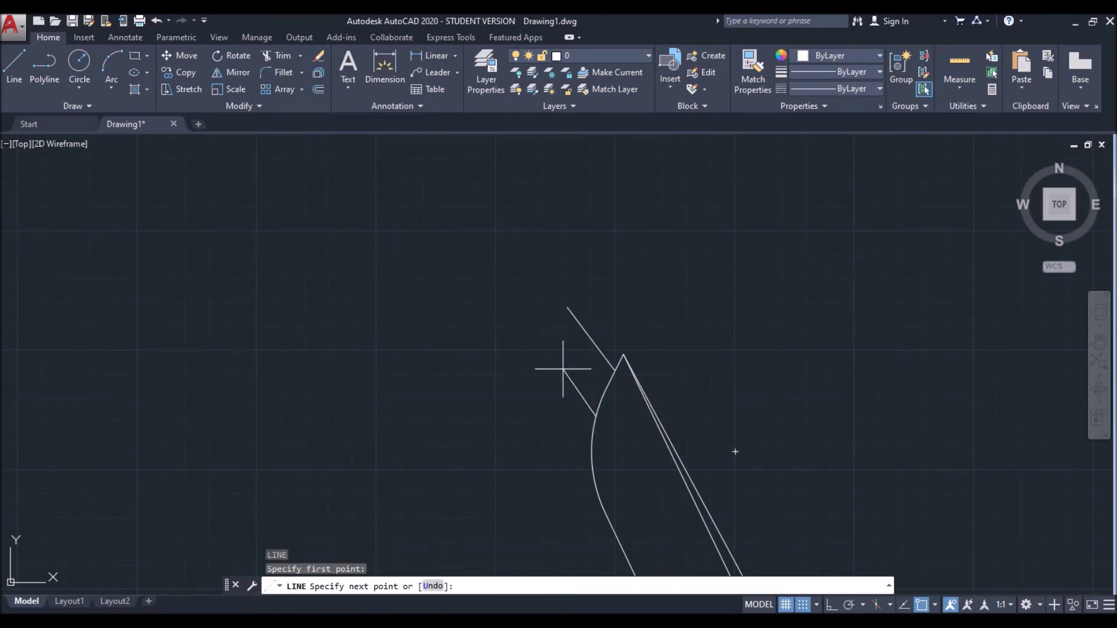
{"action": "left_click", "coordinate": [532, 343]}
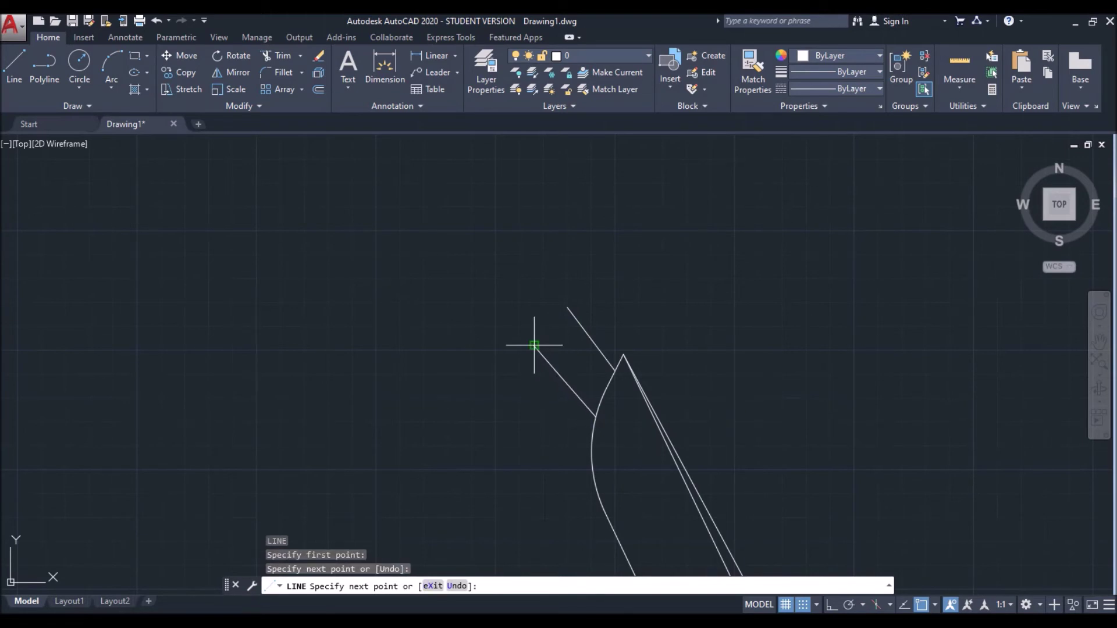
{"action": "scroll", "coordinate": [637, 311], "scroll_direction": "down", "scroll_amount": 3}
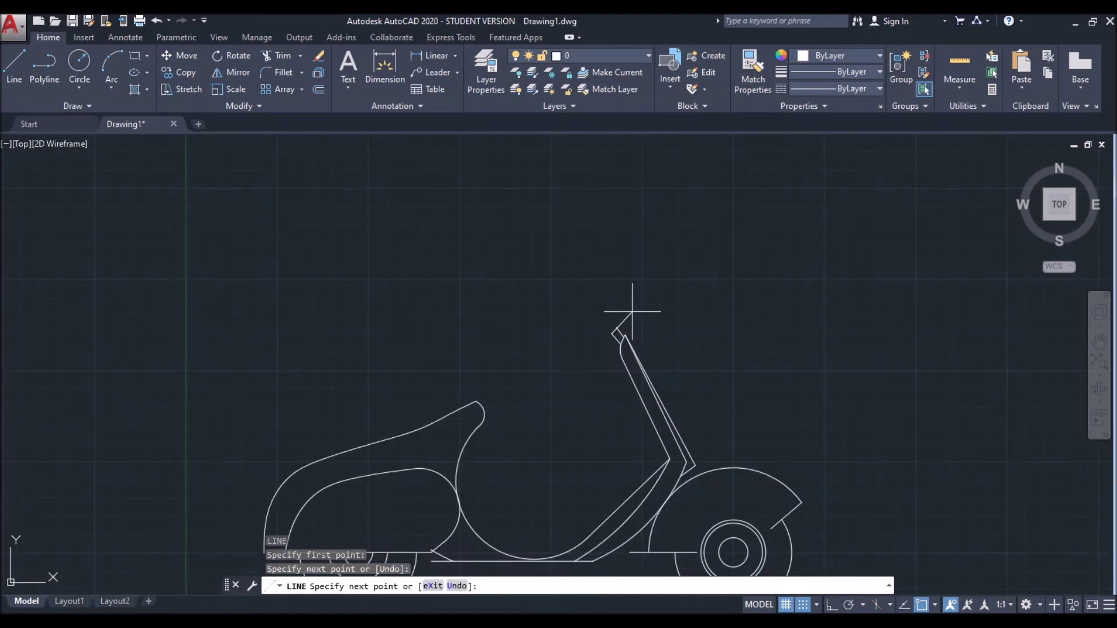
{"action": "key", "text": "Return"}
{"action": "key", "text": "Return"}
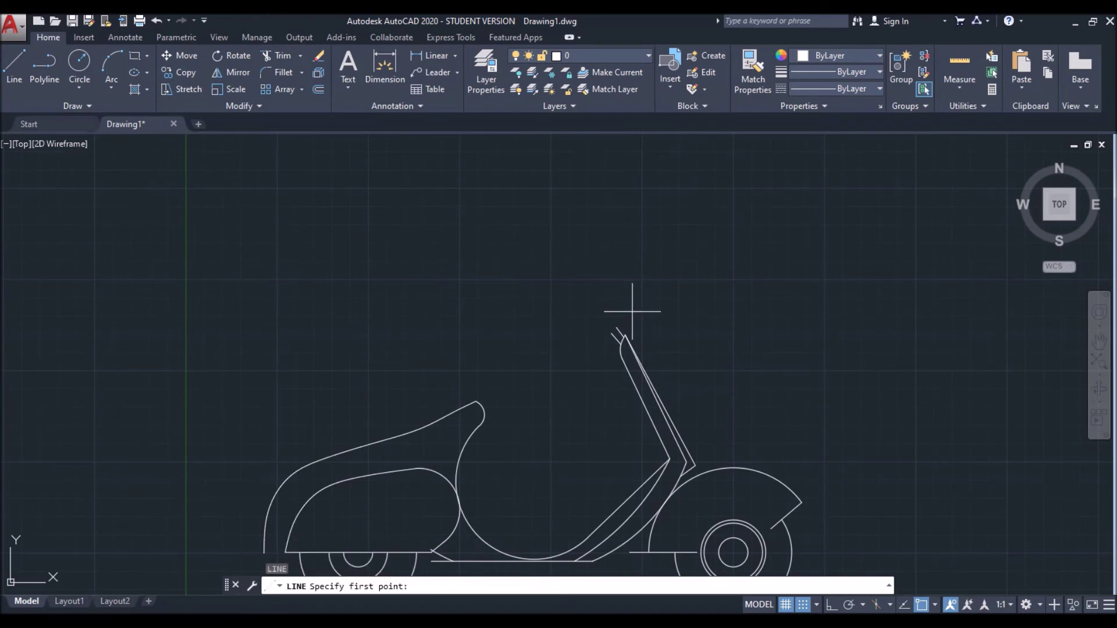
Draw a short line from the column's inner lower corner to the fender arc
{"action": "scroll", "coordinate": [529, 242], "scroll_direction": "up", "scroll_amount": 2}
{"action": "scroll", "coordinate": [555, 251], "scroll_direction": "up", "scroll_amount": 3}
{"action": "scroll", "coordinate": [458, 247], "scroll_direction": "down", "scroll_amount": 1}
{"action": "scroll", "coordinate": [453, 250], "scroll_direction": "down", "scroll_amount": 2}
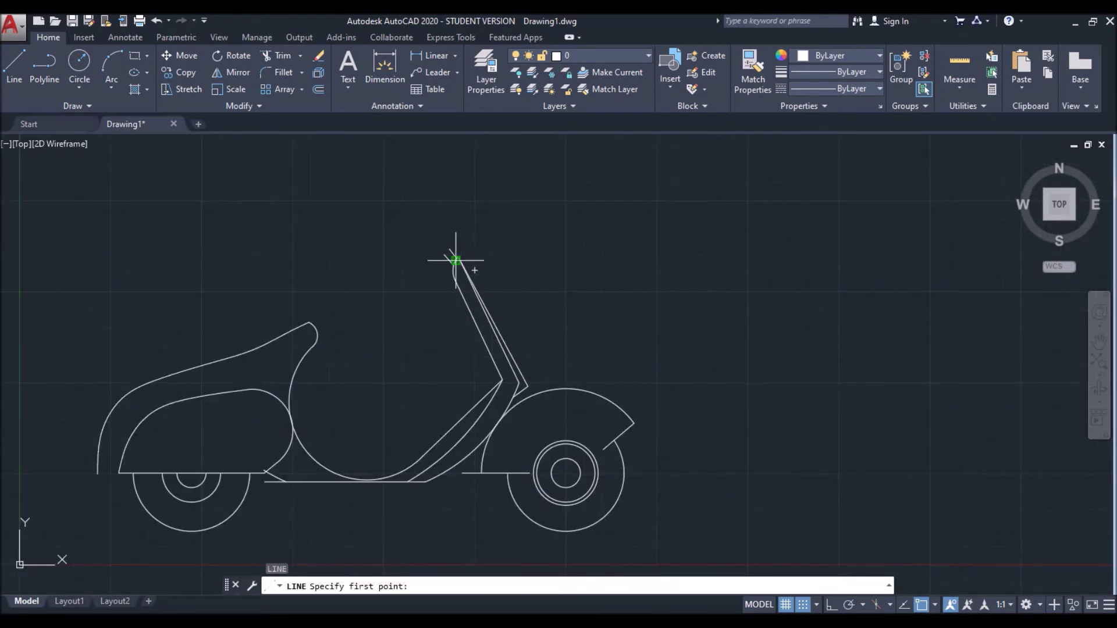
{"action": "scroll", "coordinate": [510, 370], "scroll_direction": "up", "scroll_amount": 2}
{"action": "scroll", "coordinate": [387, 349], "scroll_direction": "down", "scroll_amount": 2}
{"action": "middle_click_drag", "start_coordinate": [324, 232], "coordinate": [351, 257]}
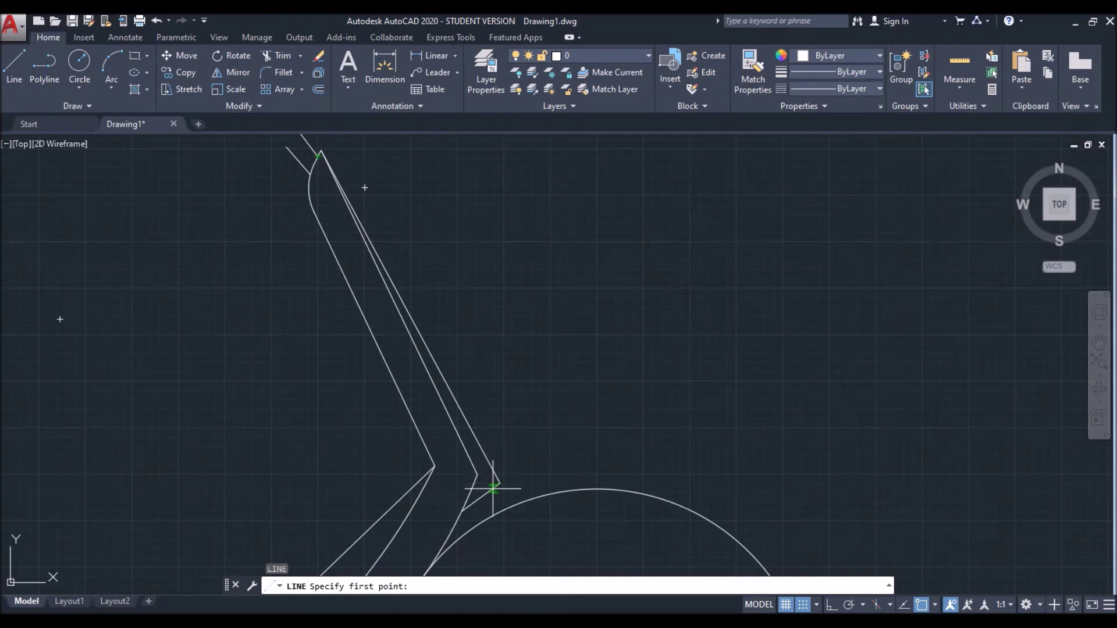
{"action": "left_click", "coordinate": [491, 490]}
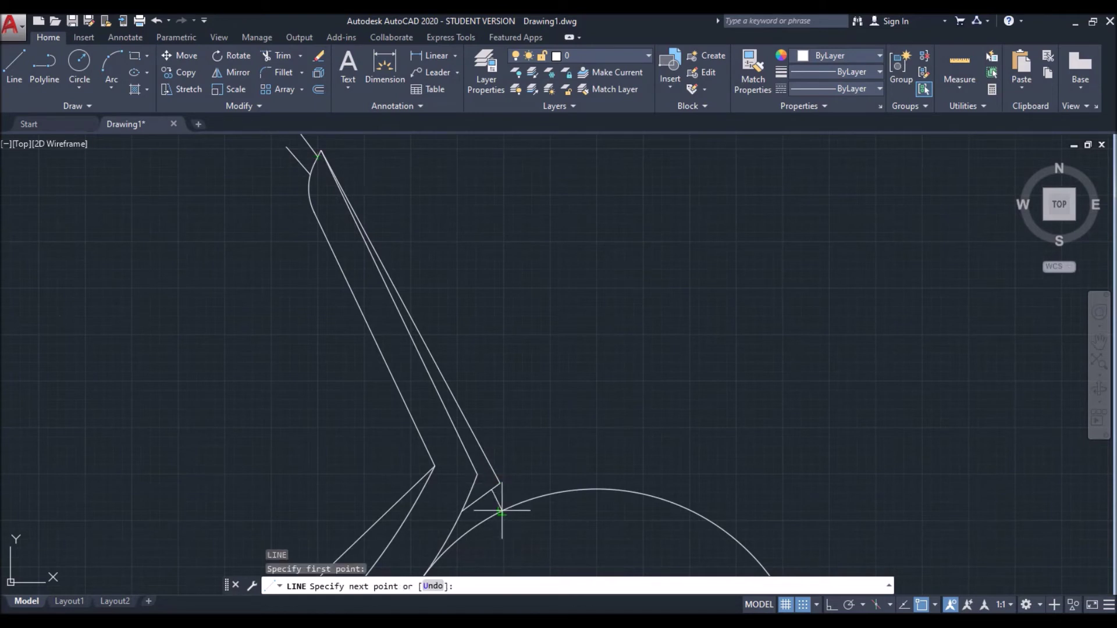
{"action": "left_click", "coordinate": [505, 509]}
{"action": "key", "text": "Return"}
{"action": "key", "text": "Return"}
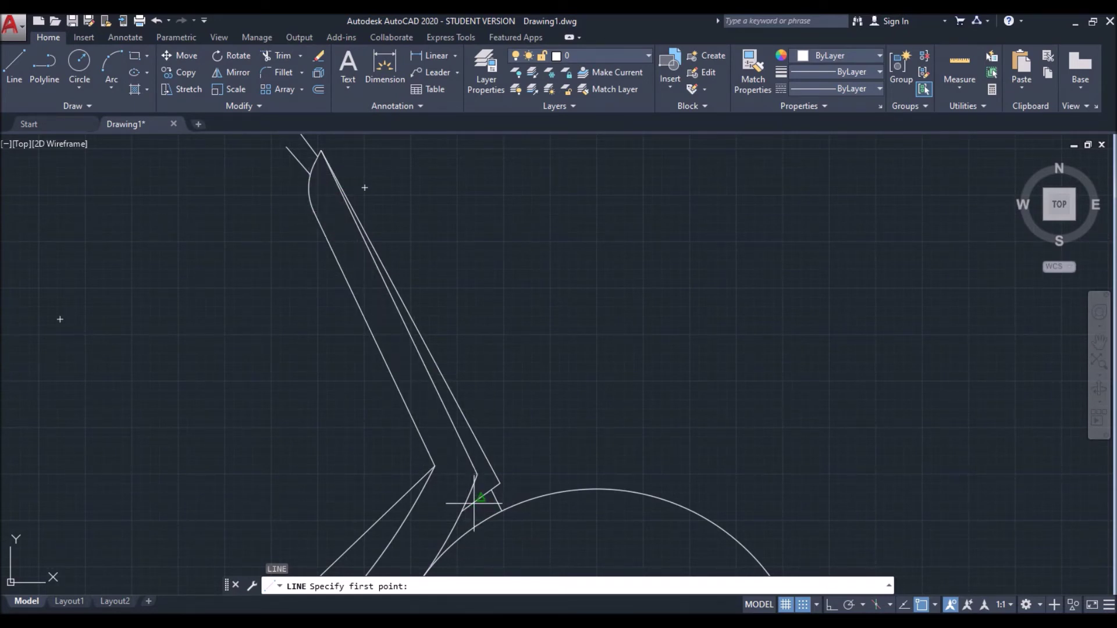
Draw a second connecting line from the column's outer lower corner to the fender arc
{"action": "left_click", "coordinate": [474, 504]}
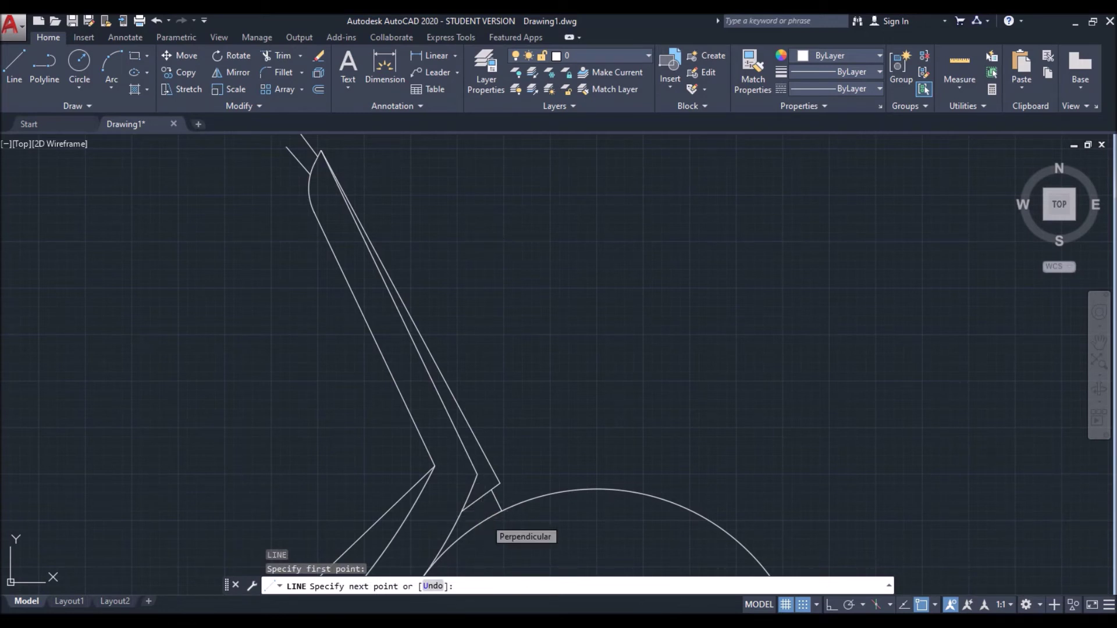
{"action": "key", "text": "Escape"}
{"action": "key", "text": "Return"}
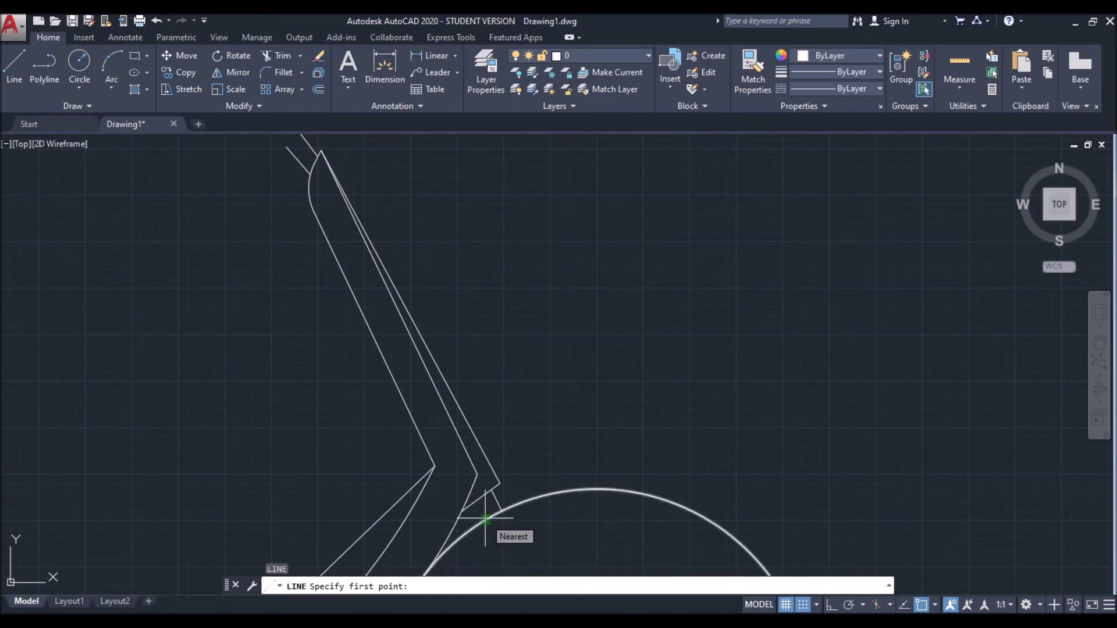
{"action": "scroll", "coordinate": [467, 505], "scroll_direction": "up", "scroll_amount": 2}
{"action": "left_click", "coordinate": [481, 498]}
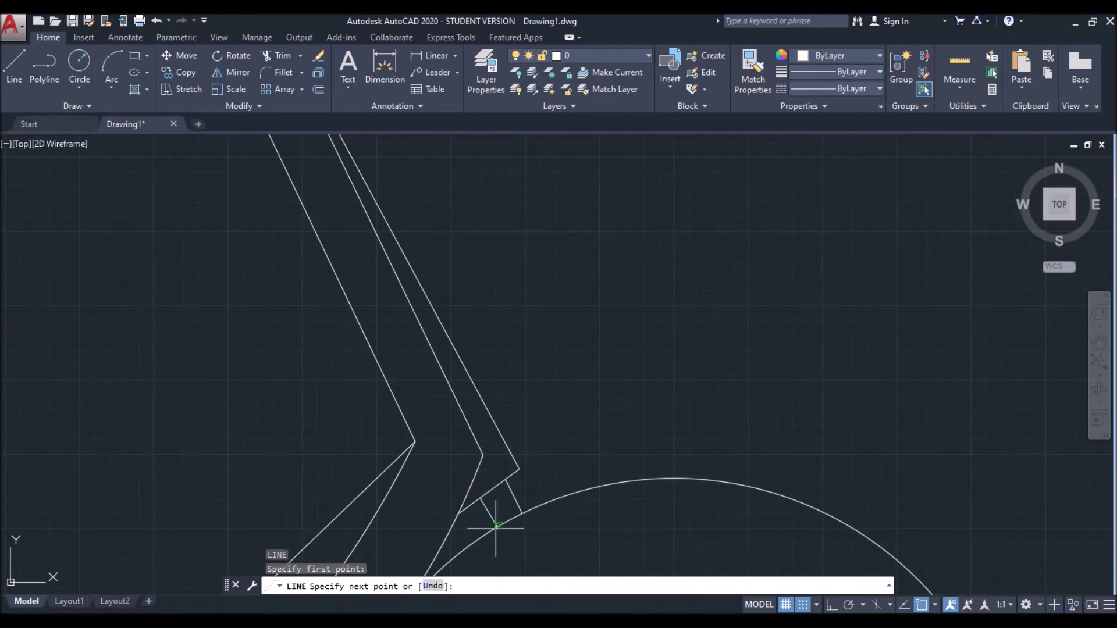
{"action": "left_click", "coordinate": [497, 528]}
{"action": "key", "text": "Return"}
{"action": "scroll", "coordinate": [705, 332], "scroll_direction": "down", "scroll_amount": 3}
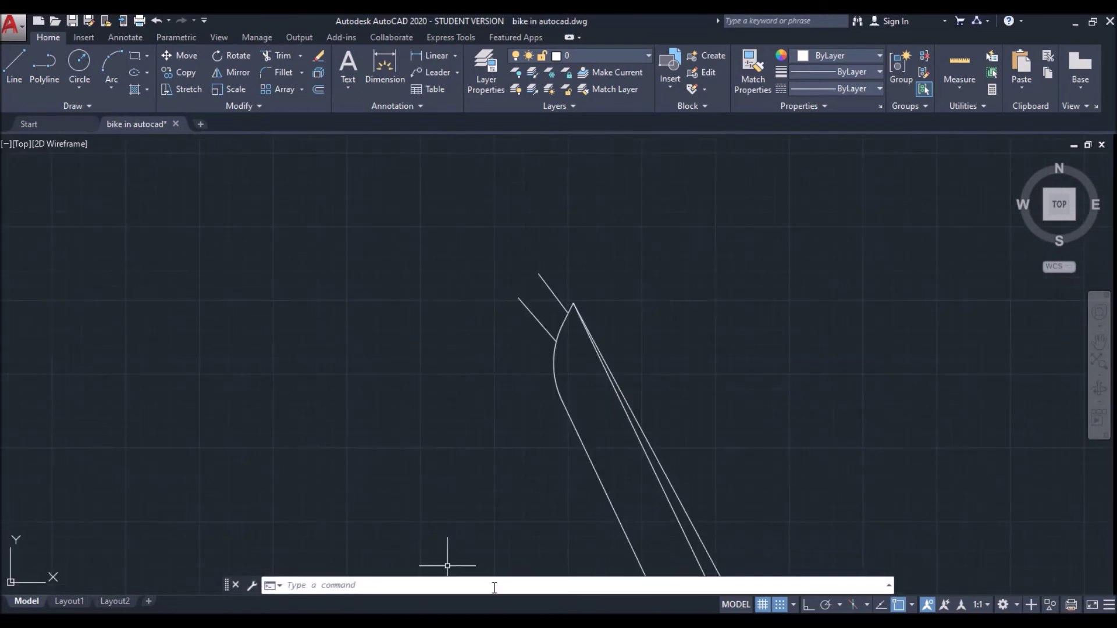
Click into the command line of the saved drawing, bike in autocad.dwg
{"action": "left_click", "coordinate": [494, 587]}
Draw a circle at the handlebar stem top, sized to reach the stem line's end
{"action": "key", "text": "Return"}
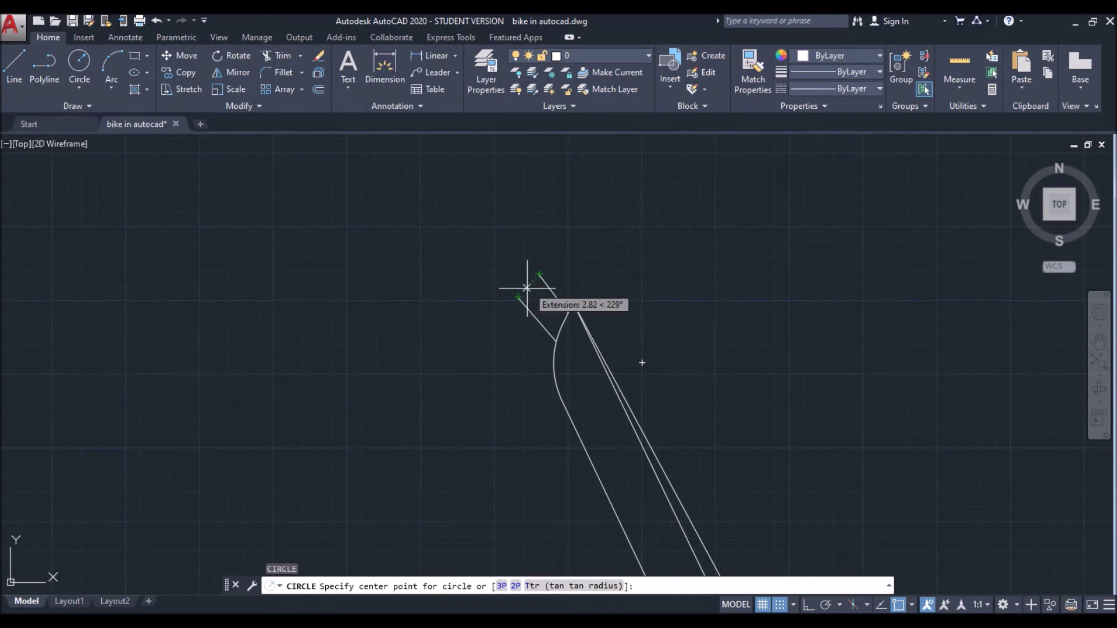
{"action": "left_click", "coordinate": [527, 287]}
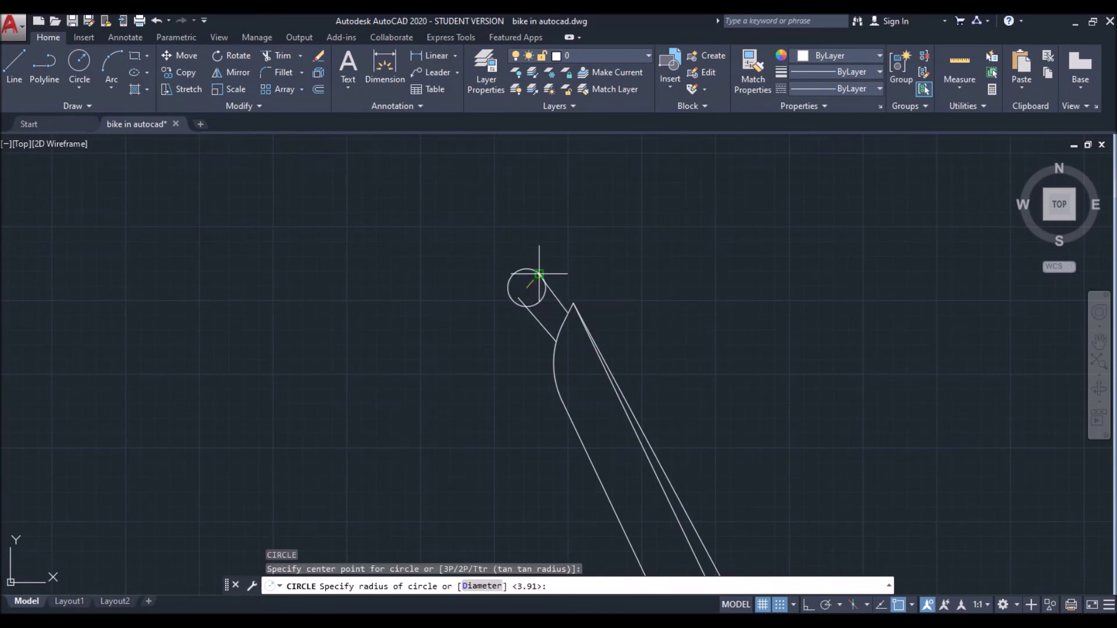
{"action": "left_click", "coordinate": [539, 273]}
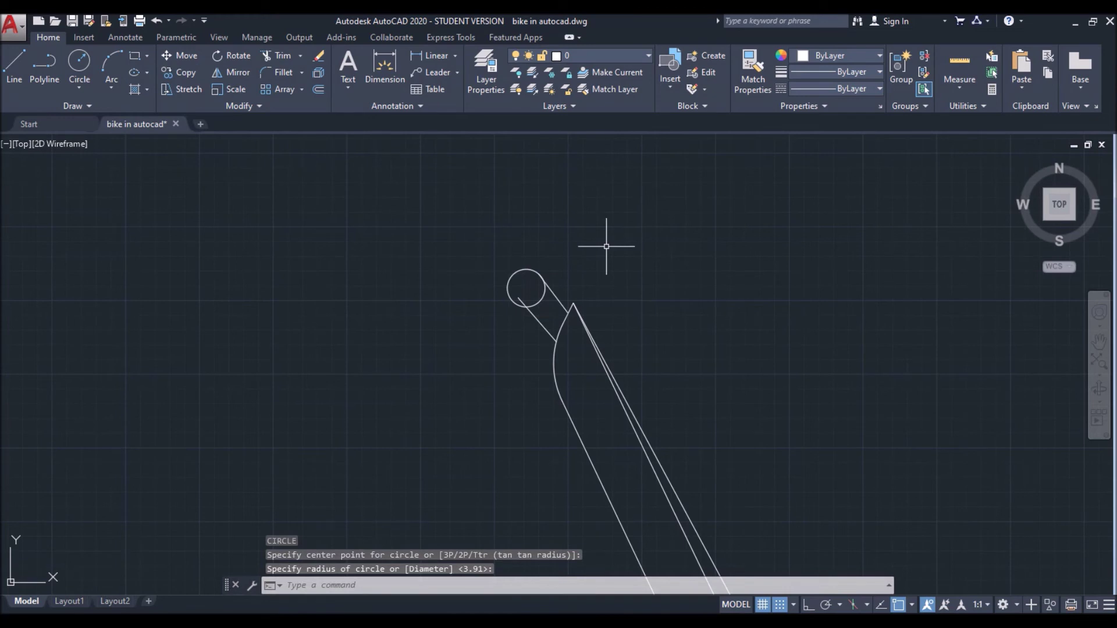
Copy the circle four times down-left along the stem to form an overlapping chain
{"action": "type", "text": "ct o"}
{"action": "key", "text": "Return"}
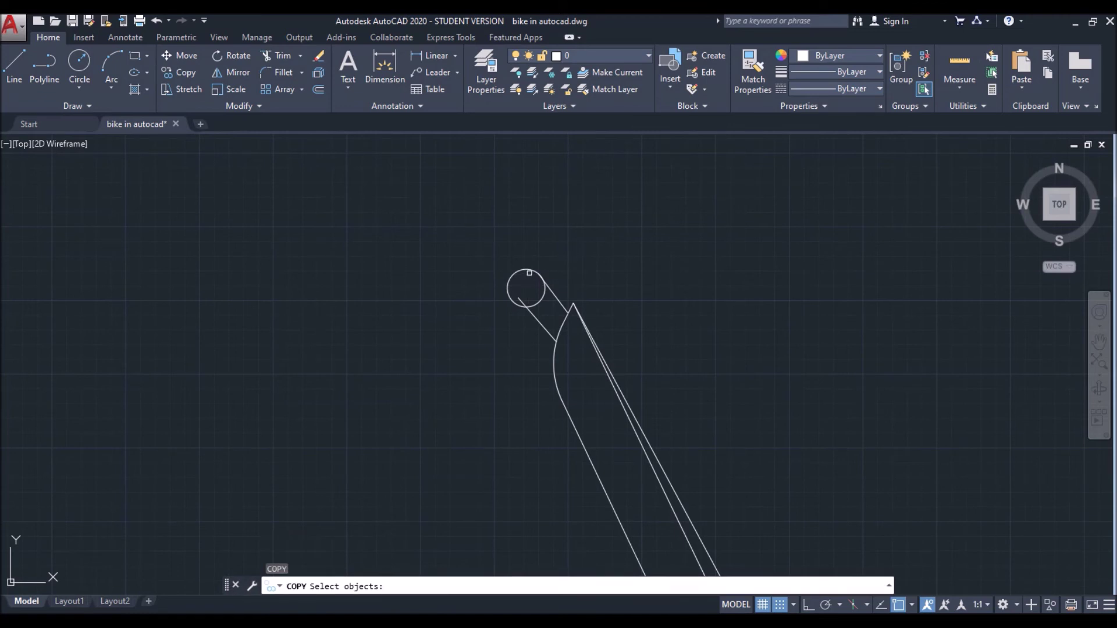
{"action": "left_click", "coordinate": [529, 273]}
{"action": "key", "text": "Return"}
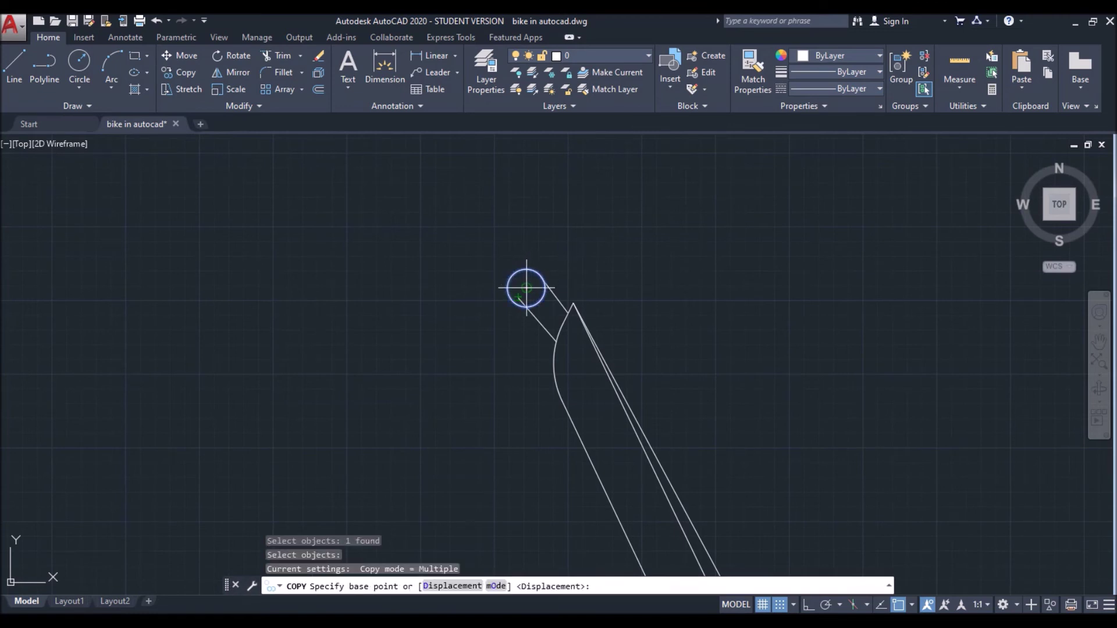
{"action": "left_click", "coordinate": [526, 287]}
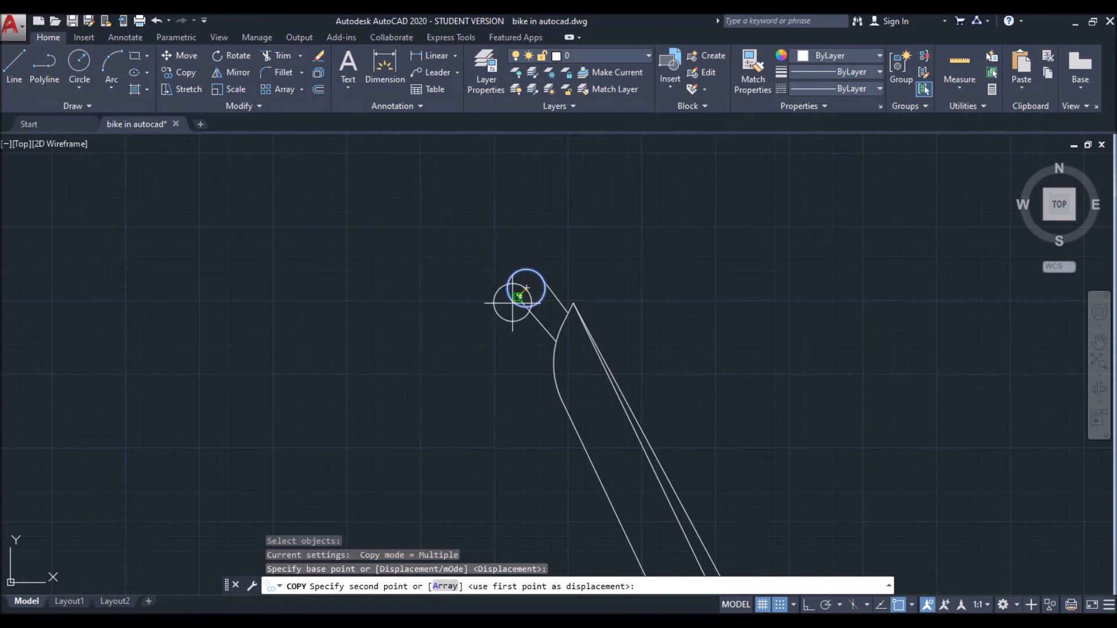
{"action": "left_click", "coordinate": [512, 302]}
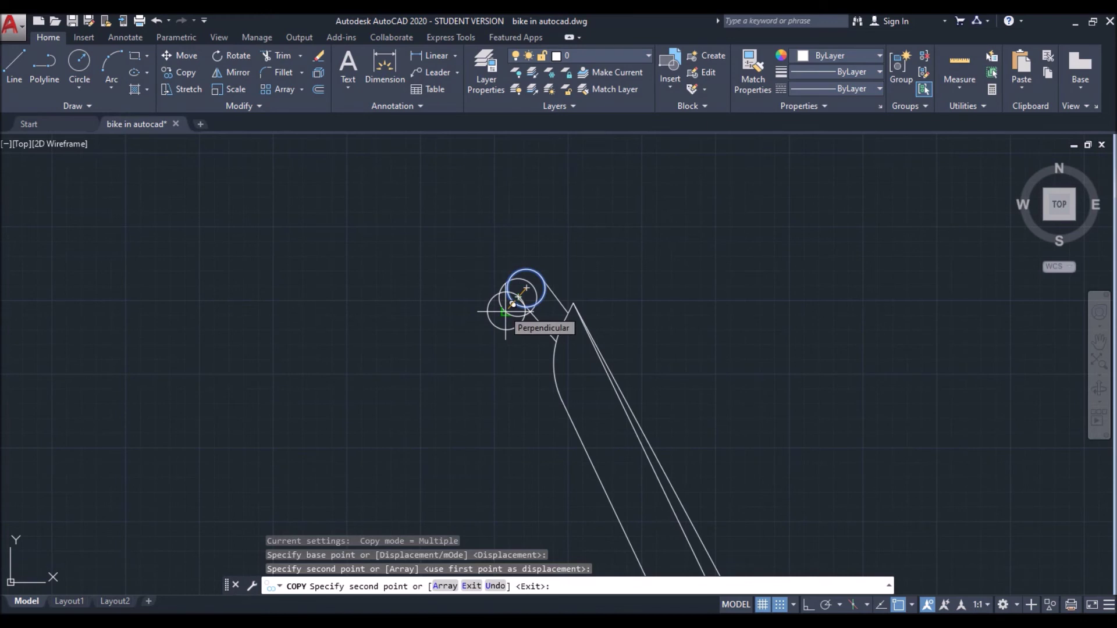
{"action": "left_click", "coordinate": [505, 311]}
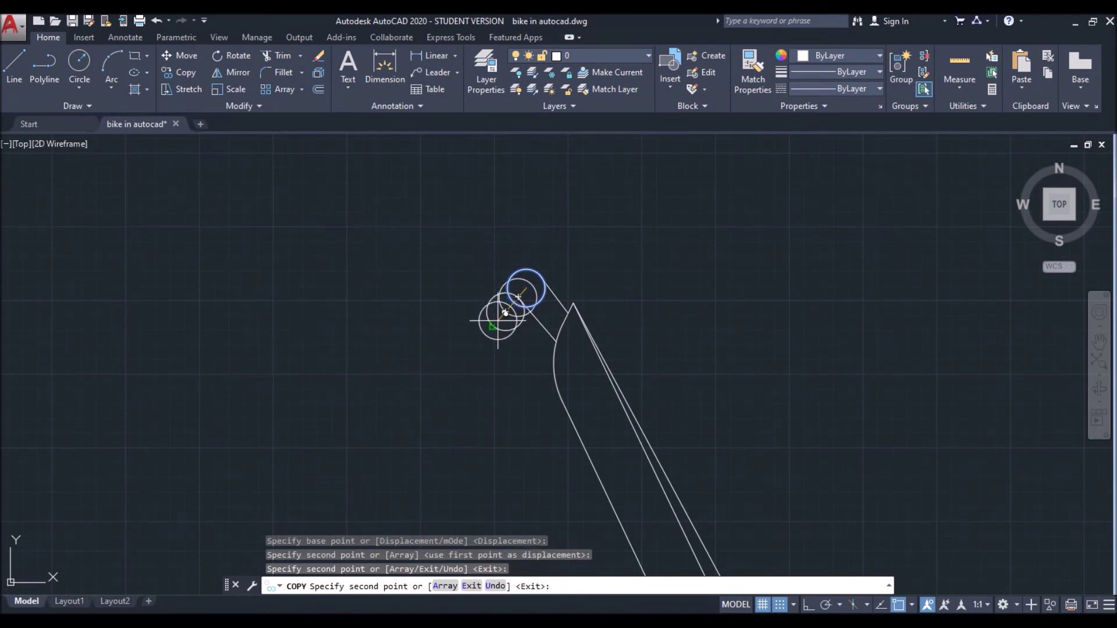
{"action": "left_click", "coordinate": [494, 325]}
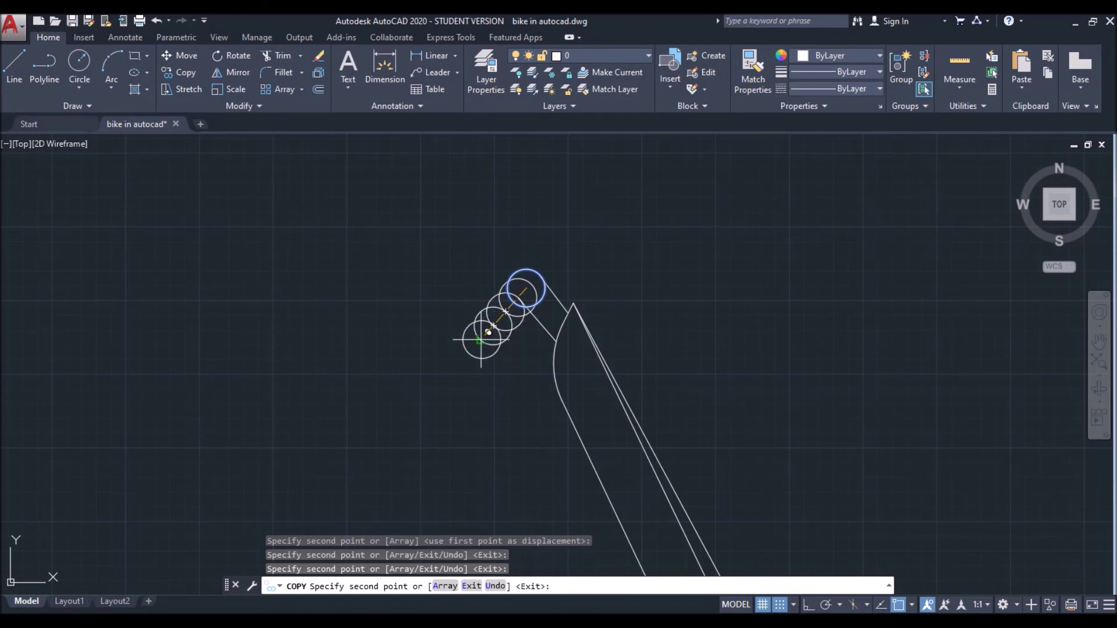
{"action": "left_click", "coordinate": [480, 340]}
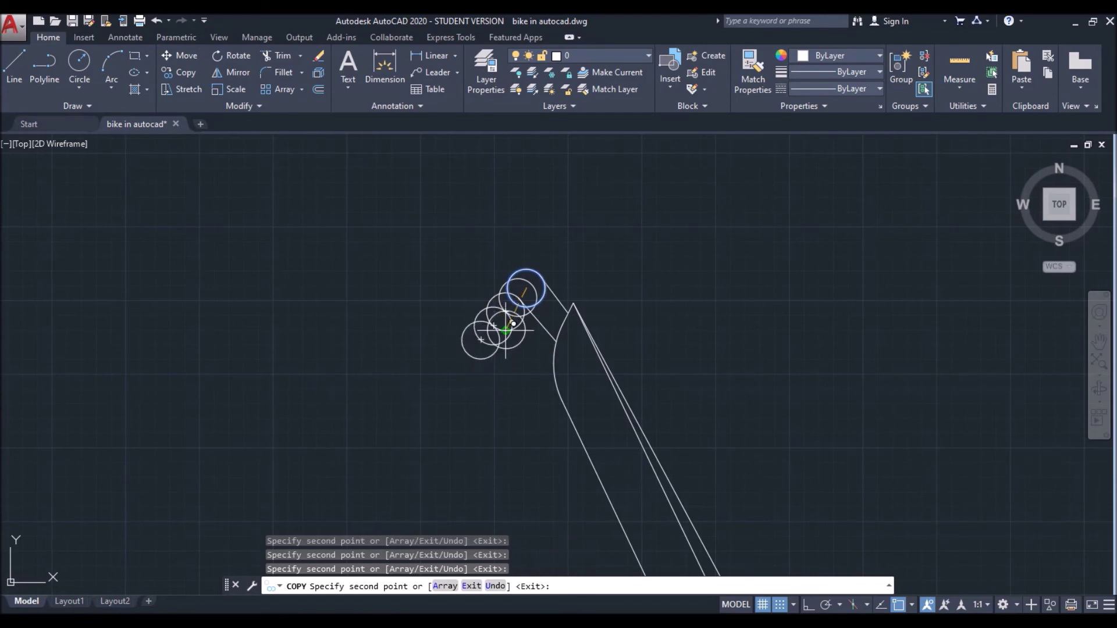
{"action": "key", "text": "Return"}
{"action": "type", "text": "l"}
{"action": "key", "text": "Return"}
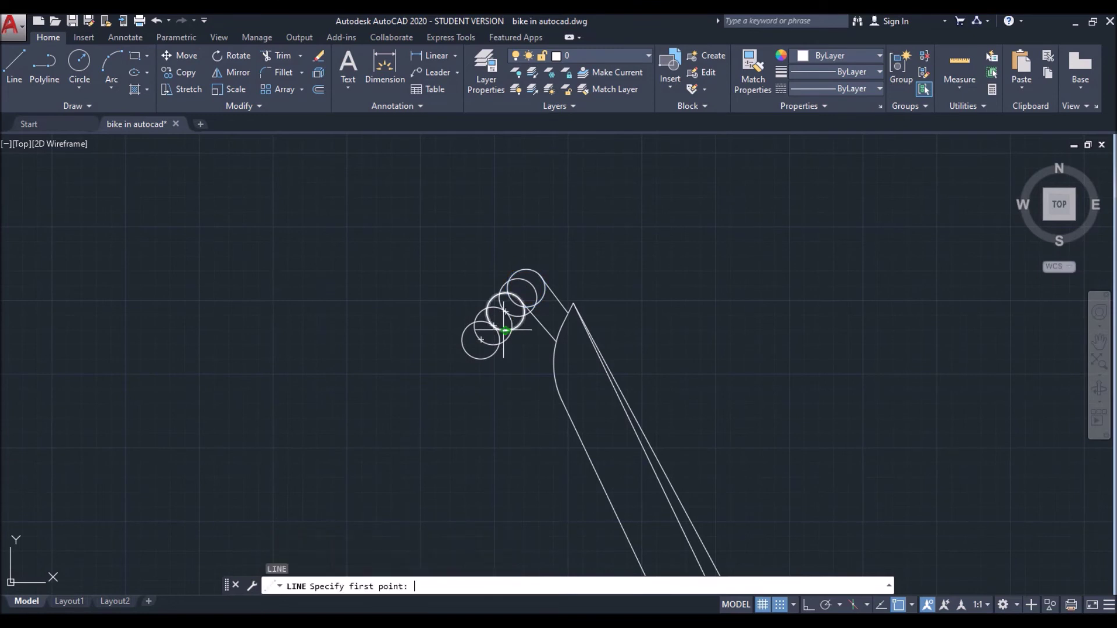
Draw two lines tangent to the bottom and top circles, one on each side of the grip chain
{"action": "scroll", "coordinate": [503, 289], "scroll_direction": "up", "scroll_amount": 3}
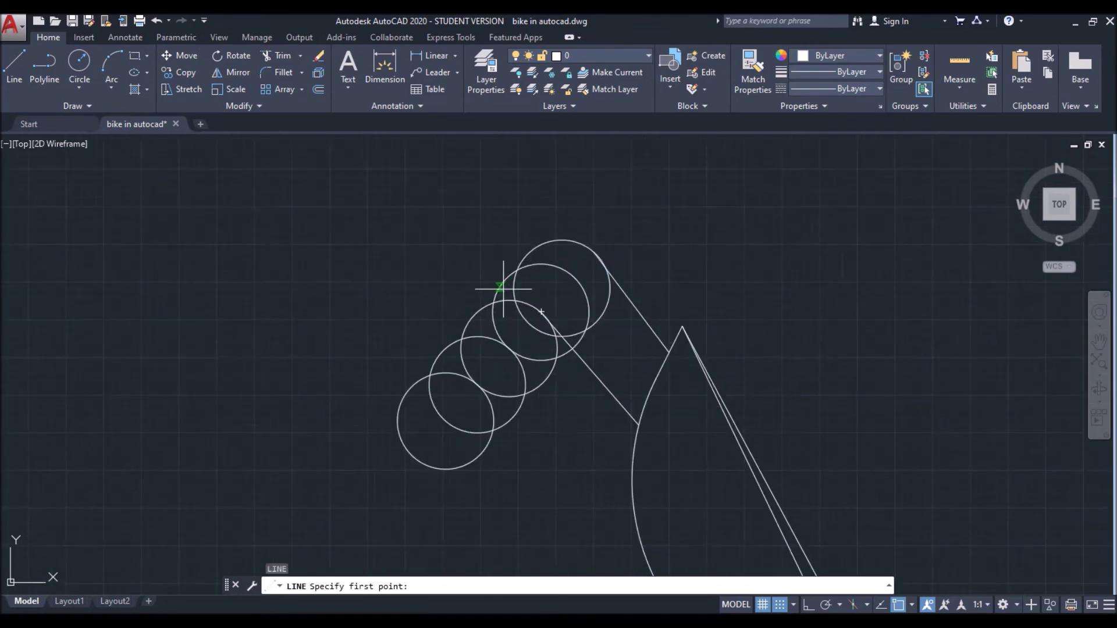
{"action": "left_click", "coordinate": [405, 394]}
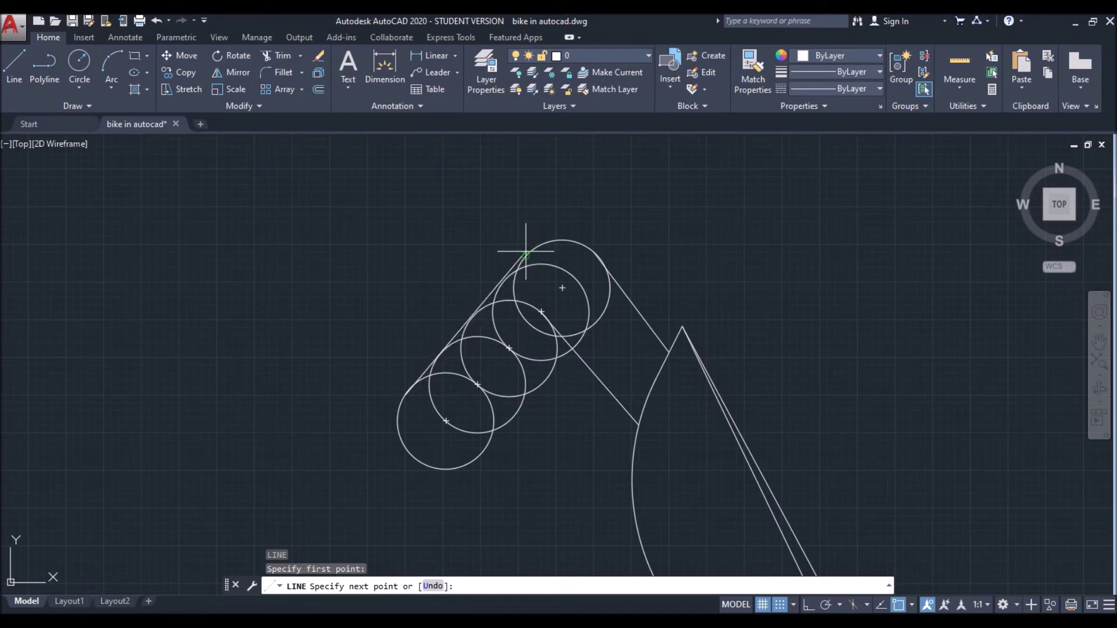
{"action": "left_click", "coordinate": [525, 255]}
{"action": "key", "text": "Return"}
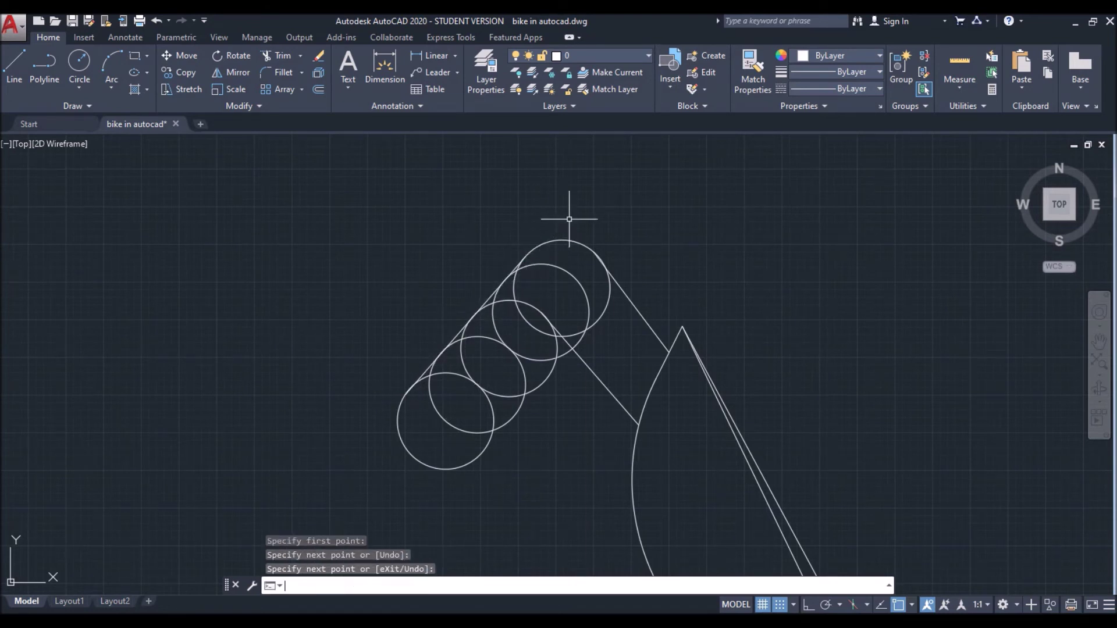
{"action": "key", "text": "Return"}
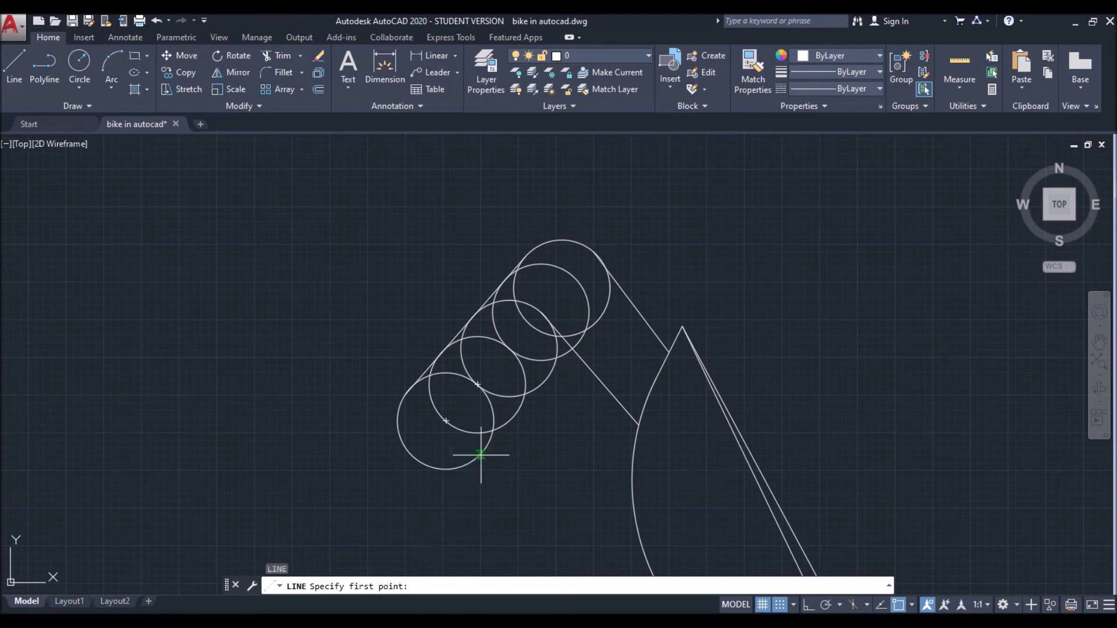
{"action": "left_click", "coordinate": [481, 455]}
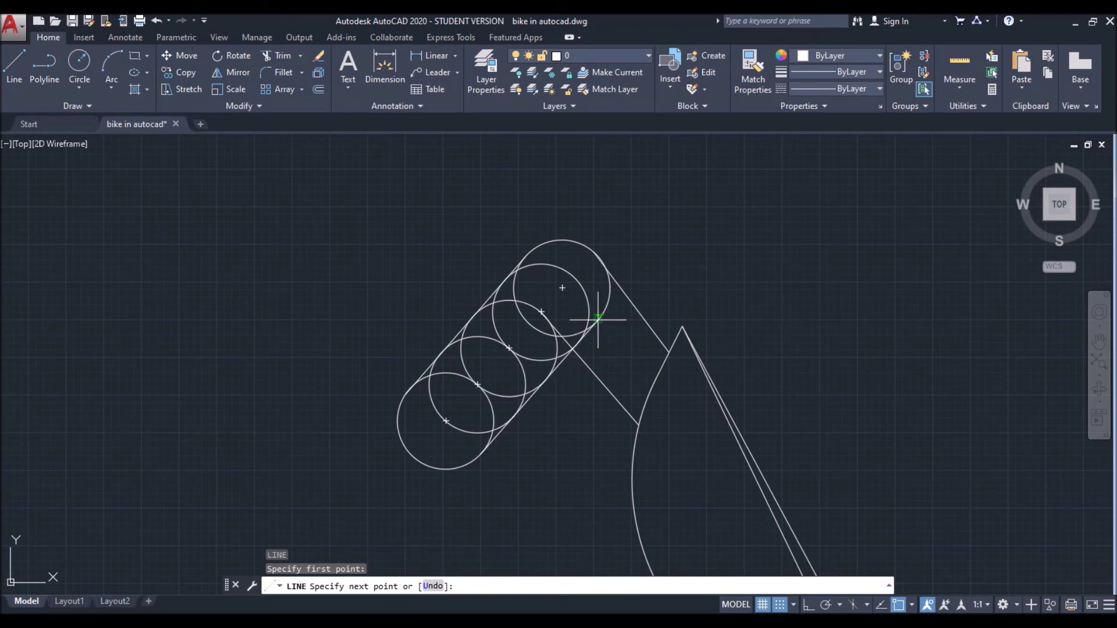
{"action": "left_click", "coordinate": [600, 319]}
{"action": "key", "text": "Return"}
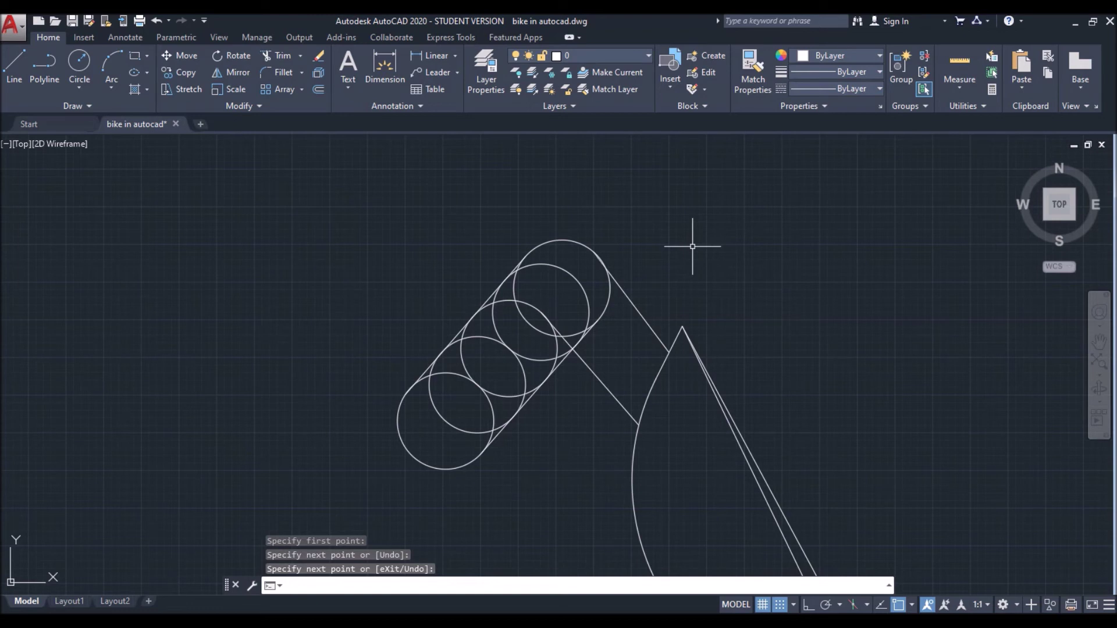
{"action": "type", "text": "tr"}
{"action": "key", "text": "Return"}
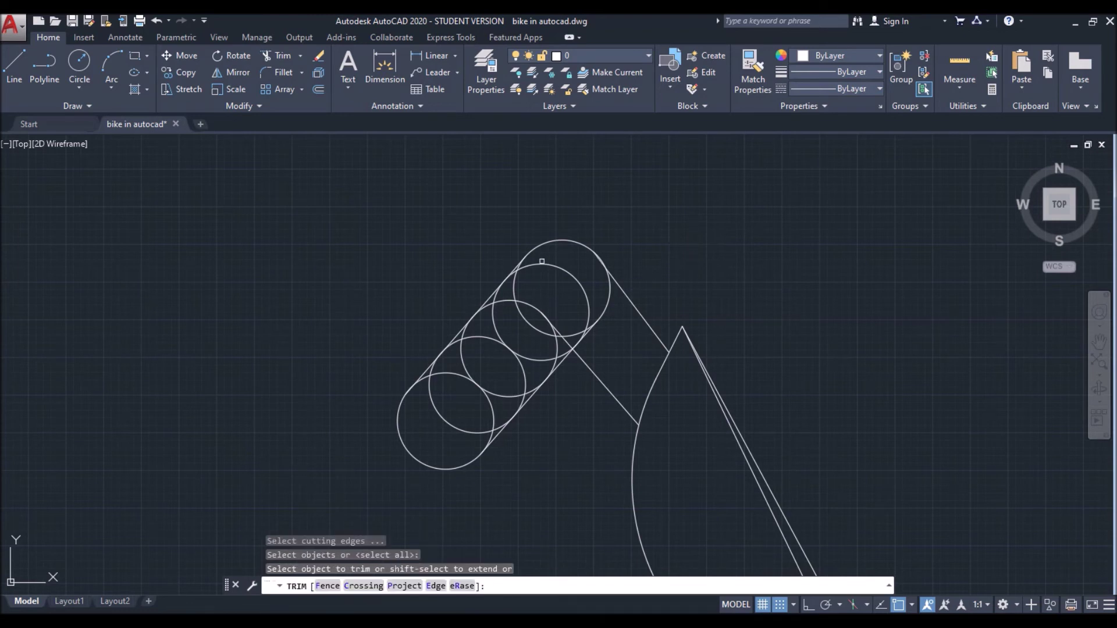
Trim the stray line piece, the small circle's inner arc and a line segment between arcs
{"action": "scroll", "coordinate": [533, 271], "scroll_direction": "up", "scroll_amount": 2}
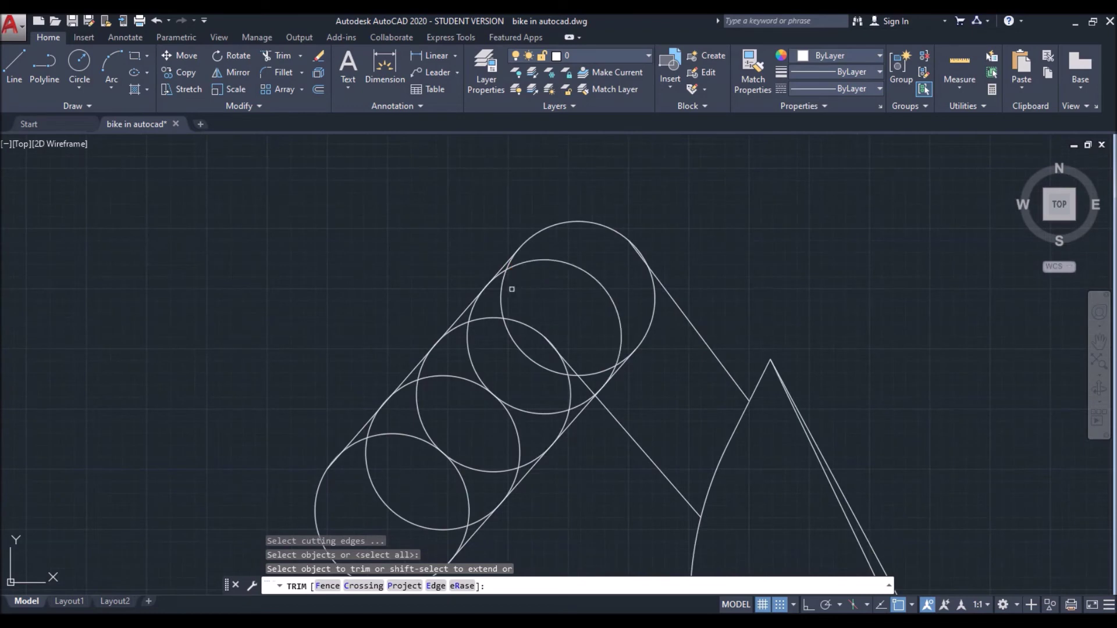
{"action": "middle_click_drag", "start_coordinate": [511, 289], "coordinate": [566, 206]}
{"action": "scroll", "coordinate": [447, 293], "scroll_direction": "up", "scroll_amount": 2}
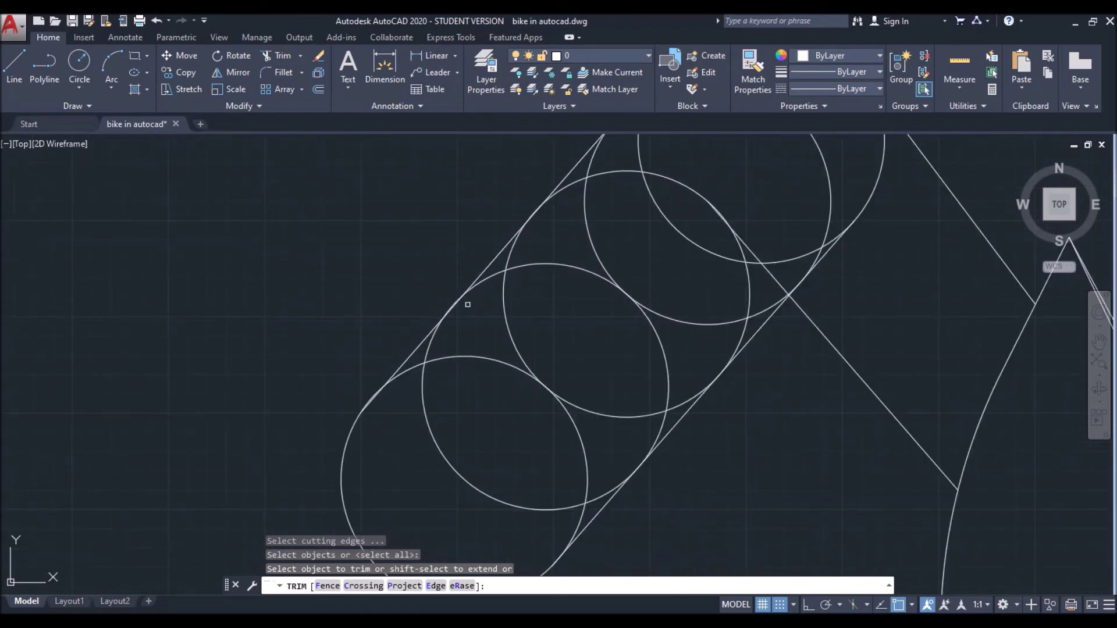
{"action": "scroll", "coordinate": [453, 319], "scroll_direction": "up", "scroll_amount": 2}
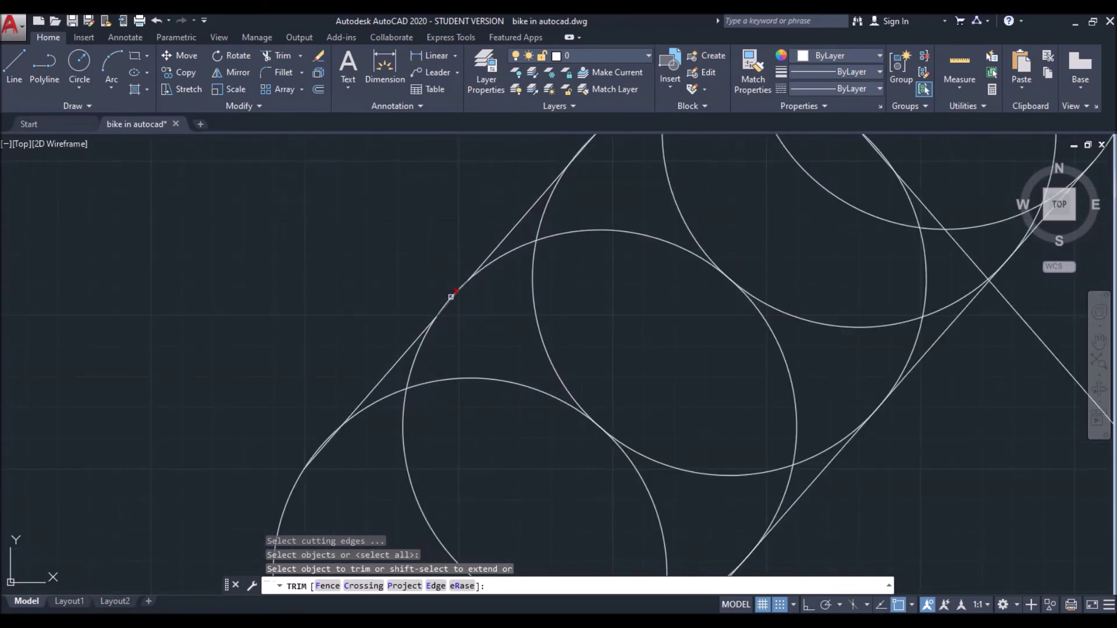
{"action": "scroll", "coordinate": [449, 295], "scroll_direction": "up", "scroll_amount": 3}
{"action": "left_click", "coordinate": [441, 306]}
{"action": "scroll", "coordinate": [443, 306], "scroll_direction": "down", "scroll_amount": 5}
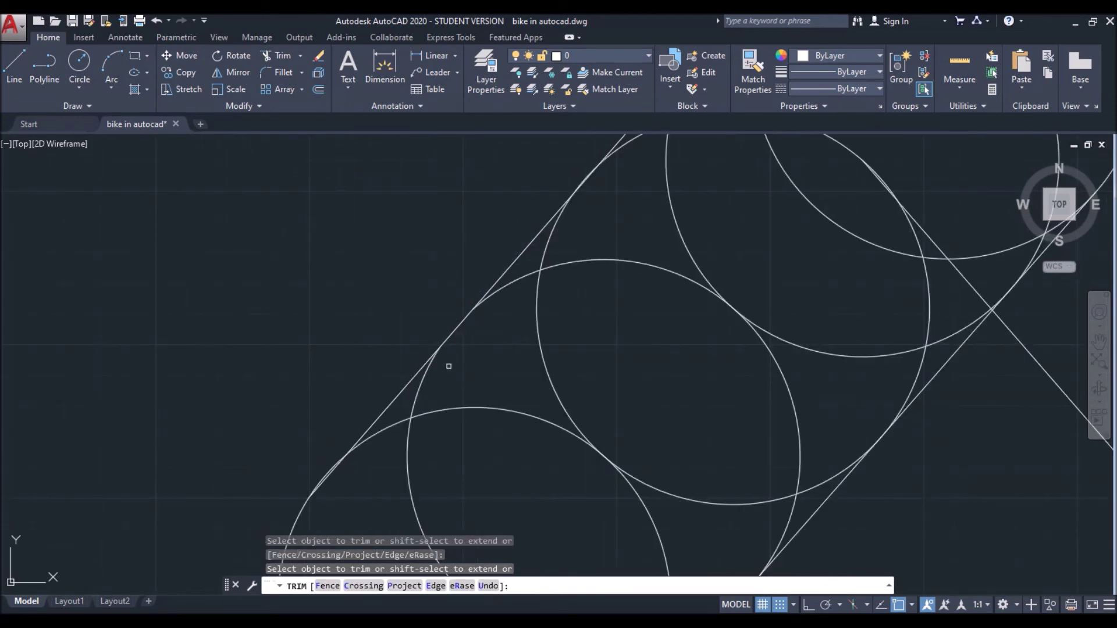
{"action": "scroll", "coordinate": [376, 257], "scroll_direction": "down", "scroll_amount": 2}
{"action": "left_click", "coordinate": [274, 389]}
{"action": "scroll", "coordinate": [177, 357], "scroll_direction": "up", "scroll_amount": 3}
{"action": "scroll", "coordinate": [199, 366], "scroll_direction": "up", "scroll_amount": 2}
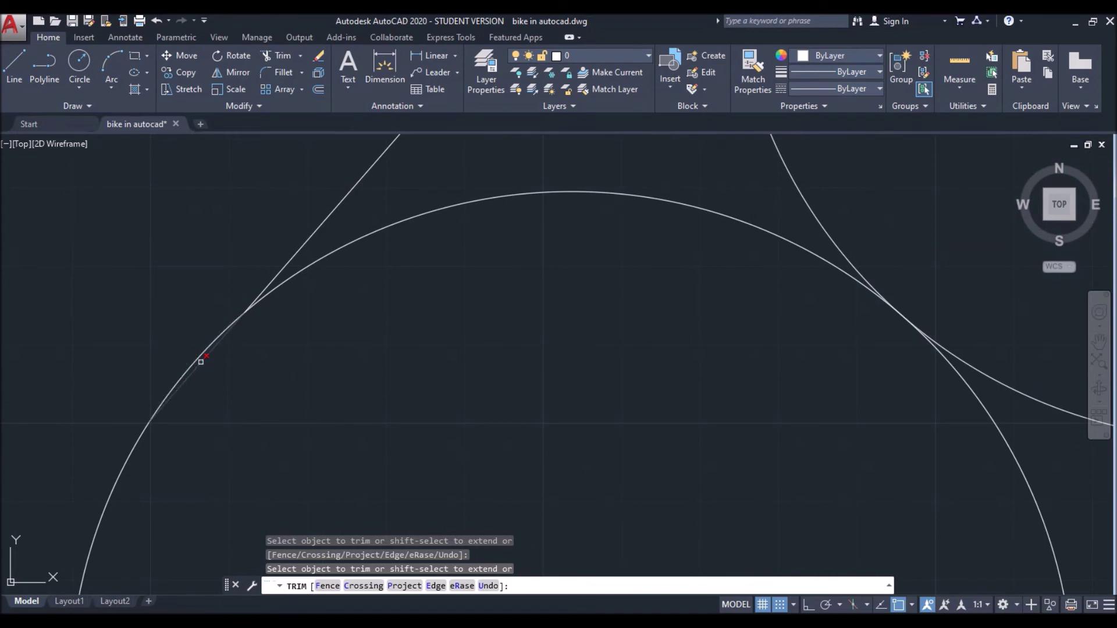
{"action": "left_click", "coordinate": [200, 361]}
Trim the circles' hidden lower and left arcs and a small leftover arc
{"action": "scroll", "coordinate": [360, 371], "scroll_direction": "down", "scroll_amount": 3}
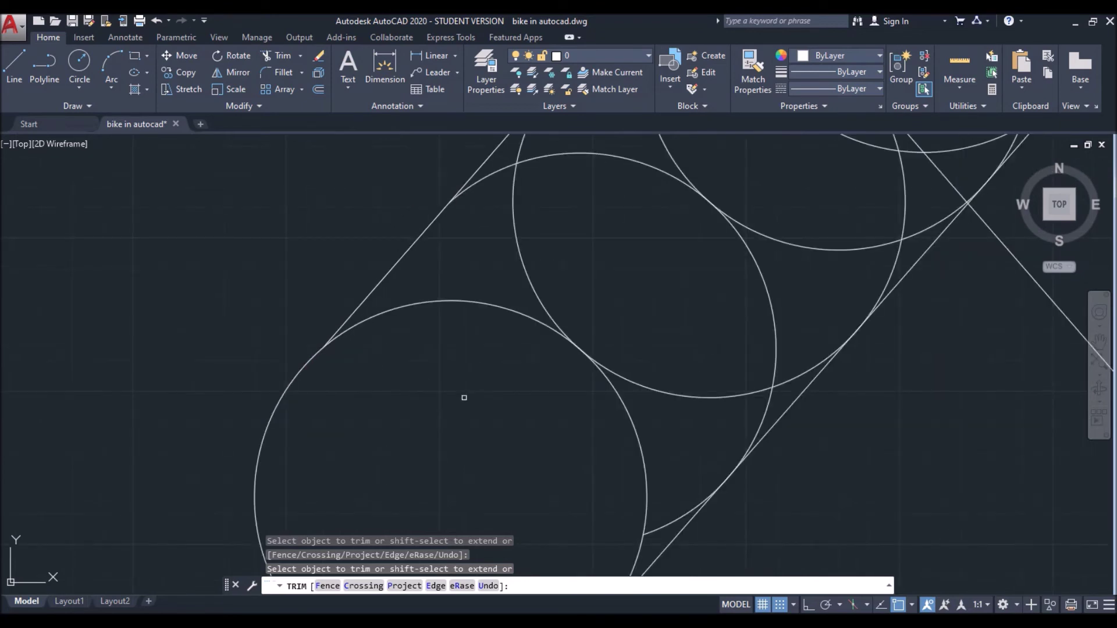
{"action": "middle_click_drag", "start_coordinate": [464, 397], "coordinate": [420, 353]}
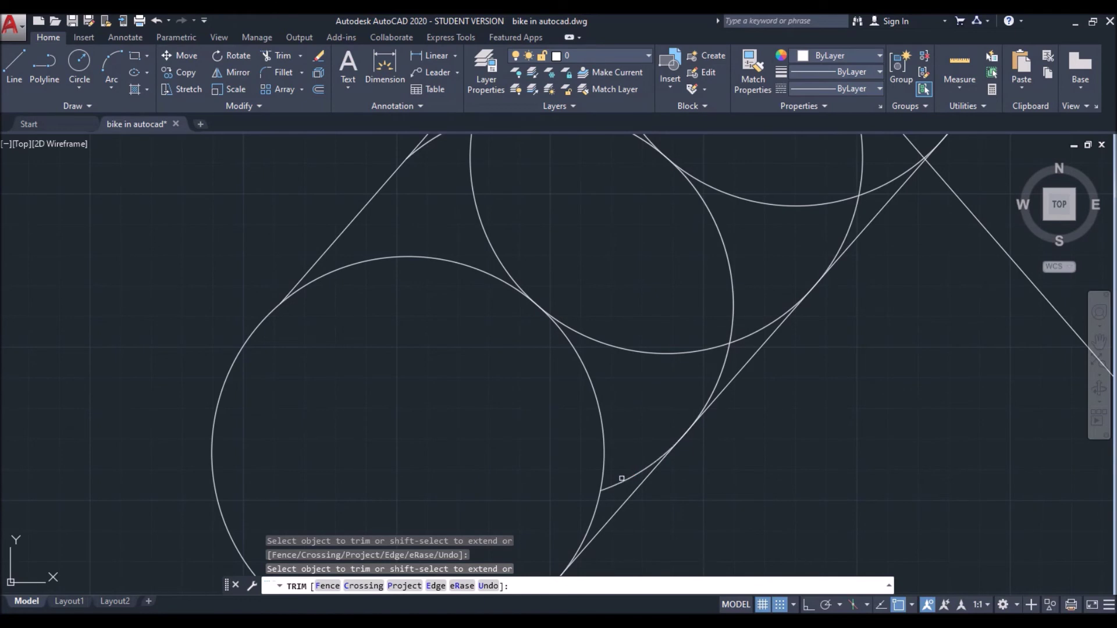
{"action": "scroll", "coordinate": [710, 384], "scroll_direction": "up", "scroll_amount": 1}
{"action": "scroll", "coordinate": [723, 386], "scroll_direction": "down", "scroll_amount": 1}
{"action": "scroll", "coordinate": [723, 386], "scroll_direction": "down", "scroll_amount": 2}
{"action": "middle_click_drag", "start_coordinate": [723, 387], "coordinate": [674, 491]}
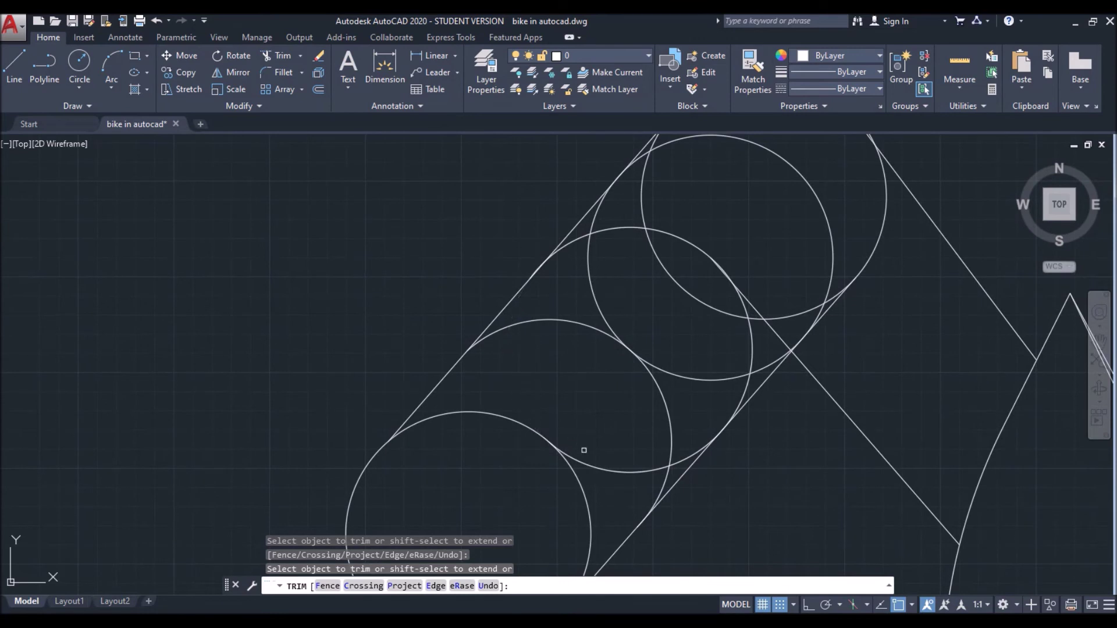
{"action": "left_click", "coordinate": [593, 465]}
{"action": "middle_click_drag", "start_coordinate": [661, 288], "coordinate": [612, 370]}
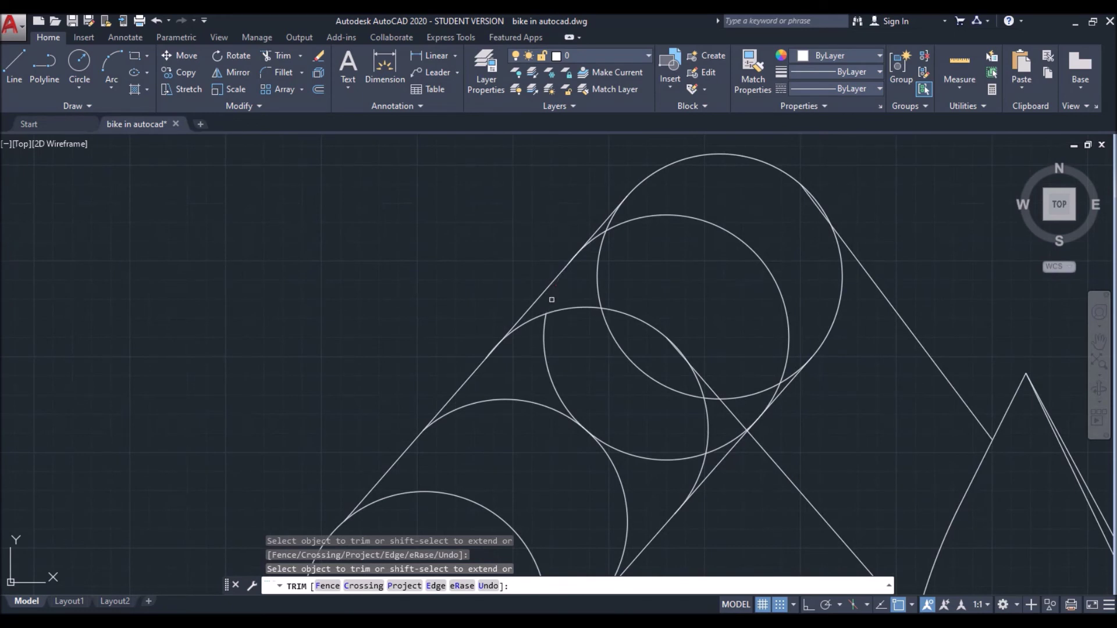
{"action": "left_click", "coordinate": [544, 331]}
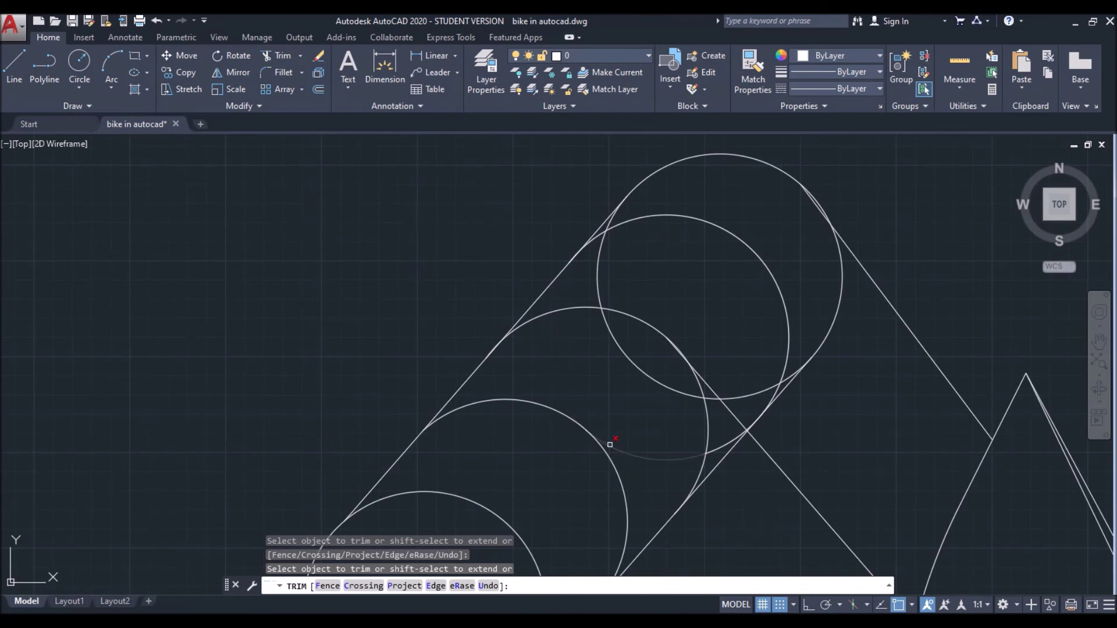
{"action": "left_click", "coordinate": [716, 445]}
Trim the remaining short pieces and small arcs near the tangent intersections
{"action": "middle_click_drag", "start_coordinate": [734, 284], "coordinate": [702, 315]}
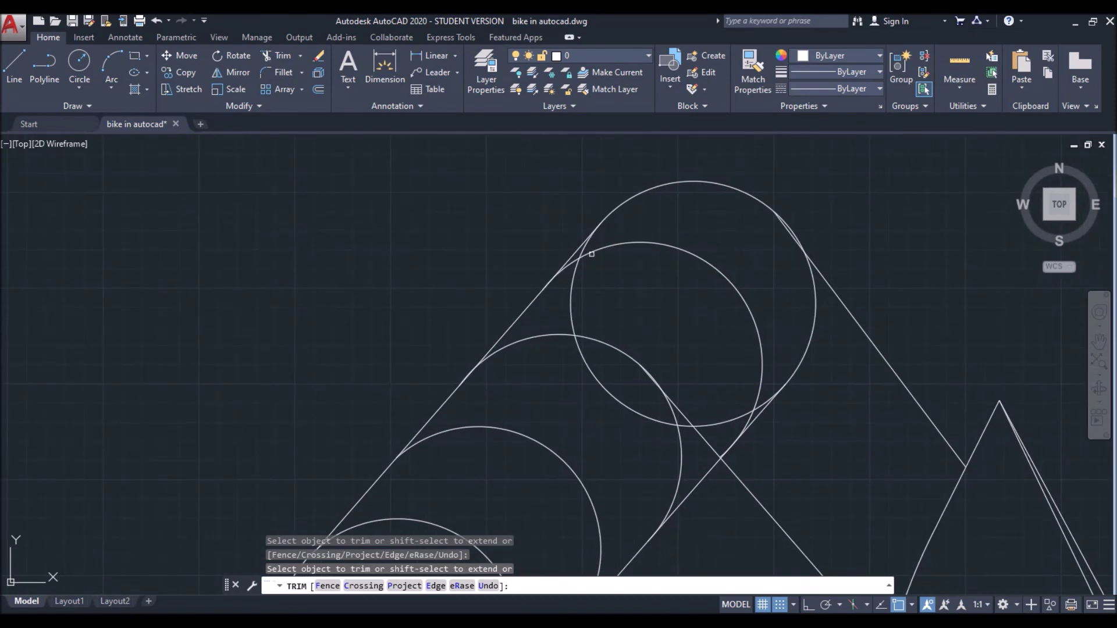
{"action": "left_click", "coordinate": [582, 246]}
{"action": "left_click", "coordinate": [583, 365]}
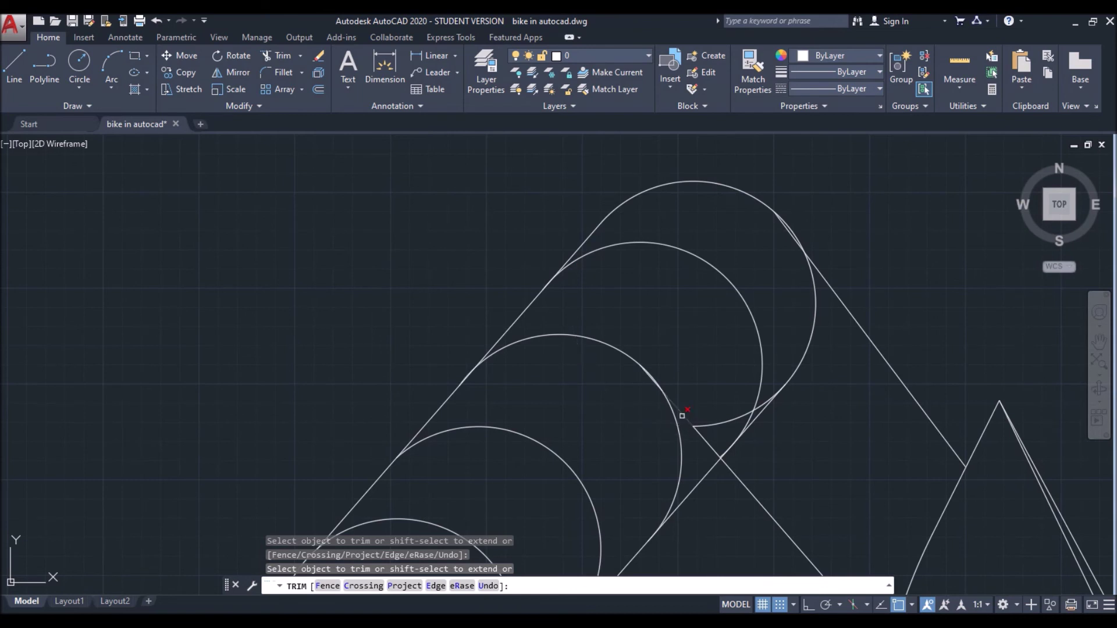
{"action": "left_click", "coordinate": [704, 436]}
{"action": "left_click", "coordinate": [720, 420]}
{"action": "scroll", "coordinate": [777, 403], "scroll_direction": "up", "scroll_amount": 4}
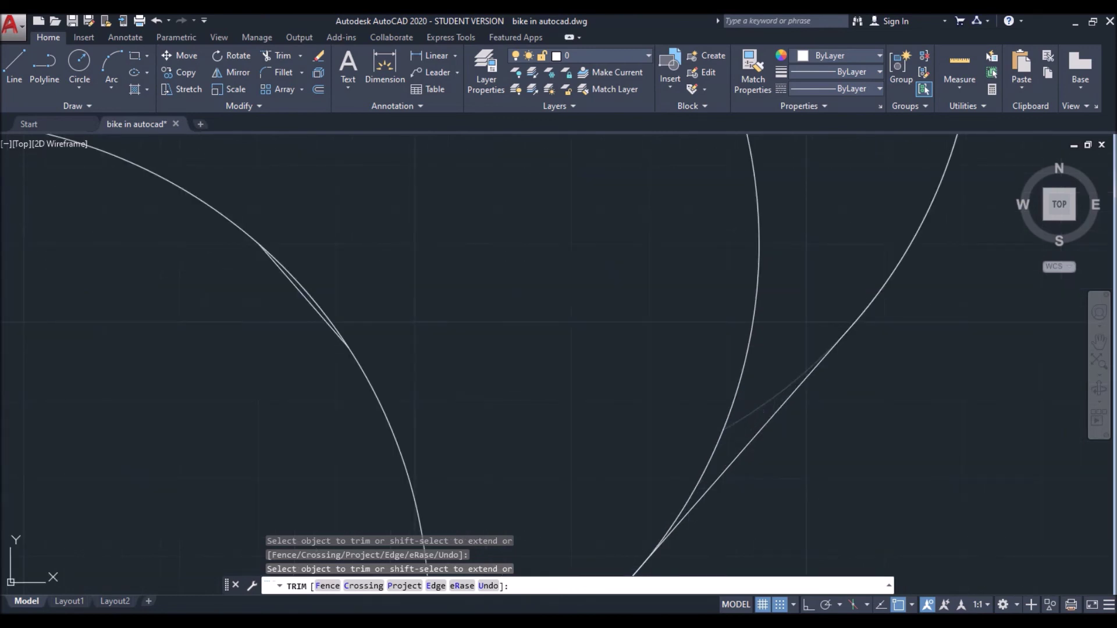
{"action": "scroll", "coordinate": [817, 388], "scroll_direction": "down", "scroll_amount": 4}
{"action": "scroll", "coordinate": [815, 352], "scroll_direction": "up", "scroll_amount": 2}
{"action": "scroll", "coordinate": [813, 292], "scroll_direction": "up", "scroll_amount": 2}
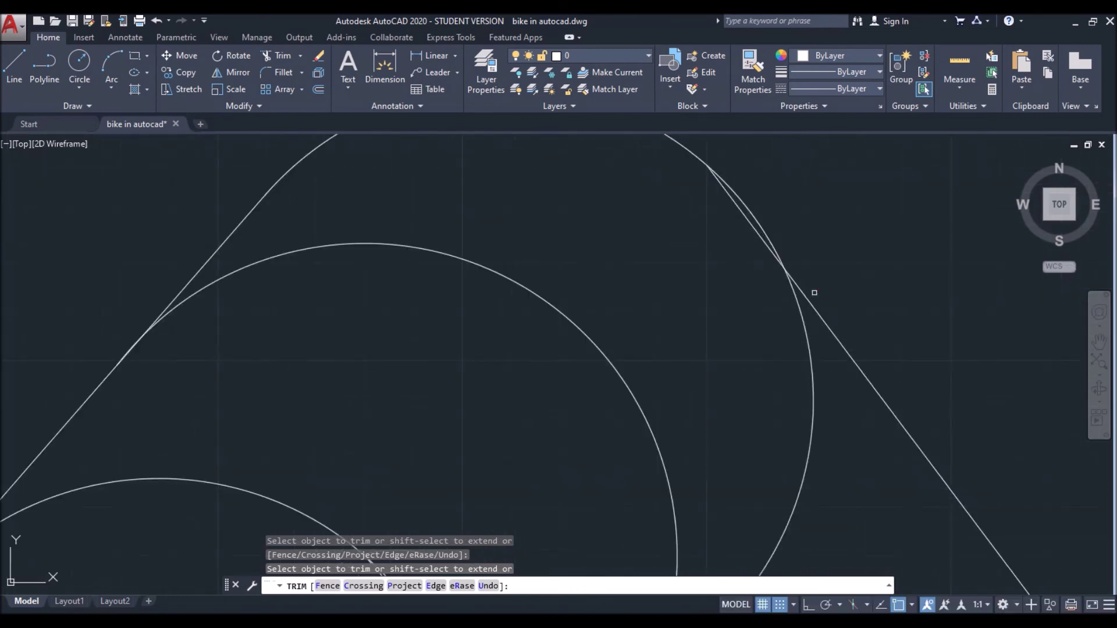
{"action": "scroll", "coordinate": [757, 267], "scroll_direction": "down", "scroll_amount": 3}
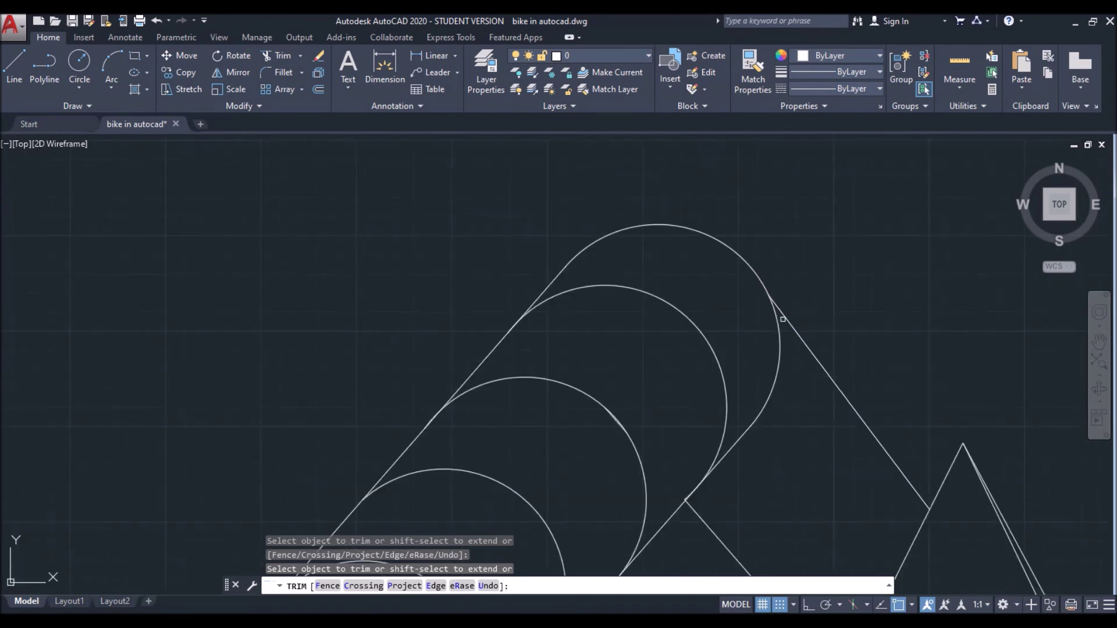
{"action": "mouse_move", "coordinate": [837, 227]}
{"action": "middle_mouse_down"}
{"action": "mouse_move", "coordinate": [790, 356]}
{"action": "mouse_move", "coordinate": [745, 348]}
{"action": "middle_mouse_up"}
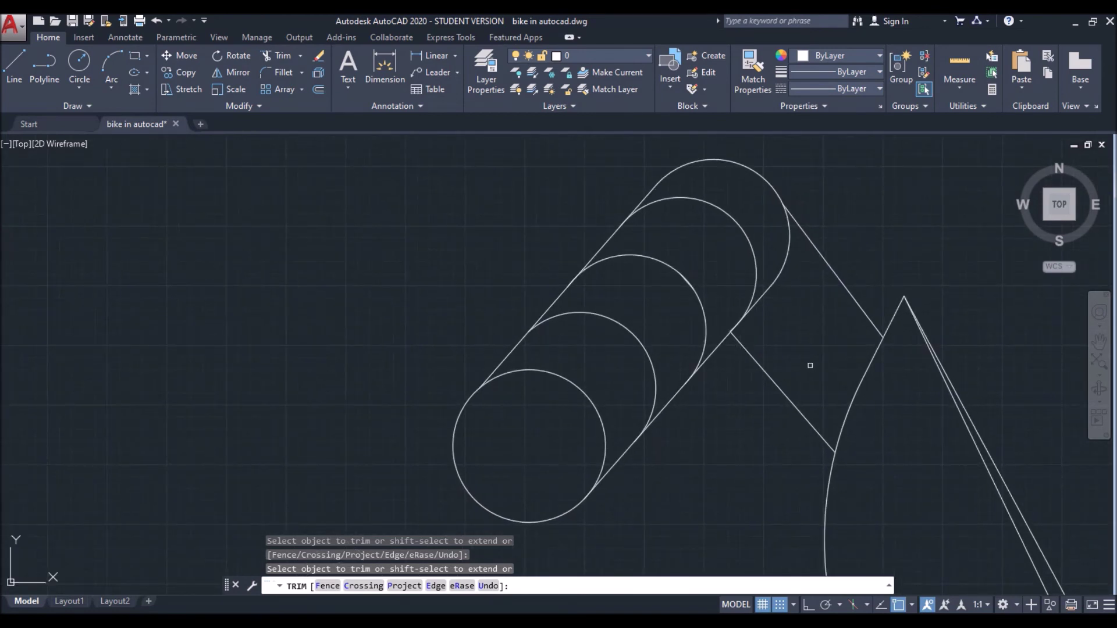
{"action": "key", "text": "Return"}
{"action": "key", "text": "Return"}
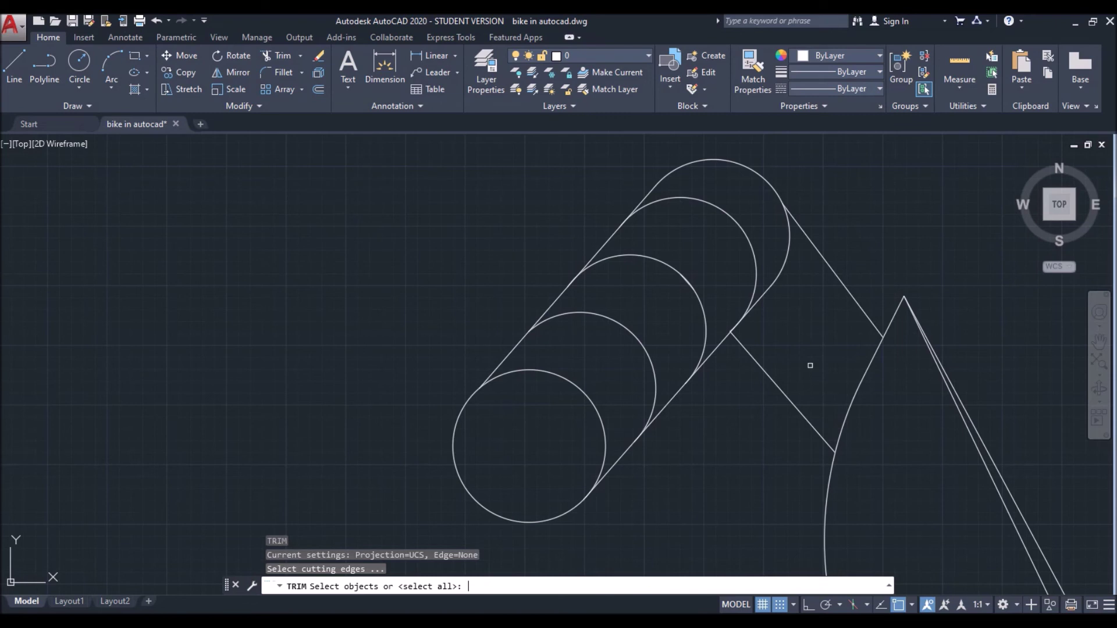
Draw a trial circle centred inside the bottom grip circle
{"action": "key", "text": "Escape"}
{"action": "key", "text": "Return"}
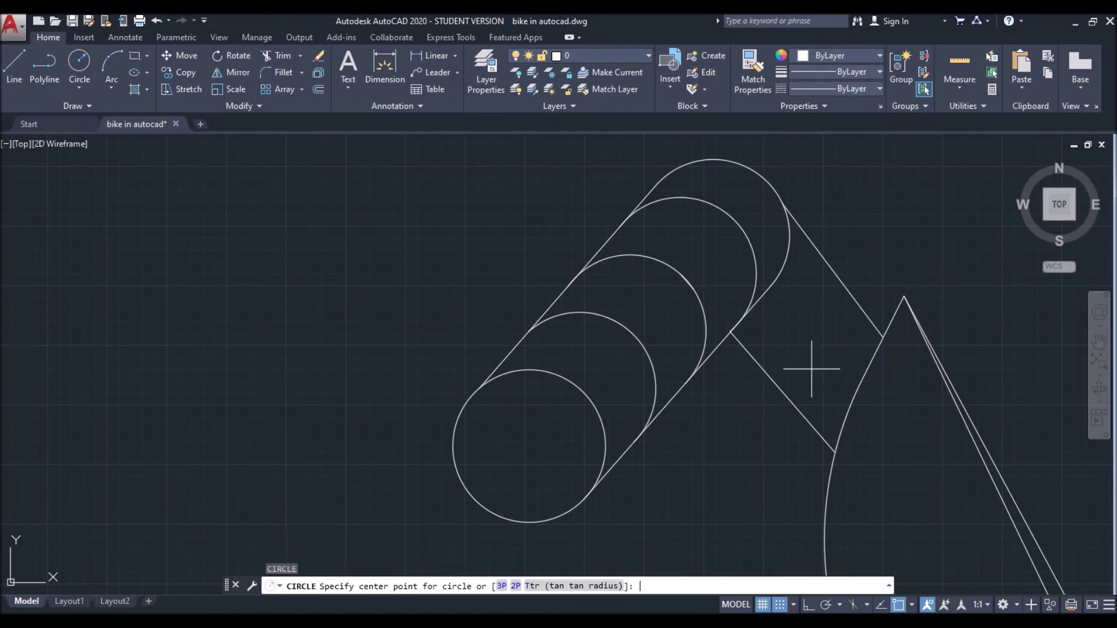
{"action": "left_click", "coordinate": [529, 446]}
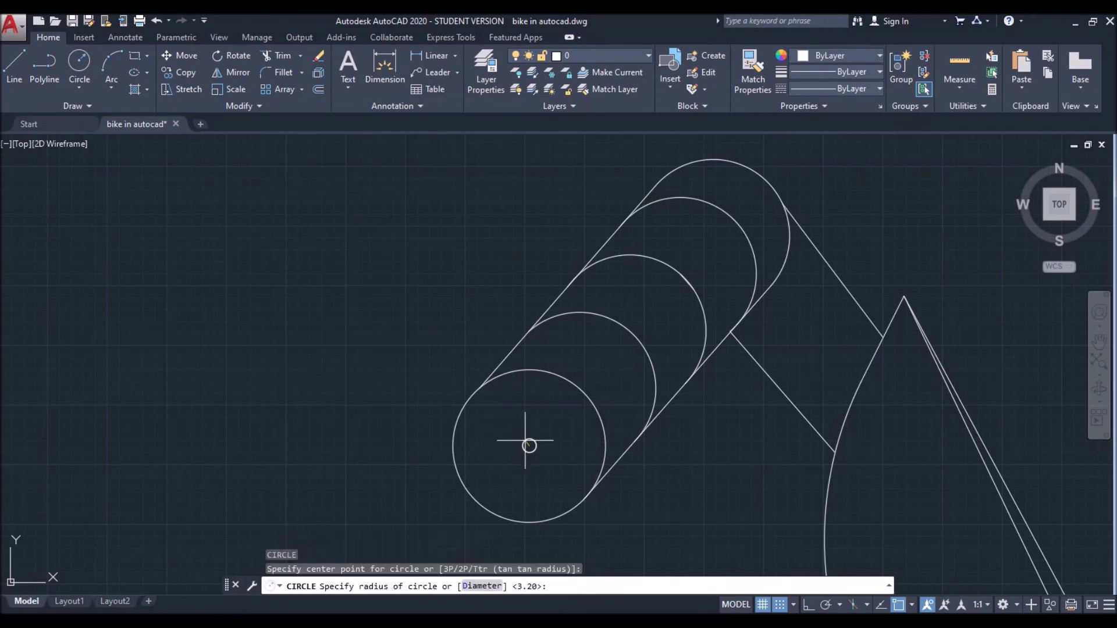
{"action": "scroll", "coordinate": [594, 414], "scroll_direction": "up", "scroll_amount": 4}
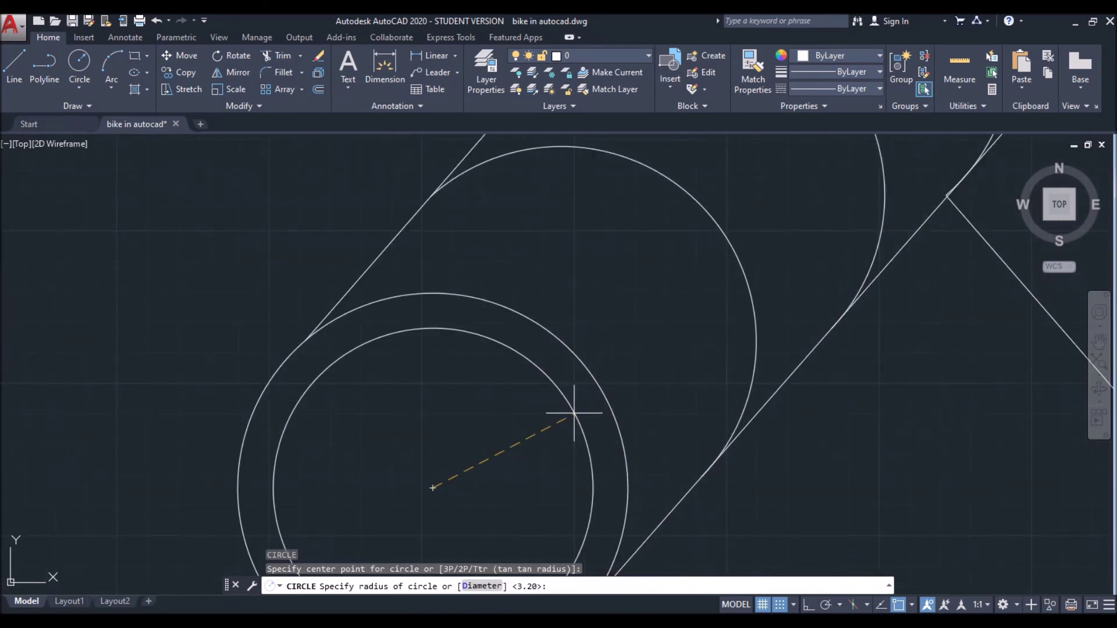
{"action": "left_click", "coordinate": [606, 412]}
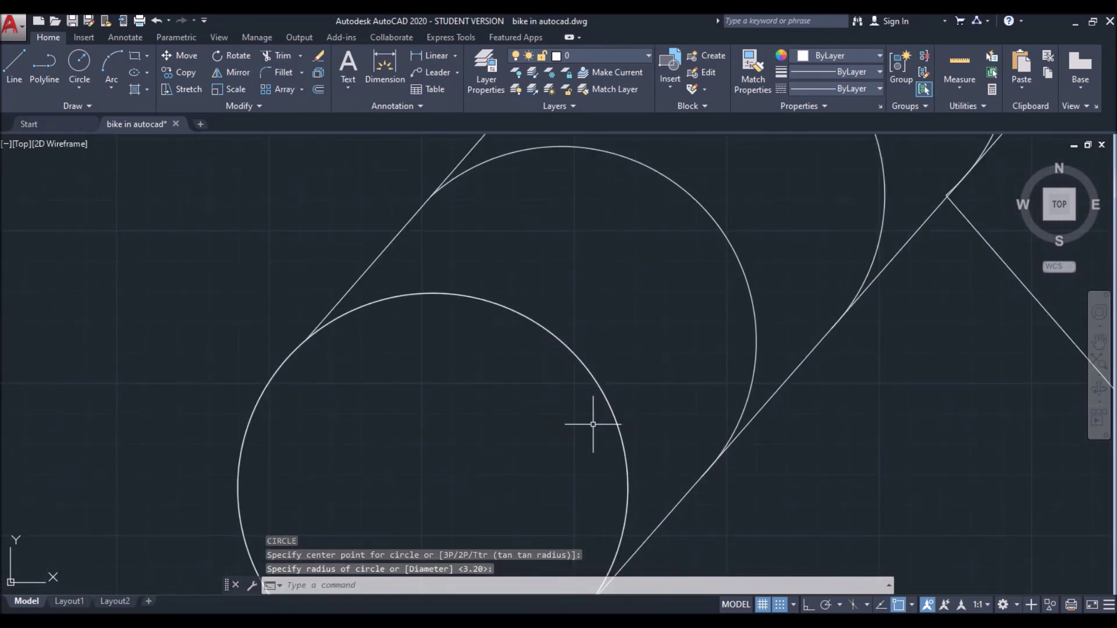
{"action": "scroll", "coordinate": [617, 403], "scroll_direction": "down", "scroll_amount": 2}
With Ortho on and Snap off, add a circle concentric with the grip end, then undo twice
{"action": "type", "text": "c"}
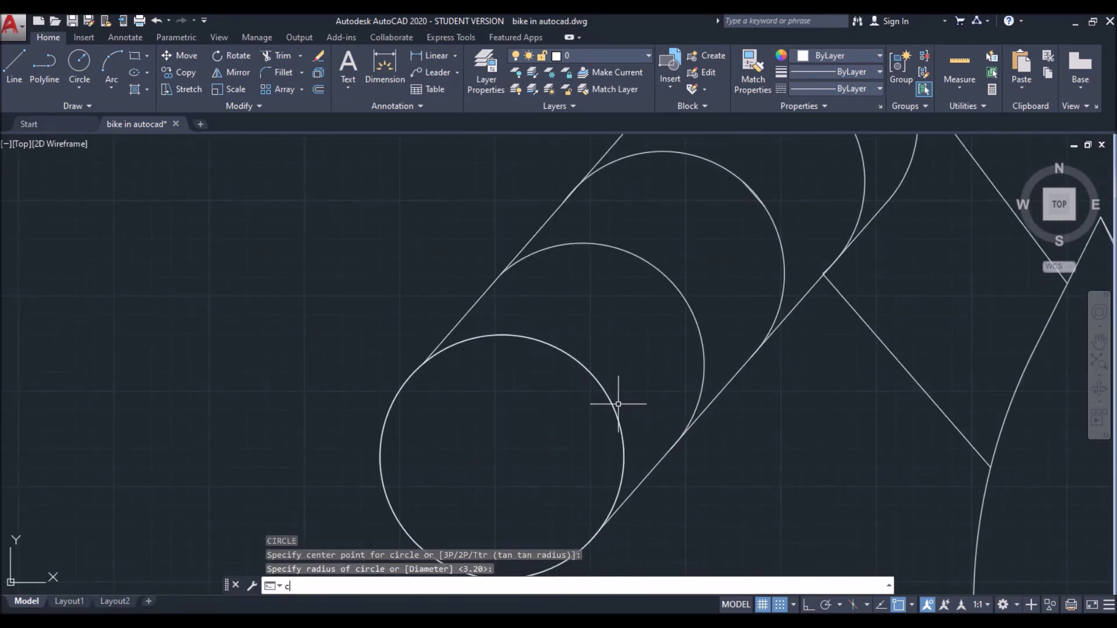
{"action": "key", "text": "Return"}
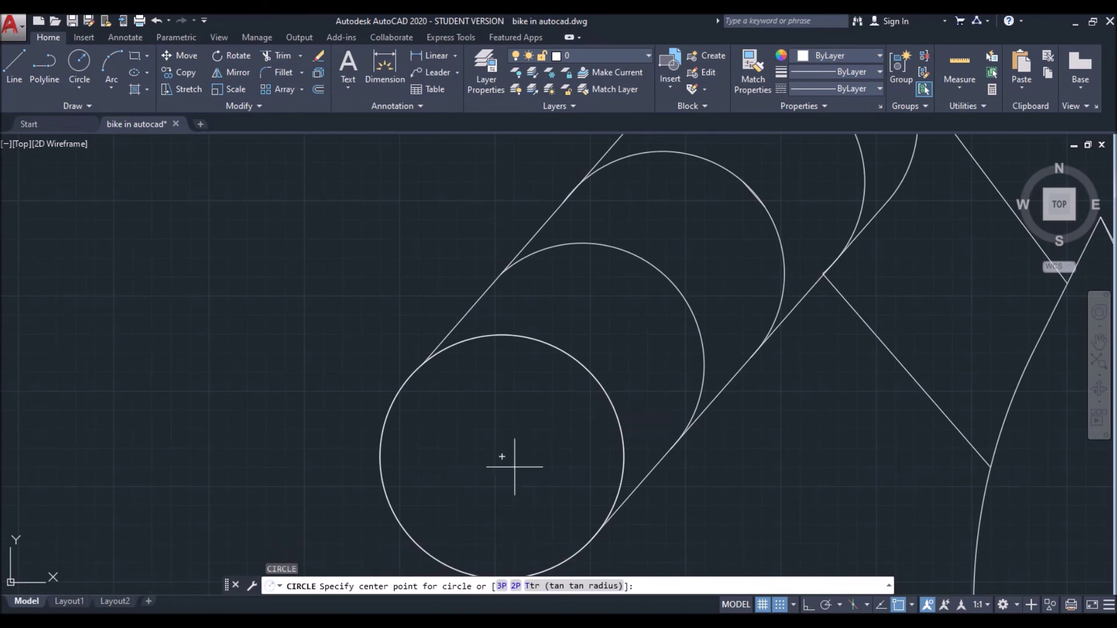
{"action": "left_click", "coordinate": [808, 605]}
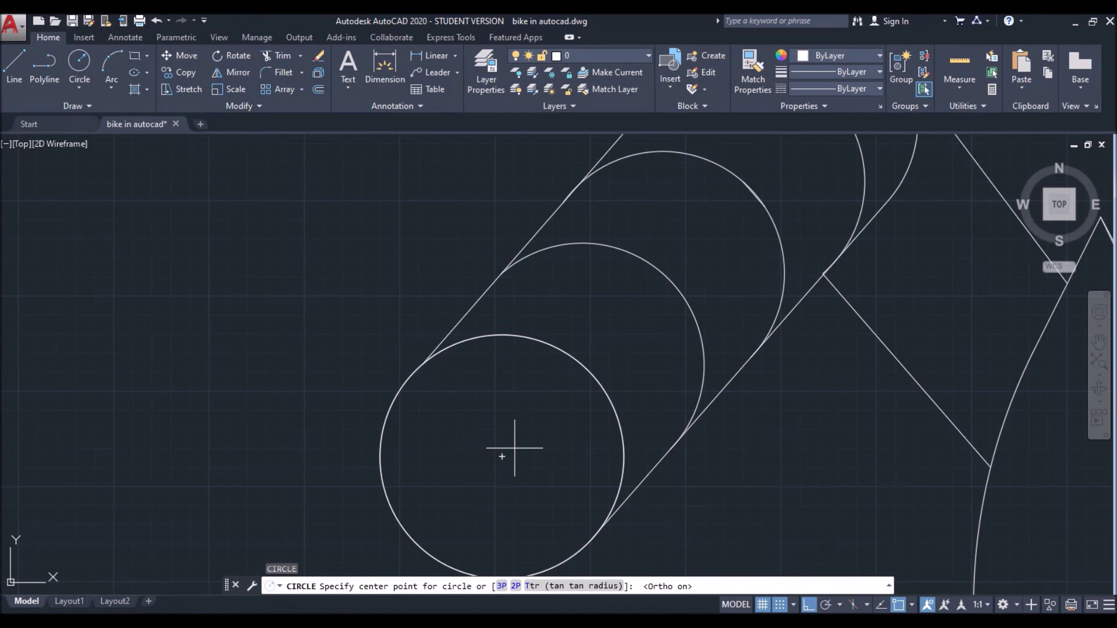
{"action": "left_click", "coordinate": [779, 606]}
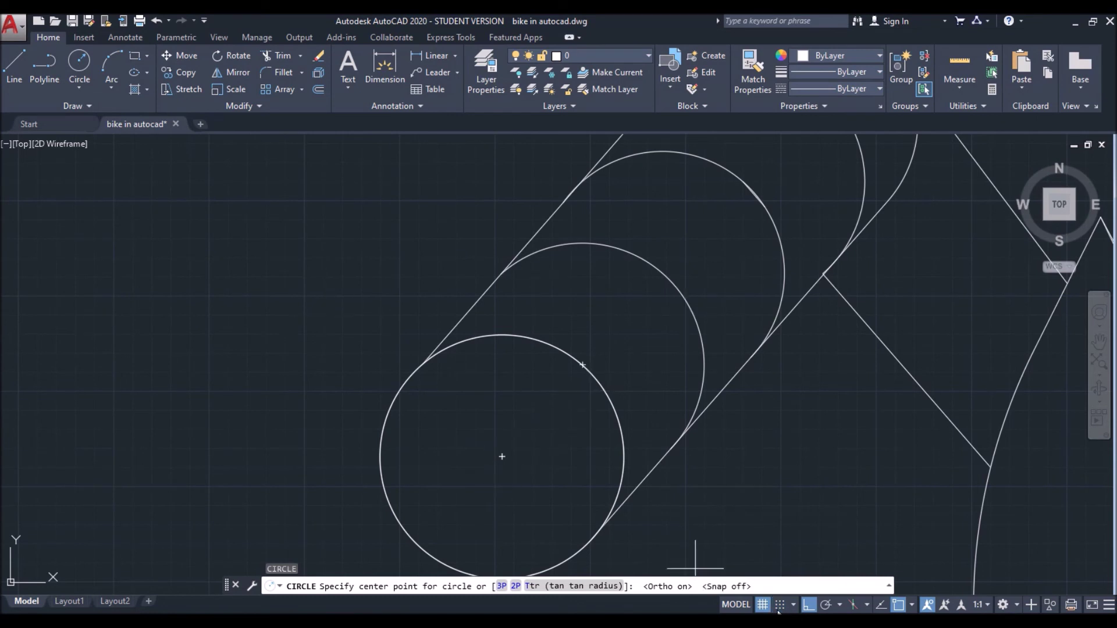
{"action": "left_click", "coordinate": [502, 457]}
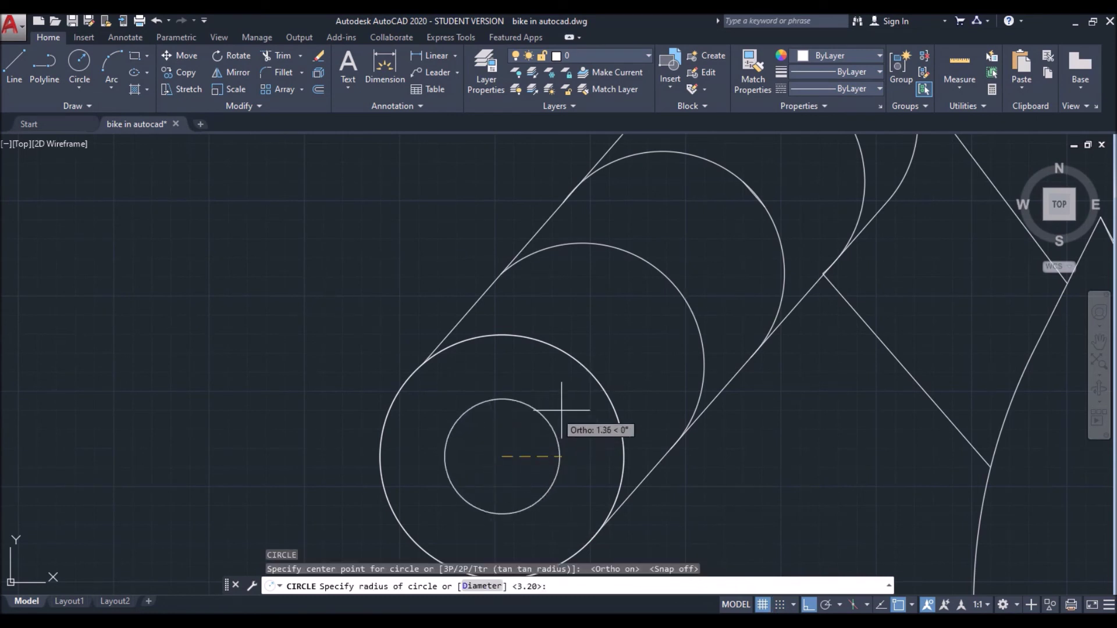
{"action": "scroll", "coordinate": [561, 410], "scroll_direction": "up", "scroll_amount": 2}
{"action": "scroll", "coordinate": [573, 399], "scroll_direction": "up", "scroll_amount": 2}
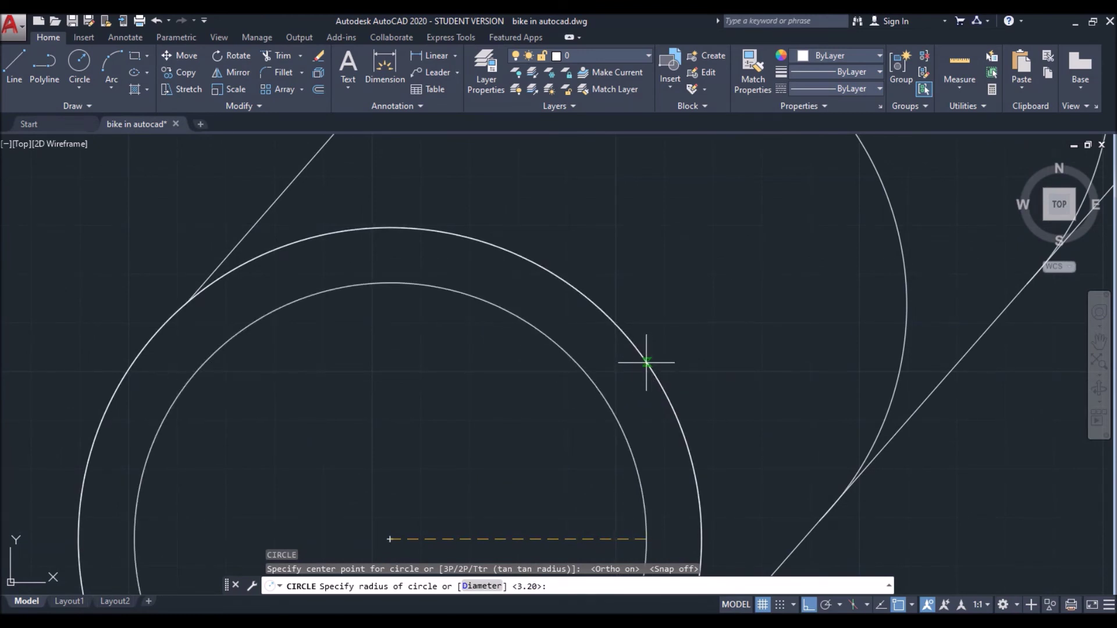
{"action": "left_click", "coordinate": [641, 366]}
{"action": "scroll", "coordinate": [641, 378], "scroll_direction": "down", "scroll_amount": 2}
{"action": "scroll", "coordinate": [662, 369], "scroll_direction": "down", "scroll_amount": 4}
{"action": "middle_click_drag", "start_coordinate": [661, 369], "coordinate": [598, 324]}
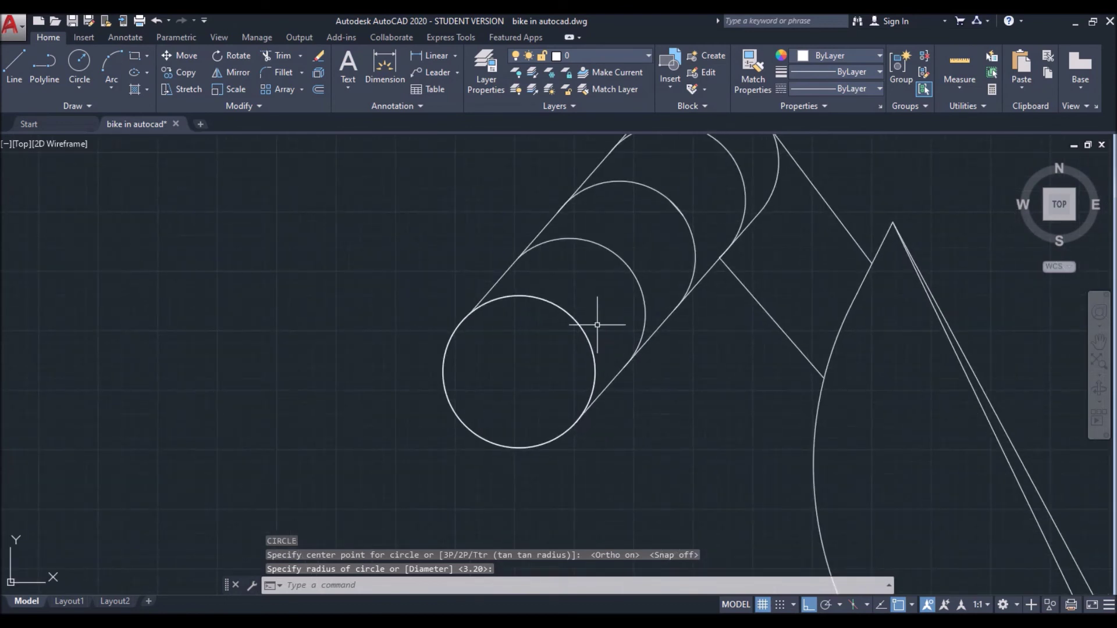
{"action": "key", "text": "ctrl+z"}
{"action": "key", "text": "ctrl+z"}
{"action": "key", "text": "ctrl+z"}
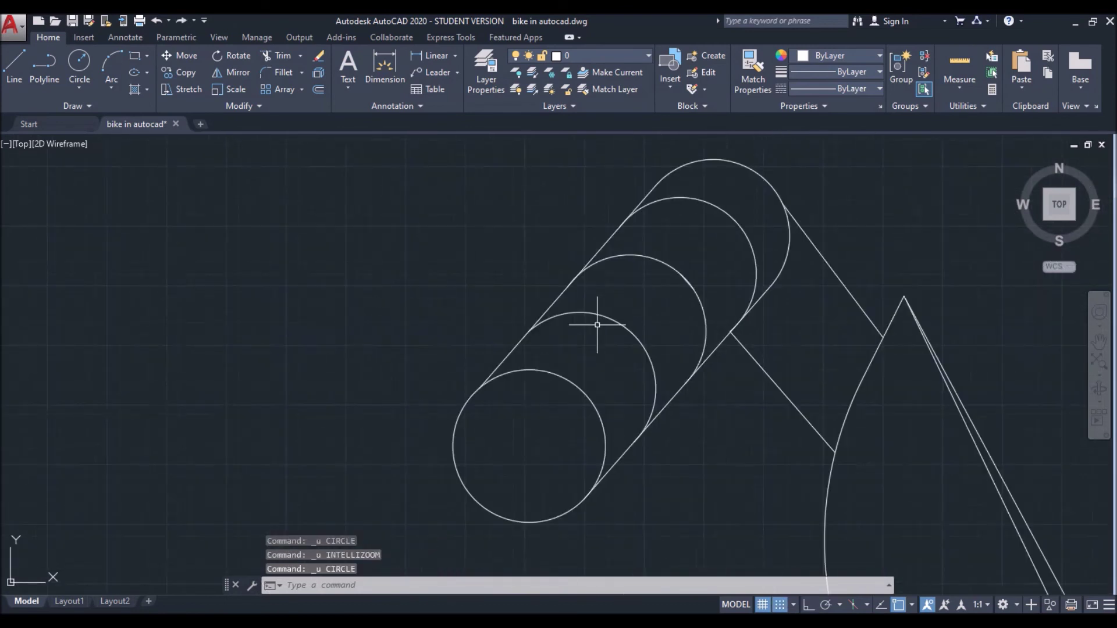
{"action": "key", "text": "ctrl+z"}
{"action": "key", "text": "ctrl+z"}
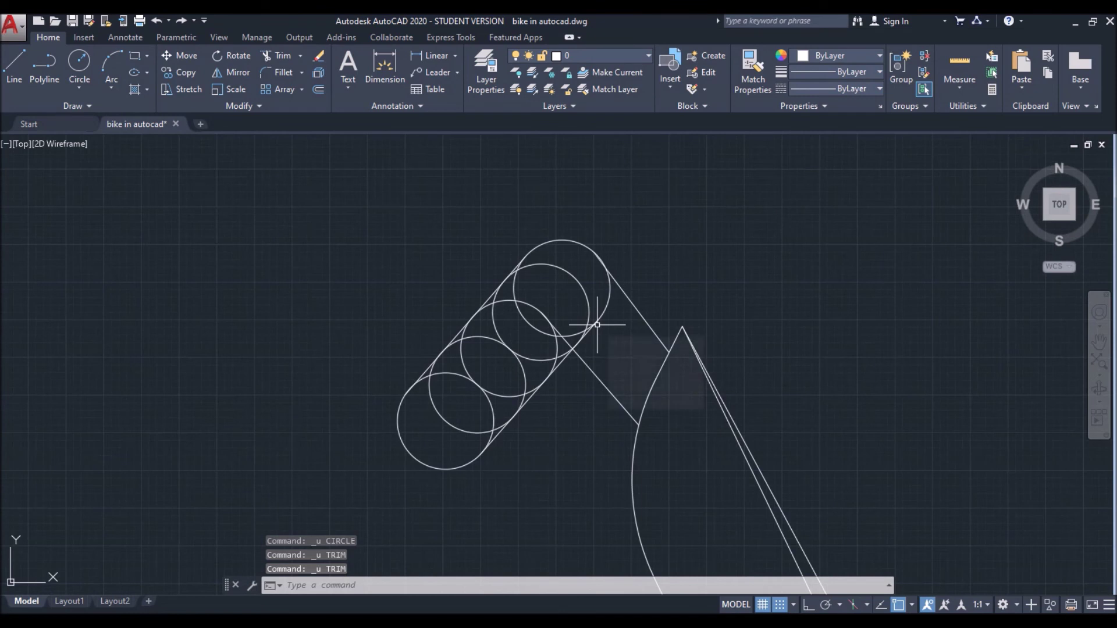
Redo the trim and add a slightly smaller concentric circle inside the grip's bottom end circle
{"action": "key", "text": "ctrl+y"}
{"action": "type", "text": "c"}
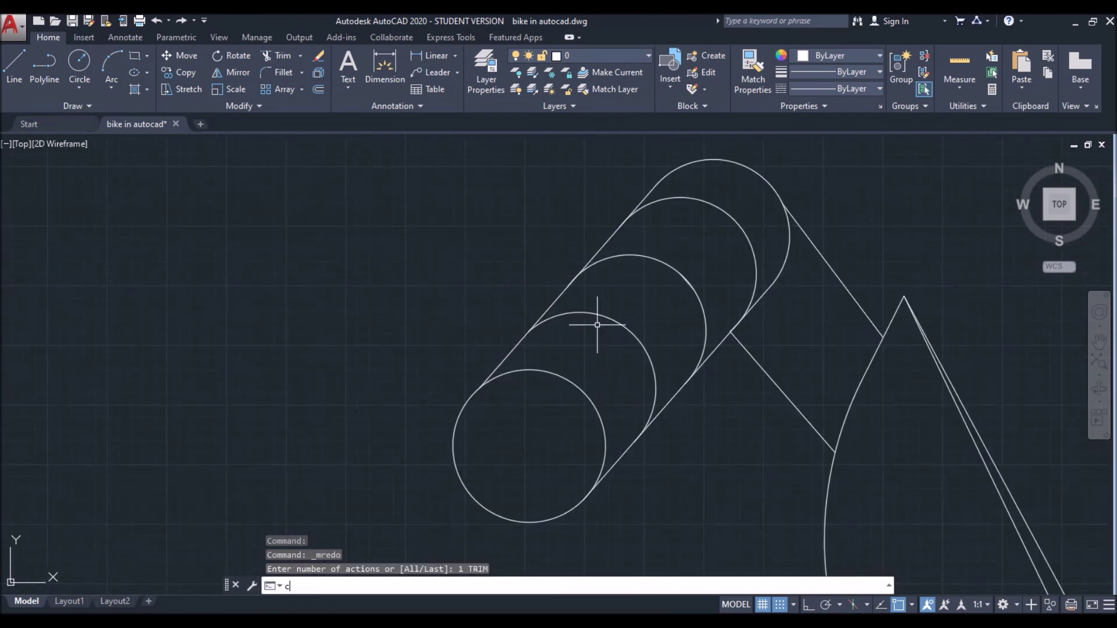
{"action": "key", "text": "Return"}
{"action": "left_click", "coordinate": [779, 604]}
{"action": "left_click", "coordinate": [530, 446]}
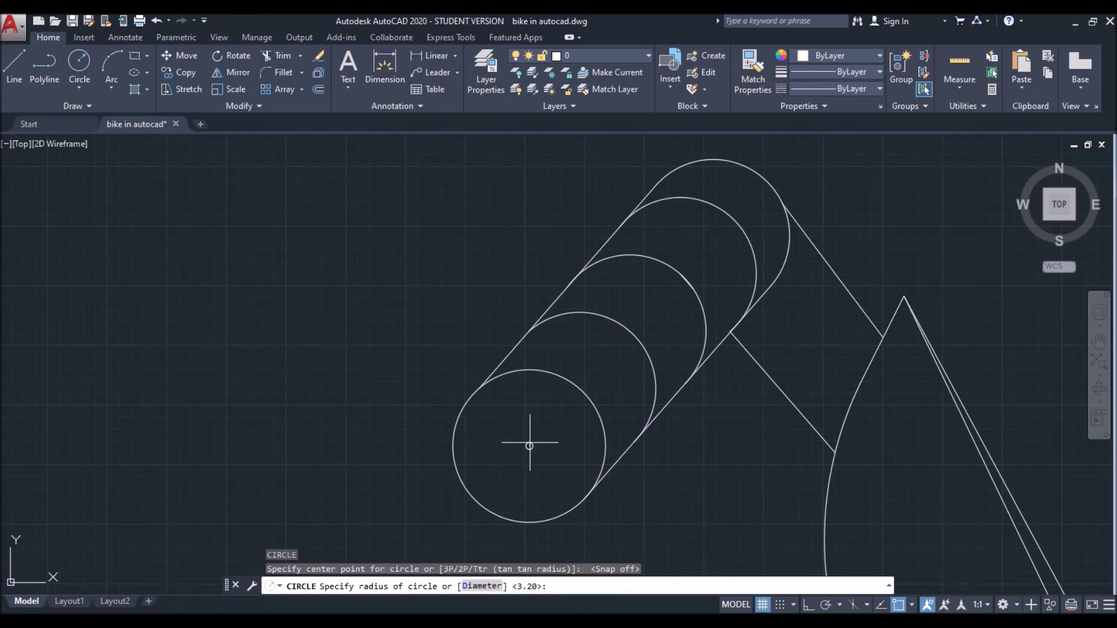
{"action": "scroll", "coordinate": [576, 423], "scroll_direction": "up", "scroll_amount": 2}
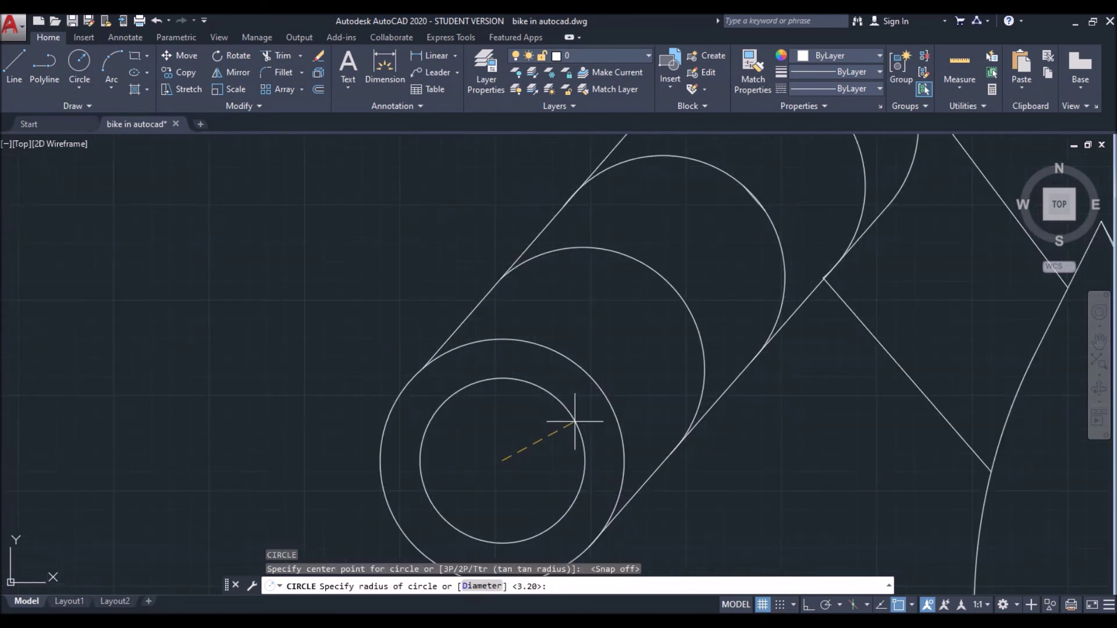
{"action": "left_click", "coordinate": [598, 403]}
{"action": "scroll", "coordinate": [667, 393], "scroll_direction": "down", "scroll_amount": 4}
{"action": "scroll", "coordinate": [710, 321], "scroll_direction": "down", "scroll_amount": 2}
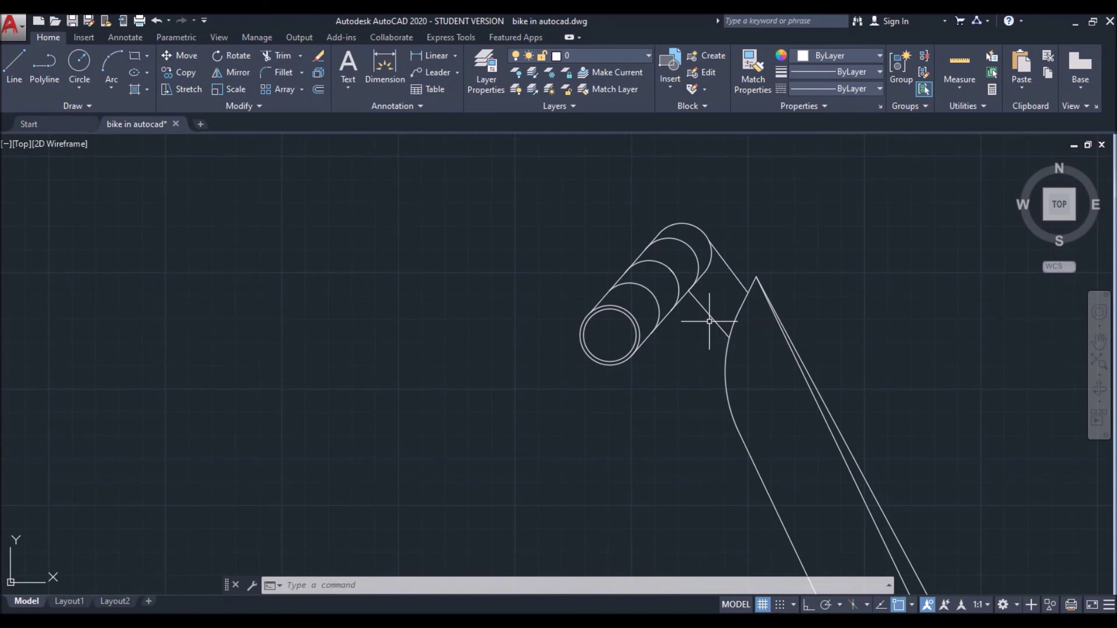
{"action": "scroll", "coordinate": [709, 320], "scroll_direction": "up", "scroll_amount": 4}
{"action": "type", "text": "arc"}
{"action": "key", "text": "Return"}
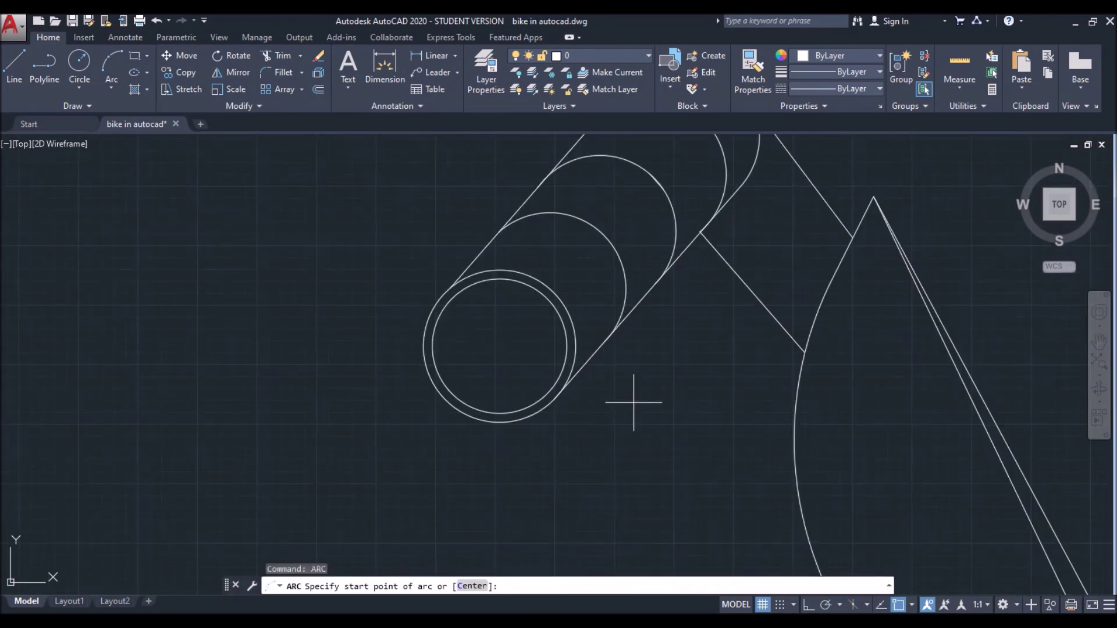
Draw a three-point arc starting on the grip's lower edge and curving down beneath it
{"action": "left_click", "coordinate": [630, 314]}
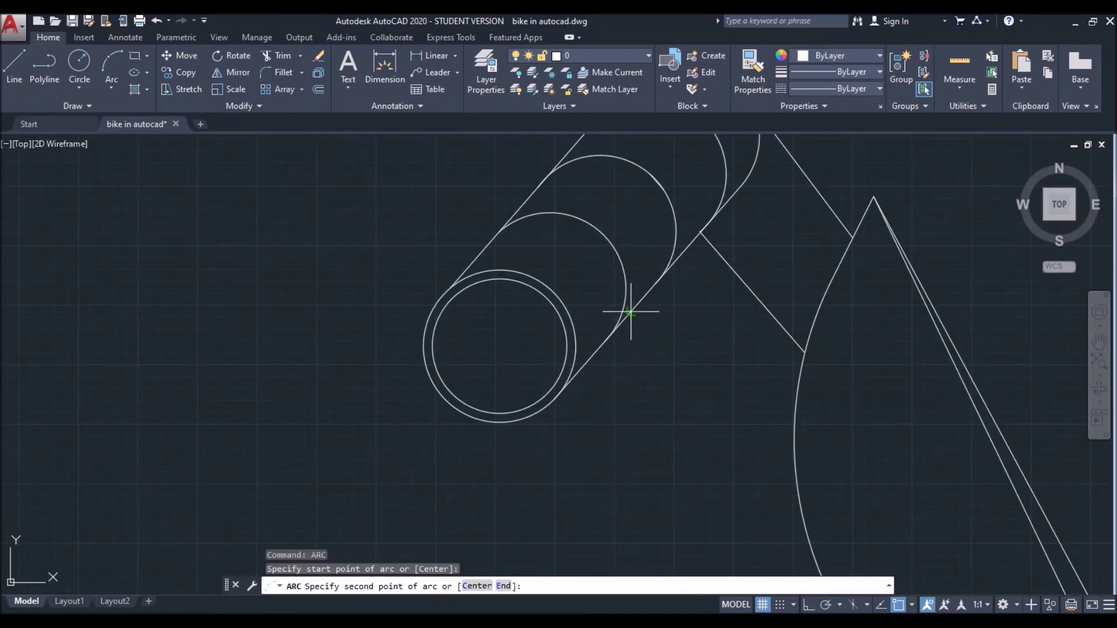
{"action": "left_click", "coordinate": [654, 438]}
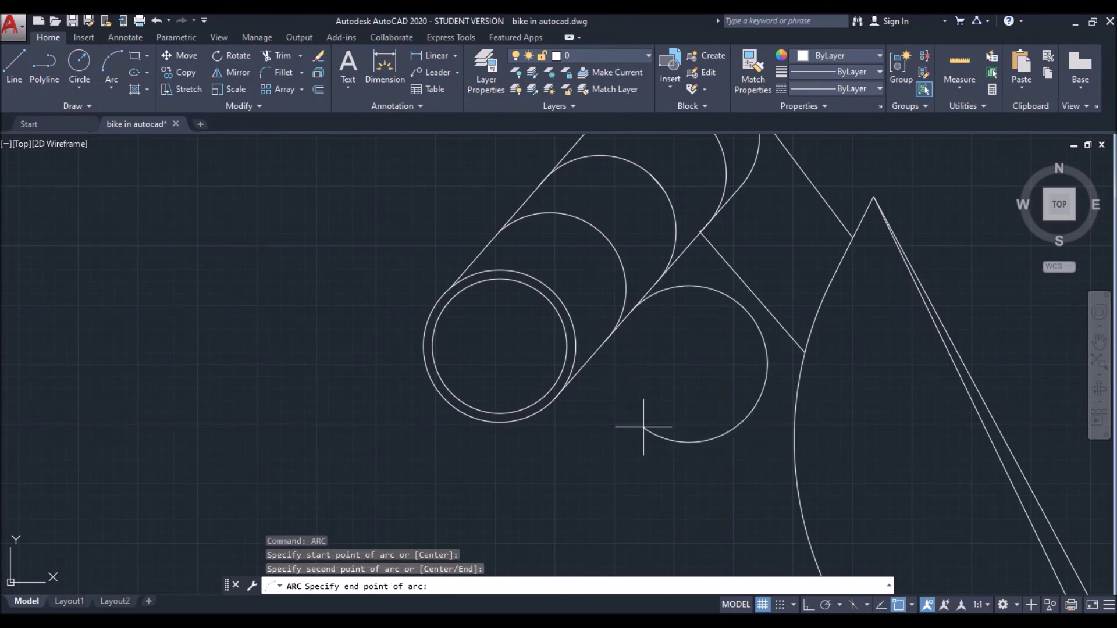
{"action": "scroll", "coordinate": [673, 456], "scroll_direction": "down", "scroll_amount": 3}
{"action": "scroll", "coordinate": [681, 483], "scroll_direction": "down", "scroll_amount": 4}
{"action": "middle_click_drag", "start_coordinate": [682, 483], "coordinate": [653, 242]}
{"action": "scroll", "coordinate": [660, 312], "scroll_direction": "down", "scroll_amount": 3}
{"action": "mouse_move", "coordinate": [675, 317]}
{"action": "middle_mouse_down"}
{"action": "mouse_move", "coordinate": [662, 307]}
{"action": "mouse_move", "coordinate": [653, 242]}
{"action": "middle_mouse_up"}
{"action": "scroll", "coordinate": [653, 242], "scroll_direction": "up", "scroll_amount": 2}
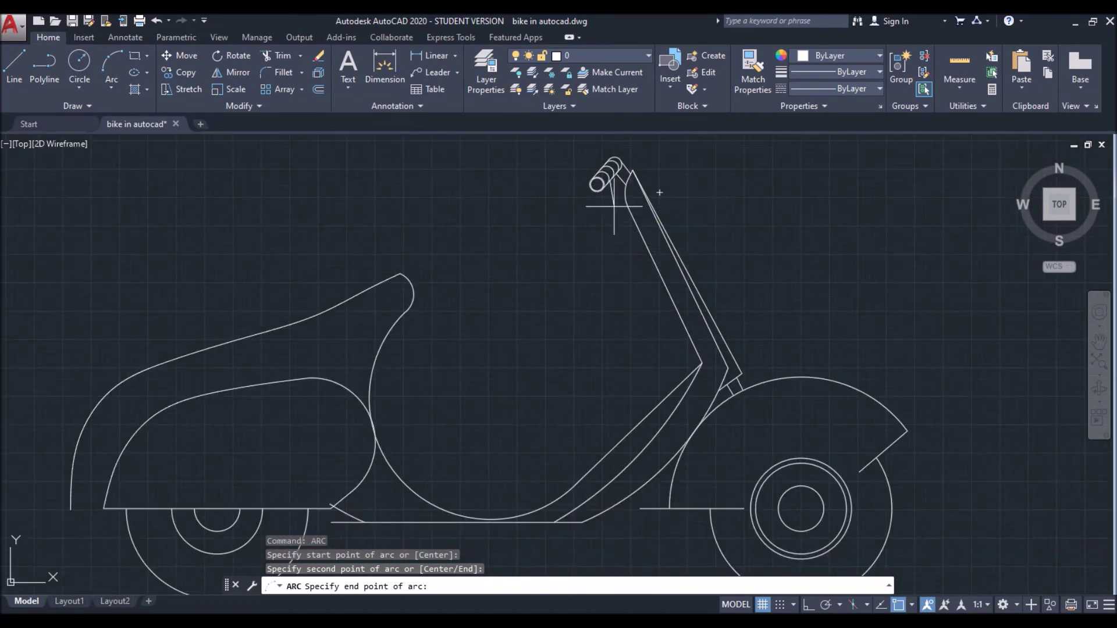
{"action": "scroll", "coordinate": [616, 210], "scroll_direction": "up", "scroll_amount": 4}
{"action": "scroll", "coordinate": [616, 210], "scroll_direction": "down", "scroll_amount": 2}
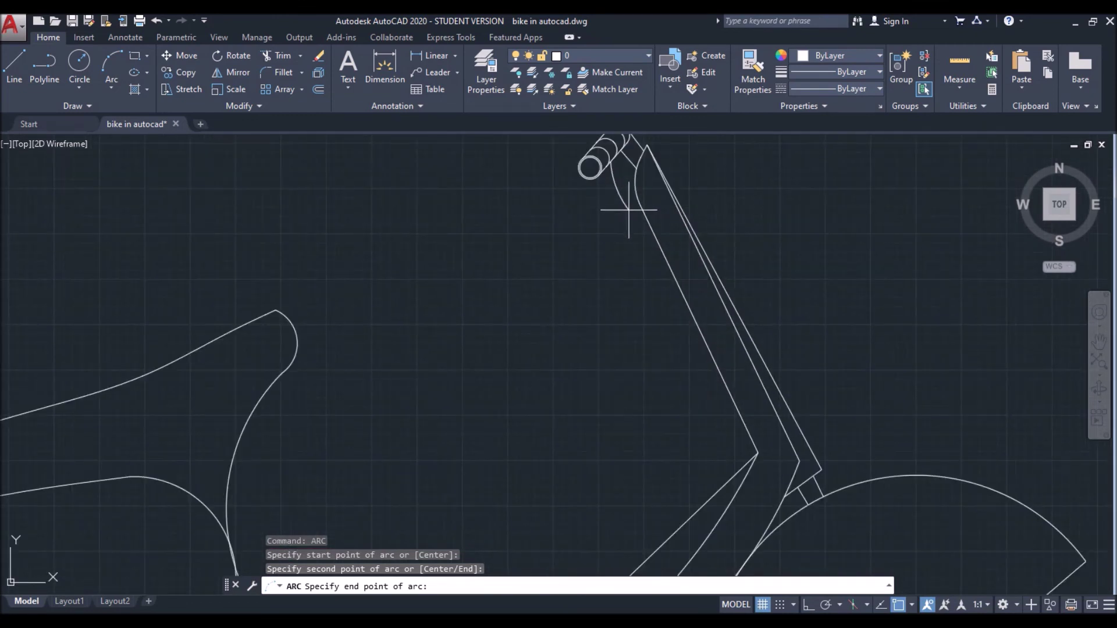
{"action": "left_click", "coordinate": [625, 197]}
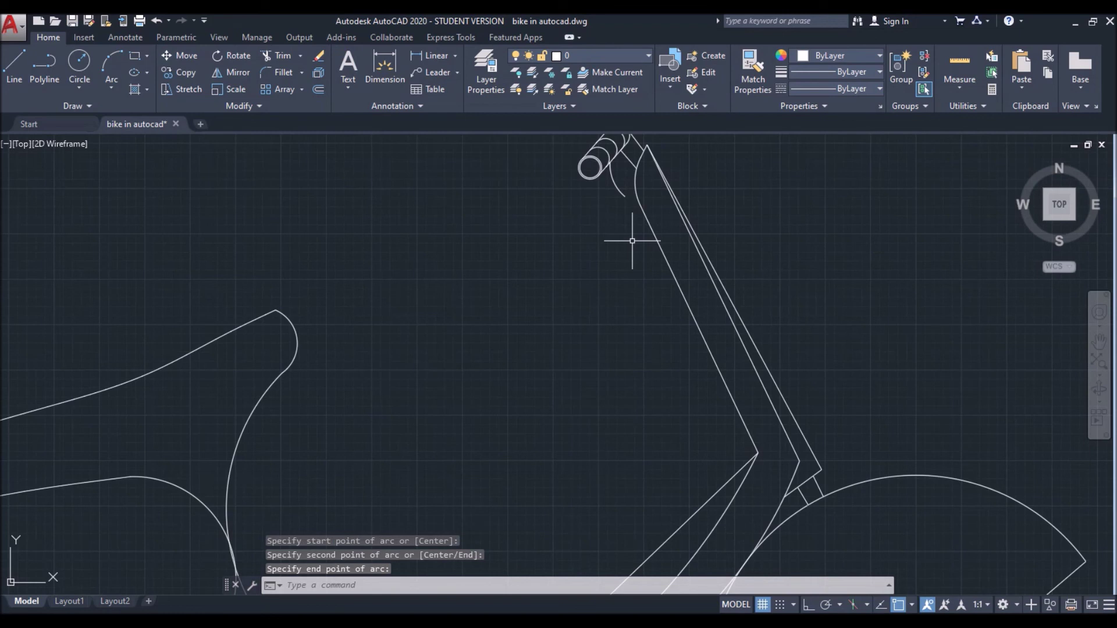
{"action": "key", "text": "Return"}
Draw a second three-point arc parallel to the first brake lever arc
{"action": "scroll", "coordinate": [603, 155], "scroll_direction": "up", "scroll_amount": 3}
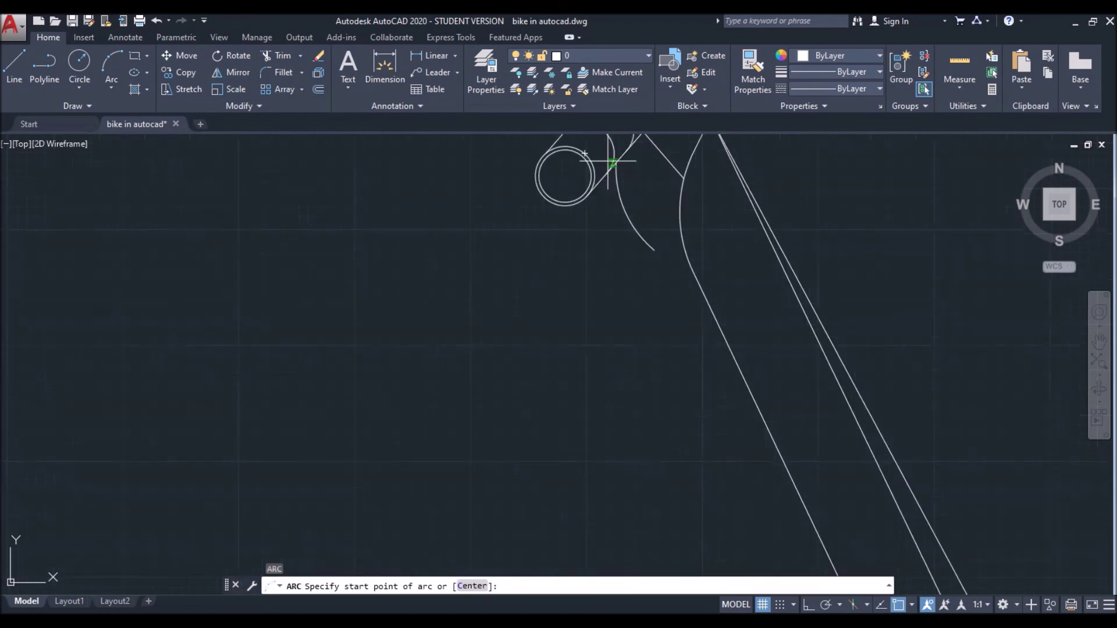
{"action": "scroll", "coordinate": [599, 175], "scroll_direction": "up", "scroll_amount": 4}
{"action": "left_click", "coordinate": [607, 189]}
{"action": "scroll", "coordinate": [630, 262], "scroll_direction": "down", "scroll_amount": 3}
{"action": "scroll", "coordinate": [635, 316], "scroll_direction": "down", "scroll_amount": 3}
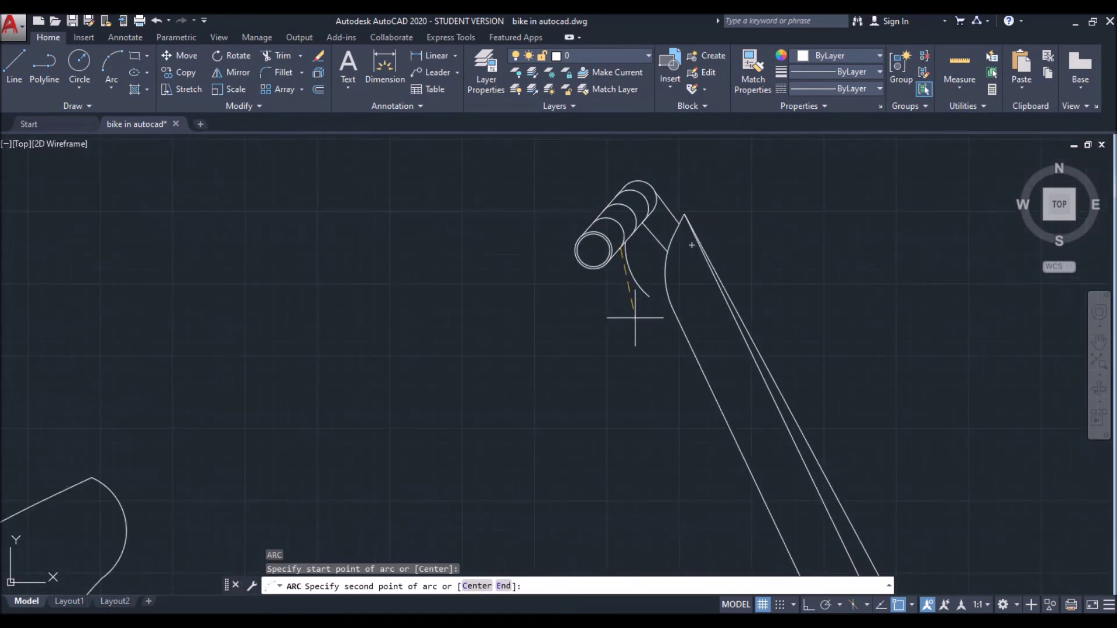
{"action": "scroll", "coordinate": [643, 313], "scroll_direction": "up", "scroll_amount": 3}
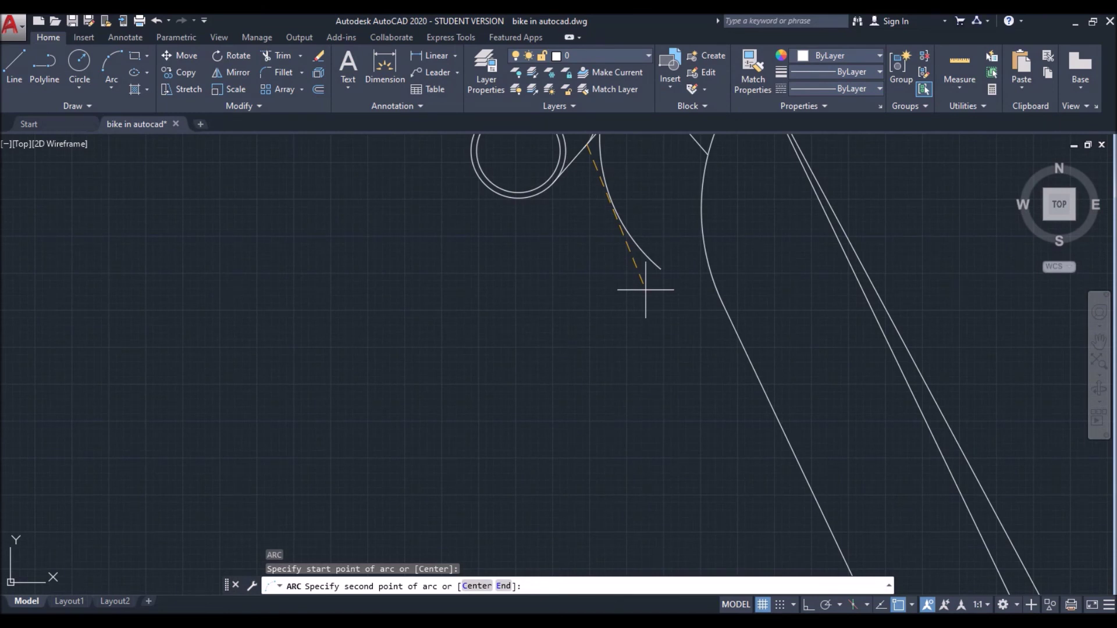
{"action": "left_click", "coordinate": [644, 290]}
{"action": "scroll", "coordinate": [637, 298], "scroll_direction": "down", "scroll_amount": 4}
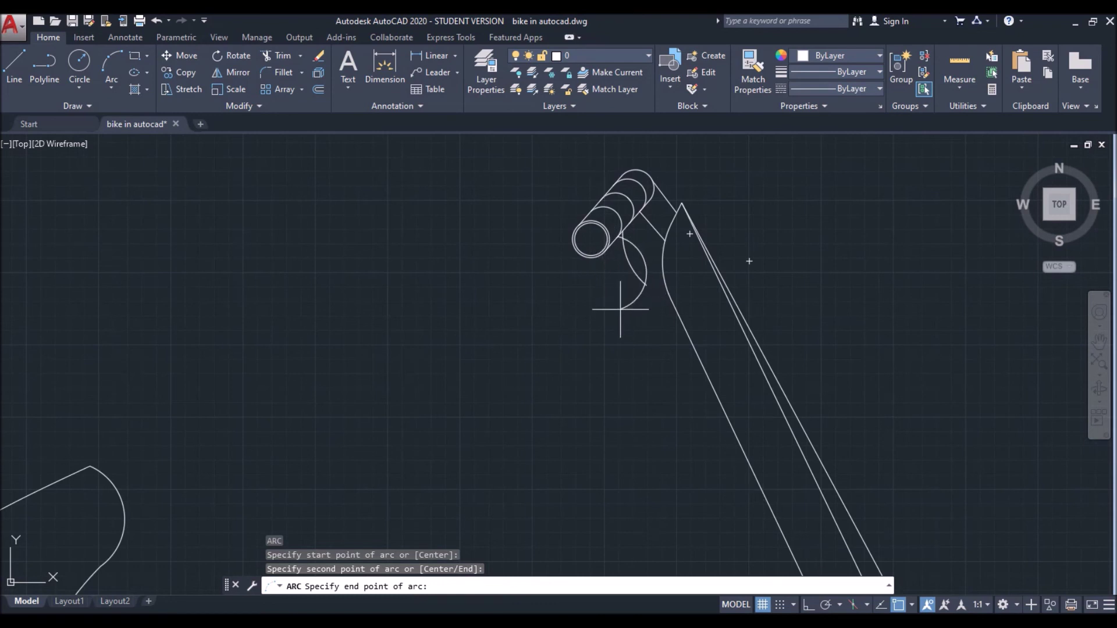
{"action": "left_click", "coordinate": [644, 294]}
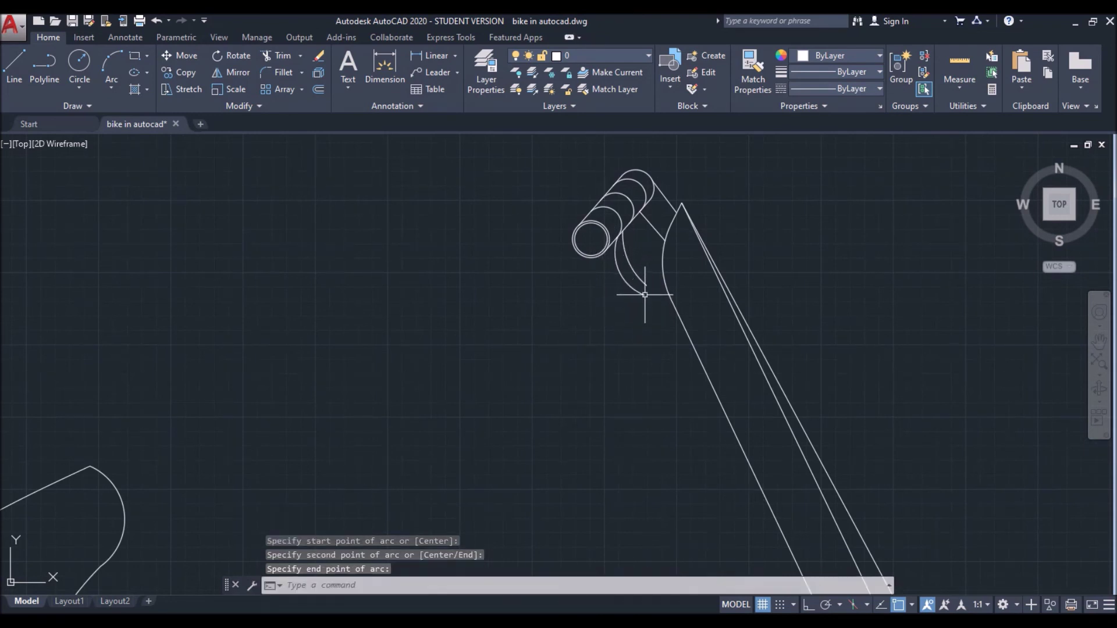
Join the two arcs' lower ends with a short line
{"action": "type", "text": "l"}
{"action": "key", "text": "Return"}
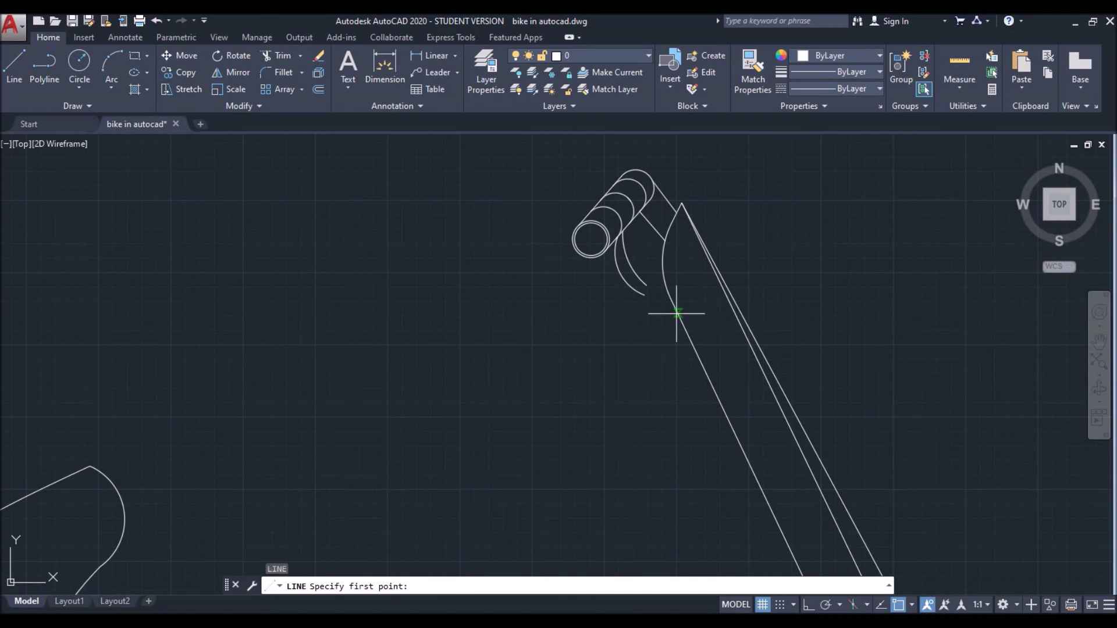
{"action": "scroll", "coordinate": [647, 285], "scroll_direction": "up", "scroll_amount": 4}
{"action": "left_click", "coordinate": [651, 287]}
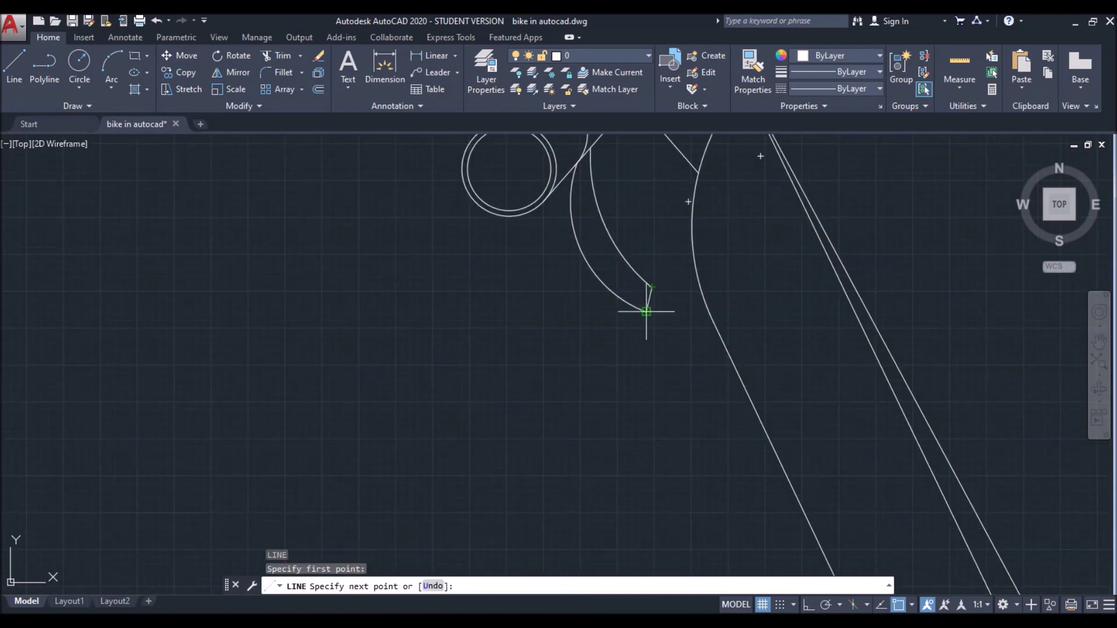
{"action": "left_click", "coordinate": [646, 312]}
{"action": "key", "text": "Return"}
{"action": "scroll", "coordinate": [762, 359], "scroll_direction": "down", "scroll_amount": 4}
{"action": "scroll", "coordinate": [791, 292], "scroll_direction": "down", "scroll_amount": 5}
{"action": "mouse_move", "coordinate": [843, 319]}
{"action": "middle_mouse_down"}
{"action": "mouse_move", "coordinate": [679, 277]}
{"action": "mouse_move", "coordinate": [725, 356]}
{"action": "middle_mouse_up"}
{"action": "scroll", "coordinate": [711, 317], "scroll_direction": "up", "scroll_amount": 4}
{"action": "middle_click_drag", "start_coordinate": [583, 308], "coordinate": [797, 443]}
{"action": "type", "text": "c"}
{"action": "key", "text": "Return"}
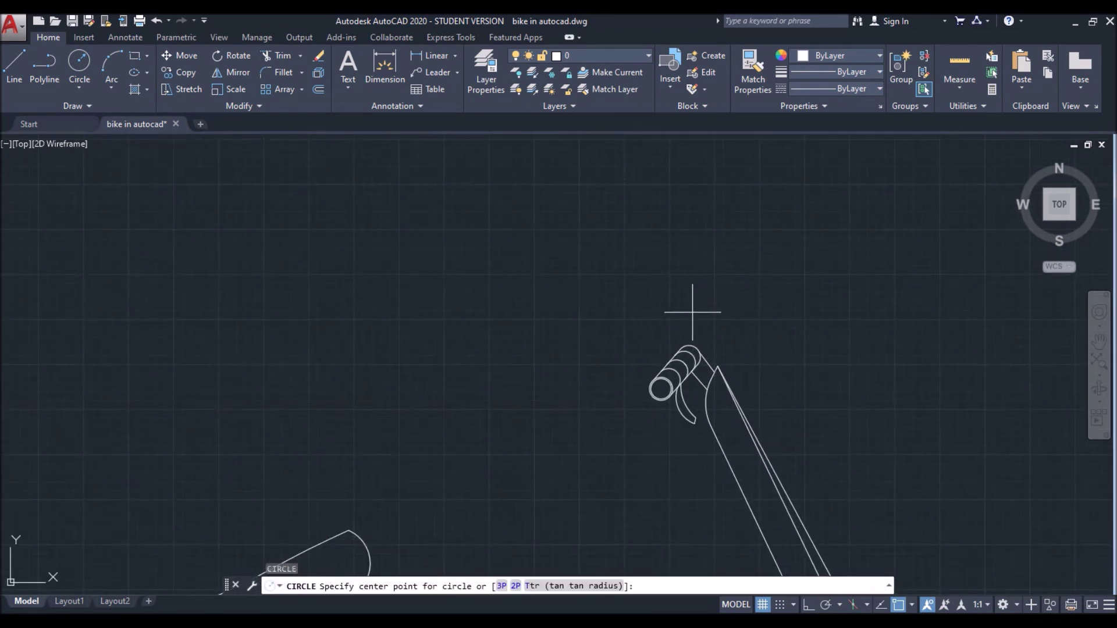
Draw a small circle above the grip with its radius reaching the grip
{"action": "scroll", "coordinate": [682, 330], "scroll_direction": "up", "scroll_amount": 4}
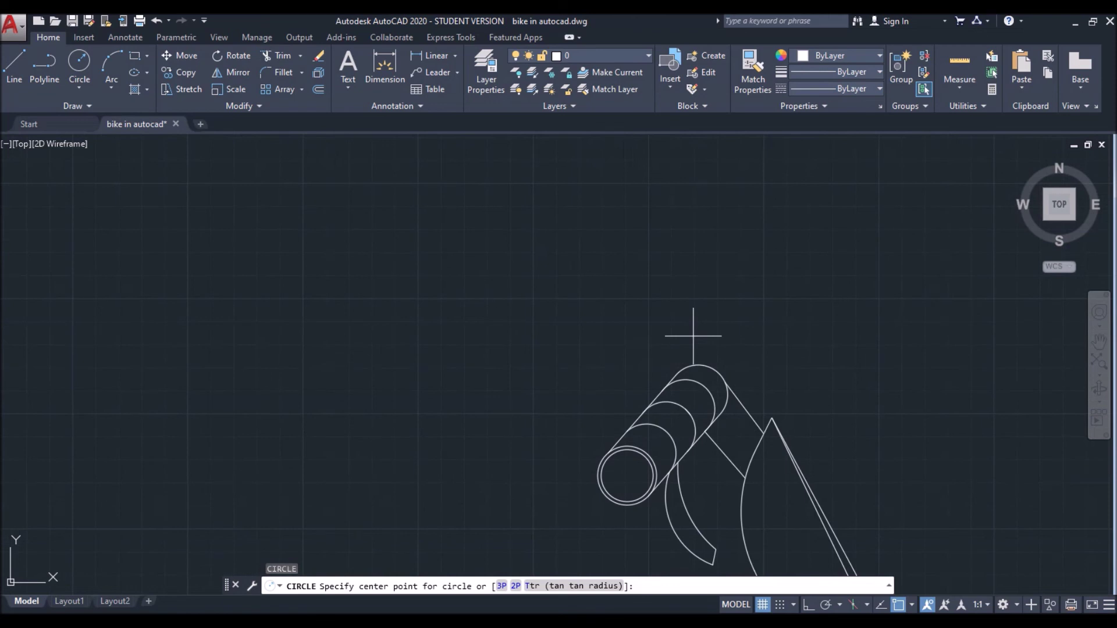
{"action": "left_click", "coordinate": [693, 336]}
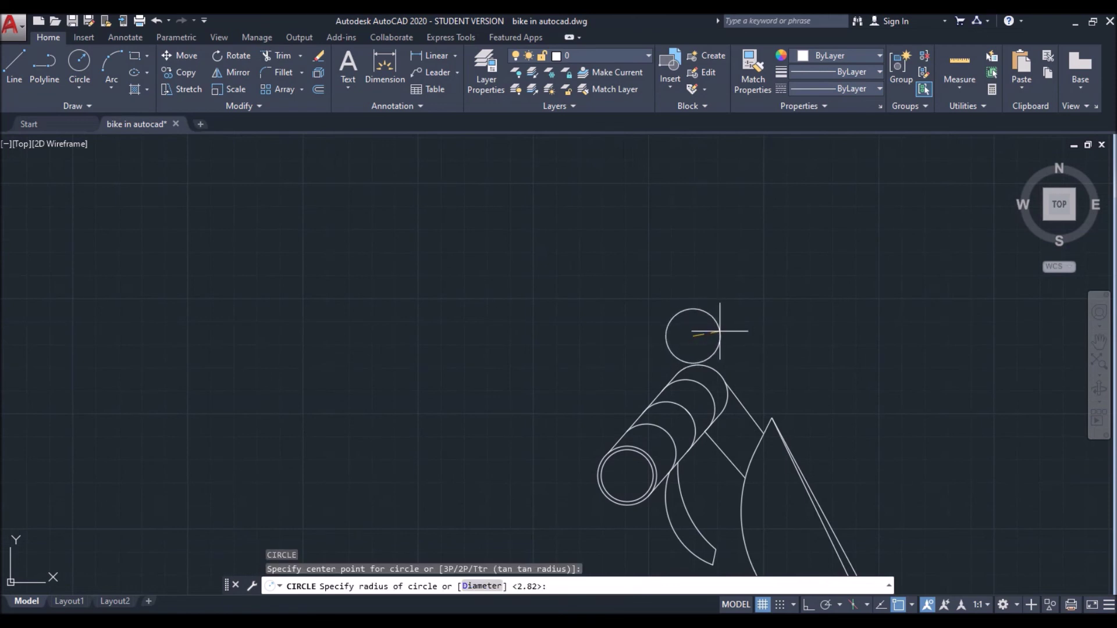
{"action": "scroll", "coordinate": [723, 329], "scroll_direction": "up", "scroll_amount": 6}
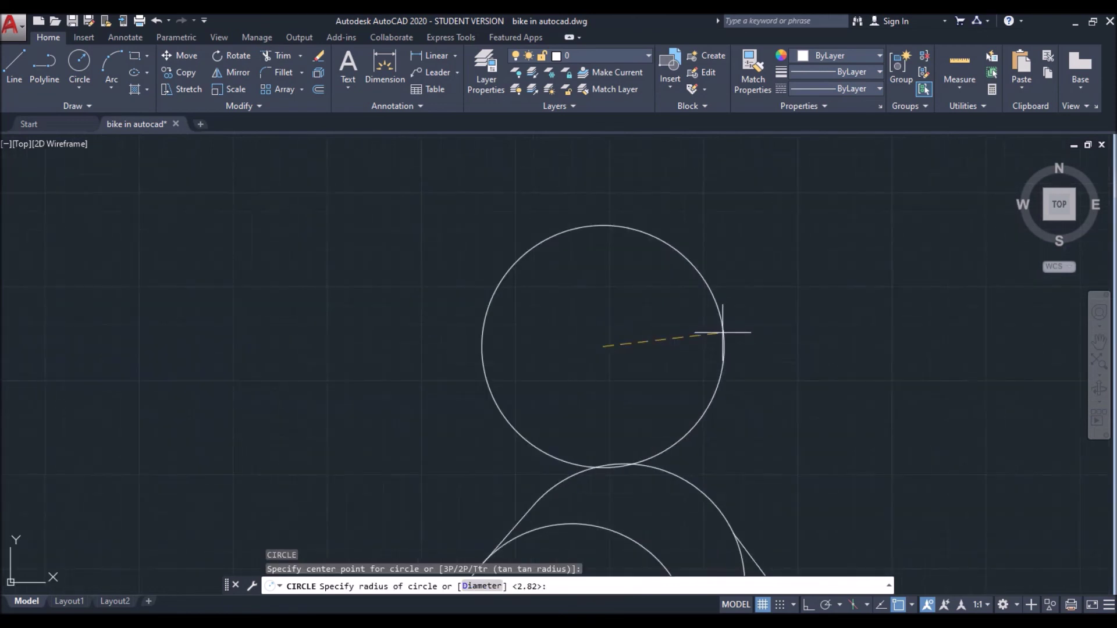
{"action": "left_click", "coordinate": [620, 471]}
{"action": "scroll", "coordinate": [766, 405], "scroll_direction": "down", "scroll_amount": 5}
{"action": "middle_click_drag", "start_coordinate": [767, 353], "coordinate": [648, 295]}
{"action": "scroll", "coordinate": [657, 295], "scroll_direction": "down", "scroll_amount": 2}
{"action": "scroll", "coordinate": [669, 295], "scroll_direction": "down", "scroll_amount": 1}
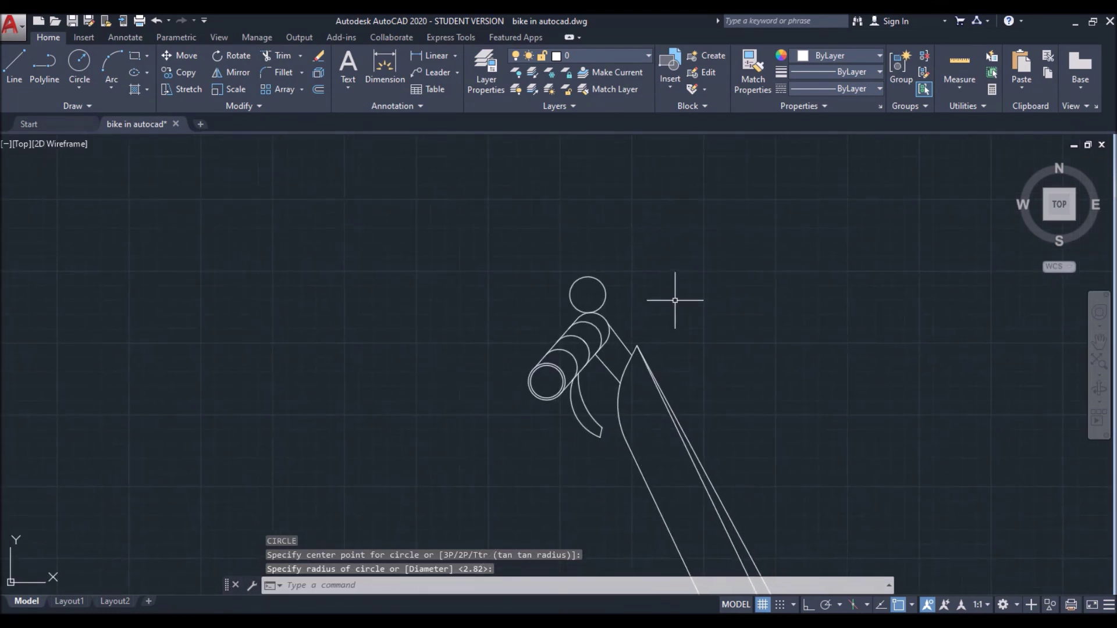
{"action": "scroll", "coordinate": [675, 300], "scroll_direction": "up", "scroll_amount": 2}
Draw a short three-point arc starting at the top of the small circle
{"action": "type", "text": "a"}
{"action": "key", "text": "Return"}
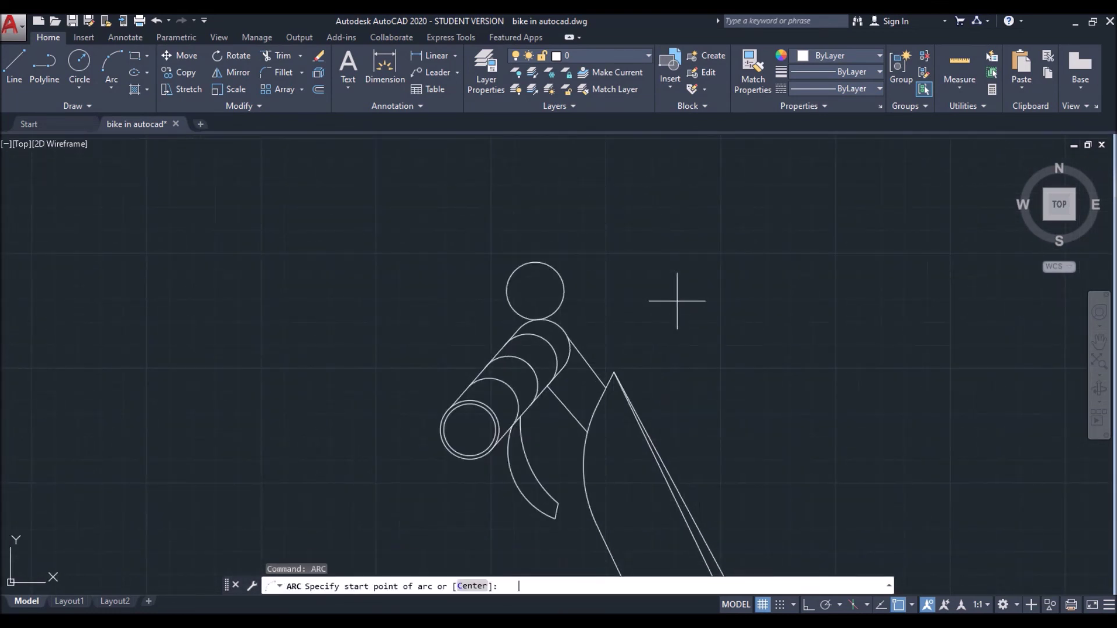
{"action": "scroll", "coordinate": [676, 301], "scroll_direction": "down", "scroll_amount": 1}
{"action": "scroll", "coordinate": [683, 301], "scroll_direction": "down", "scroll_amount": 1}
{"action": "scroll", "coordinate": [733, 301], "scroll_direction": "down", "scroll_amount": 2}
{"action": "scroll", "coordinate": [773, 285], "scroll_direction": "down", "scroll_amount": 1}
{"action": "middle_click_drag", "start_coordinate": [785, 276], "coordinate": [711, 362]}
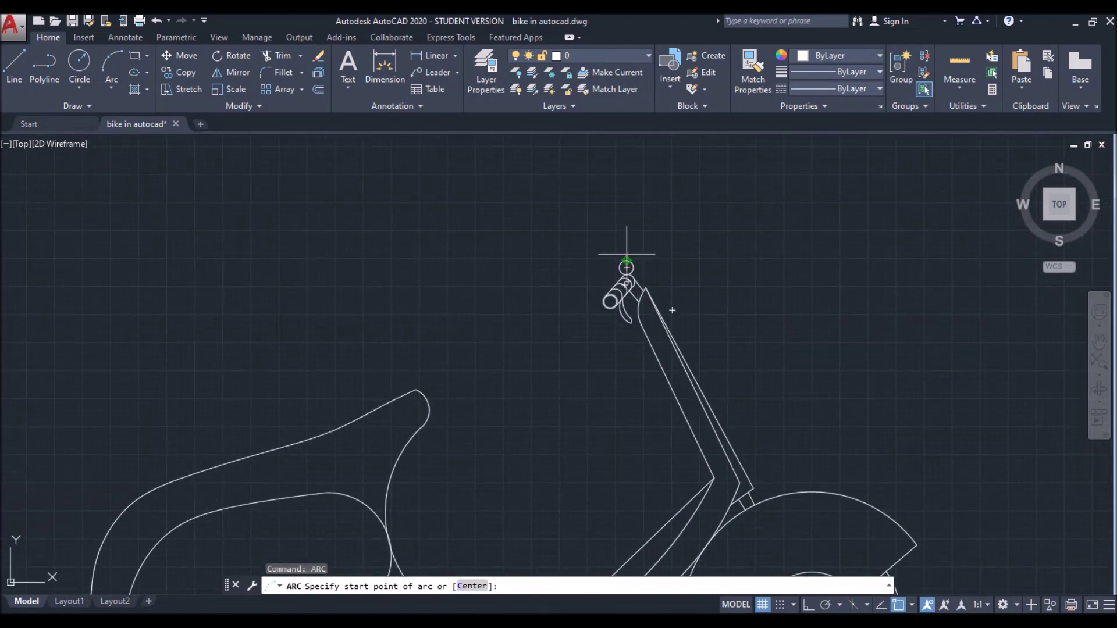
{"action": "left_click", "coordinate": [627, 261]}
{"action": "left_click", "coordinate": [644, 244]}
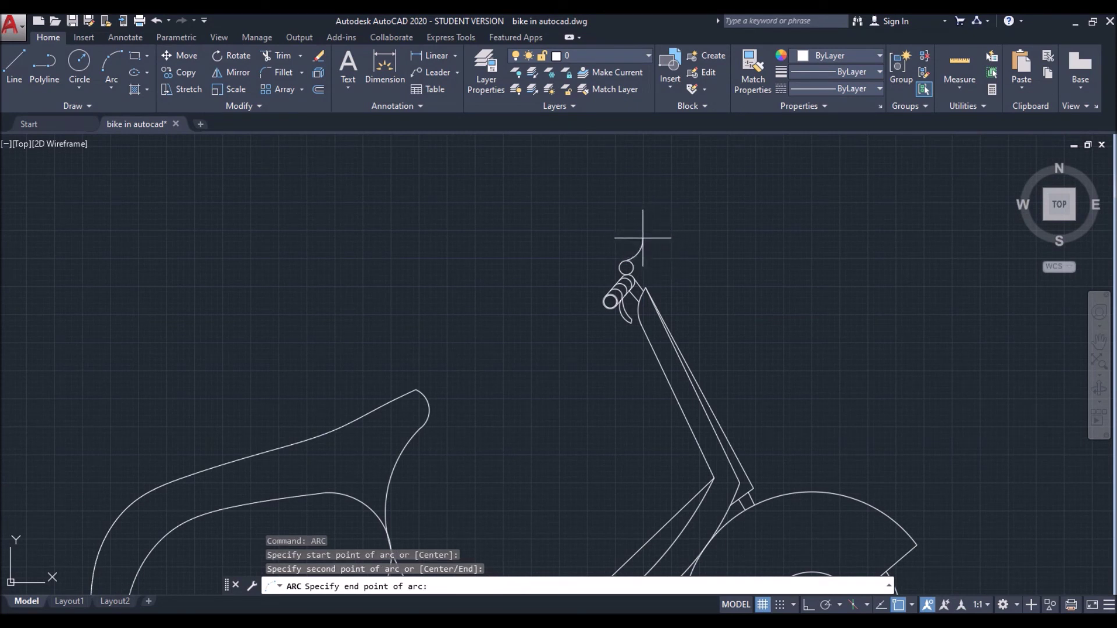
{"action": "left_click", "coordinate": [643, 238]}
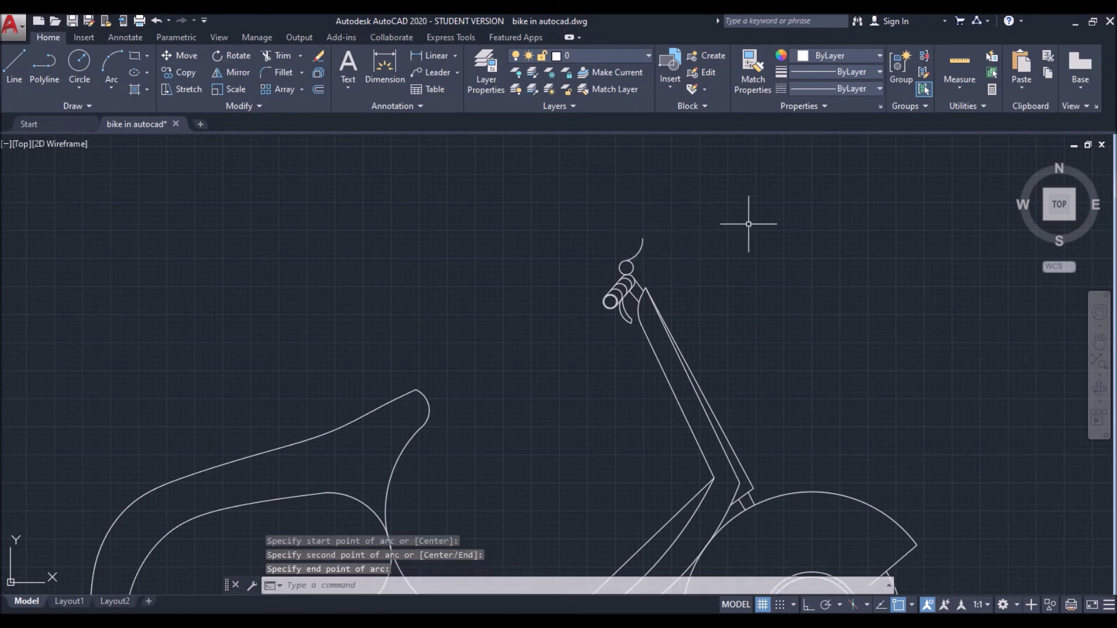
Continue with a second arc from that end, curving up and right as the mirror stem
{"action": "key", "text": "Return"}
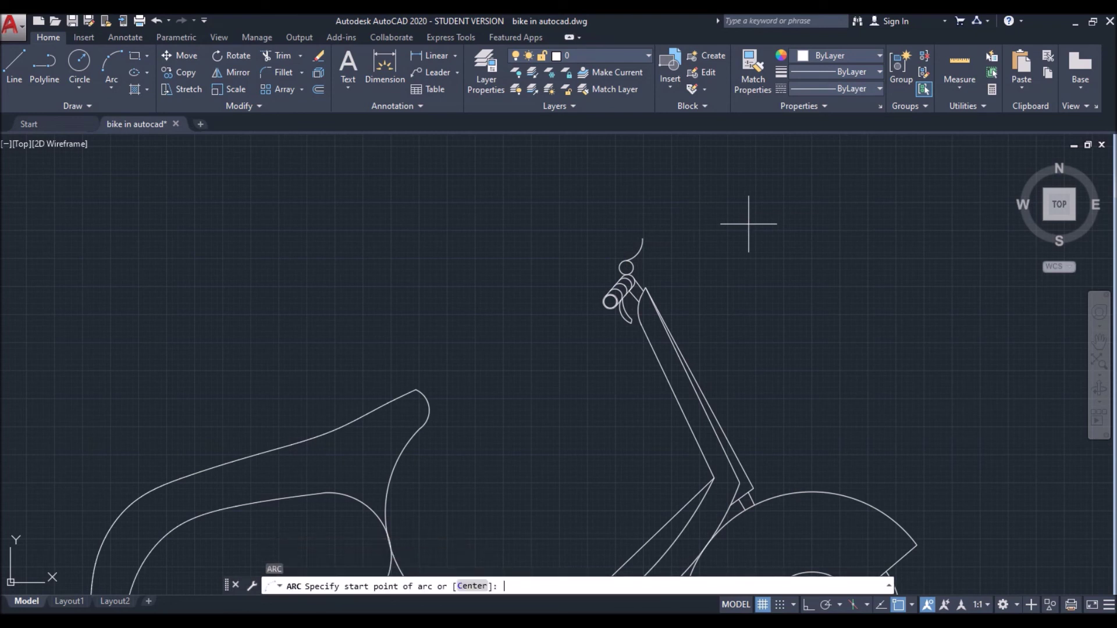
{"action": "left_click", "coordinate": [643, 238]}
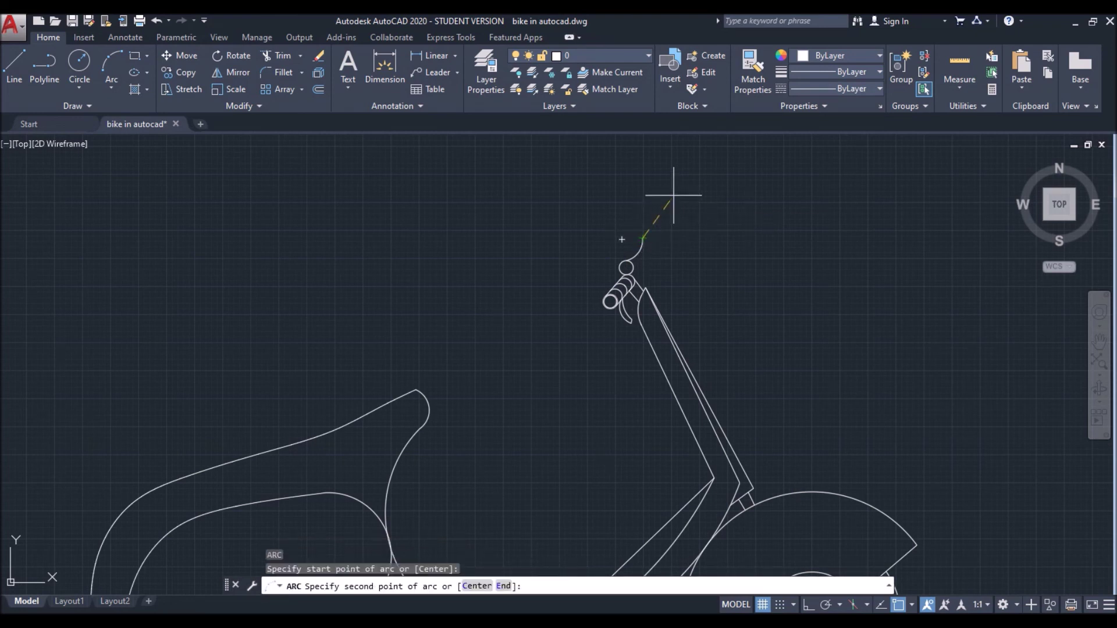
{"action": "left_click", "coordinate": [683, 198]}
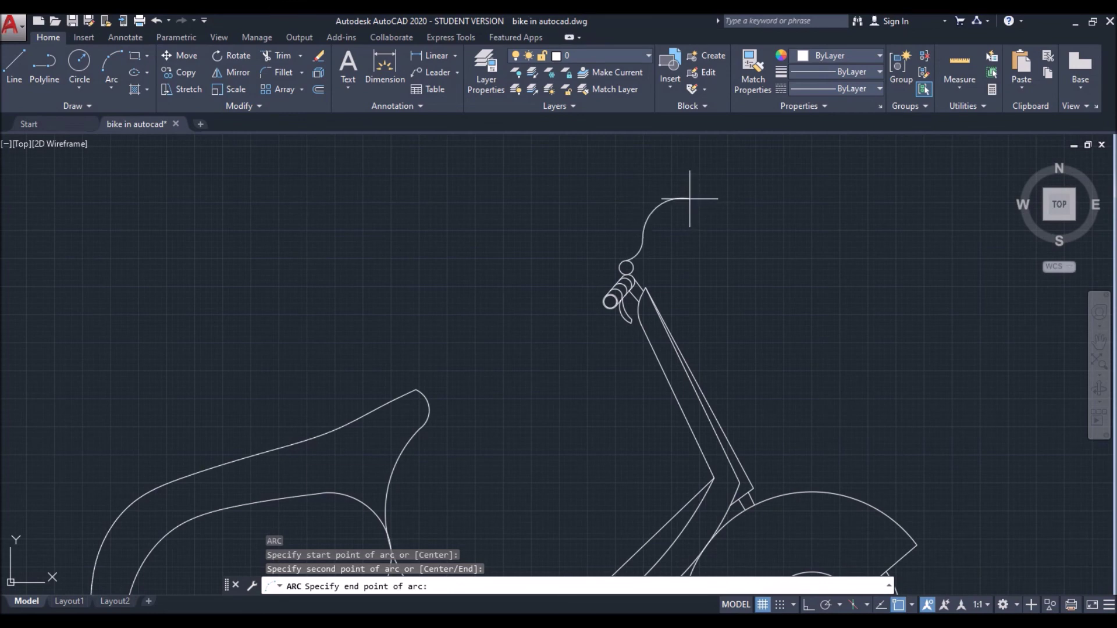
{"action": "left_click", "coordinate": [689, 198]}
{"action": "scroll", "coordinate": [750, 238], "scroll_direction": "down", "scroll_amount": 2}
{"action": "scroll", "coordinate": [762, 233], "scroll_direction": "down", "scroll_amount": 2}
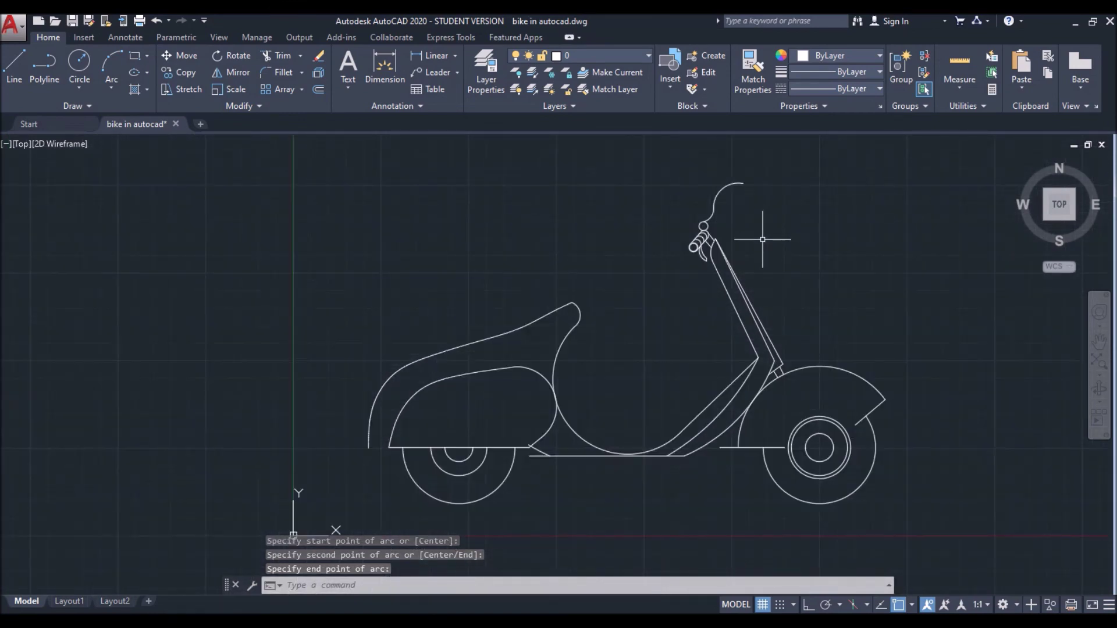
With Ortho on, start a line at the curved stem's end and draw the mirror's long edge downward
{"action": "type", "text": "l"}
{"action": "key", "text": "Return"}
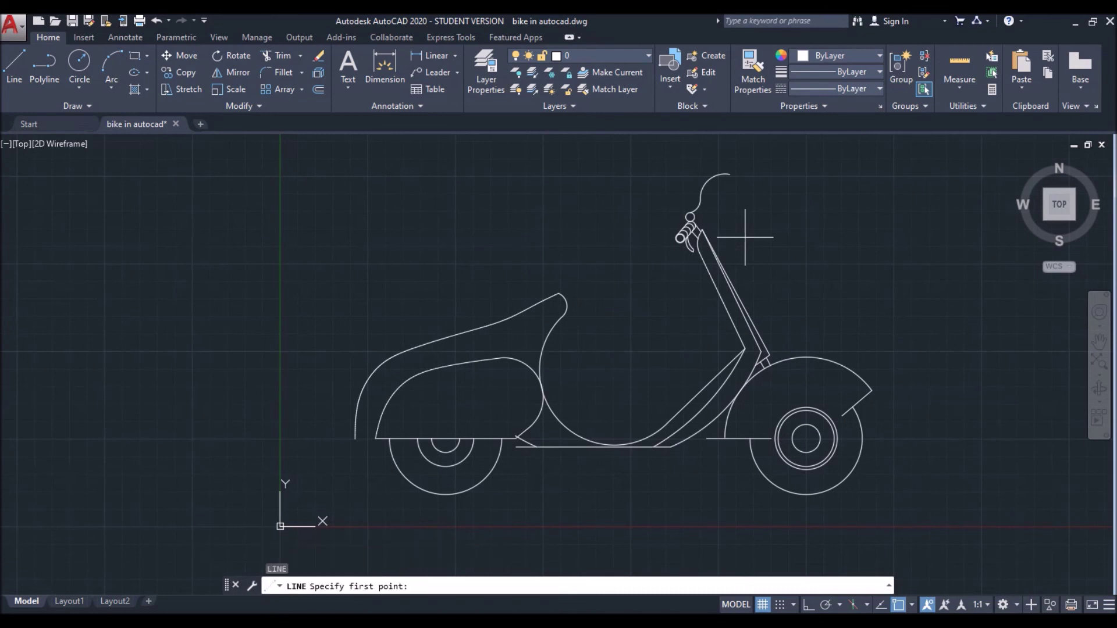
{"action": "left_click", "coordinate": [730, 174]}
{"action": "scroll", "coordinate": [732, 222], "scroll_direction": "up", "scroll_amount": 4}
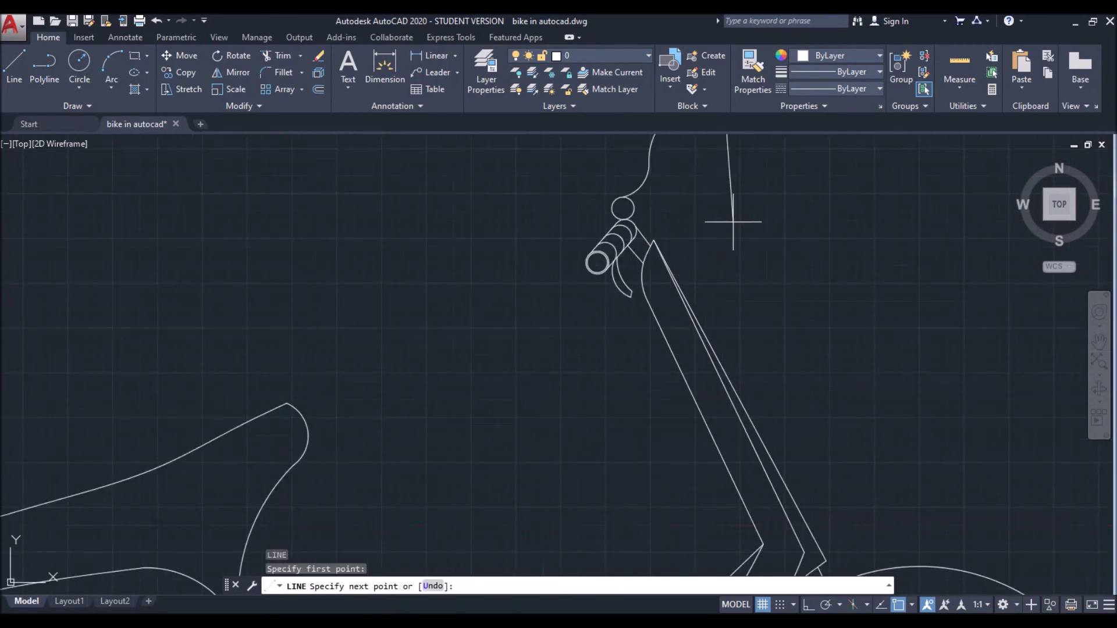
{"action": "left_click", "coordinate": [807, 605]}
{"action": "middle_click_drag", "start_coordinate": [746, 244], "coordinate": [738, 369]}
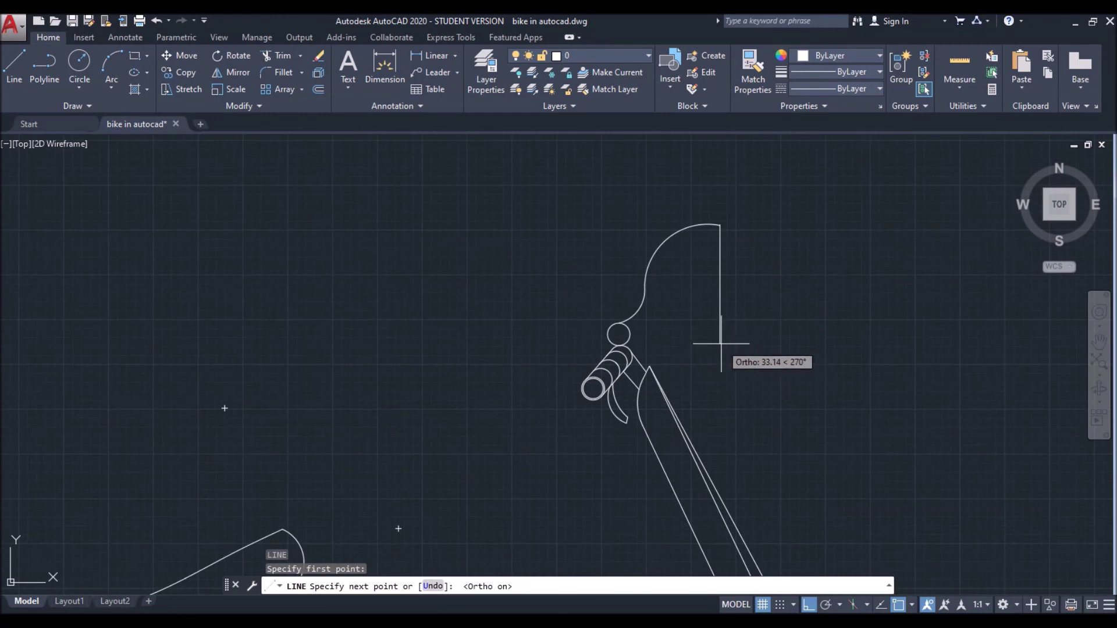
{"action": "left_click", "coordinate": [728, 347]}
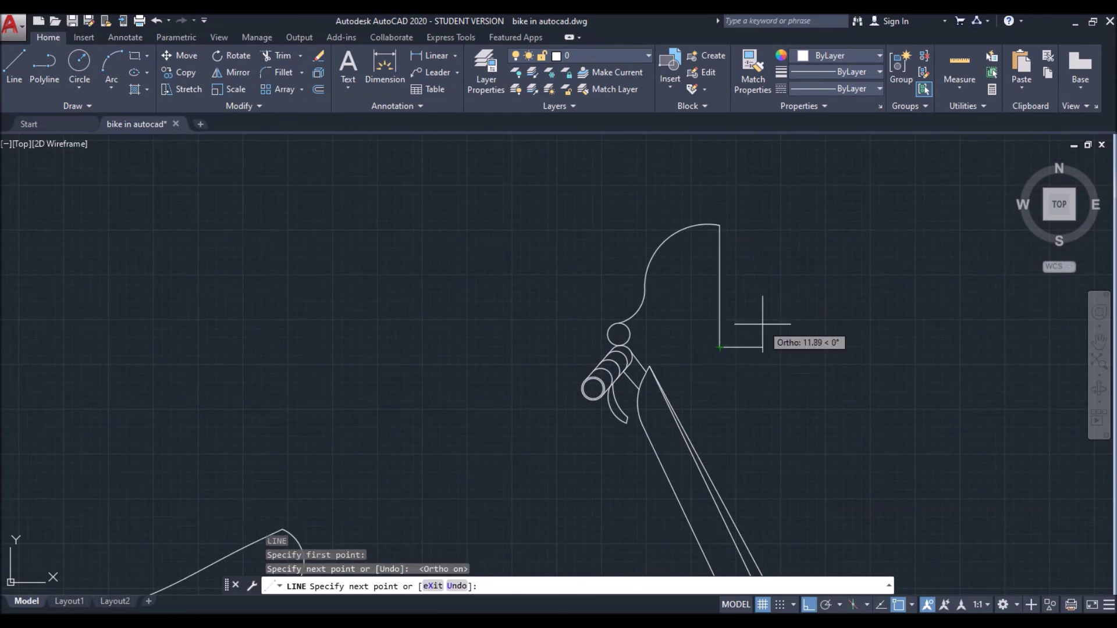
Add the mirror's short bottom edge and an upward long edge, then undo that upward edge
{"action": "scroll", "coordinate": [753, 321], "scroll_direction": "up", "scroll_amount": 2}
{"action": "scroll", "coordinate": [703, 316], "scroll_direction": "up", "scroll_amount": 2}
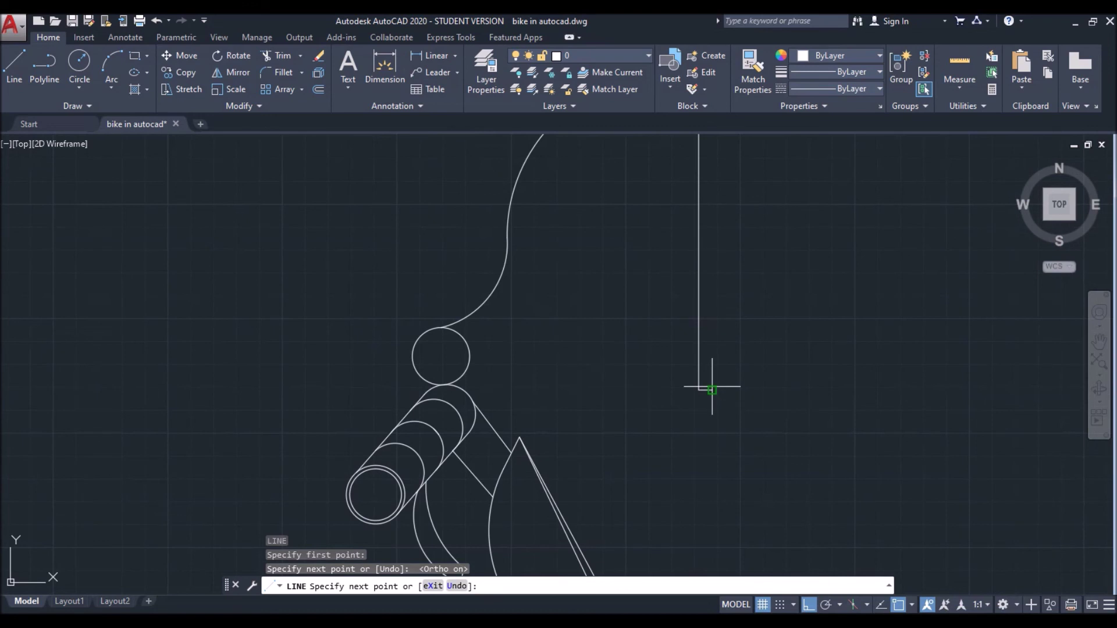
{"action": "left_click", "coordinate": [712, 390]}
{"action": "scroll", "coordinate": [725, 343], "scroll_direction": "down", "scroll_amount": 3}
{"action": "scroll", "coordinate": [725, 233], "scroll_direction": "up", "scroll_amount": 3}
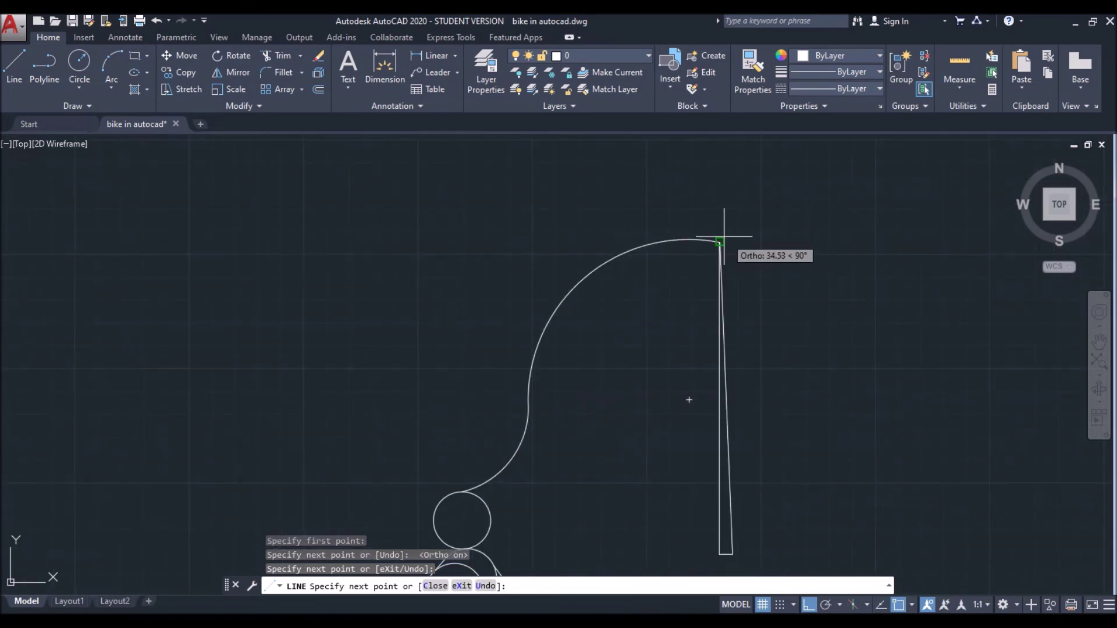
{"action": "left_click", "coordinate": [732, 240]}
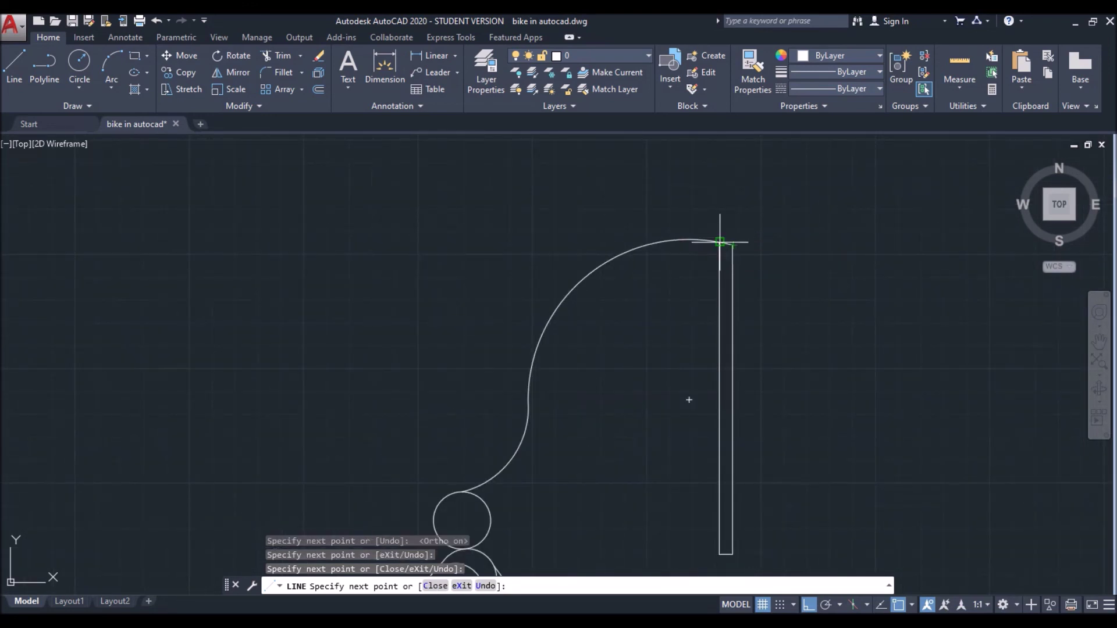
{"action": "key", "text": "ctrl+z"}
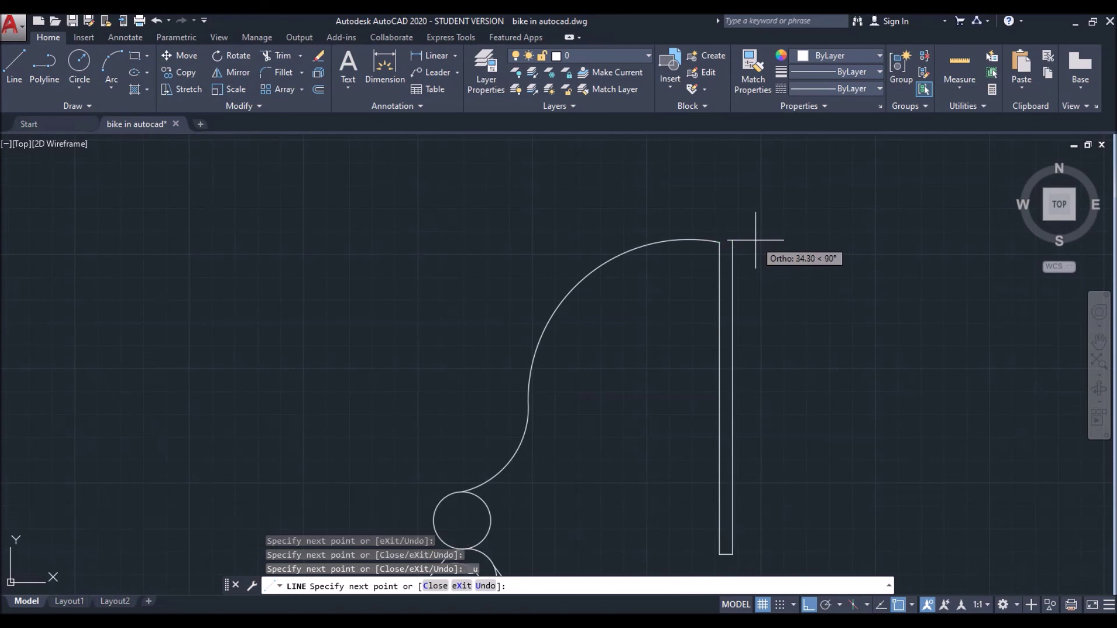
Close the narrow rectangular mirror outline back to the arc's end and end the line
{"action": "scroll", "coordinate": [731, 250], "scroll_direction": "up", "scroll_amount": 1}
{"action": "scroll", "coordinate": [678, 207], "scroll_direction": "up", "scroll_amount": 2}
{"action": "scroll", "coordinate": [678, 207], "scroll_direction": "down", "scroll_amount": 1}
{"action": "middle_click_drag", "start_coordinate": [678, 207], "coordinate": [698, 240]}
{"action": "scroll", "coordinate": [681, 240], "scroll_direction": "up", "scroll_amount": 2}
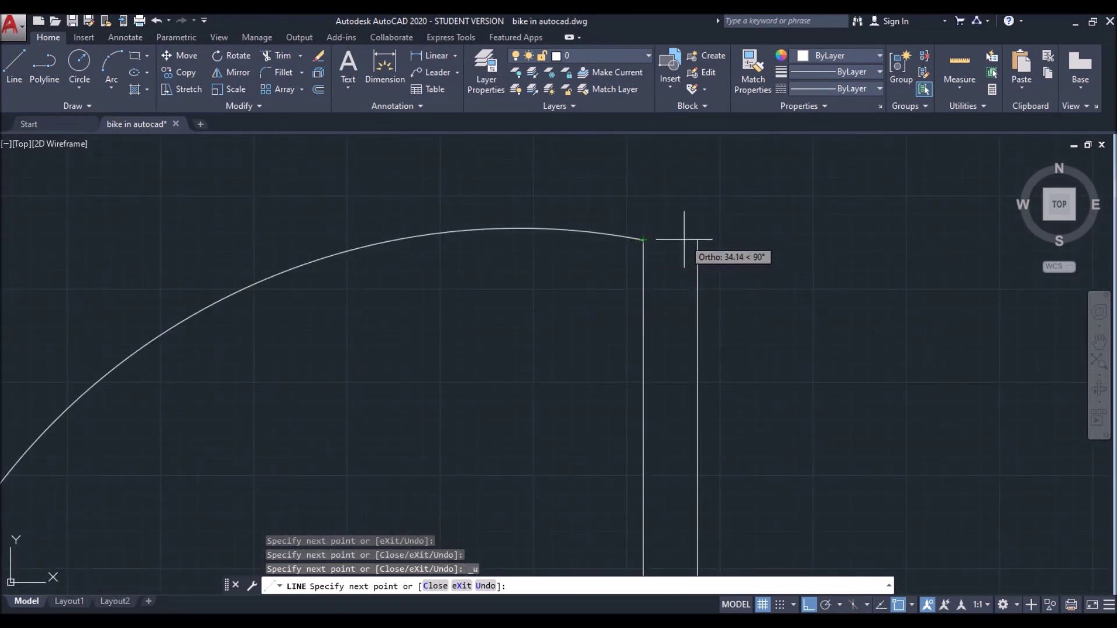
{"action": "scroll", "coordinate": [689, 240], "scroll_direction": "up", "scroll_amount": 3}
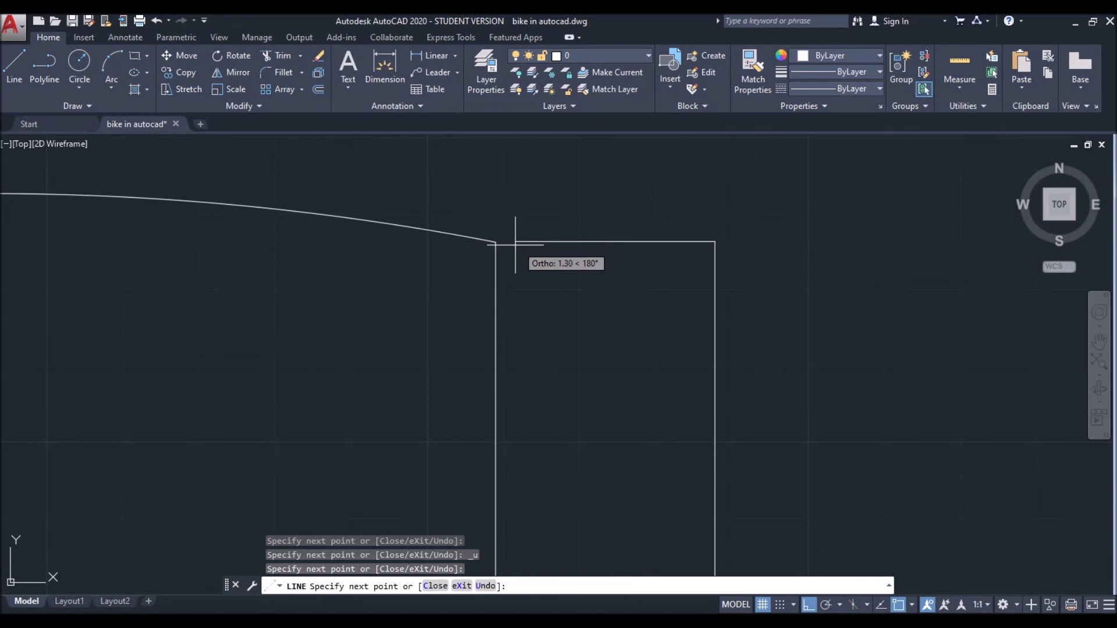
{"action": "left_click", "coordinate": [496, 242]}
{"action": "scroll", "coordinate": [677, 288], "scroll_direction": "down", "scroll_amount": 8}
{"action": "scroll", "coordinate": [741, 305], "scroll_direction": "down", "scroll_amount": 6}
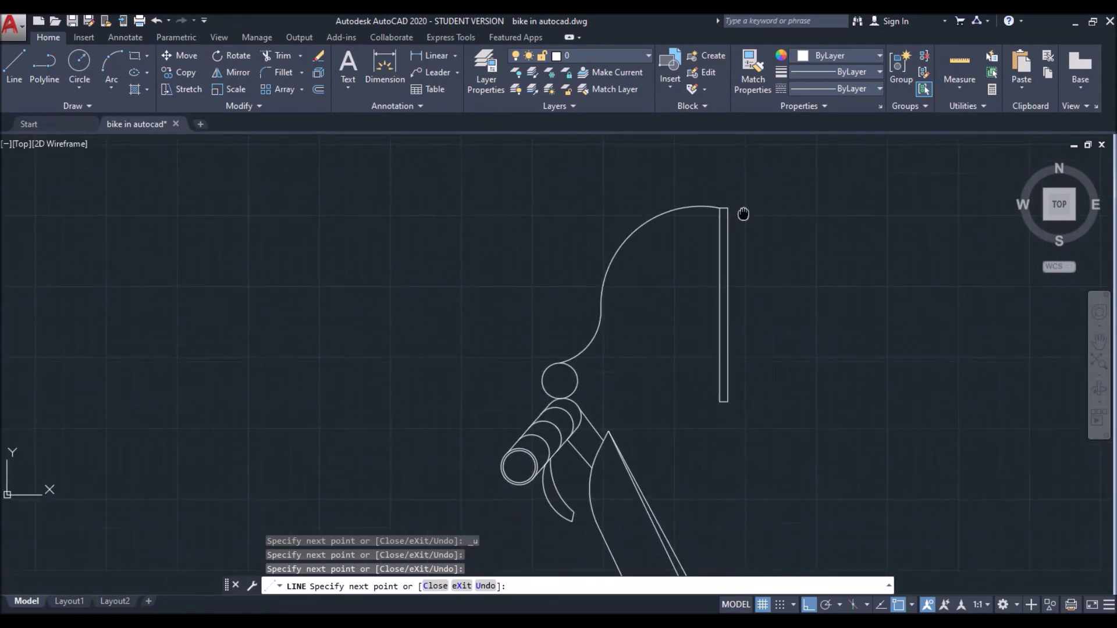
{"action": "key", "text": "Return"}
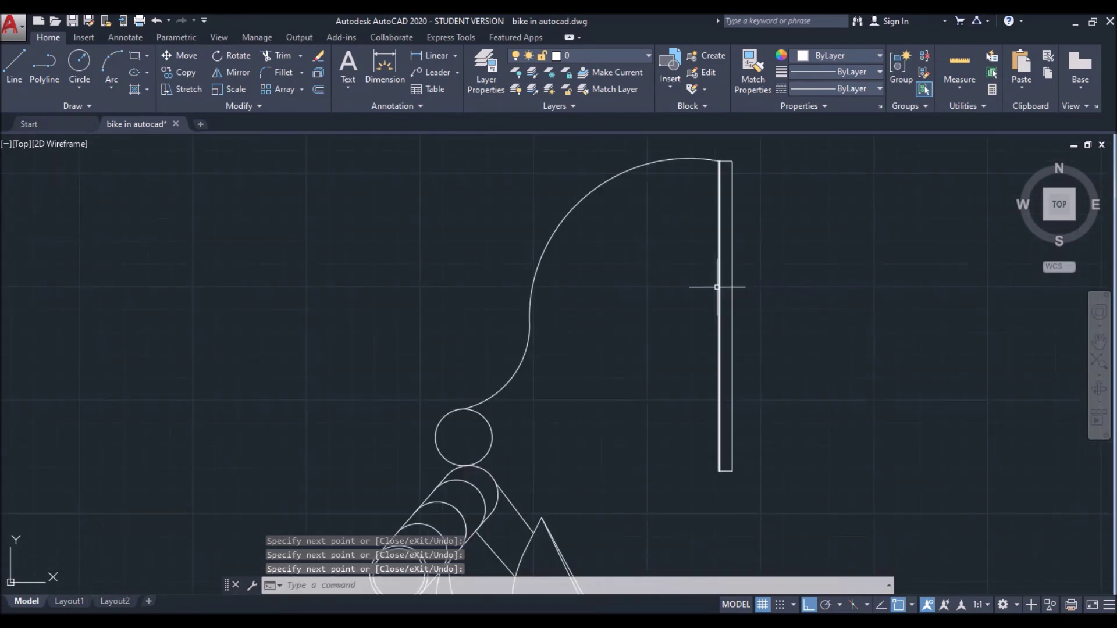
{"action": "scroll", "coordinate": [673, 317], "scroll_direction": "up", "scroll_amount": 3}
{"action": "scroll", "coordinate": [710, 143], "scroll_direction": "up", "scroll_amount": 1}
{"action": "scroll", "coordinate": [682, 227], "scroll_direction": "down", "scroll_amount": 2}
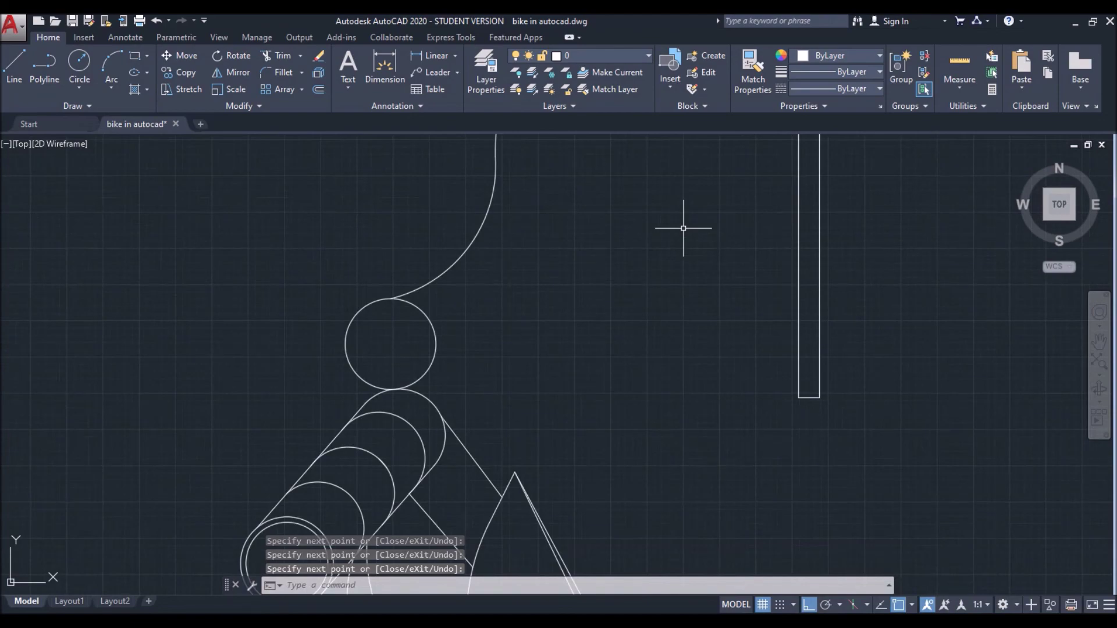
{"action": "type", "text": "ar"}
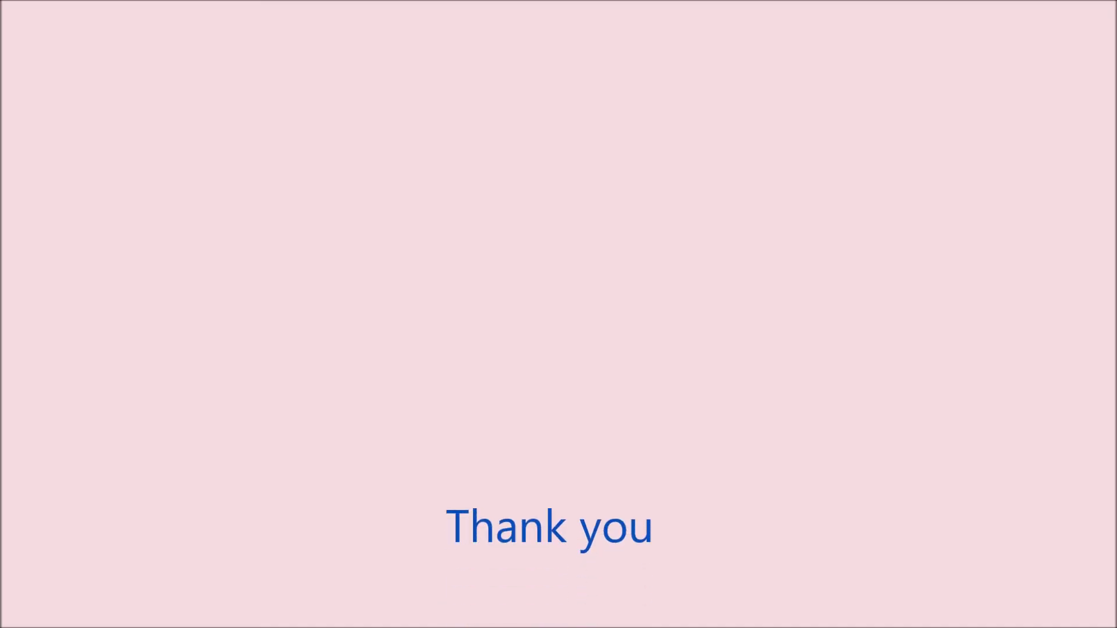